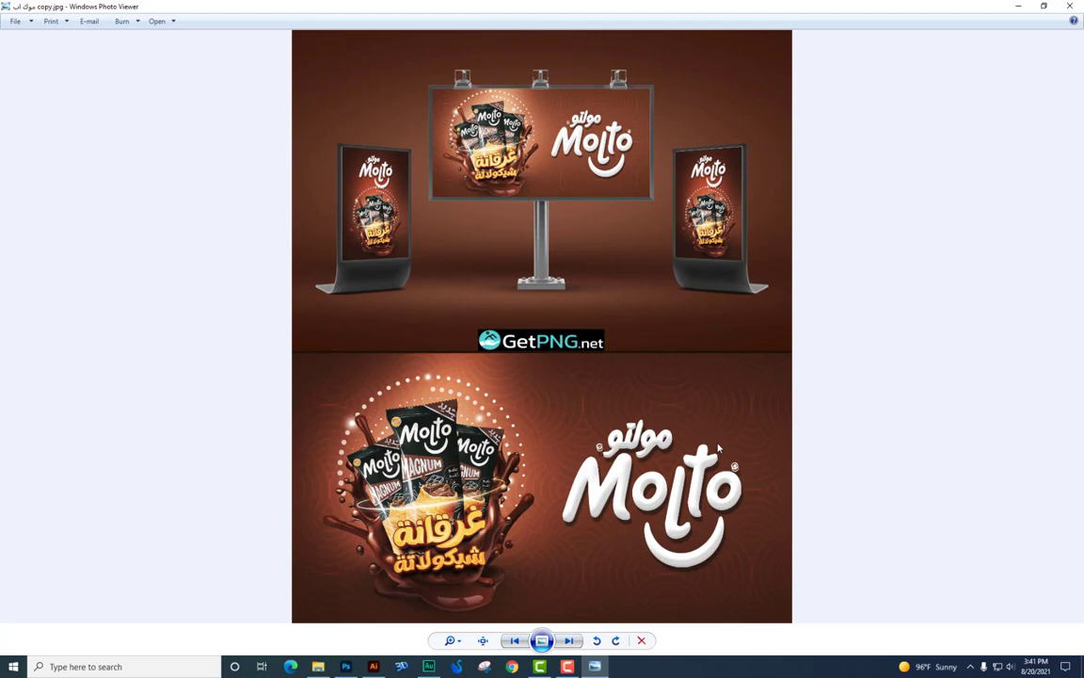
- Zoom in and out on the Molto billboard reference image, then bring up a new browser window
{"action": "scroll", "coordinate": [543, 94], "scroll_direction": "up", "scroll_amount": 1}
{"action": "scroll", "coordinate": [543, 94], "scroll_direction": "up", "scroll_amount": 1}
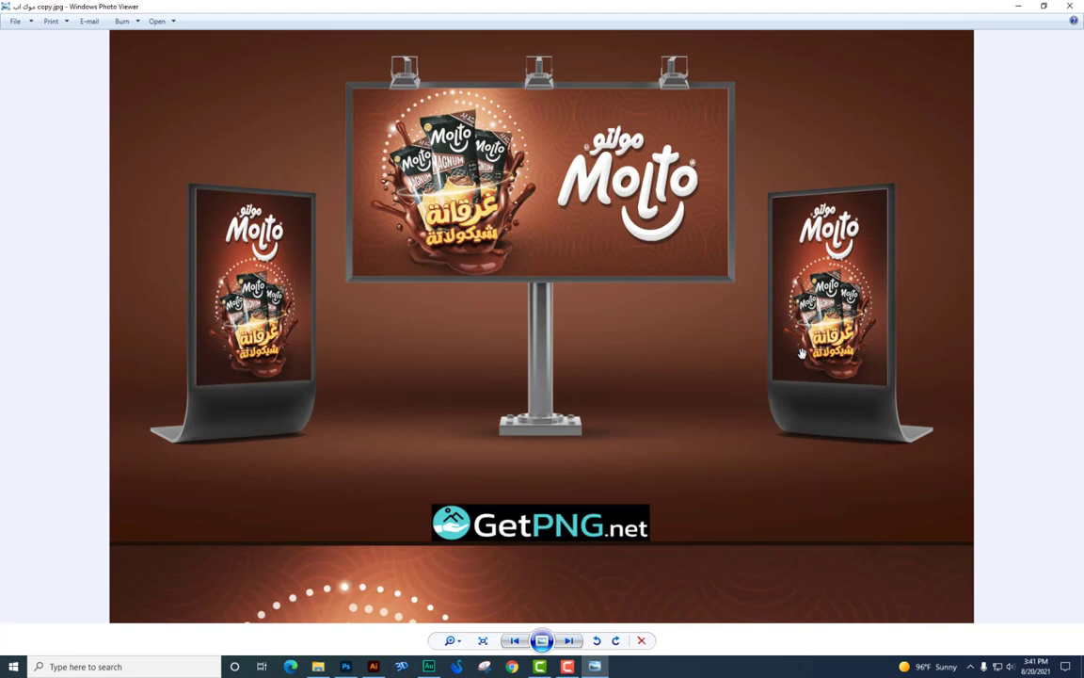
{"action": "scroll", "coordinate": [801, 381], "scroll_direction": "down", "scroll_amount": 1}
{"action": "scroll", "coordinate": [804, 387], "scroll_direction": "down", "scroll_amount": 1}
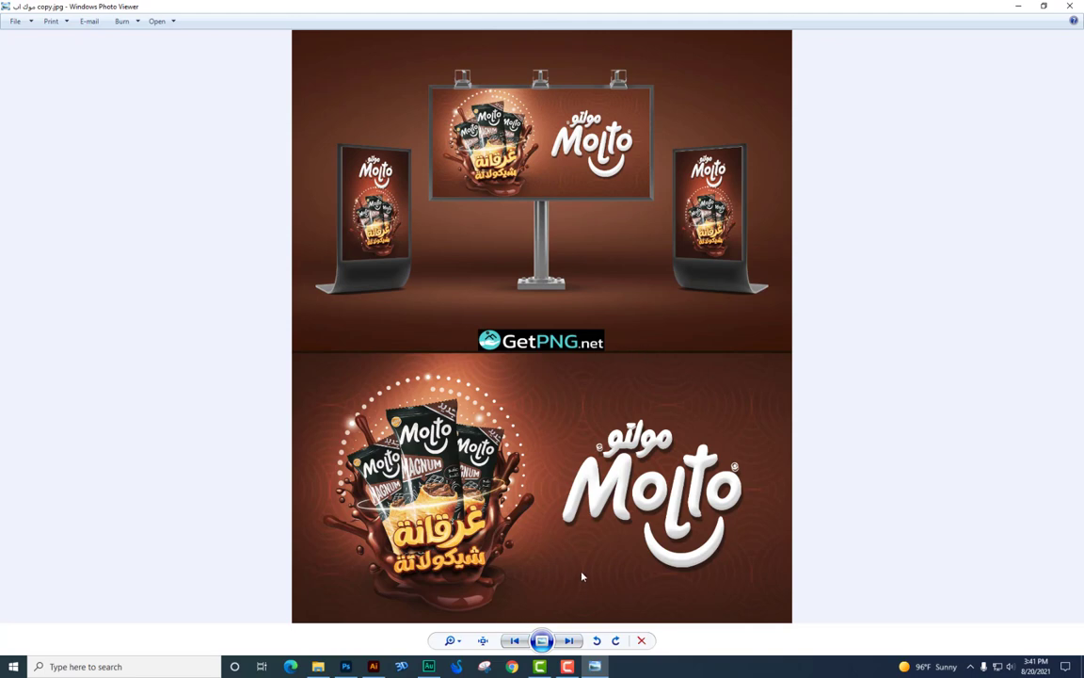
{"action": "left_click", "coordinate": [511, 666]}
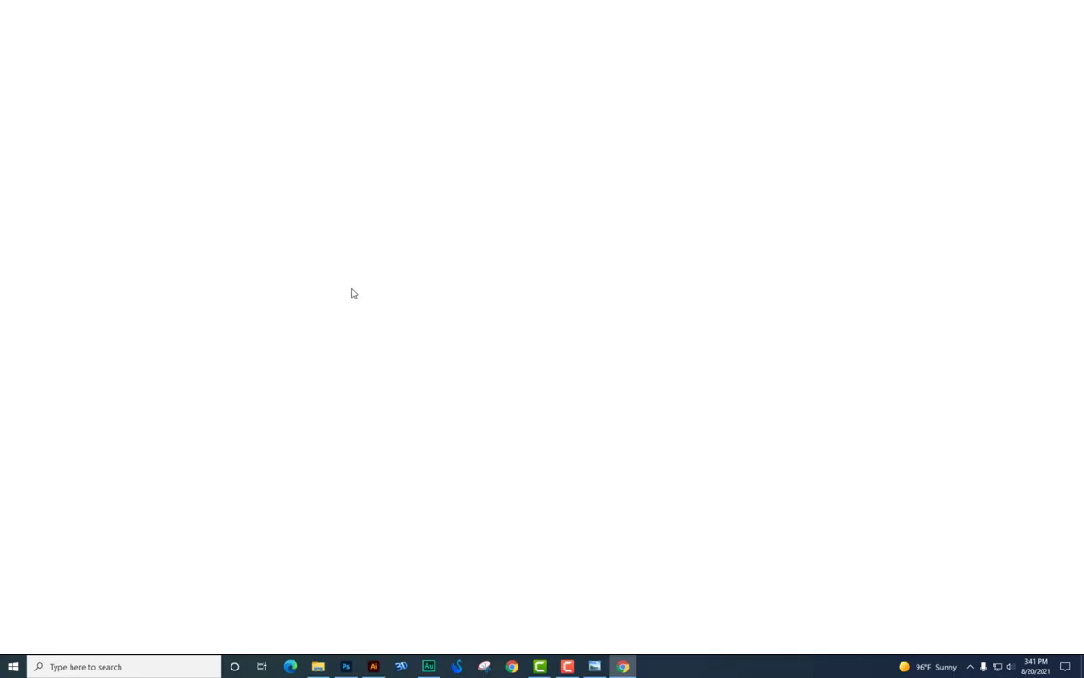
- Go to getpng.net in Chrome from the Google home page
{"action": "left_click", "coordinate": [658, 273]}
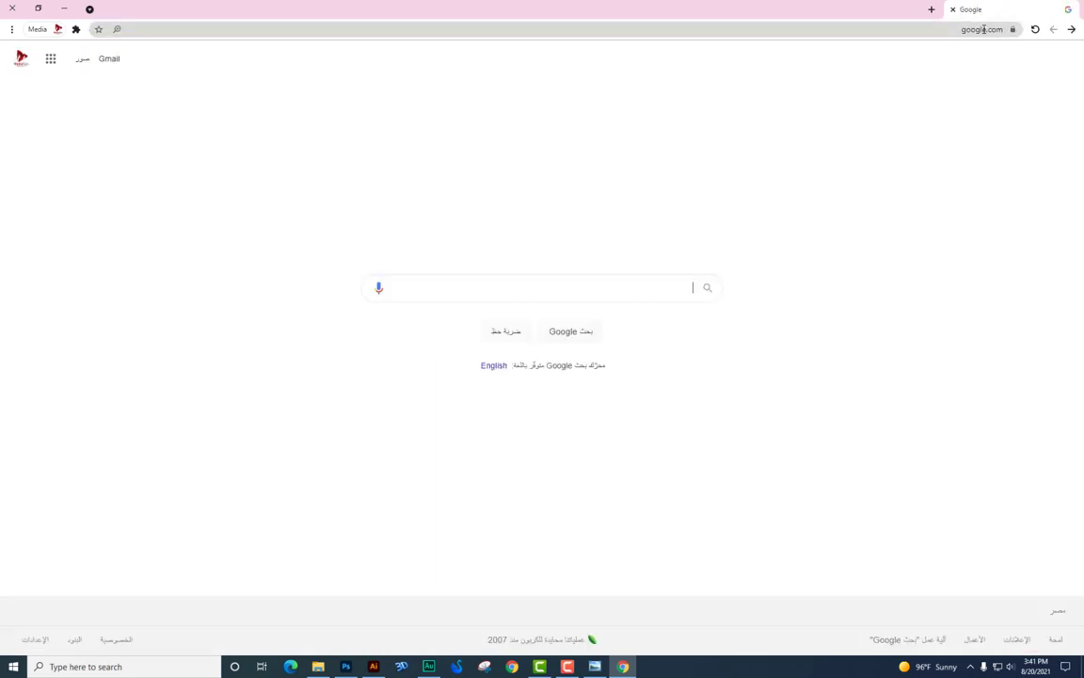
{"action": "left_click", "coordinate": [983, 30]}
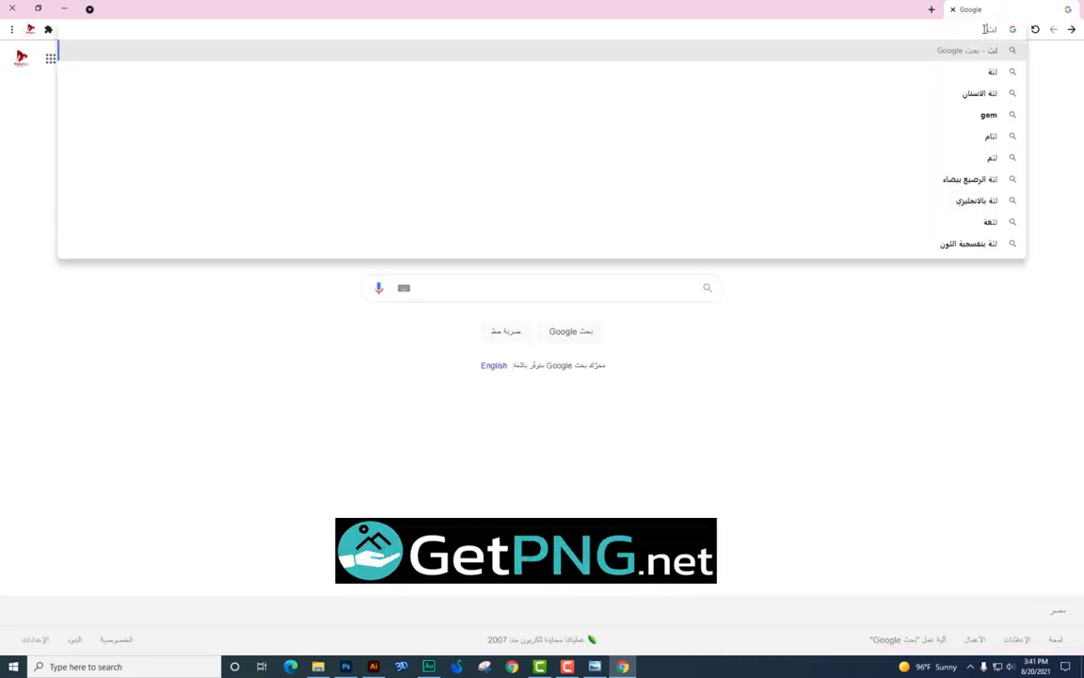
{"action": "type", "text": "g"}
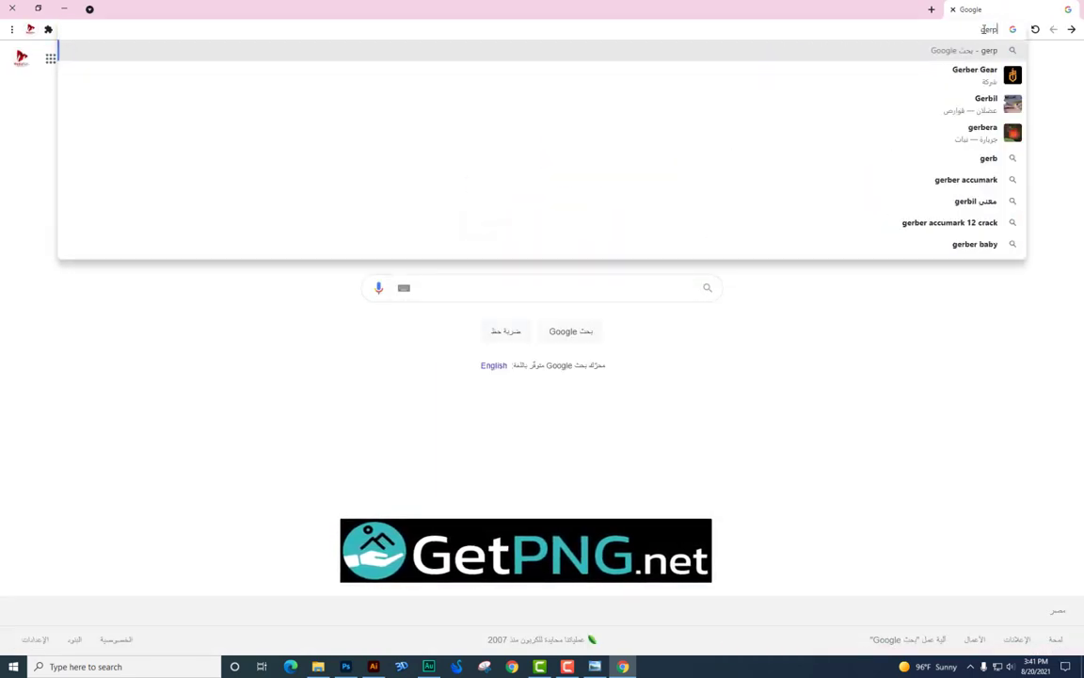
{"action": "type", "text": "t"}
{"action": "key", "text": "BackSpace"}
{"action": "type", "text": "etpng"}
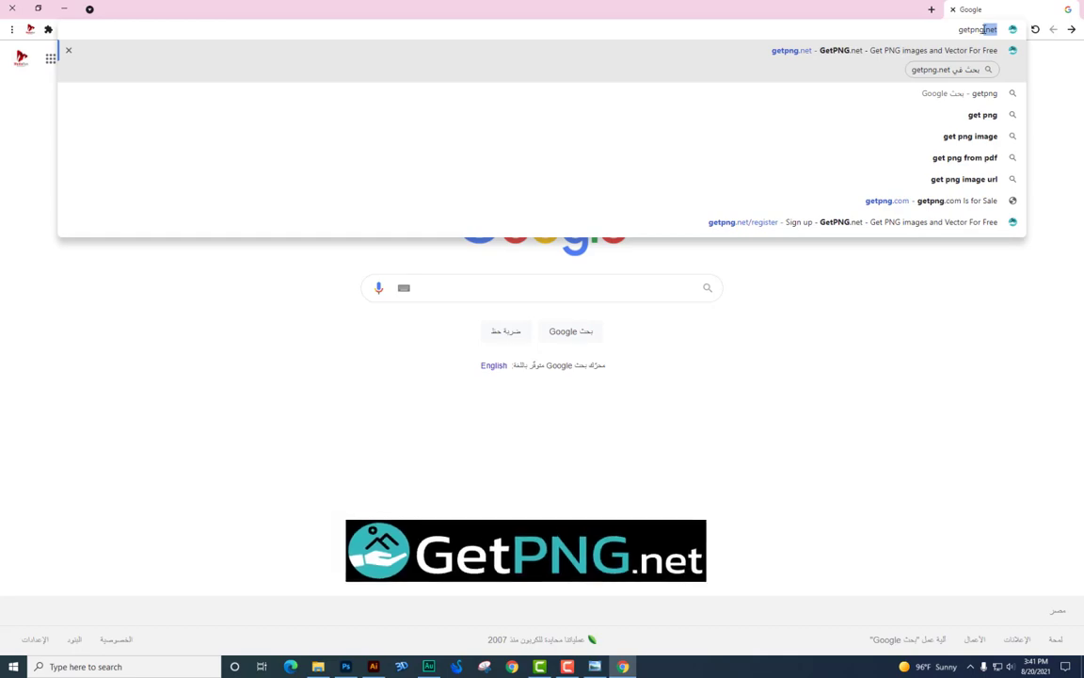
{"action": "type", "text": ".net"}
{"action": "key", "text": "Return"}
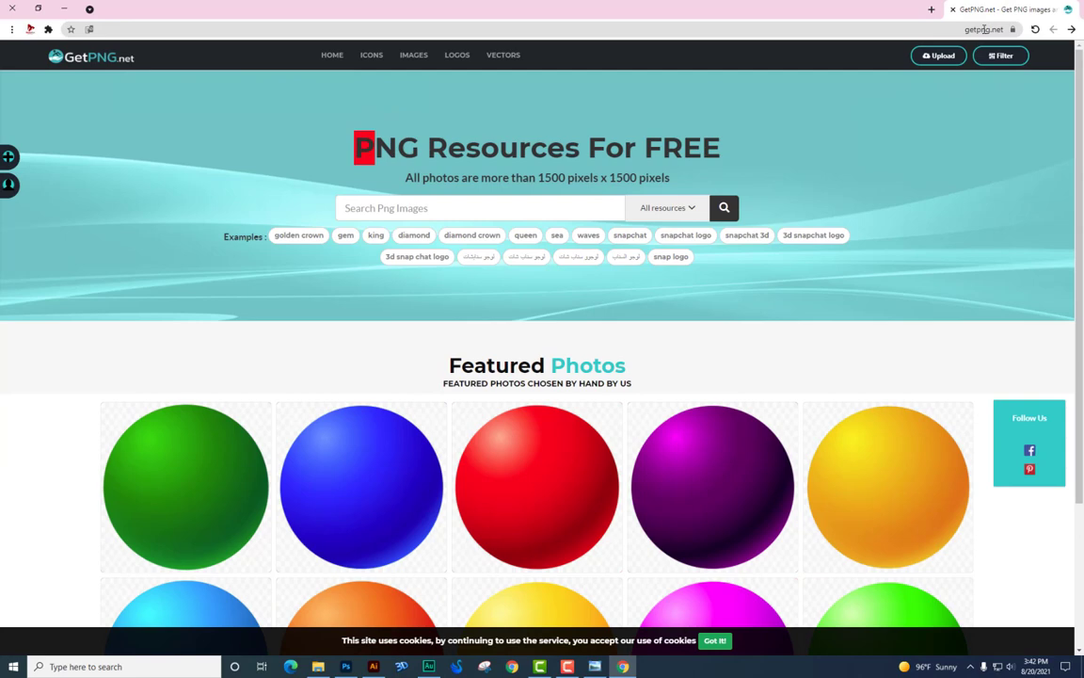
{"action": "scroll", "coordinate": [912, 139], "scroll_direction": "down", "scroll_amount": 2}
{"action": "scroll", "coordinate": [899, 165], "scroll_direction": "down", "scroll_amount": 2}
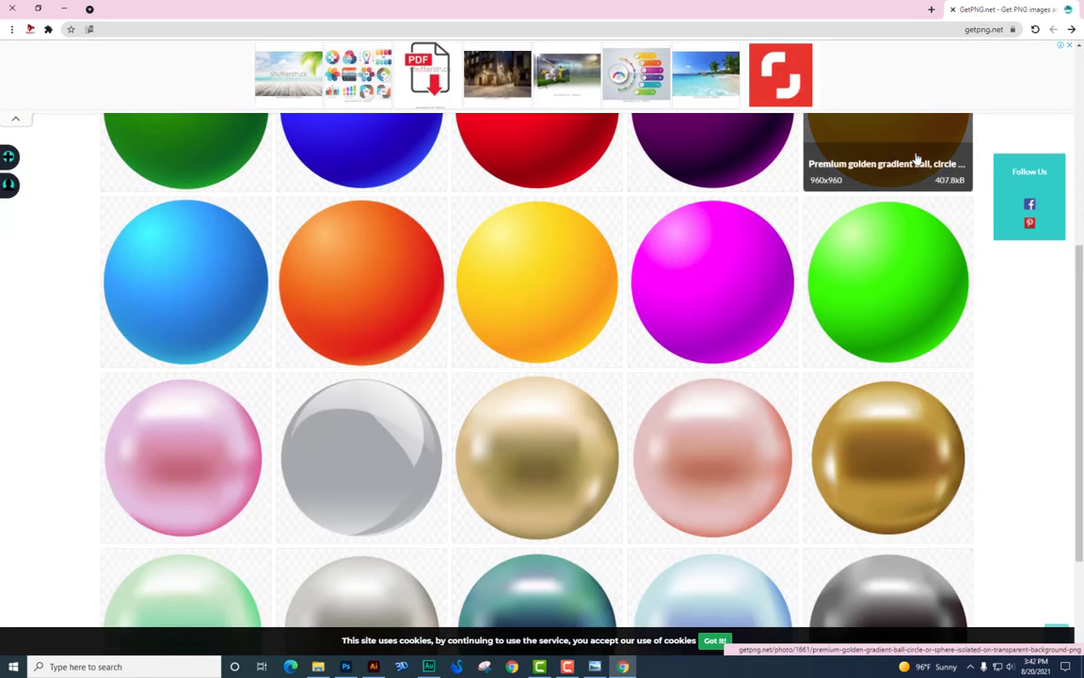
{"action": "scroll", "coordinate": [918, 158], "scroll_direction": "down", "scroll_amount": 2}
{"action": "scroll", "coordinate": [920, 177], "scroll_direction": "down", "scroll_amount": 3}
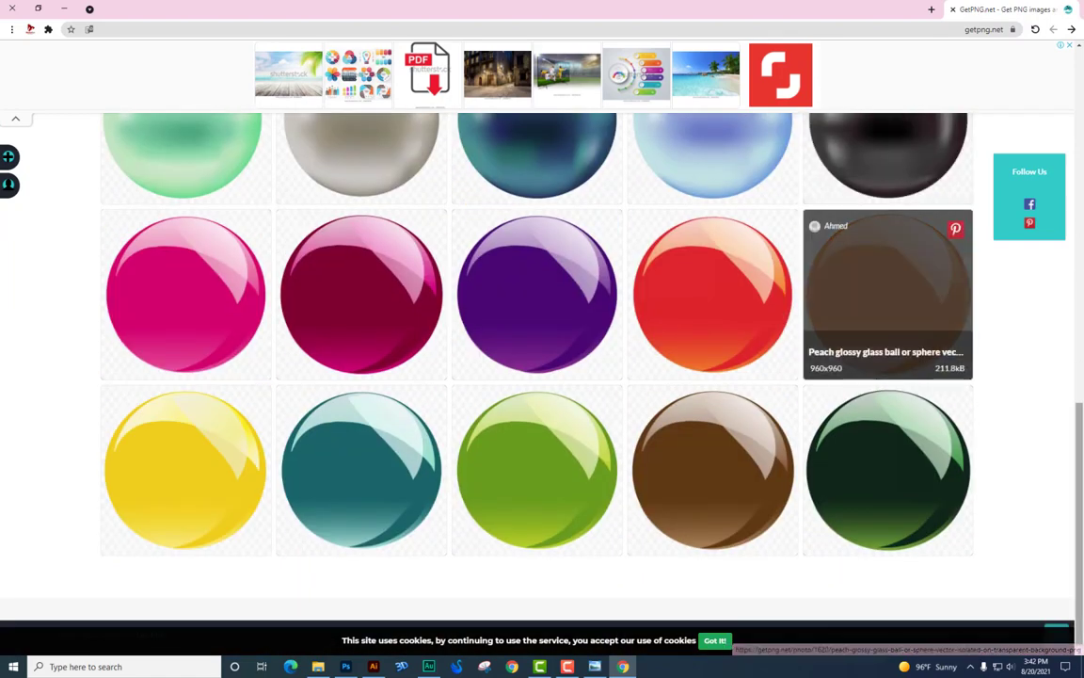
{"action": "left_click_drag", "start_coordinate": [1079, 471], "coordinate": [1082, 136]}
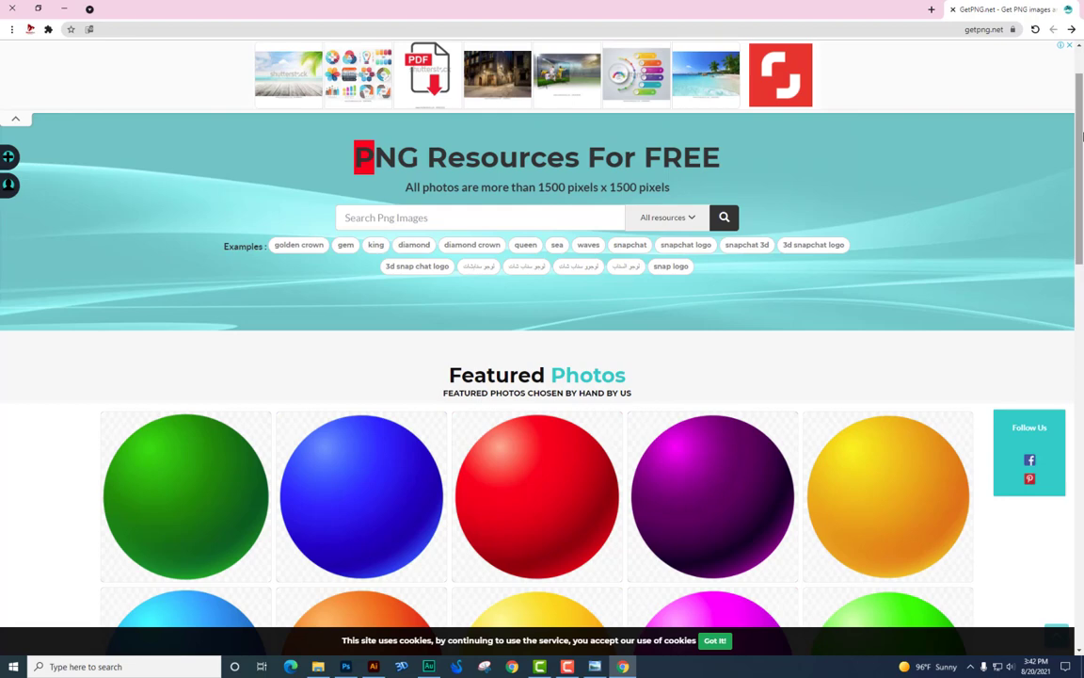
{"action": "left_click", "coordinate": [510, 213]}
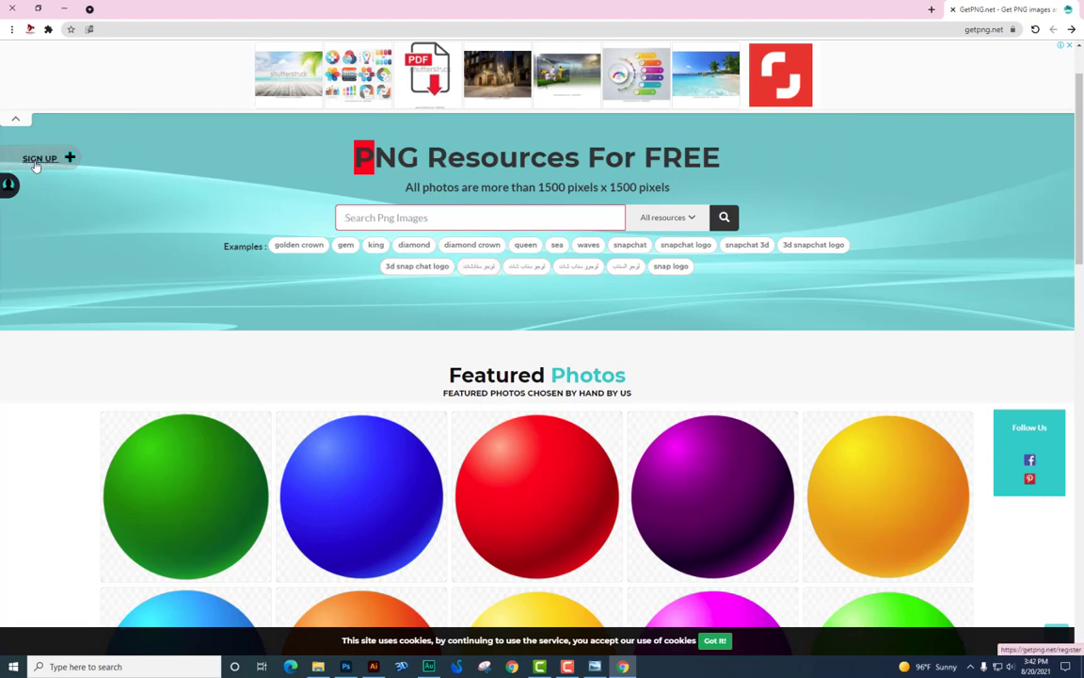
- Open GetPNG's sign-up form, focus its Email and Password fields, then return to the home page
{"action": "left_click", "coordinate": [38, 159]}
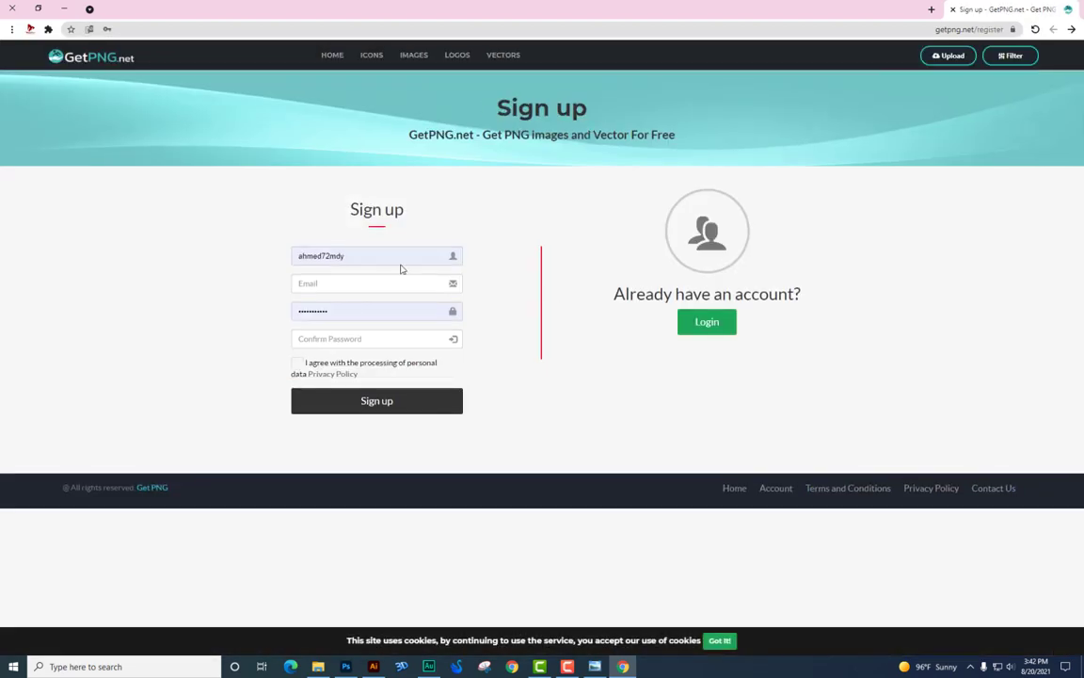
{"action": "left_click", "coordinate": [387, 283]}
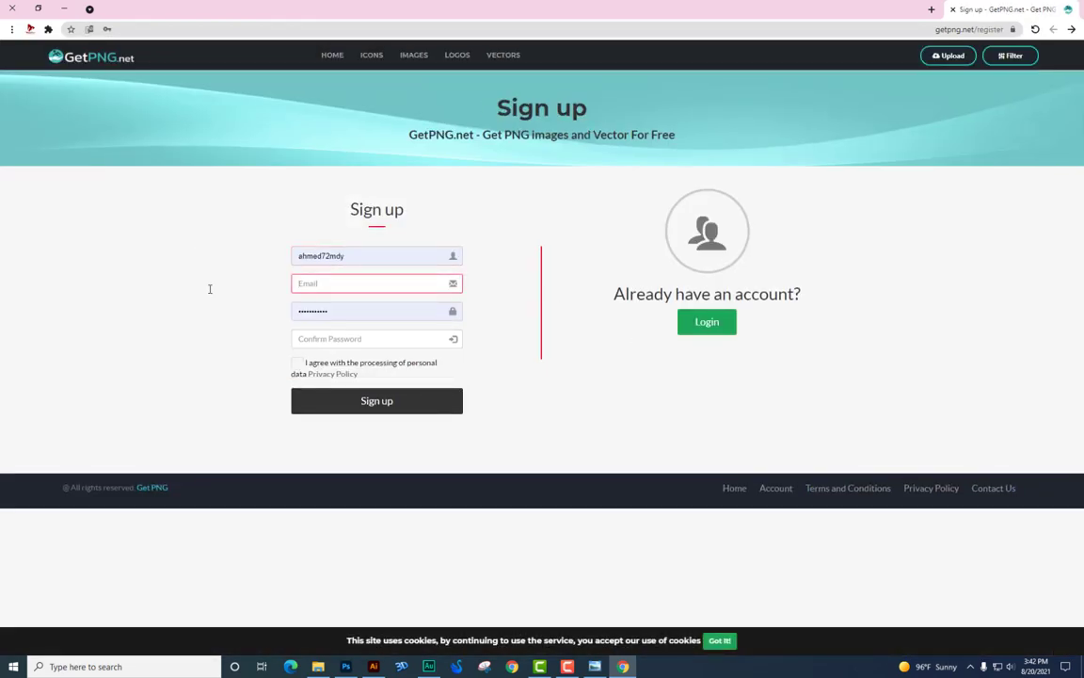
{"action": "left_click", "coordinate": [331, 311]}
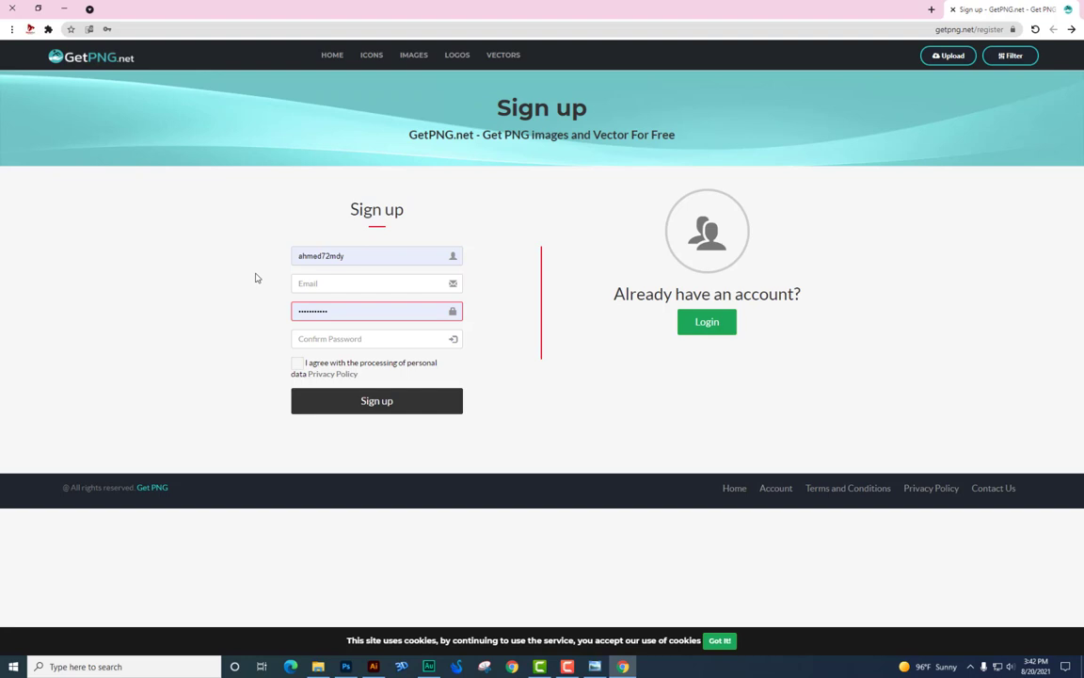
{"action": "left_click", "coordinate": [91, 59]}
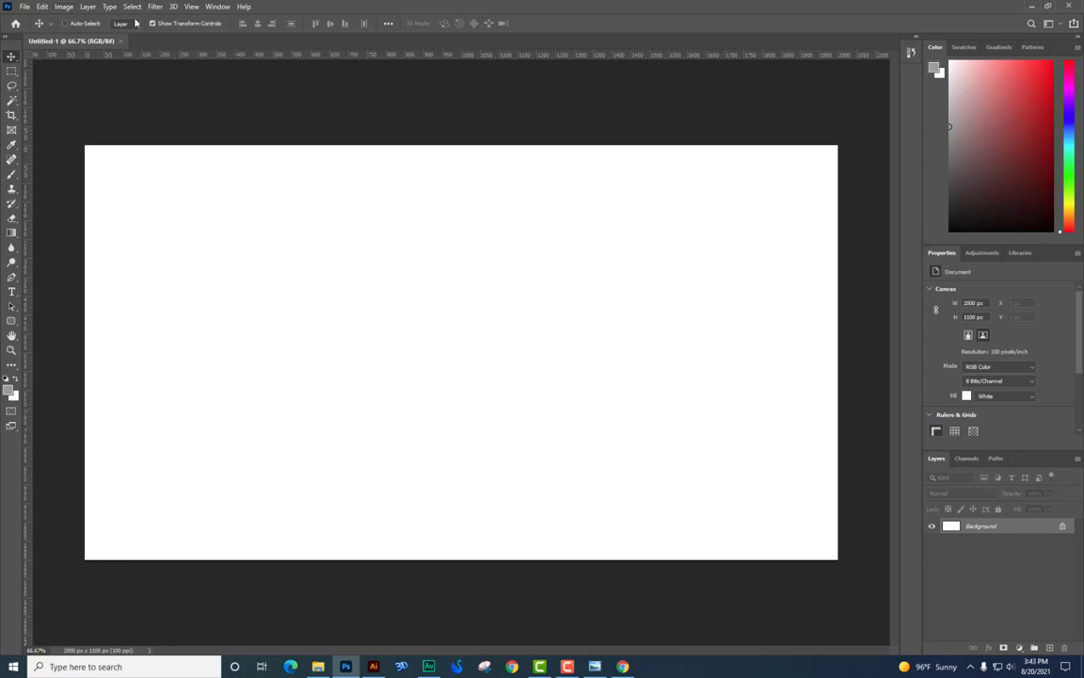
- Confirm in Image Size that the canvas is 2000 × 1100 pixels, closing without changes
{"action": "left_click", "coordinate": [64, 7]}
{"action": "left_click", "coordinate": [62, 75]}
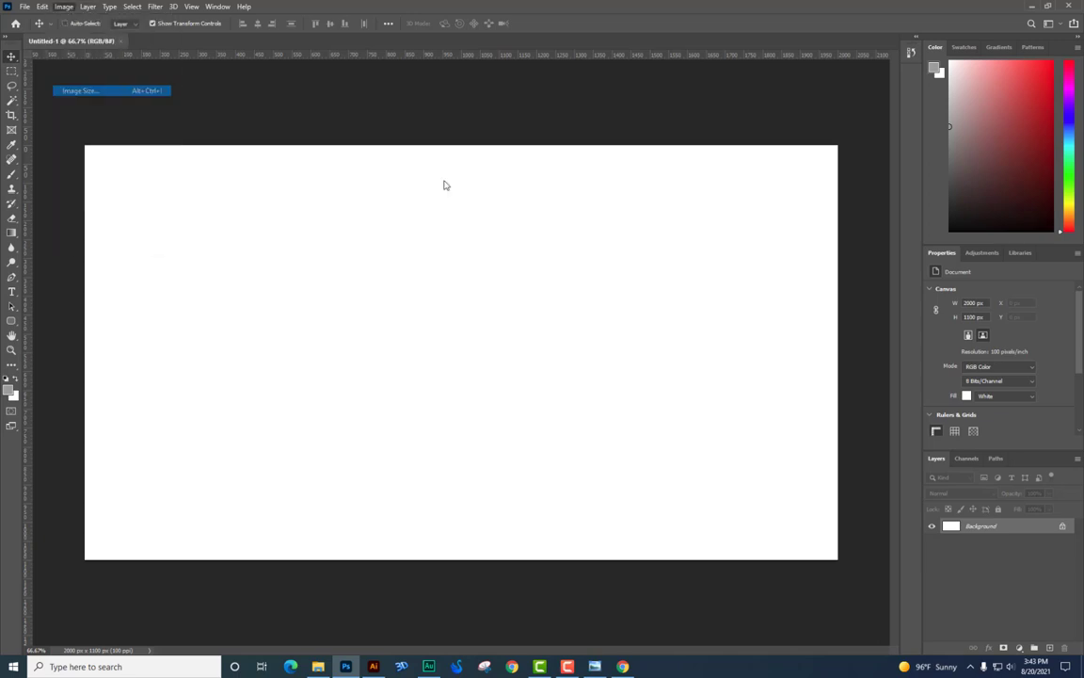
{"action": "left_click", "coordinate": [662, 209]}
{"action": "left_click", "coordinate": [659, 221]}
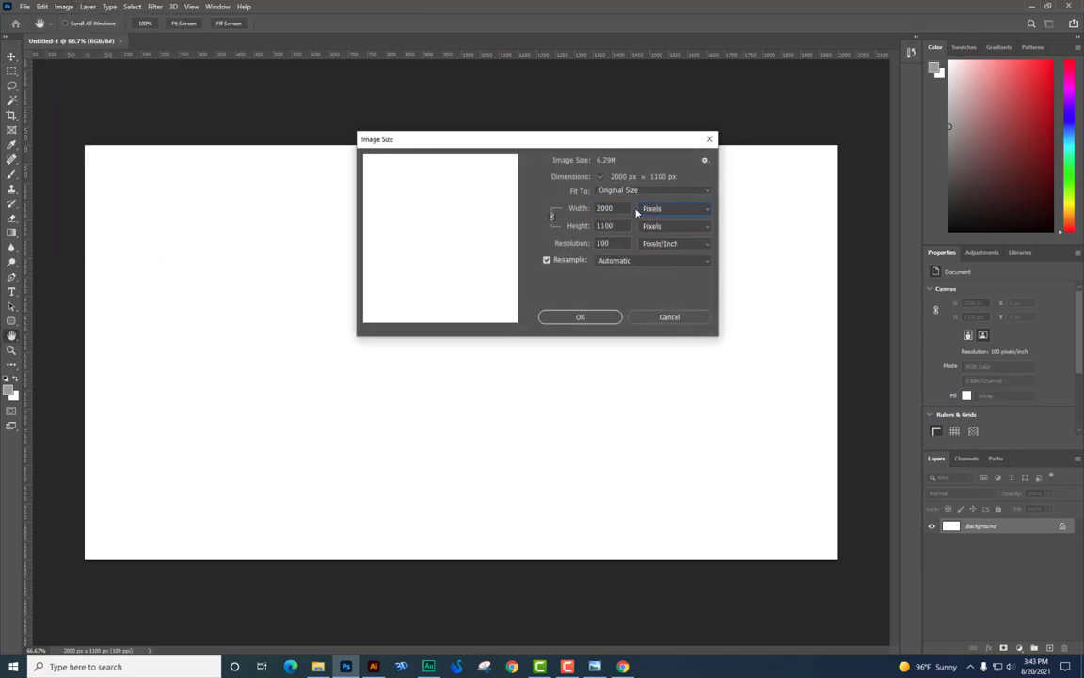
{"action": "left_click", "coordinate": [615, 227]}
{"action": "key", "text": "Return"}
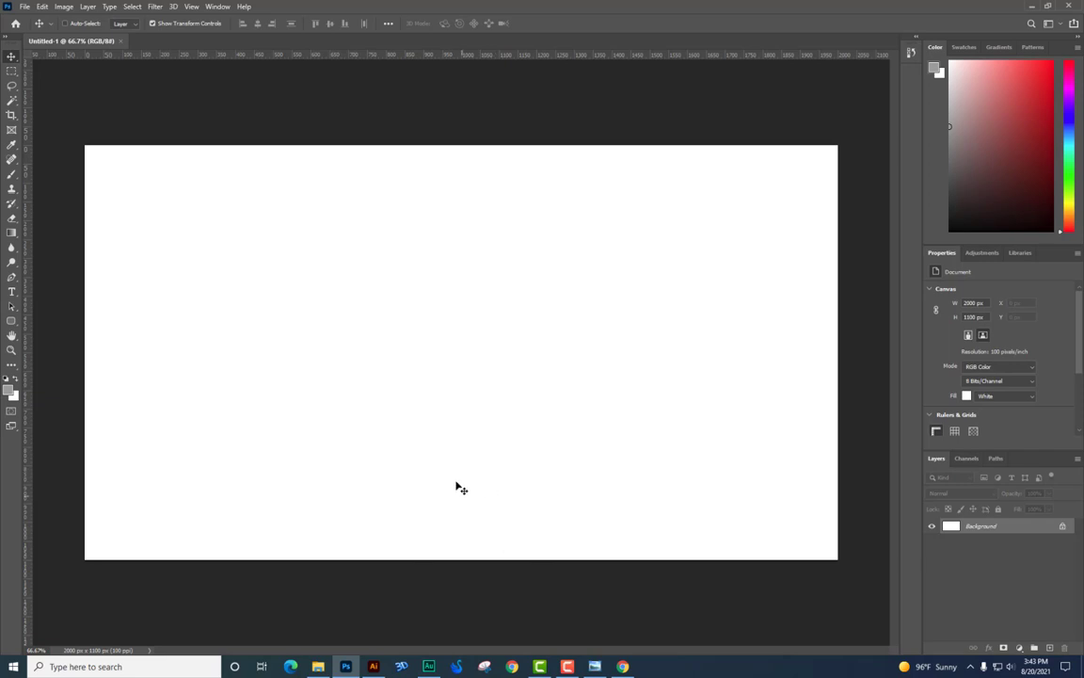
- Open مولتو.psd from the درس جديد folder and drag the Molto pack toward the blank document
{"action": "left_click", "coordinate": [318, 666]}
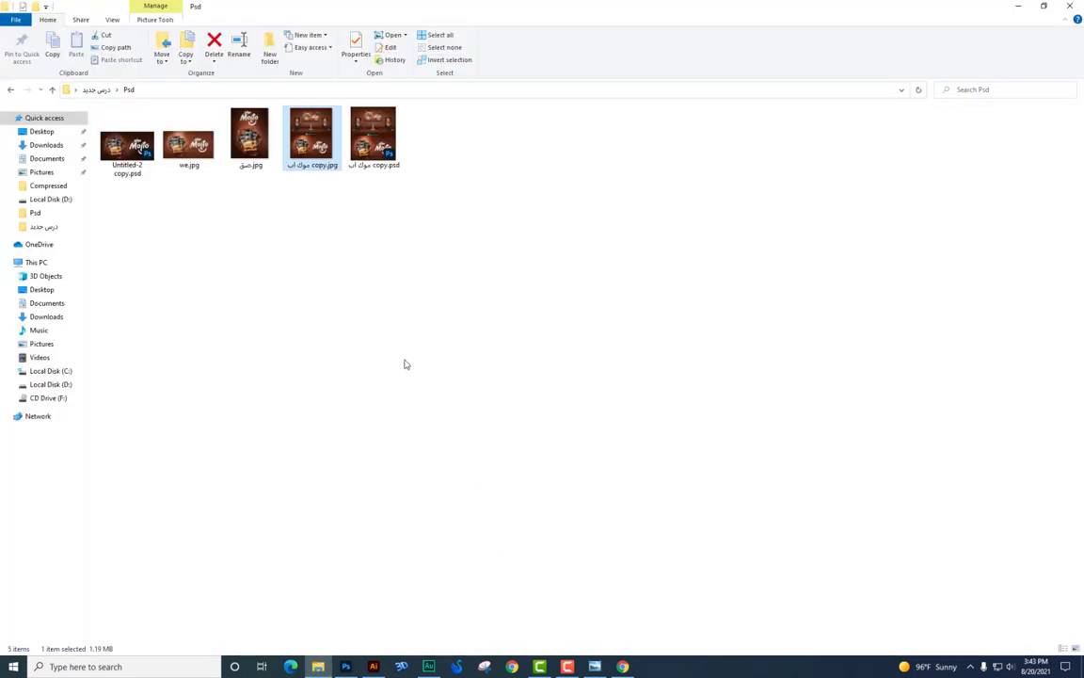
{"action": "left_click", "coordinate": [11, 90]}
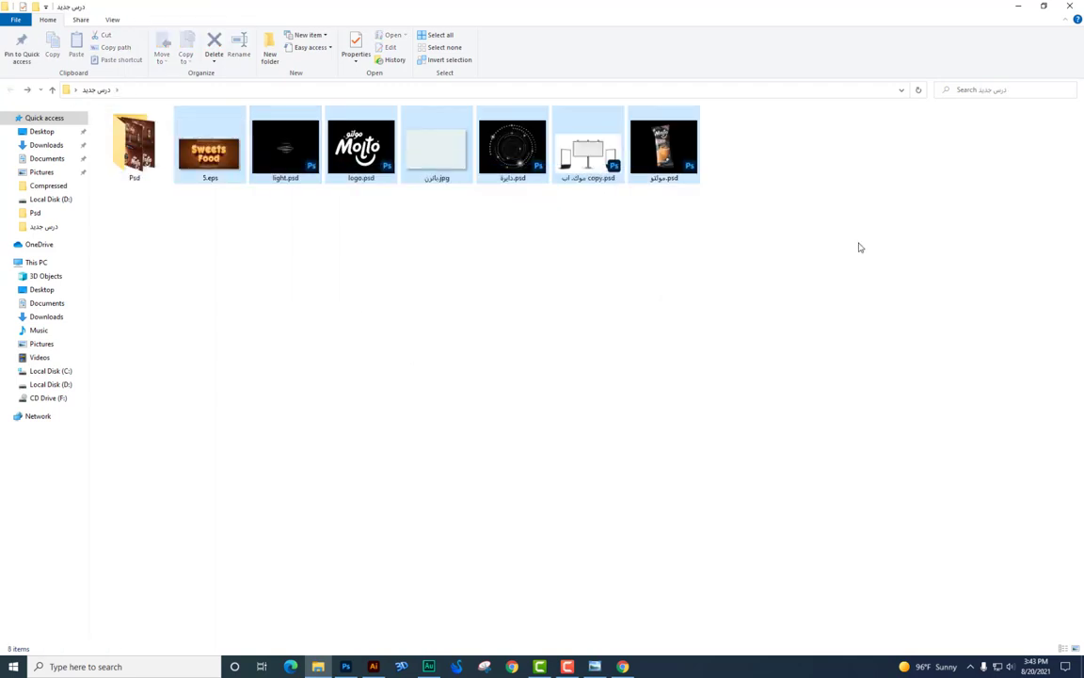
{"action": "left_click_drag", "start_coordinate": [941, 281], "coordinate": [353, 162]}
{"action": "mouse_move", "coordinate": [978, 305]}
{"action": "left_mouse_down"}
{"action": "mouse_move", "coordinate": [266, 233]}
{"action": "mouse_move", "coordinate": [369, 217]}
{"action": "left_mouse_up"}
{"action": "mouse_move", "coordinate": [775, 296]}
{"action": "left_mouse_down"}
{"action": "mouse_move", "coordinate": [329, 167]}
{"action": "mouse_move", "coordinate": [431, 293]}
{"action": "left_mouse_up"}
{"action": "left_click_drag", "start_coordinate": [775, 269], "coordinate": [223, 160]}
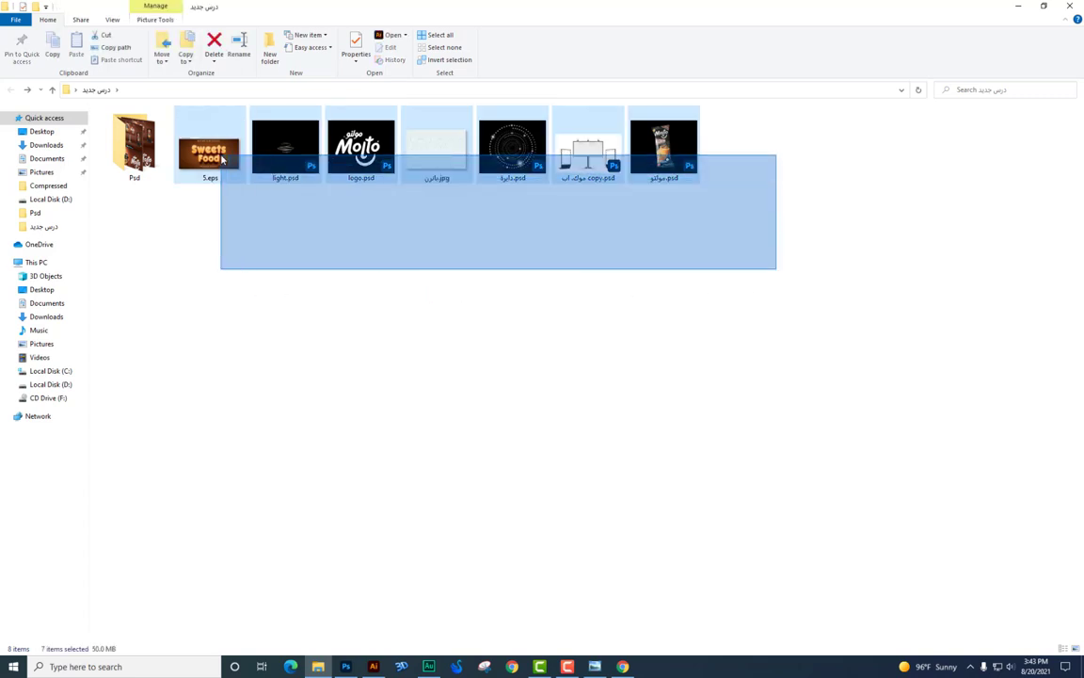
{"action": "mouse_move", "coordinate": [563, 224]}
{"action": "left_mouse_down"}
{"action": "mouse_move", "coordinate": [222, 161]}
{"action": "mouse_move", "coordinate": [280, 177]}
{"action": "left_mouse_up"}
{"action": "left_click", "coordinate": [734, 291]}
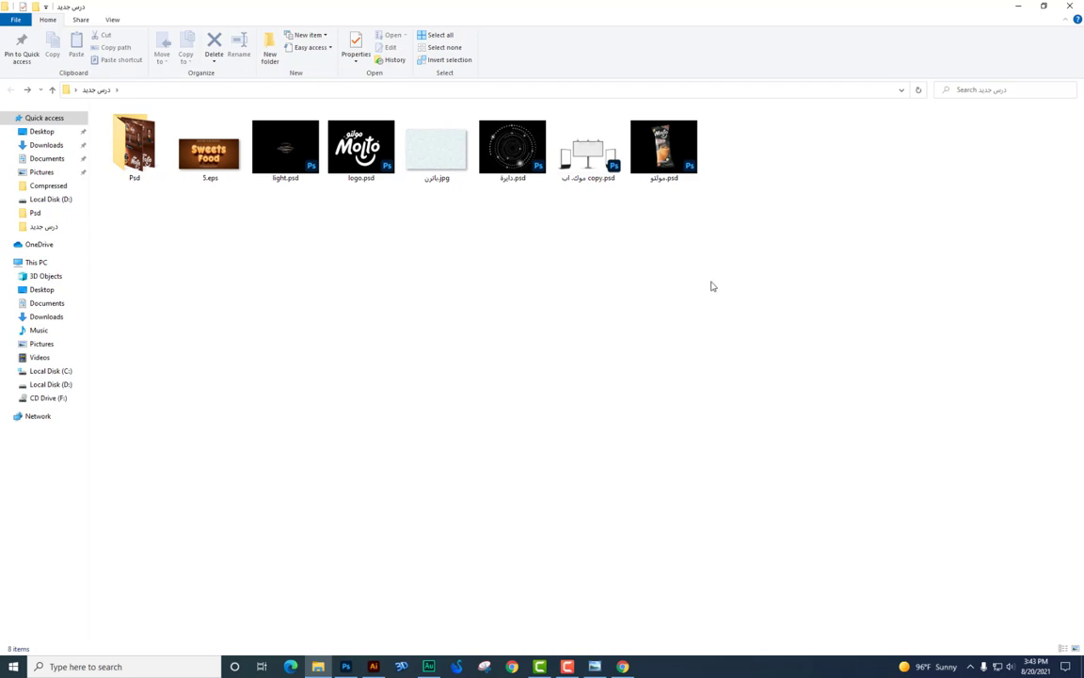
{"action": "double_click", "coordinate": [666, 174]}
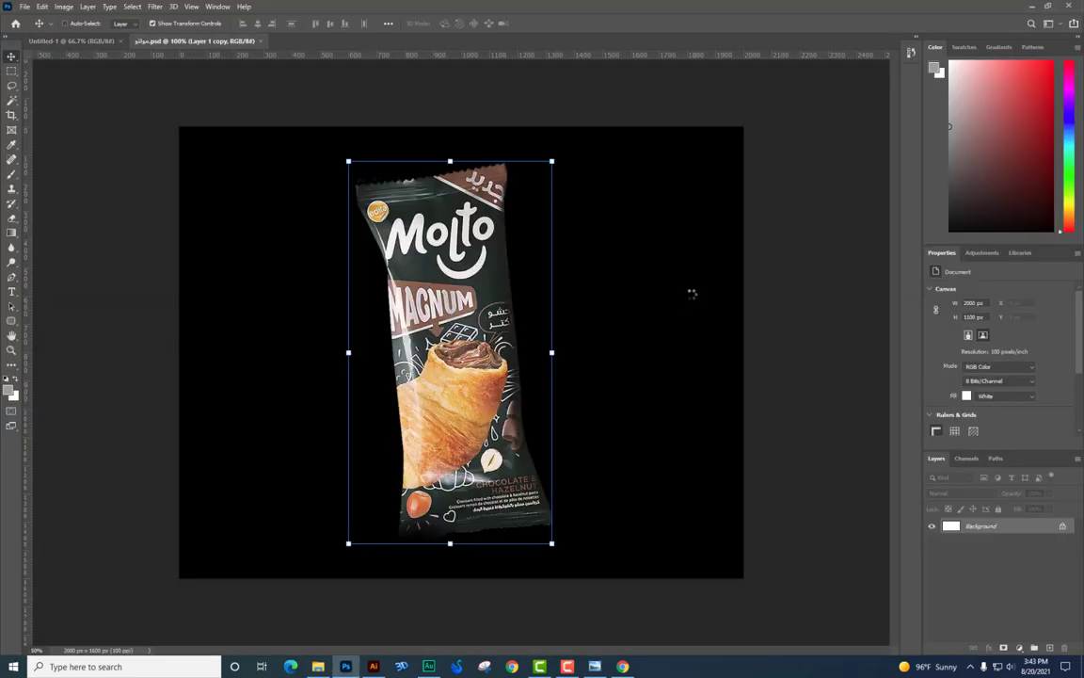
{"action": "left_click_drag", "start_coordinate": [692, 294], "coordinate": [465, 317]}
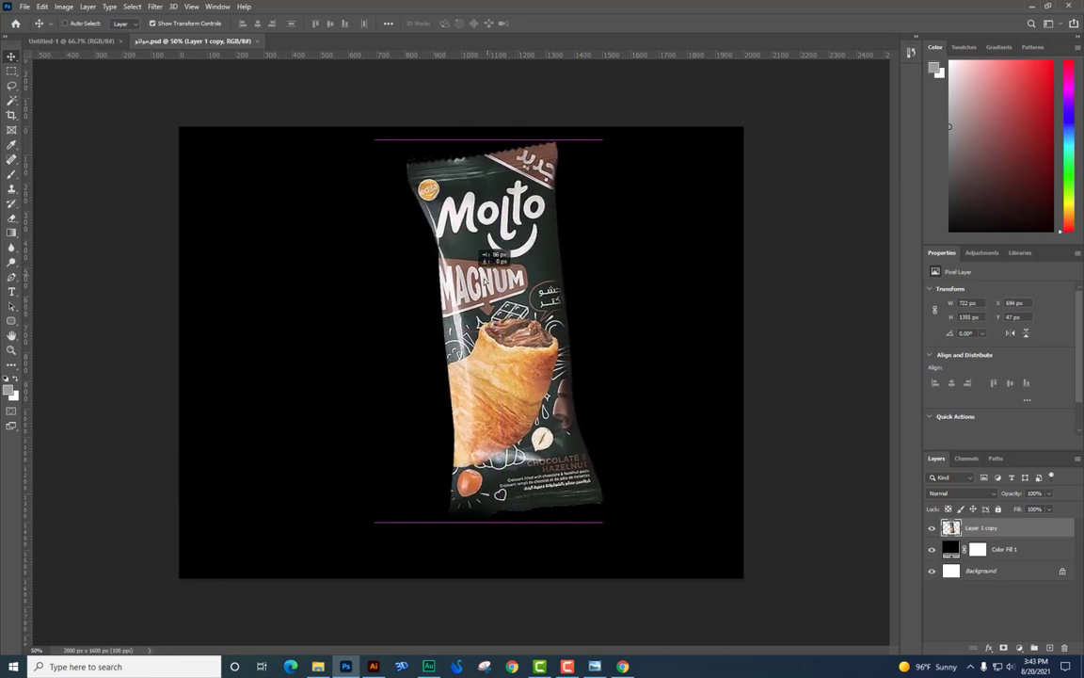
- Drop the Molto pack on the canvas's left, convert it to a smart object and scale it to about 70%
{"action": "mouse_move", "coordinate": [465, 318]}
{"action": "left_mouse_down"}
{"action": "mouse_move", "coordinate": [81, 51]}
{"action": "mouse_move", "coordinate": [441, 306]}
{"action": "left_mouse_up"}
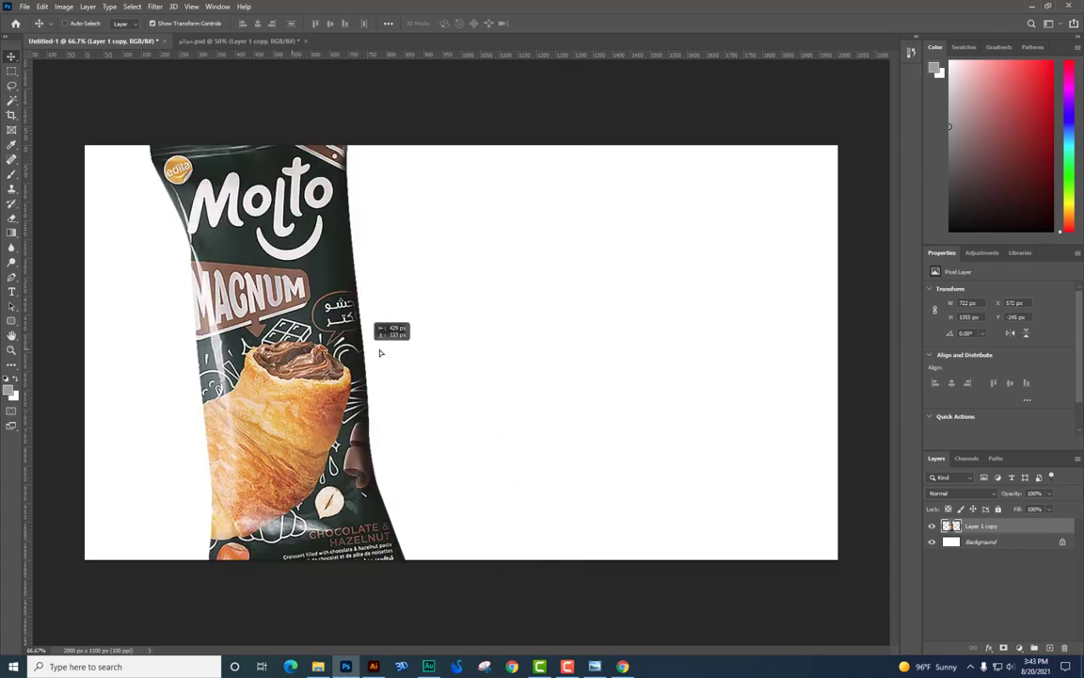
{"action": "left_click_drag", "start_coordinate": [357, 394], "coordinate": [284, 439]}
{"action": "right_click", "coordinate": [979, 525]}
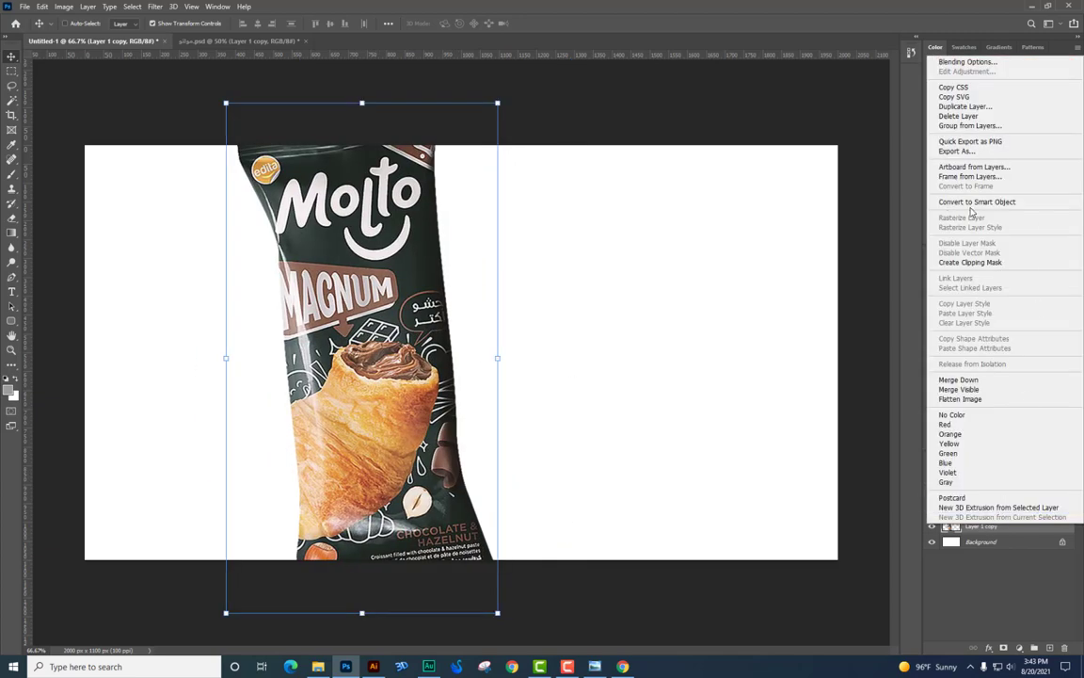
{"action": "left_click", "coordinate": [930, 201]}
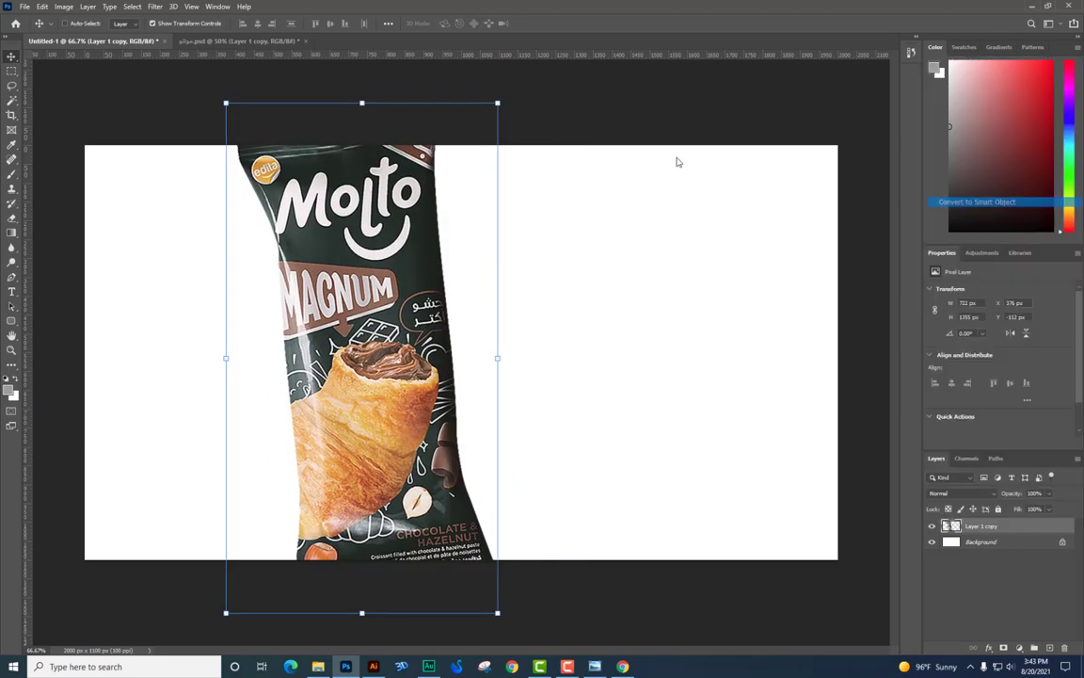
{"action": "key", "text": "ctrl+t"}
{"action": "left_click_drag", "start_coordinate": [389, 95], "coordinate": [389, 205]}
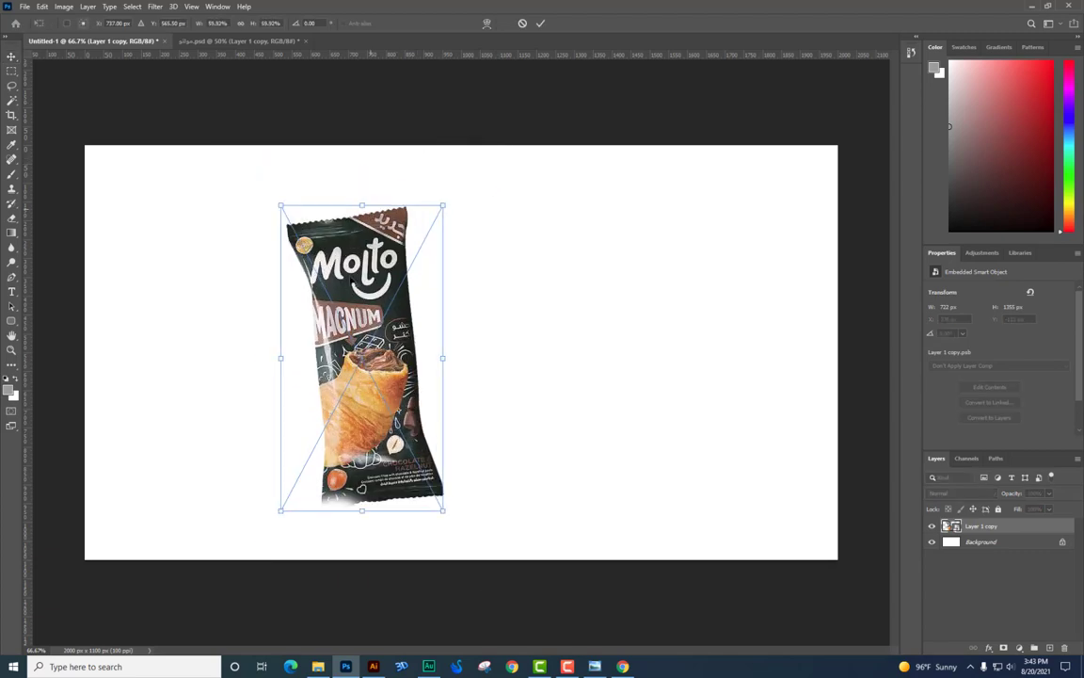
{"action": "key", "text": "Return"}
- Tilt the pack to about 7.71° and Alt-drag a duplicate overlapping it on the right
{"action": "left_click_drag", "start_coordinate": [442, 270], "coordinate": [460, 278]}
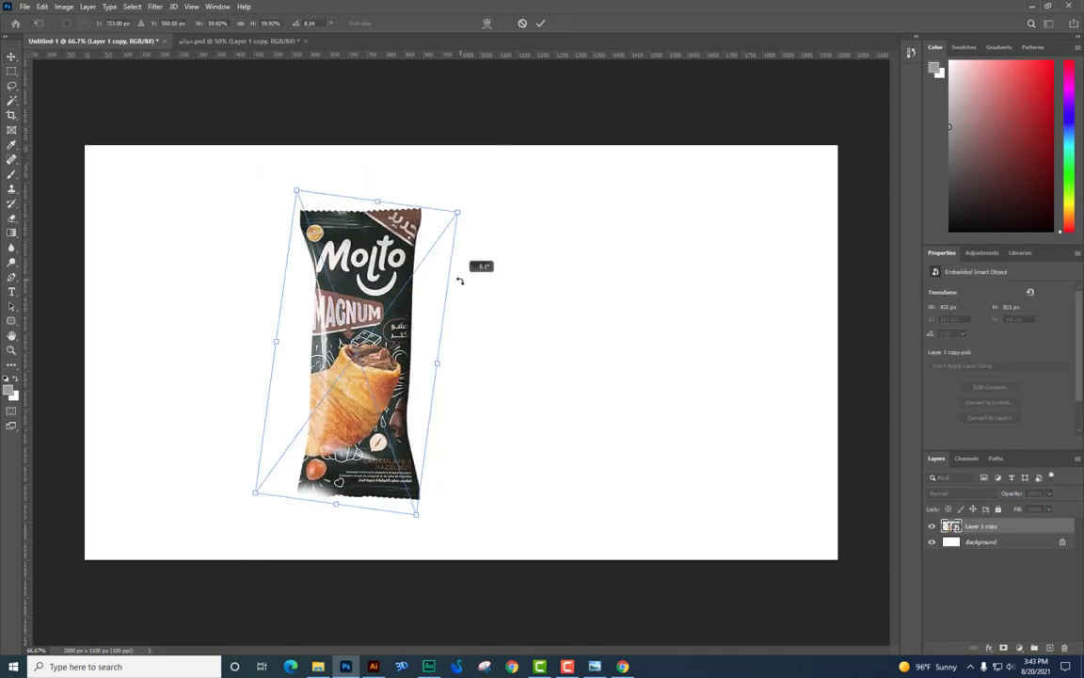
{"action": "key", "text": "Return"}
{"action": "key", "text": "ctrl+t"}
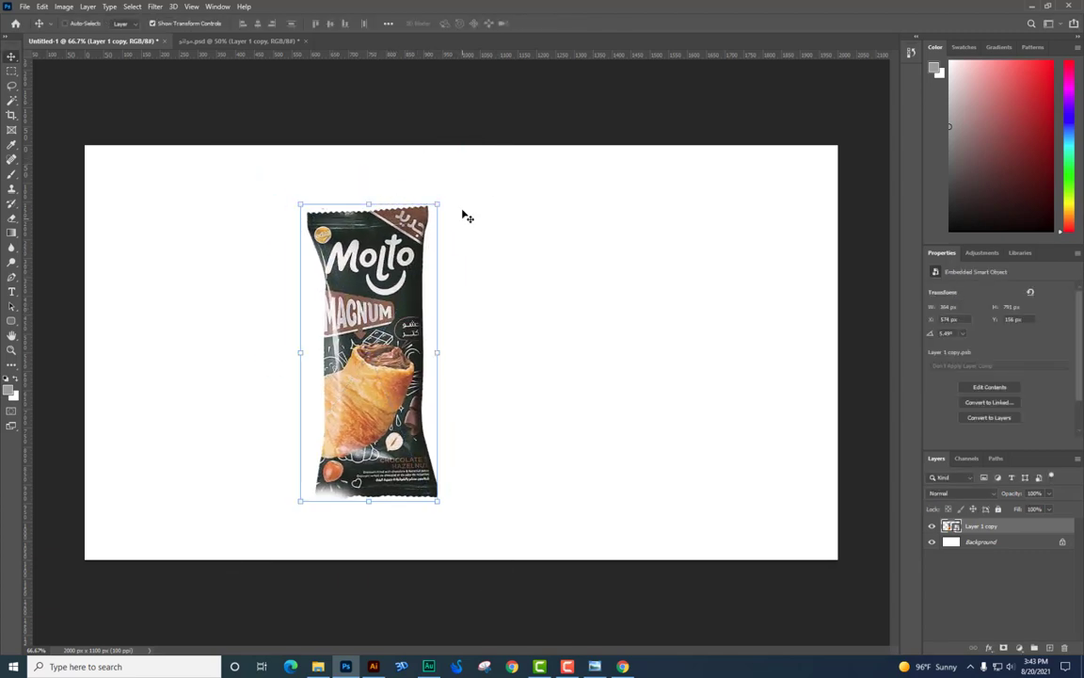
{"action": "left_click_drag", "start_coordinate": [450, 194], "coordinate": [474, 204]}
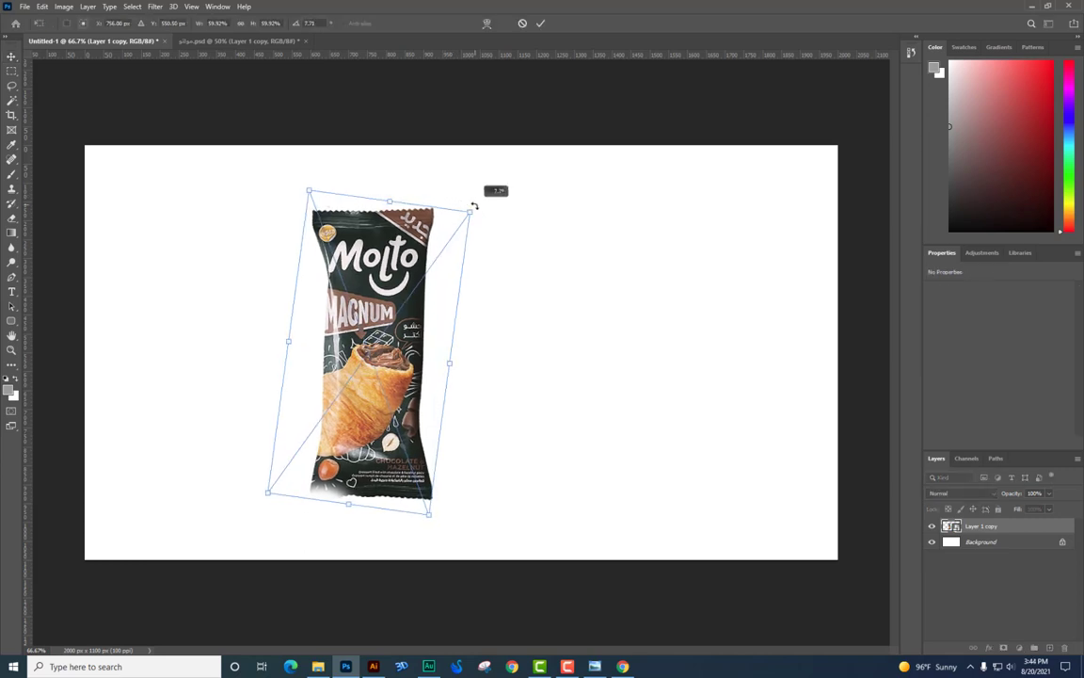
{"action": "key", "text": "Return"}
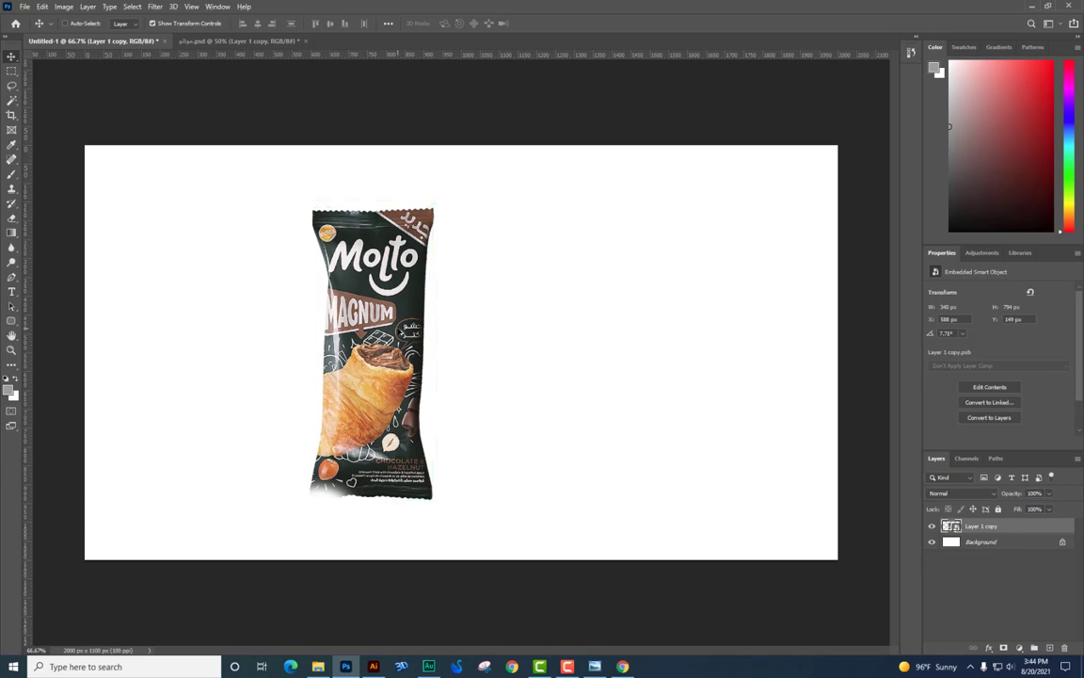
{"action": "left_click_drag", "start_coordinate": [361, 297], "coordinate": [432, 298]}
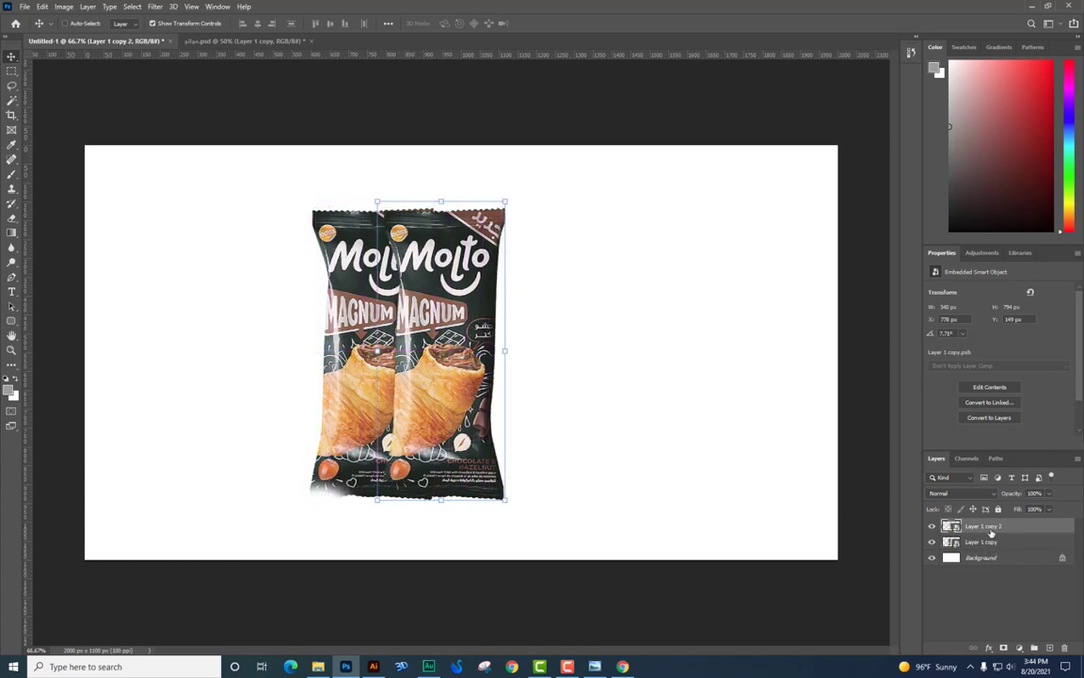
- Move the copy behind the original pack and rotate it about 26° to the right
{"action": "left_click_drag", "start_coordinate": [990, 532], "coordinate": [984, 549]}
{"action": "left_click_drag", "start_coordinate": [509, 204], "coordinate": [536, 208]}
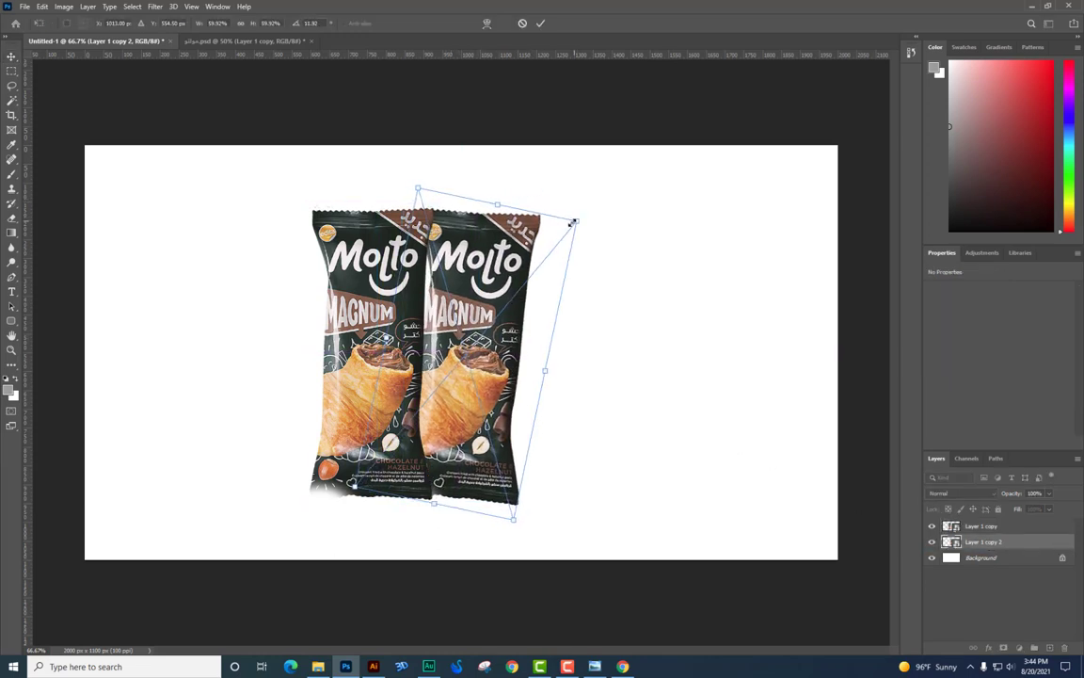
{"action": "left_click_drag", "start_coordinate": [574, 200], "coordinate": [563, 339]}
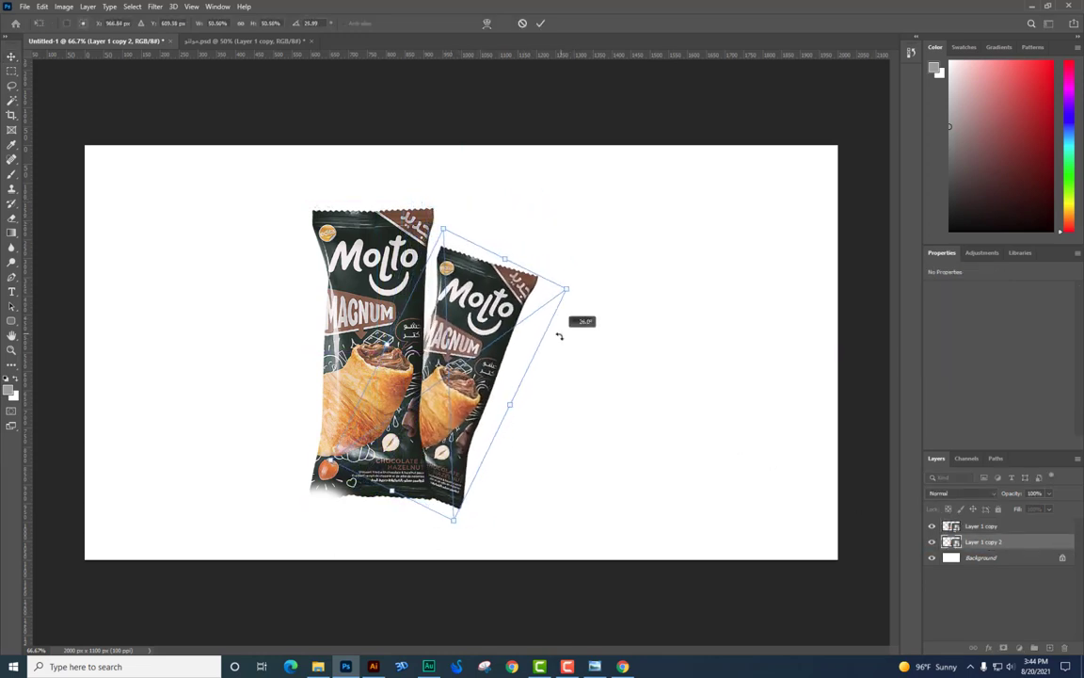
{"action": "left_click_drag", "start_coordinate": [473, 304], "coordinate": [478, 309]}
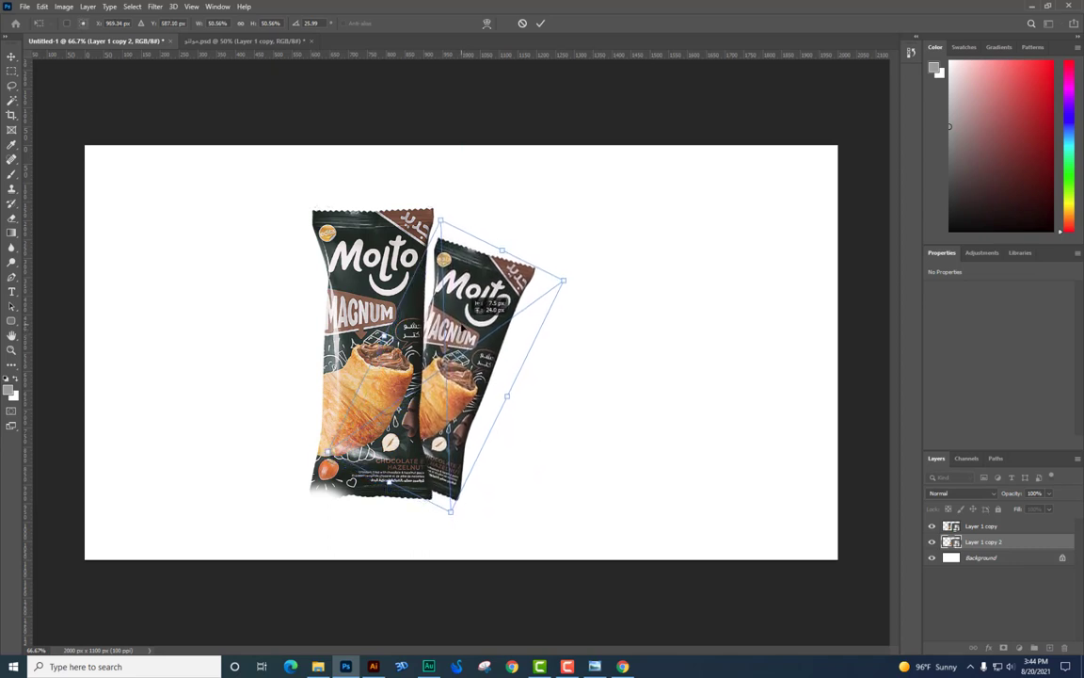
{"action": "key", "text": "Return"}
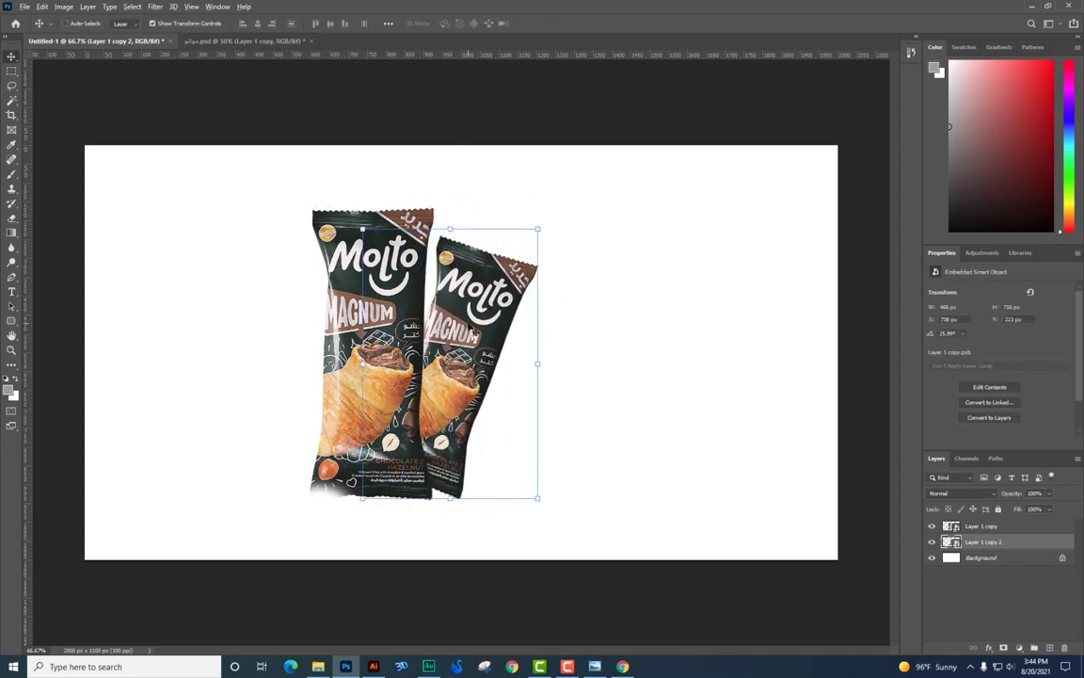
- Duplicate a third pack to the left and rotate it about -21° counter-clockwise
{"action": "left_click_drag", "start_coordinate": [445, 290], "coordinate": [312, 291]}
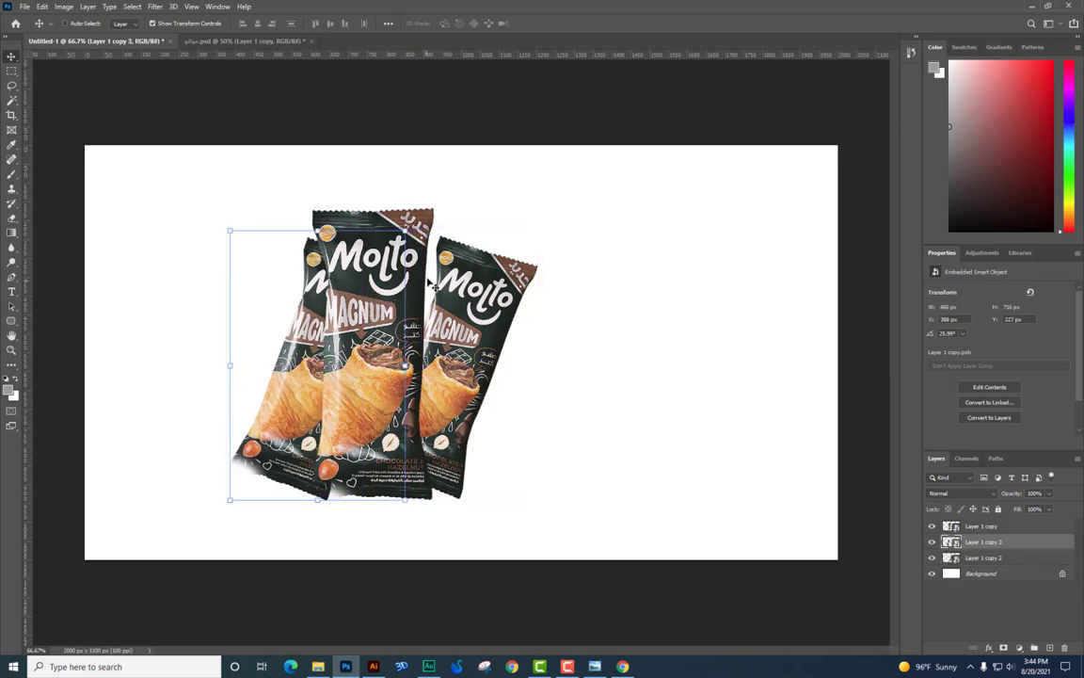
{"action": "key", "text": "ctrl+t"}
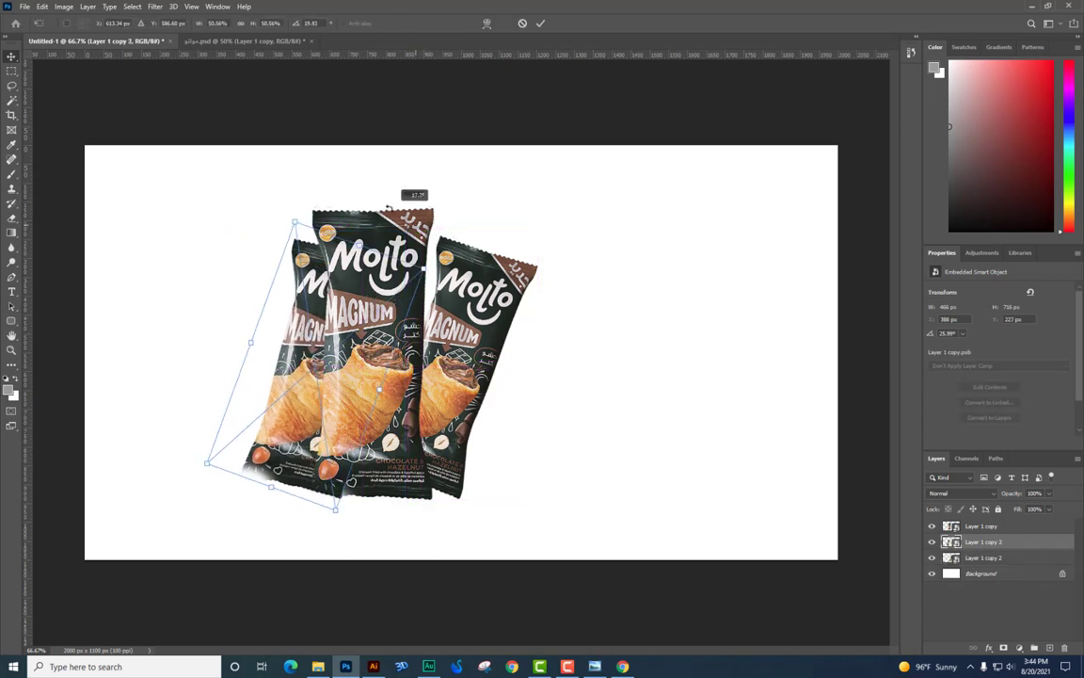
{"action": "left_click_drag", "start_coordinate": [419, 218], "coordinate": [282, 170]}
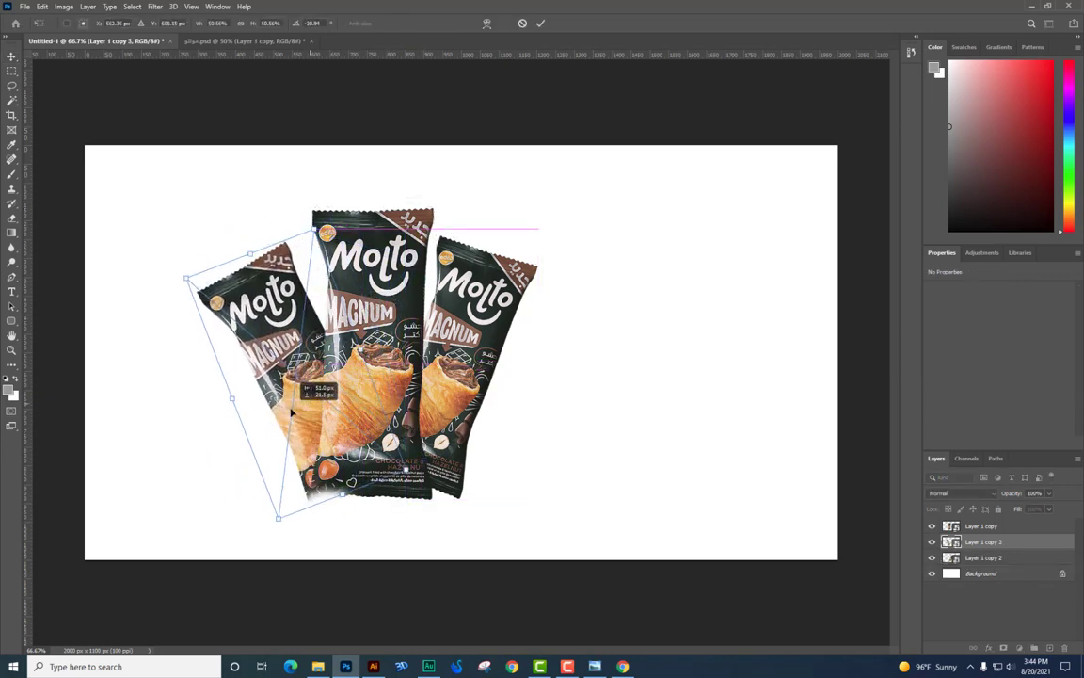
{"action": "left_click_drag", "start_coordinate": [311, 404], "coordinate": [296, 400]}
{"action": "key", "text": "Return"}
- Select the right-hand pack's layer, then the Background layer, via the canvas layer menu
{"action": "right_click", "coordinate": [438, 340]}
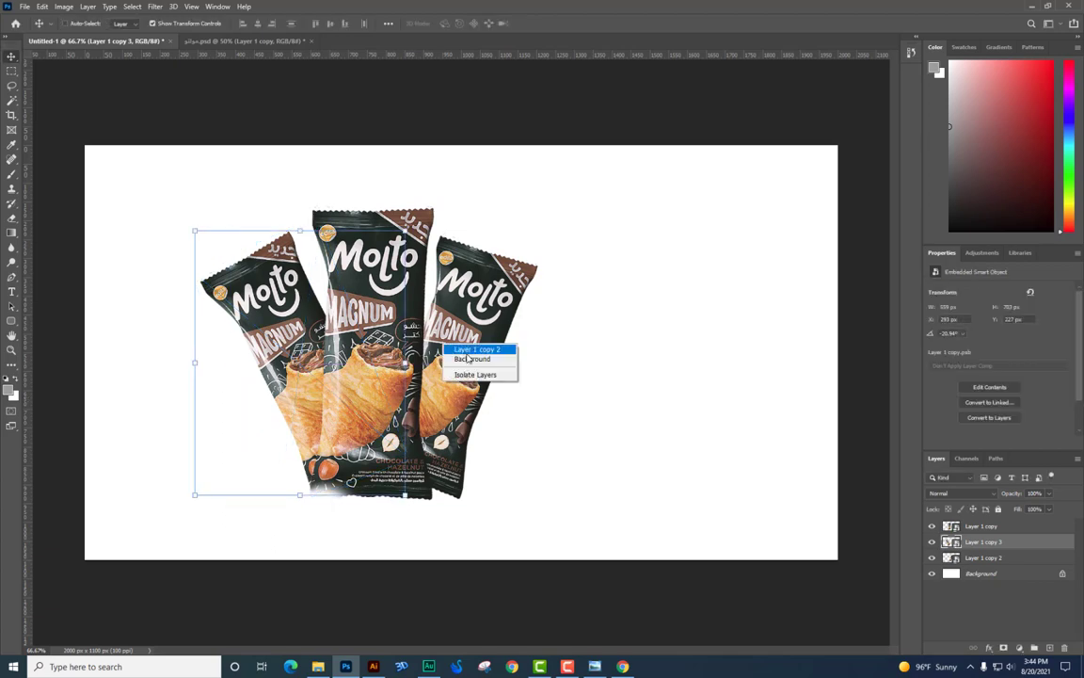
{"action": "left_click", "coordinate": [461, 352]}
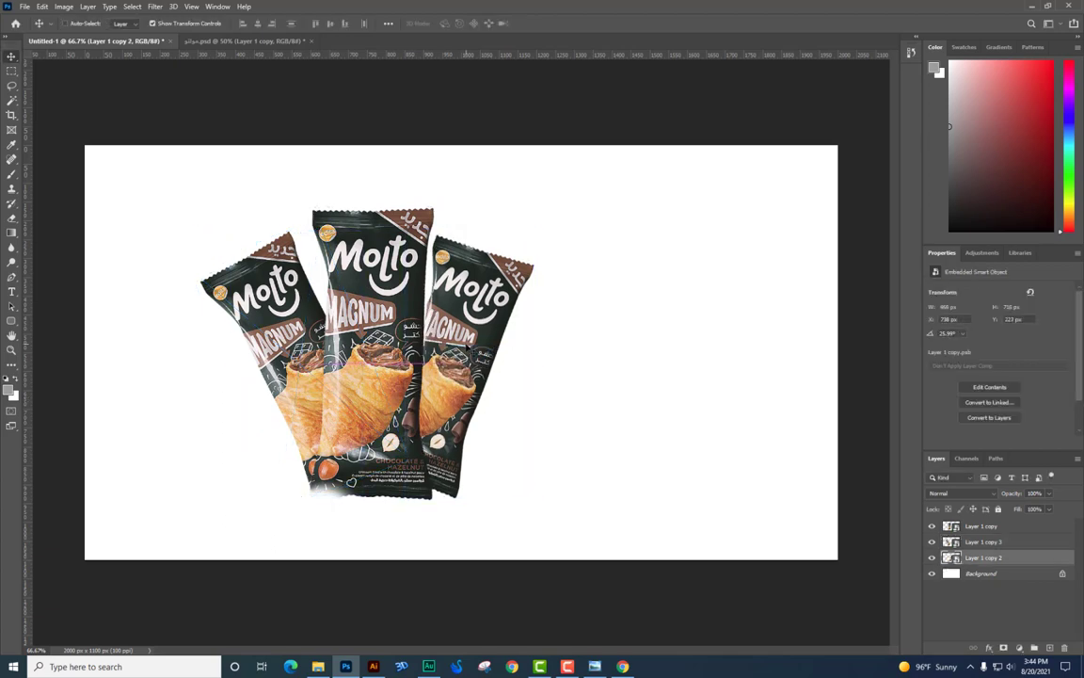
{"action": "right_click", "coordinate": [603, 314]}
{"action": "left_click", "coordinate": [603, 319]}
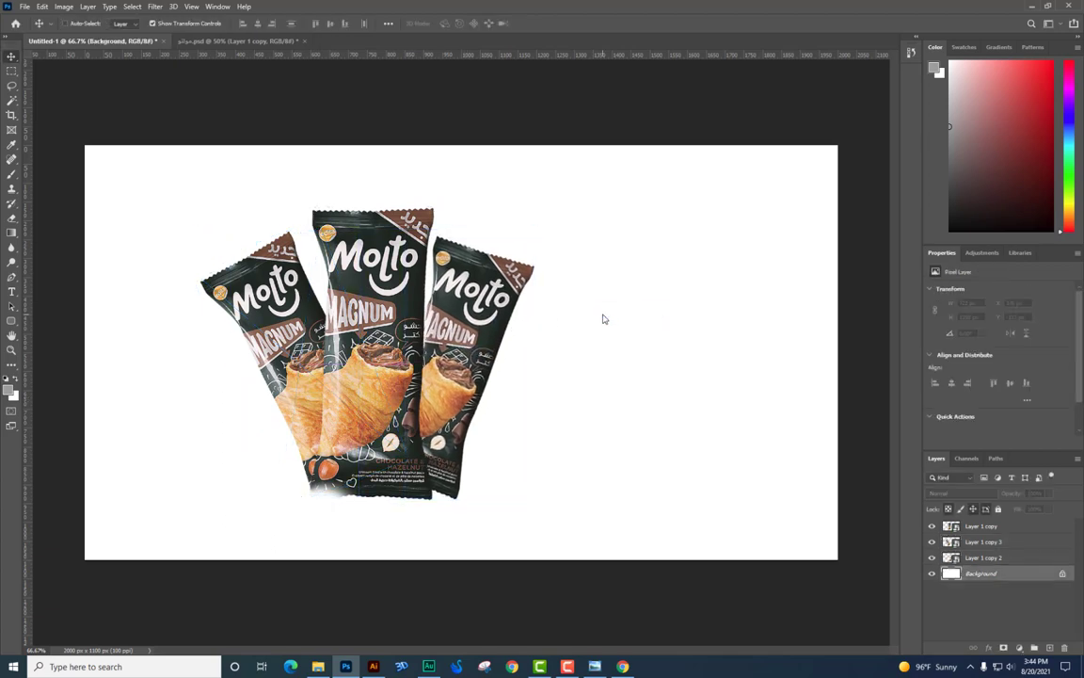
{"action": "left_click", "coordinate": [622, 666]}
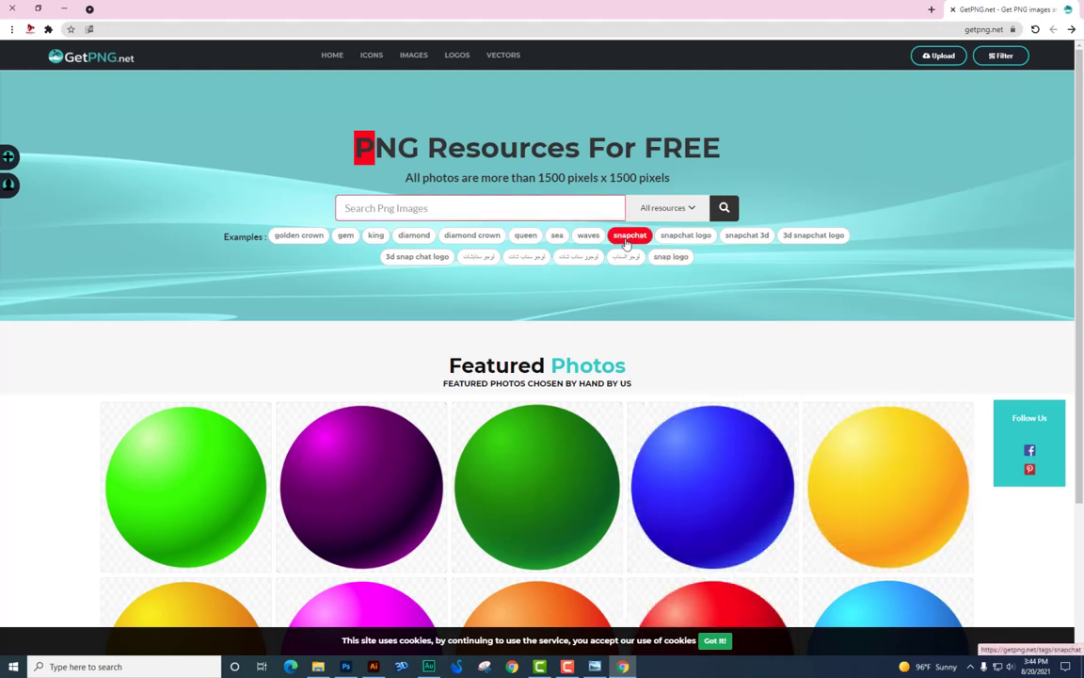
- Translate شيكولاتة to 'Chocolate' in Google Translate and paste it into GetPNG's search box
{"action": "left_click", "coordinate": [933, 10]}
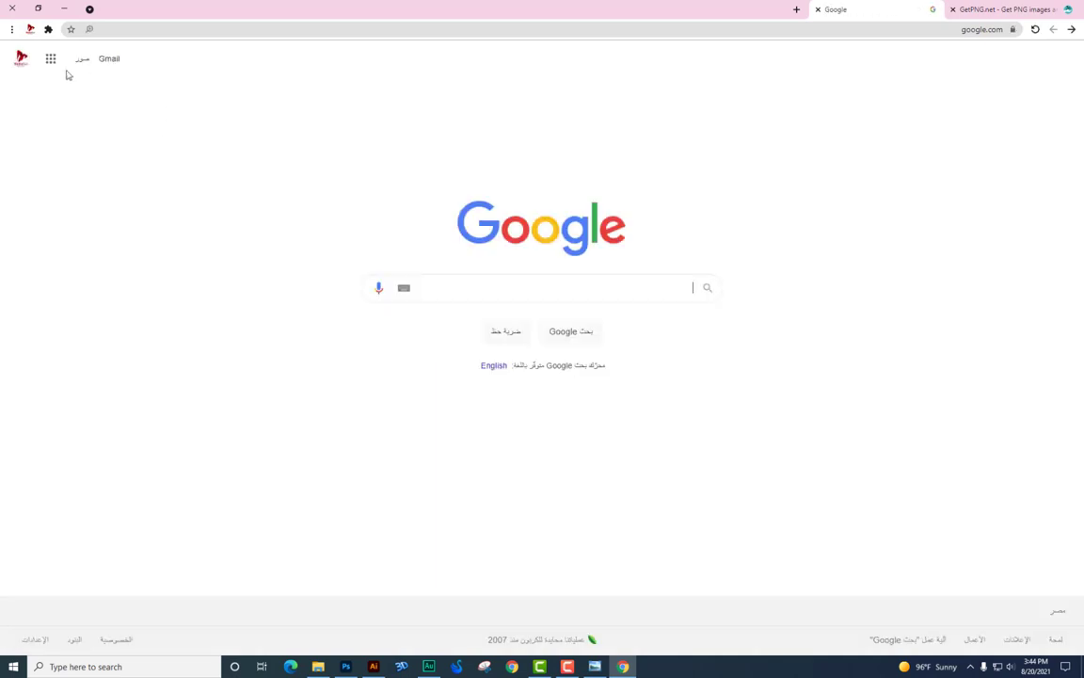
{"action": "left_click", "coordinate": [51, 59]}
{"action": "left_click", "coordinate": [36, 300]}
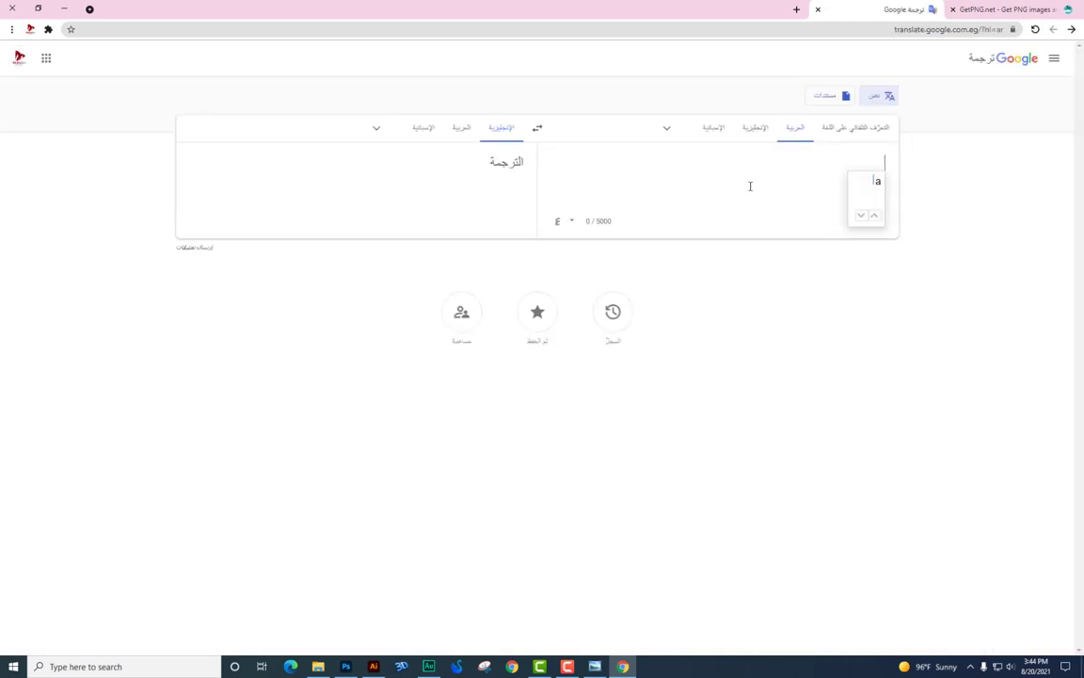
{"action": "type", "text": "شيكولاتة"}
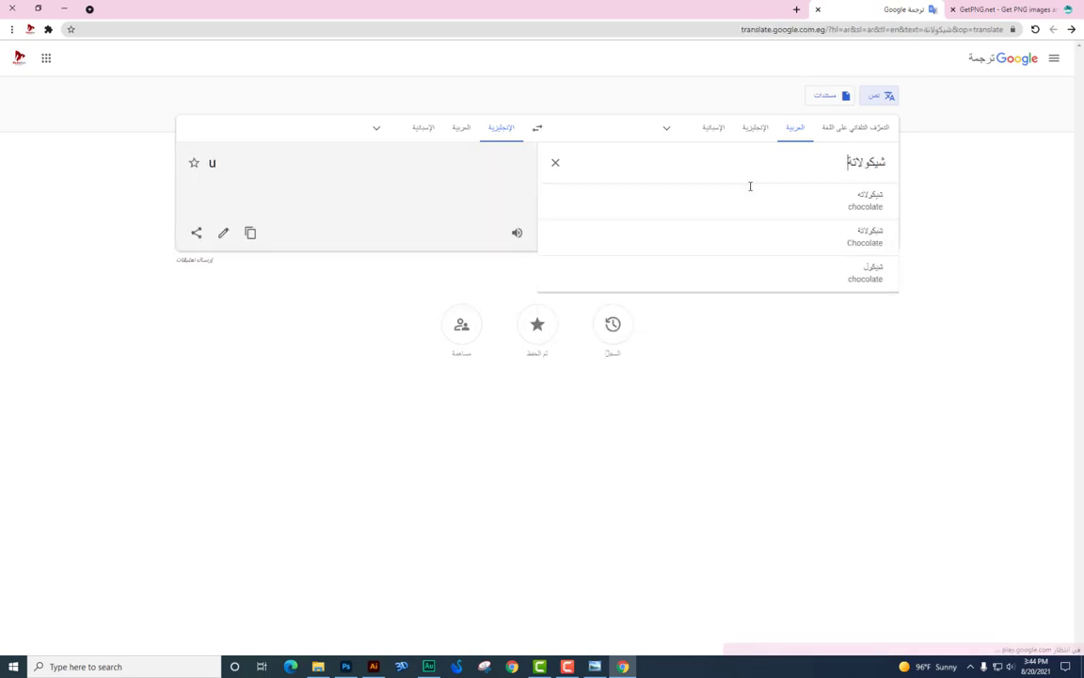
{"action": "left_click", "coordinate": [251, 232]}
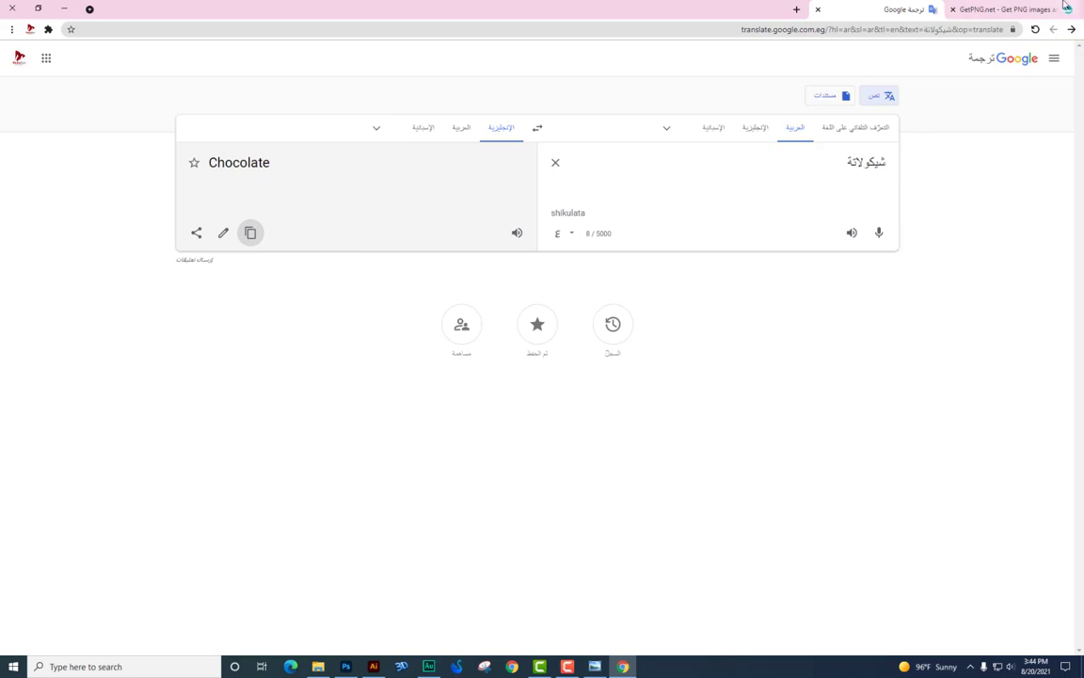
{"action": "key", "text": "ctrl+Tab"}
{"action": "key", "text": "ctrl+v"}
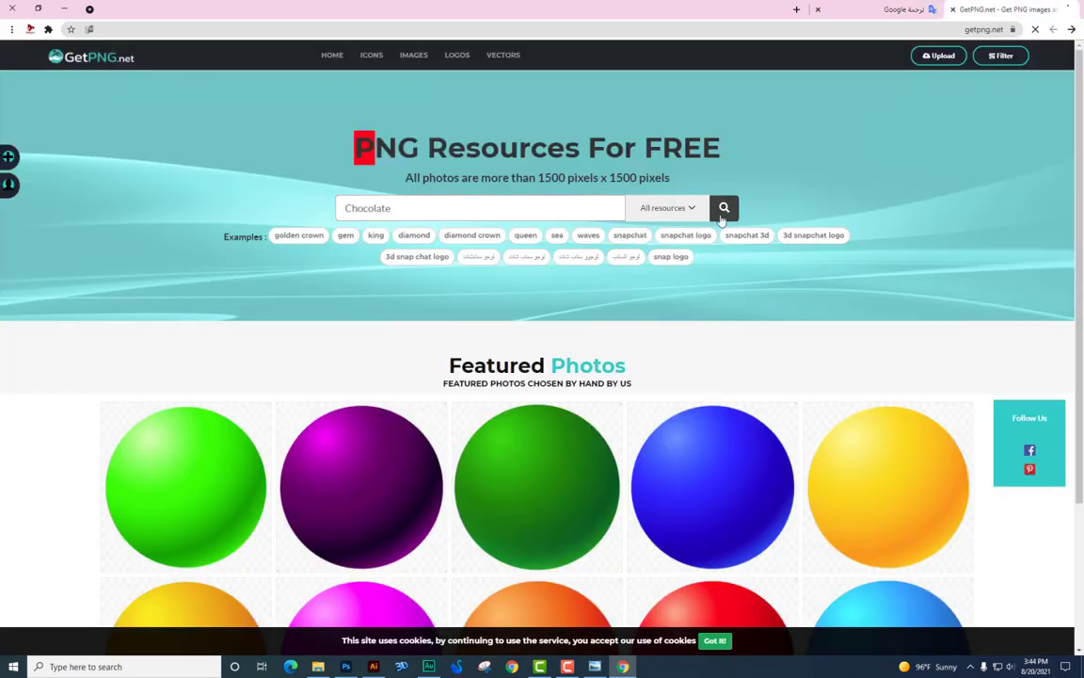
- Search GetPNG for Chocolate and open the whirl splash image's page in a new tab
{"action": "left_click", "coordinate": [723, 209]}
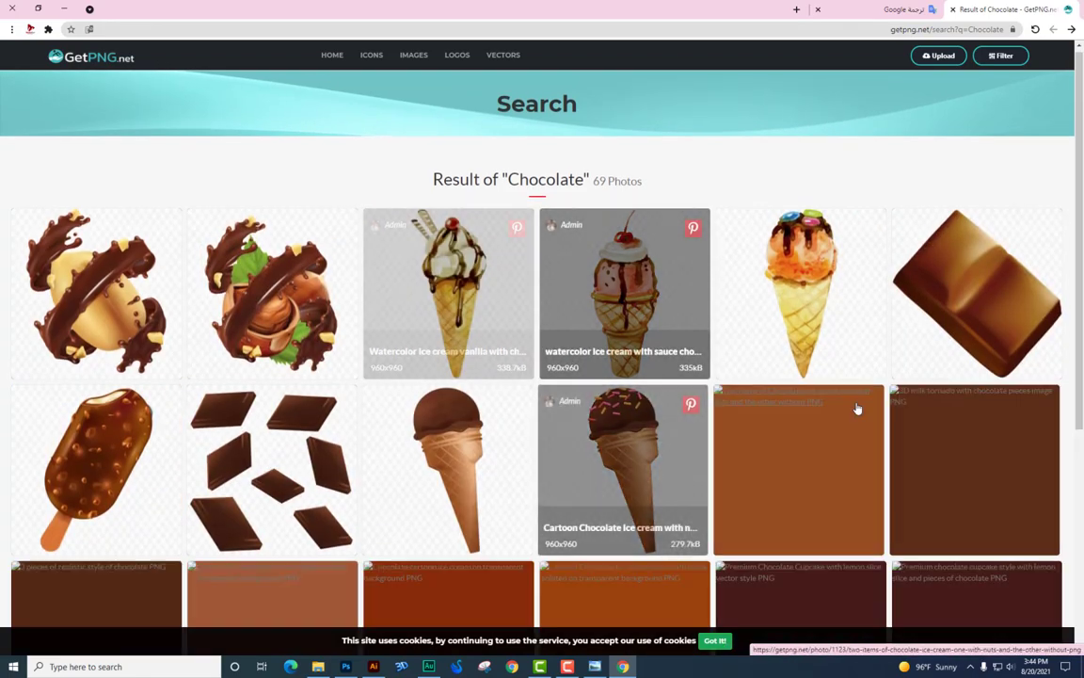
{"action": "scroll", "coordinate": [725, 399], "scroll_direction": "down", "scroll_amount": 3}
{"action": "scroll", "coordinate": [725, 399], "scroll_direction": "down", "scroll_amount": 2}
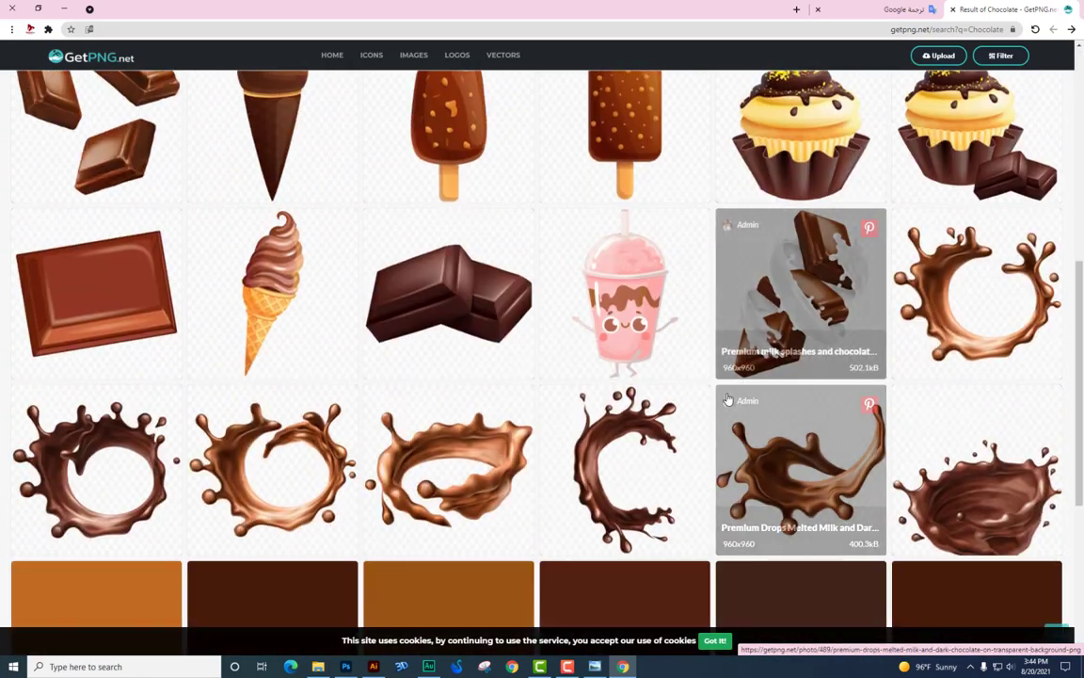
{"action": "scroll", "coordinate": [726, 399], "scroll_direction": "down", "scroll_amount": 2}
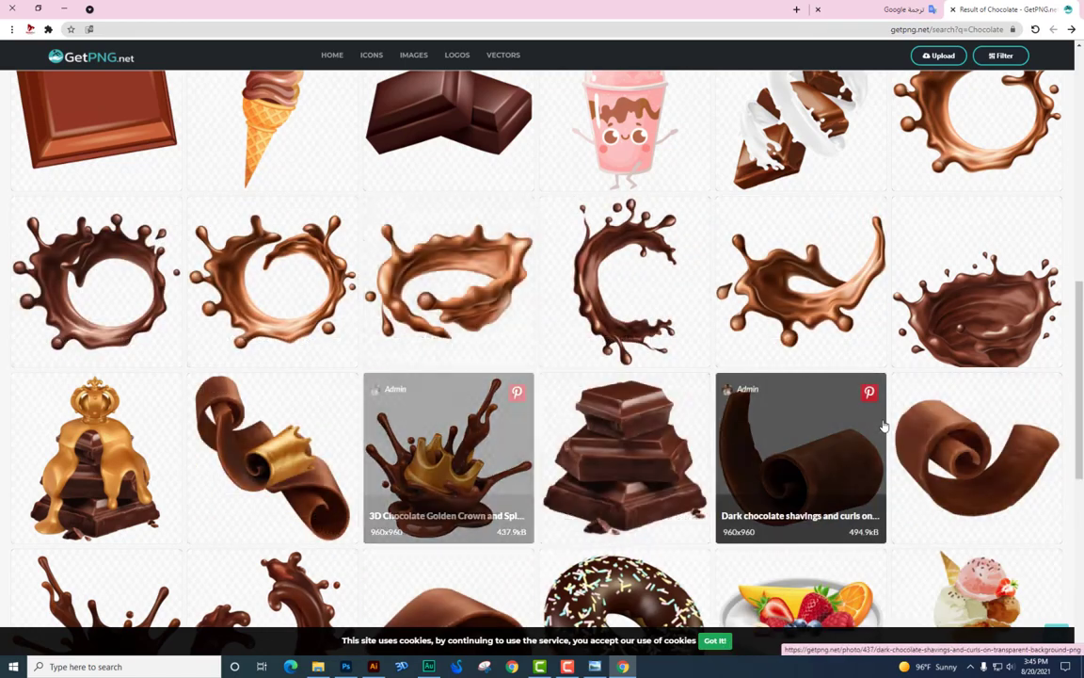
{"action": "right_click", "coordinate": [977, 303]}
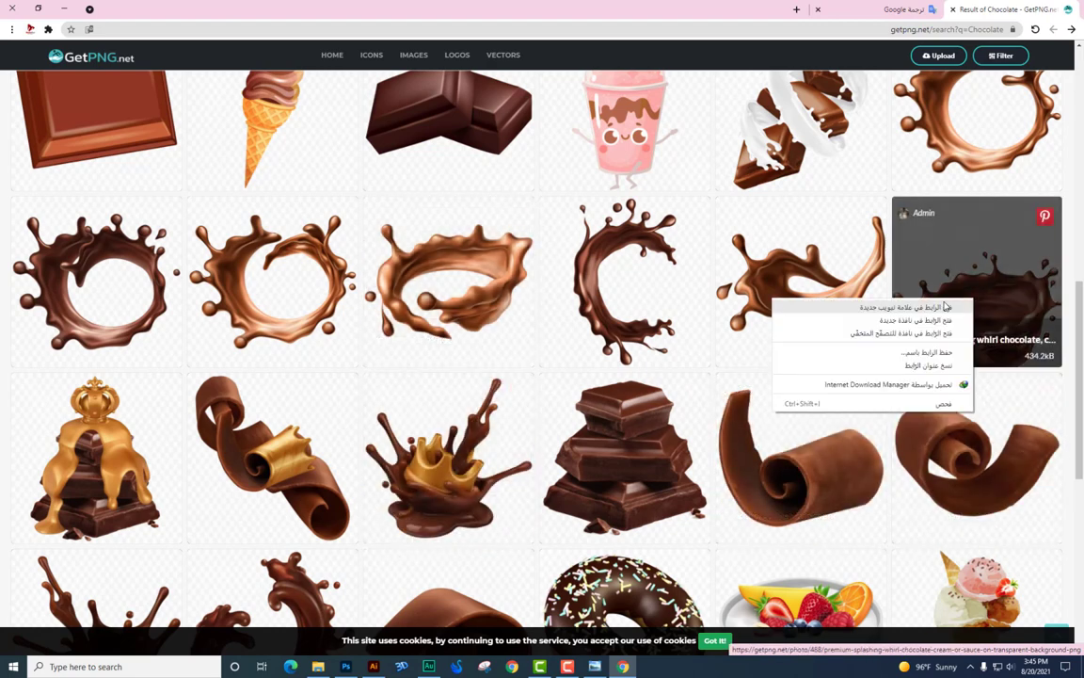
{"action": "left_click", "coordinate": [969, 310]}
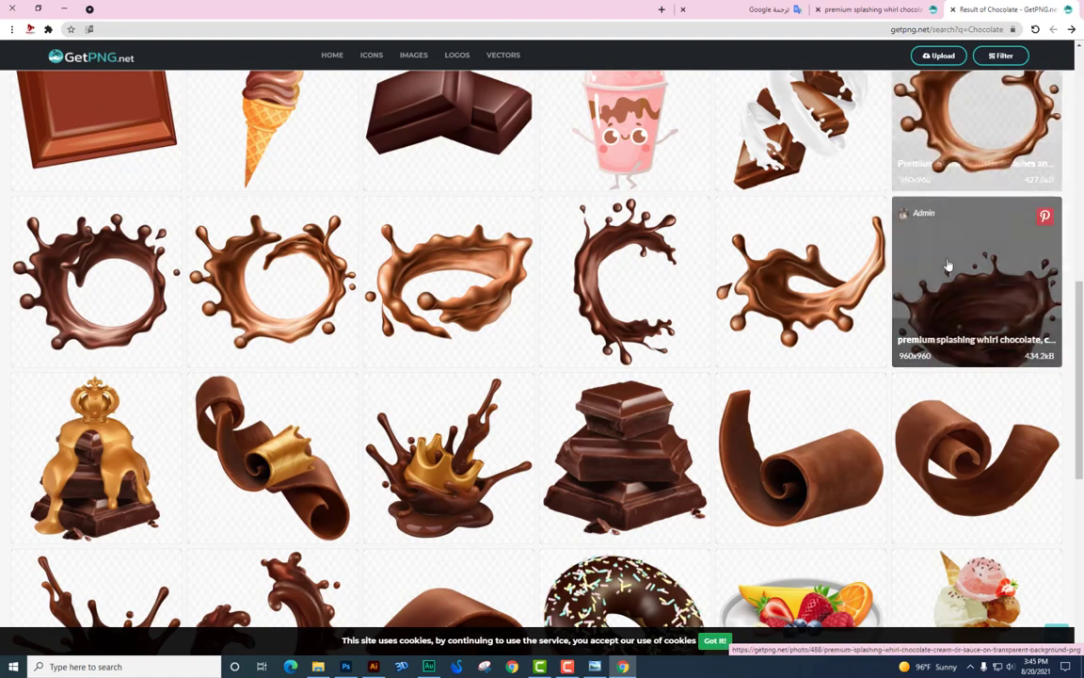
{"action": "key", "text": "ctrl+shift+Tab"}
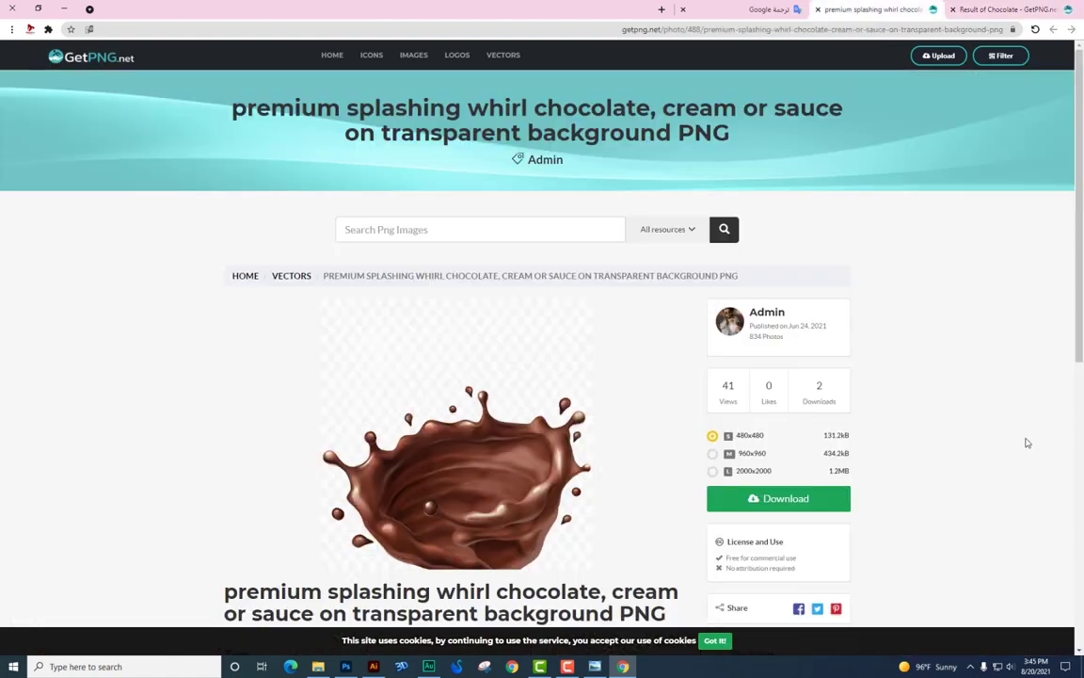
- Download the splash at 2000x2000 and show the saved file in its folder
{"action": "scroll", "coordinate": [1040, 395], "scroll_direction": "down", "scroll_amount": 1}
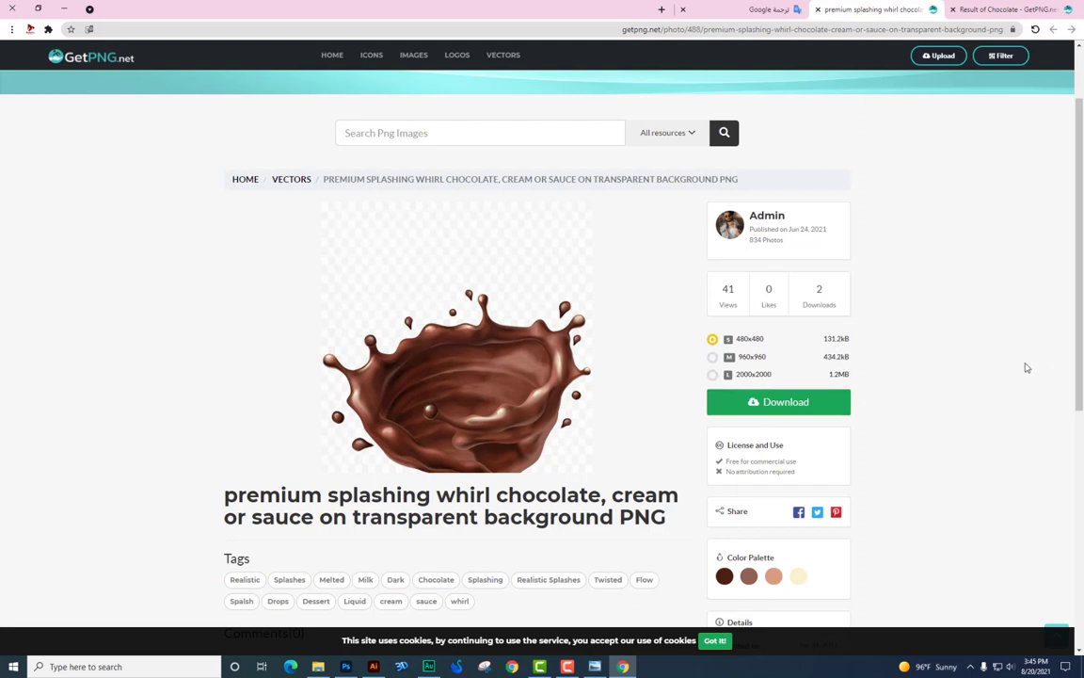
{"action": "scroll", "coordinate": [1082, 336], "scroll_direction": "down", "scroll_amount": 1}
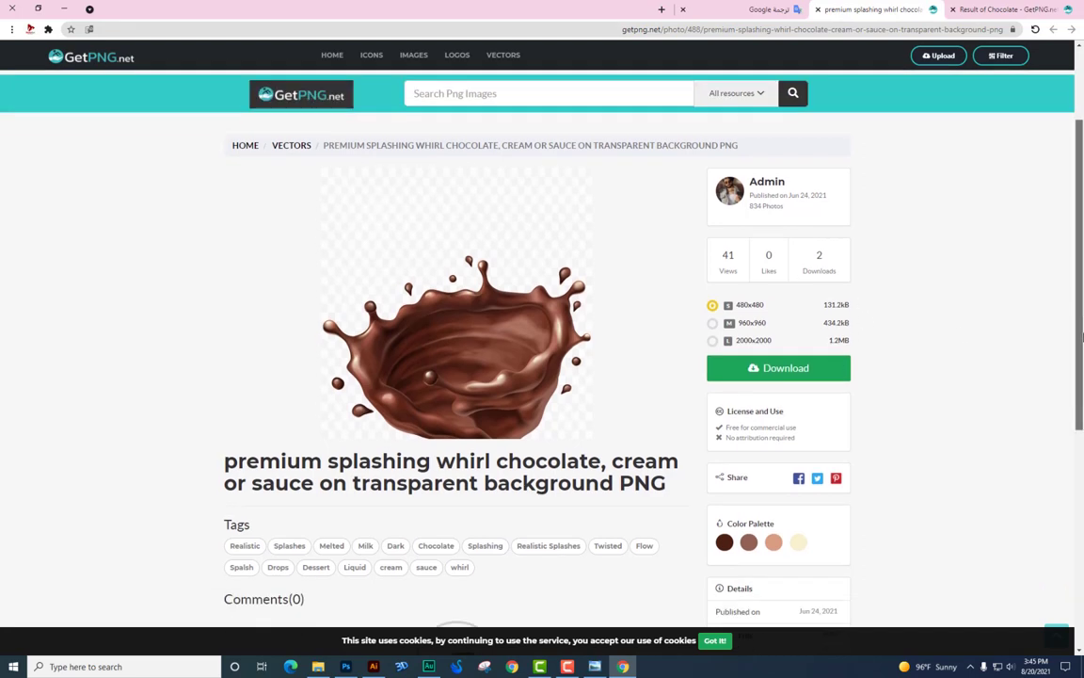
{"action": "scroll", "coordinate": [1082, 336], "scroll_direction": "down", "scroll_amount": 3}
{"action": "scroll", "coordinate": [963, 311], "scroll_direction": "up", "scroll_amount": 1}
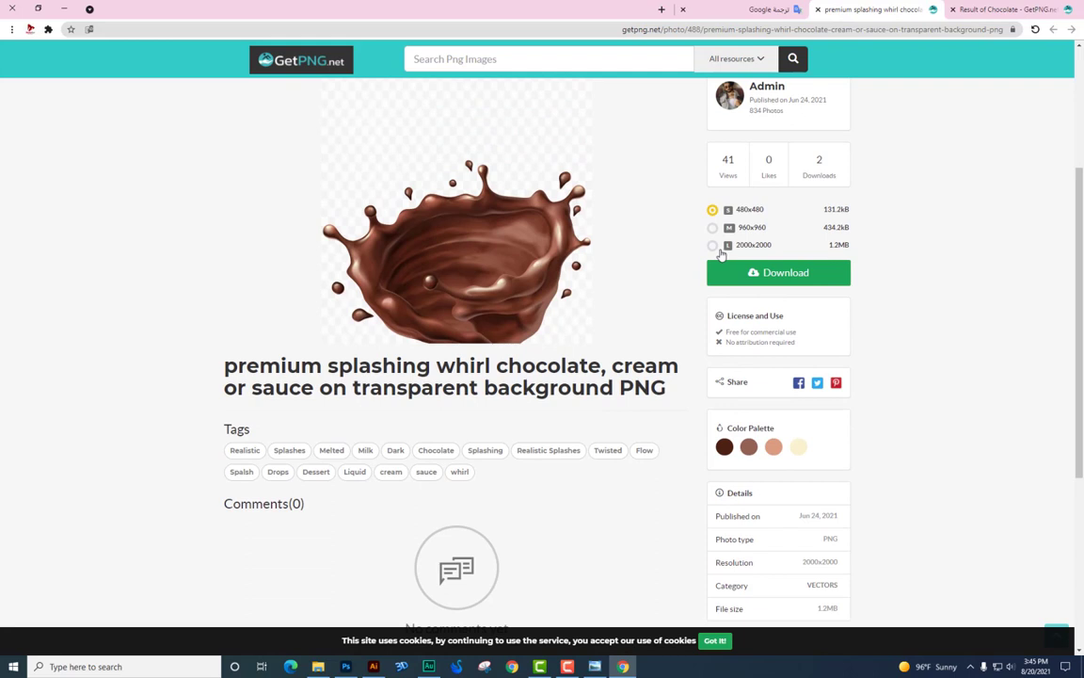
{"action": "left_click", "coordinate": [714, 246]}
{"action": "left_click", "coordinate": [753, 274]}
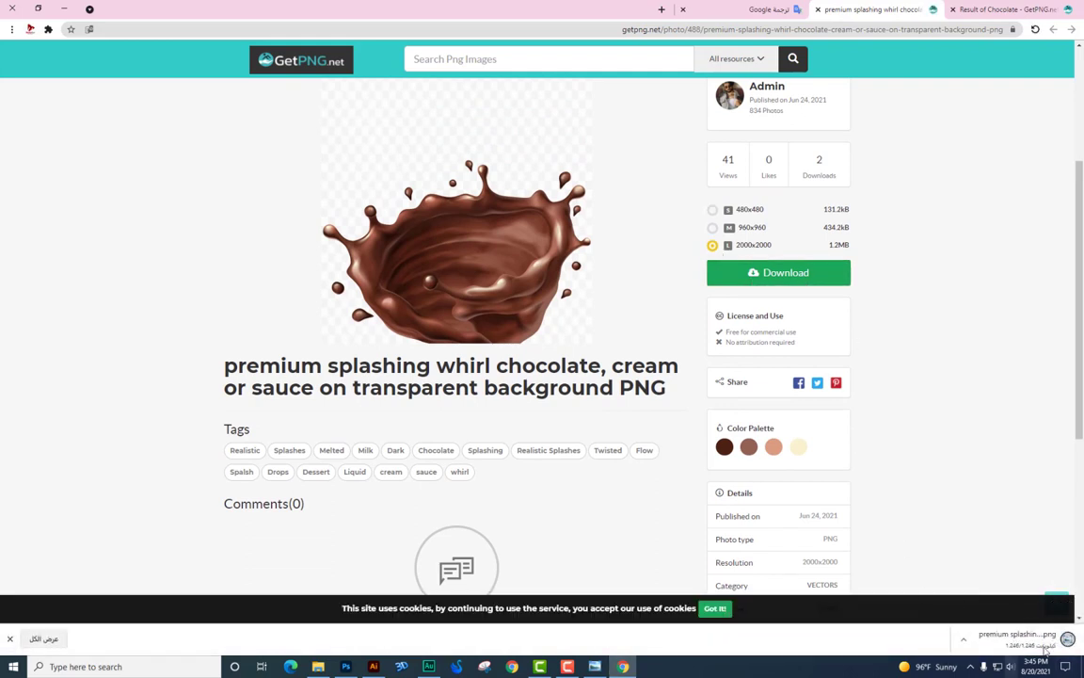
{"action": "right_click", "coordinate": [959, 639]}
{"action": "left_click", "coordinate": [957, 598]}
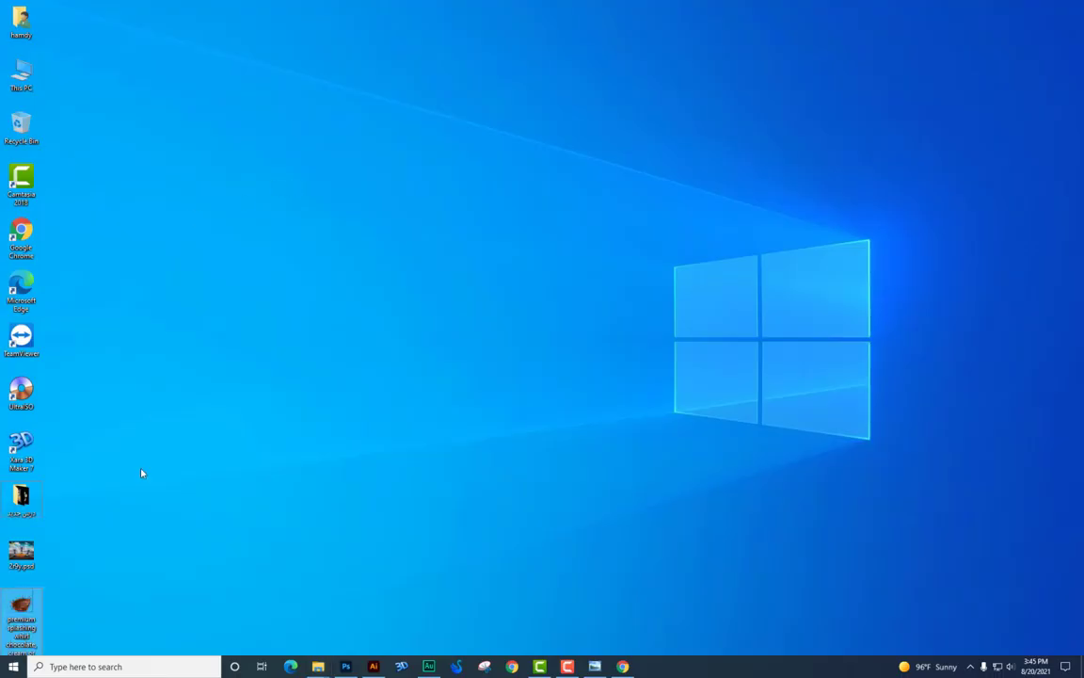
{"action": "double_click", "coordinate": [31, 612]}
{"action": "scroll", "coordinate": [733, 174], "scroll_direction": "up", "scroll_amount": 2}
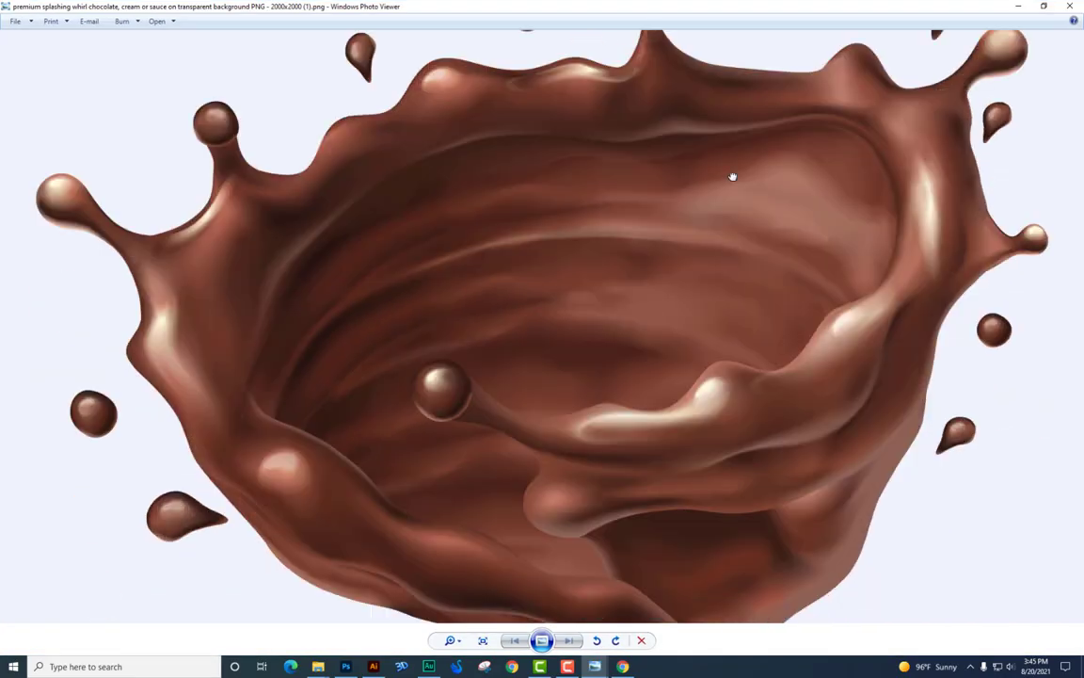
{"action": "scroll", "coordinate": [739, 176], "scroll_direction": "up", "scroll_amount": 2}
{"action": "scroll", "coordinate": [716, 172], "scroll_direction": "up", "scroll_amount": 1}
{"action": "scroll", "coordinate": [703, 169], "scroll_direction": "down", "scroll_amount": 1}
{"action": "scroll", "coordinate": [702, 170], "scroll_direction": "down", "scroll_amount": 2}
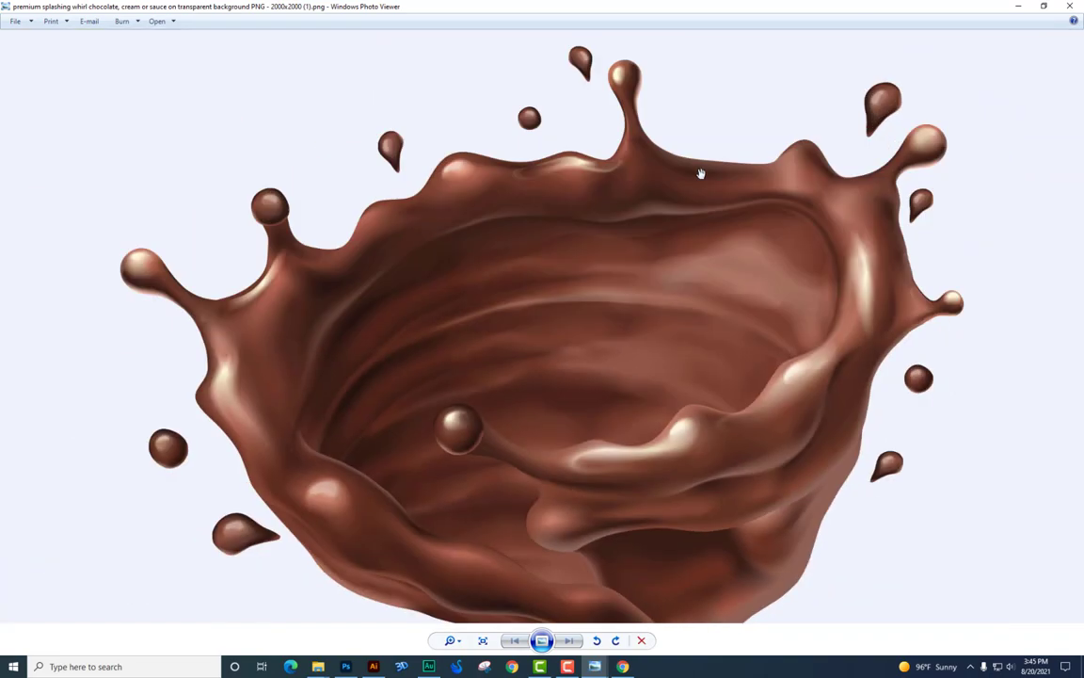
{"action": "scroll", "coordinate": [692, 183], "scroll_direction": "down", "scroll_amount": 1}
{"action": "left_click", "coordinate": [1071, 6]}
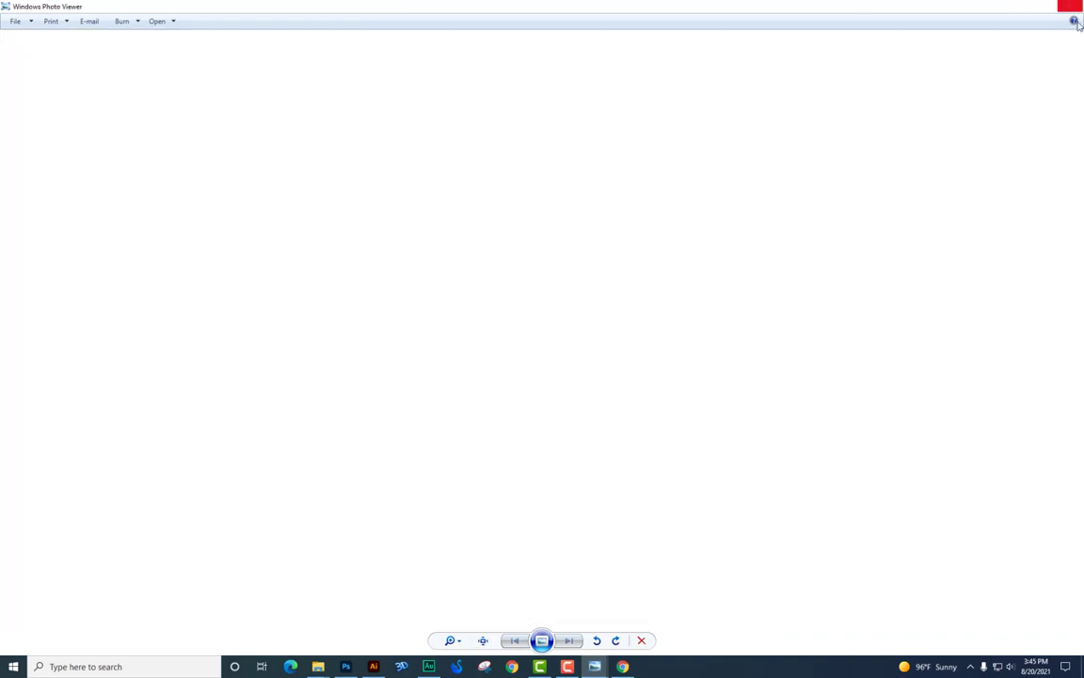
- Place the chocolate splash PNG on the canvas, scaled down and positioned behind the packs
{"action": "mouse_move", "coordinate": [21, 607]}
{"action": "left_mouse_down"}
{"action": "mouse_move", "coordinate": [515, 328]}
{"action": "mouse_move", "coordinate": [624, 280]}
{"action": "left_mouse_up"}
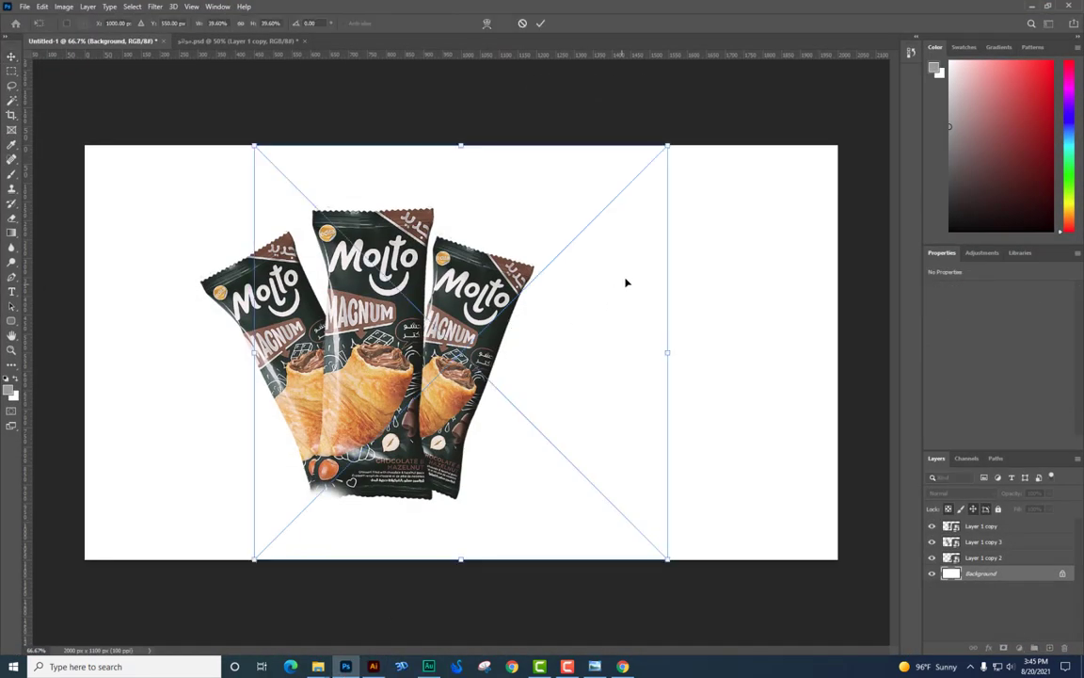
{"action": "left_click_drag", "start_coordinate": [664, 146], "coordinate": [574, 188]}
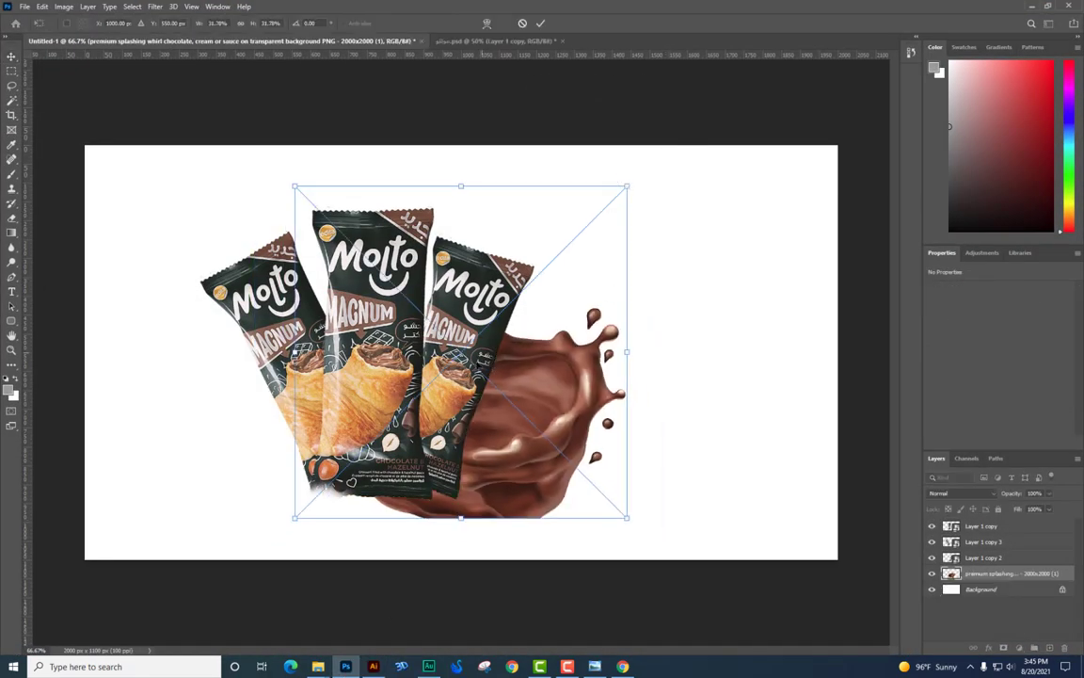
{"action": "left_click_drag", "start_coordinate": [470, 358], "coordinate": [381, 398]}
{"action": "left_click_drag", "start_coordinate": [533, 225], "coordinate": [513, 243]}
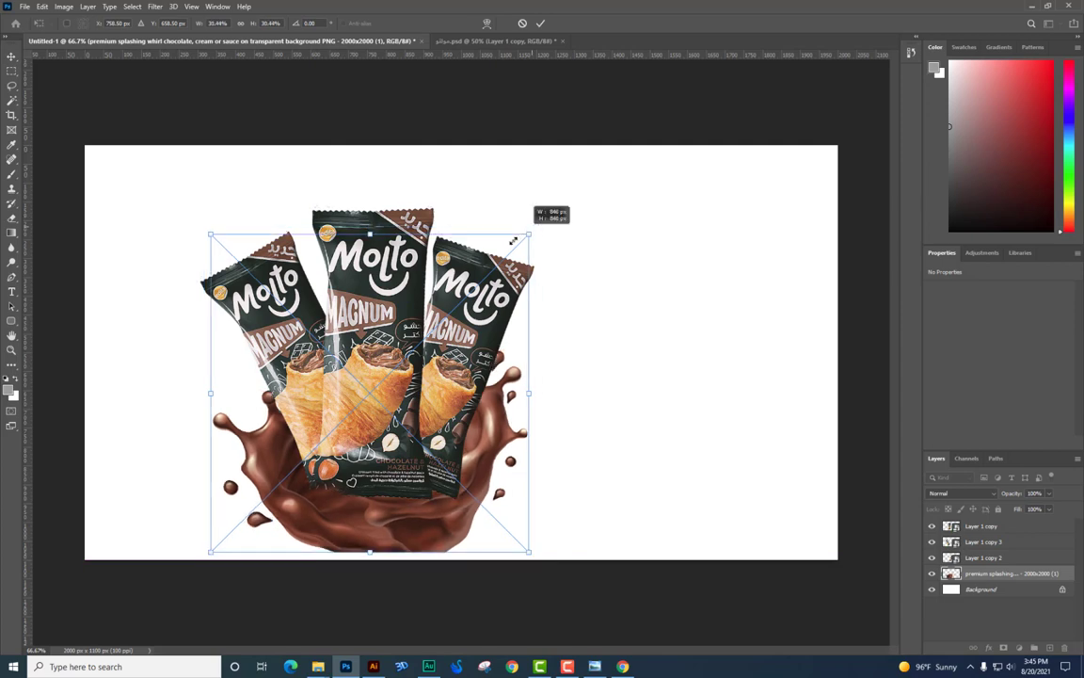
{"action": "left_click_drag", "start_coordinate": [414, 332], "coordinate": [436, 319]}
{"action": "key", "text": "Return"}
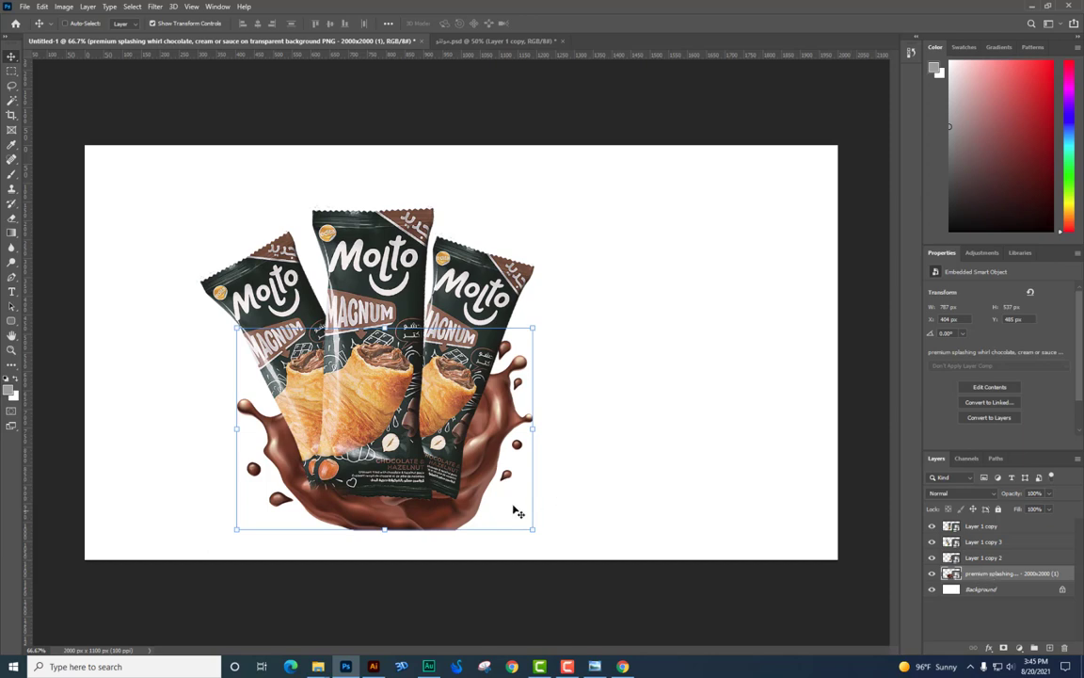
- Reposition the splash behind the three Molto packs and hide all three pack layers
{"action": "left_click_drag", "start_coordinate": [418, 405], "coordinate": [603, 390]}
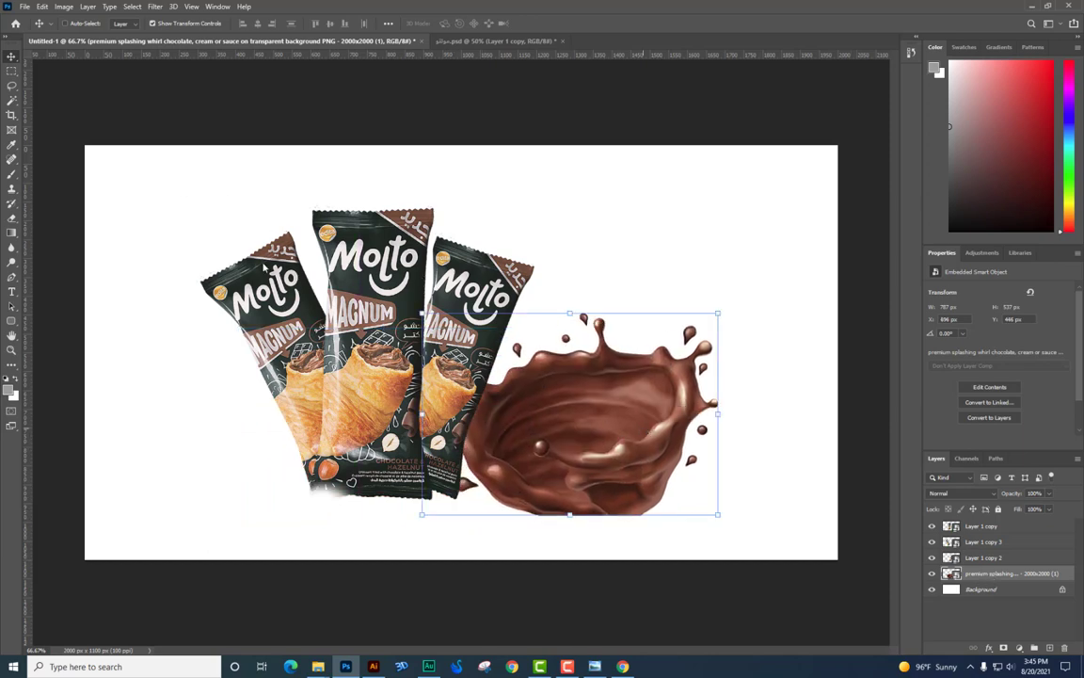
{"action": "left_click_drag", "start_coordinate": [496, 414], "coordinate": [297, 422]}
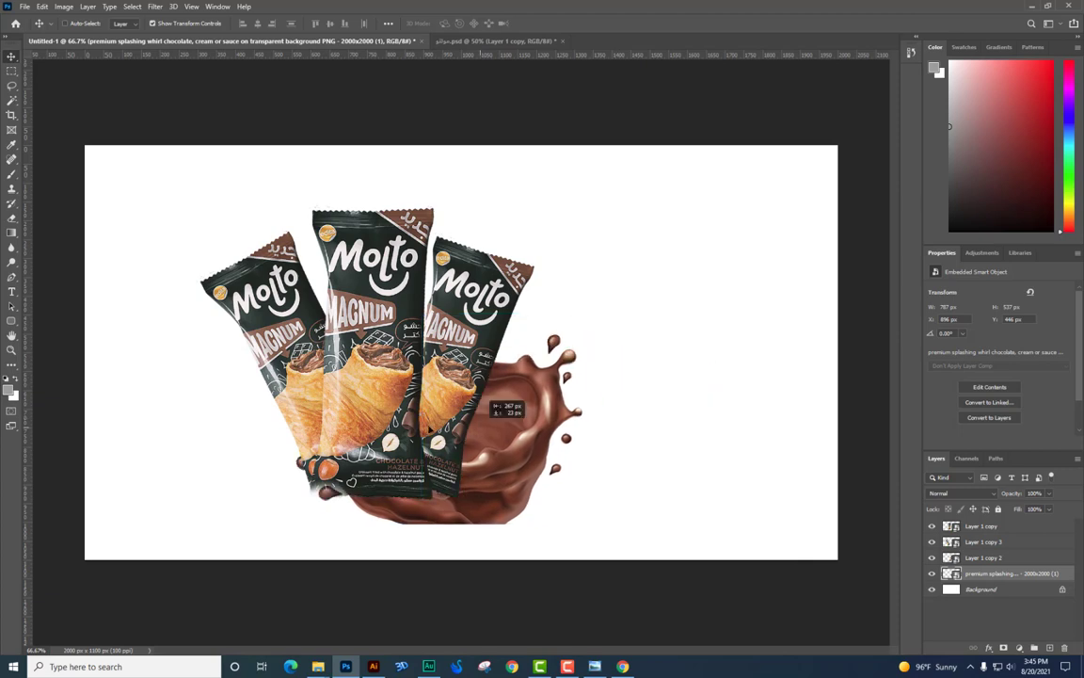
{"action": "left_click", "coordinate": [933, 557]}
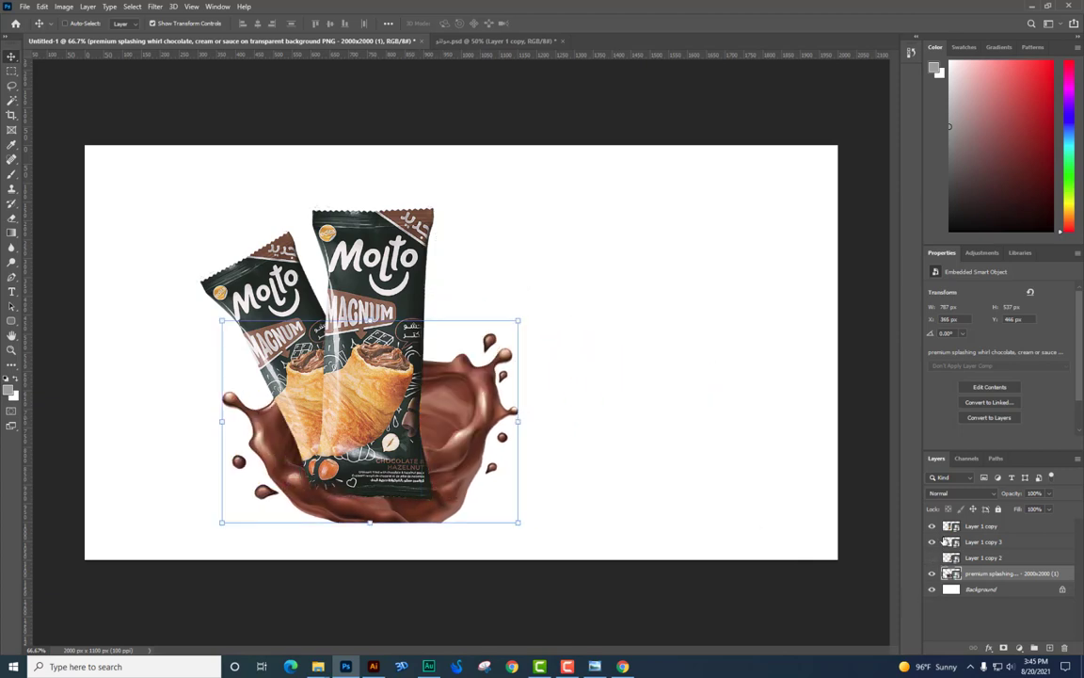
{"action": "left_click", "coordinate": [932, 526]}
{"action": "left_click", "coordinate": [933, 542]}
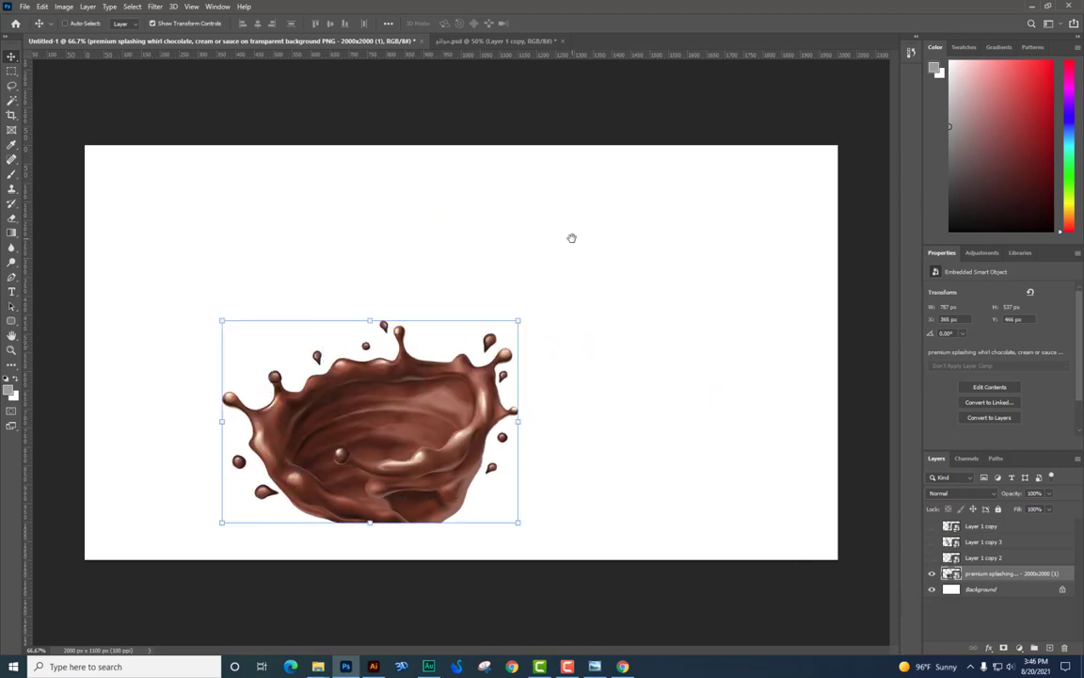
{"action": "scroll", "coordinate": [571, 238], "scroll_direction": "up", "scroll_amount": 1}
{"action": "scroll", "coordinate": [570, 237], "scroll_direction": "up", "scroll_amount": 1}
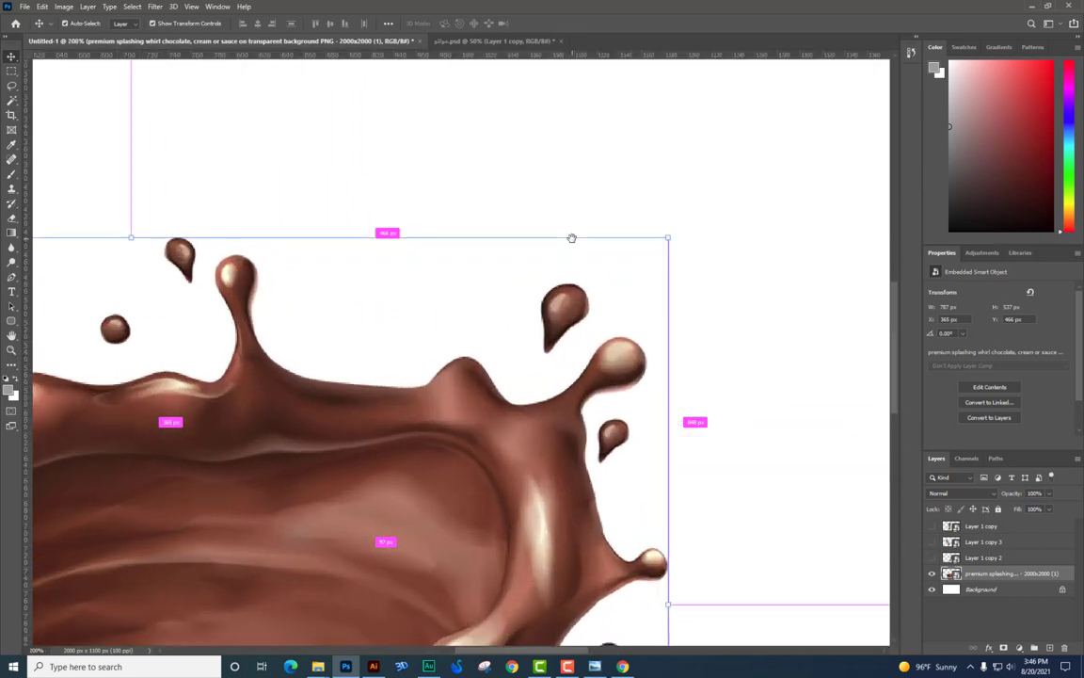
{"action": "scroll", "coordinate": [546, 306], "scroll_direction": "up", "scroll_amount": 1}
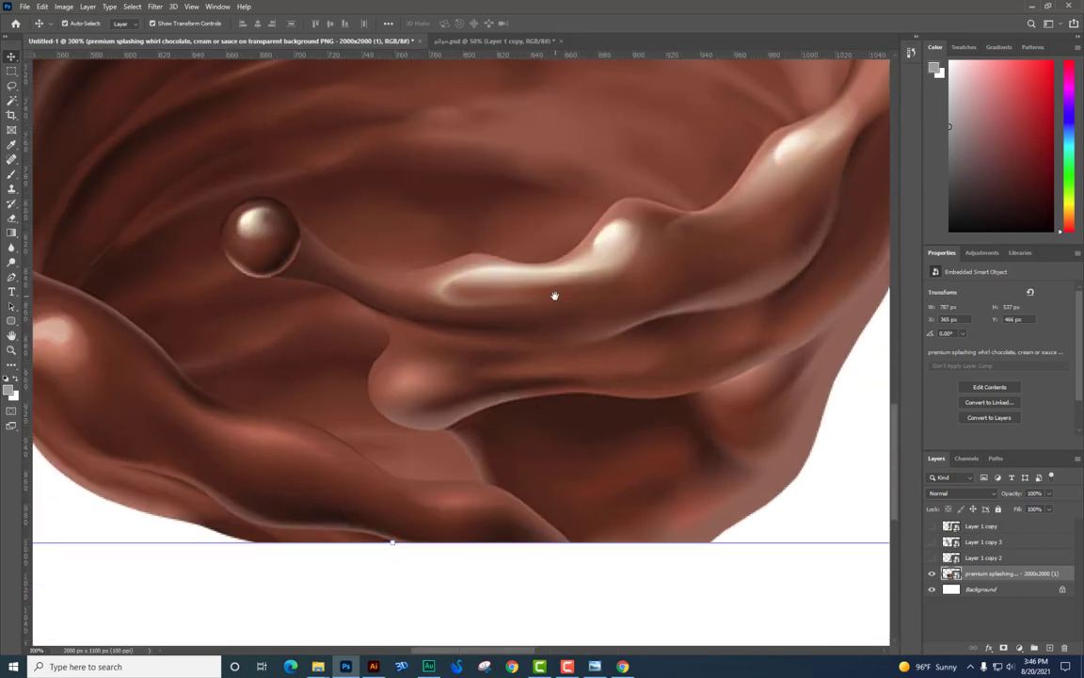
{"action": "scroll", "coordinate": [564, 364], "scroll_direction": "left", "scroll_amount": 3}
{"action": "scroll", "coordinate": [567, 365], "scroll_direction": "up", "scroll_amount": 2}
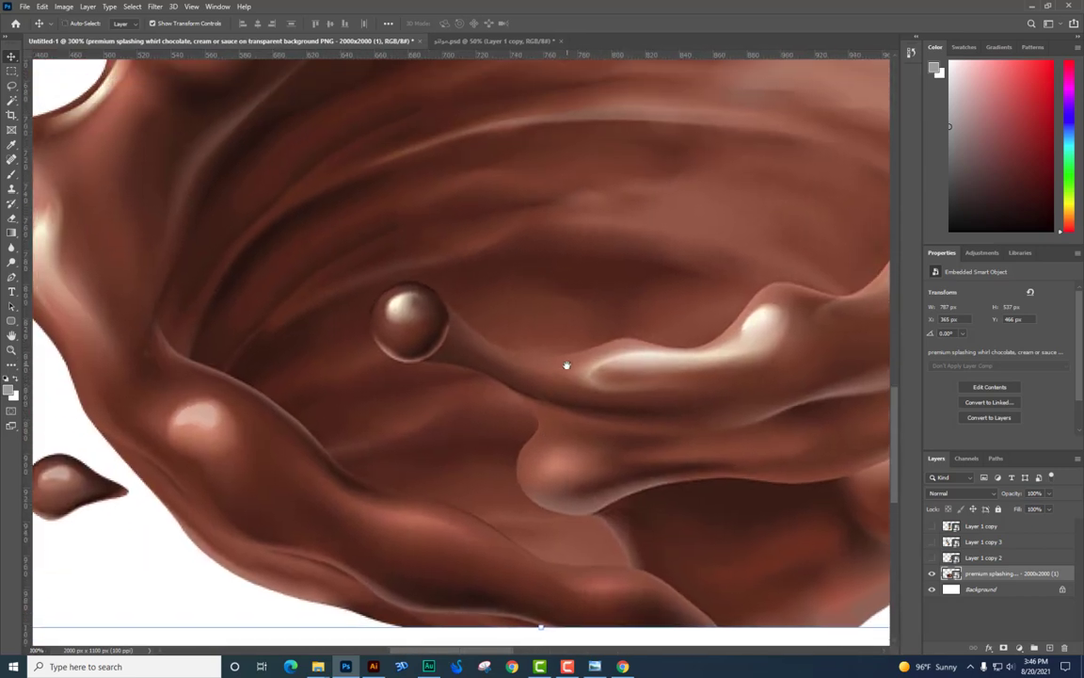
{"action": "scroll", "coordinate": [567, 366], "scroll_direction": "down", "scroll_amount": 1}
{"action": "scroll", "coordinate": [430, 352], "scroll_direction": "left", "scroll_amount": 2}
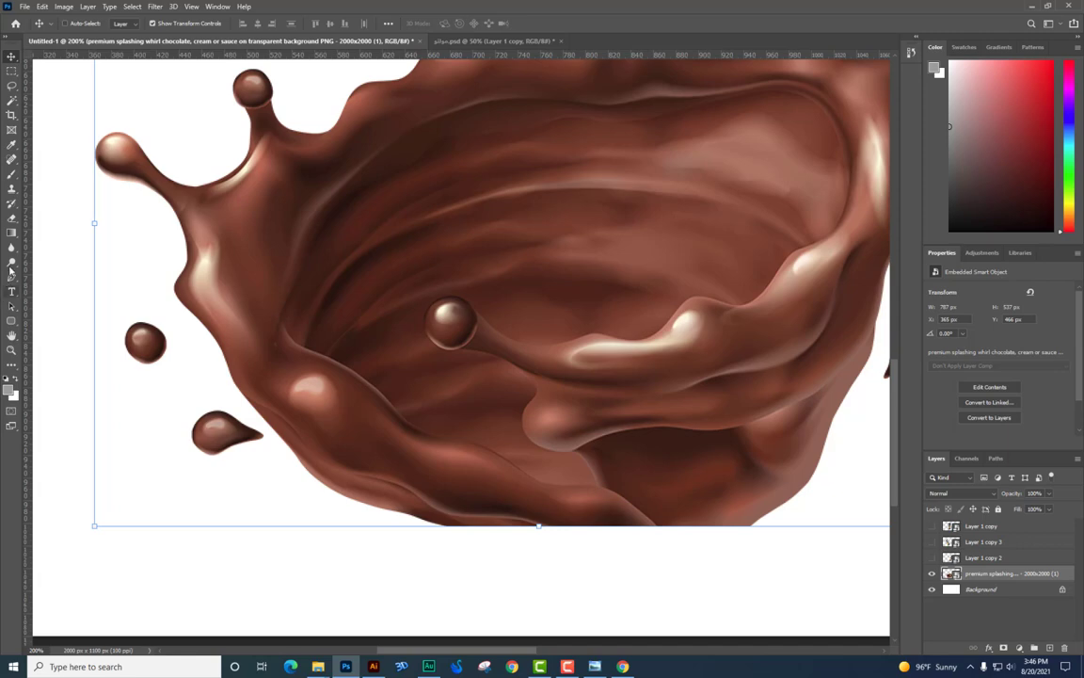
{"action": "left_click", "coordinate": [11, 174]}
{"action": "left_click", "coordinate": [9, 390]}
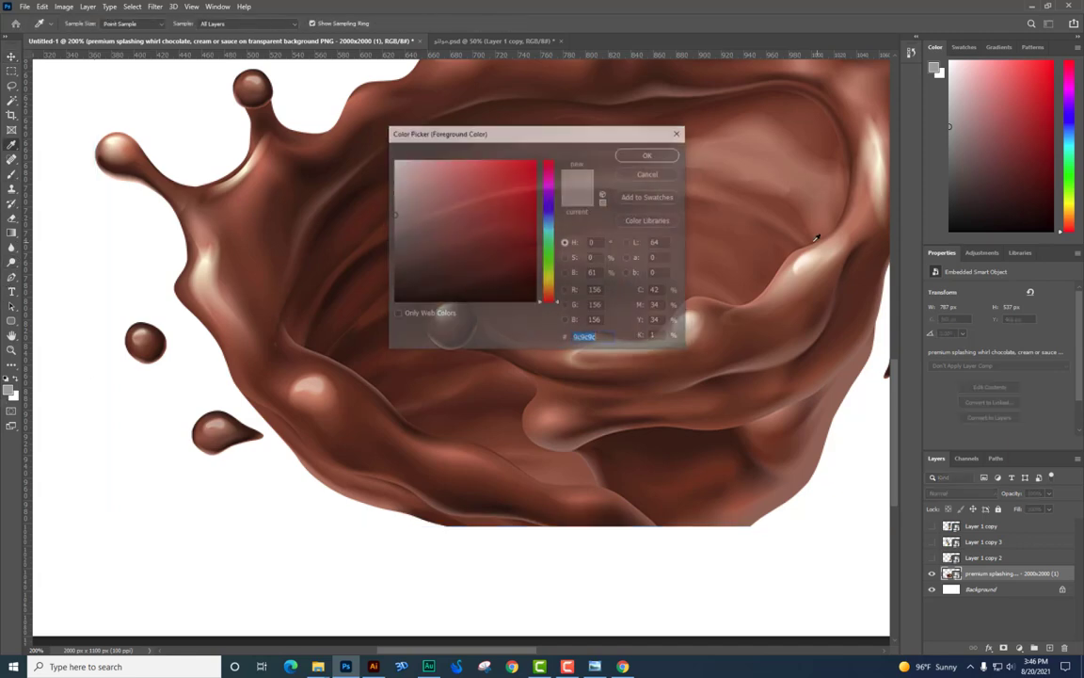
{"action": "left_click", "coordinate": [414, 193]}
{"action": "left_click", "coordinate": [648, 153]}
{"action": "right_click", "coordinate": [669, 328]}
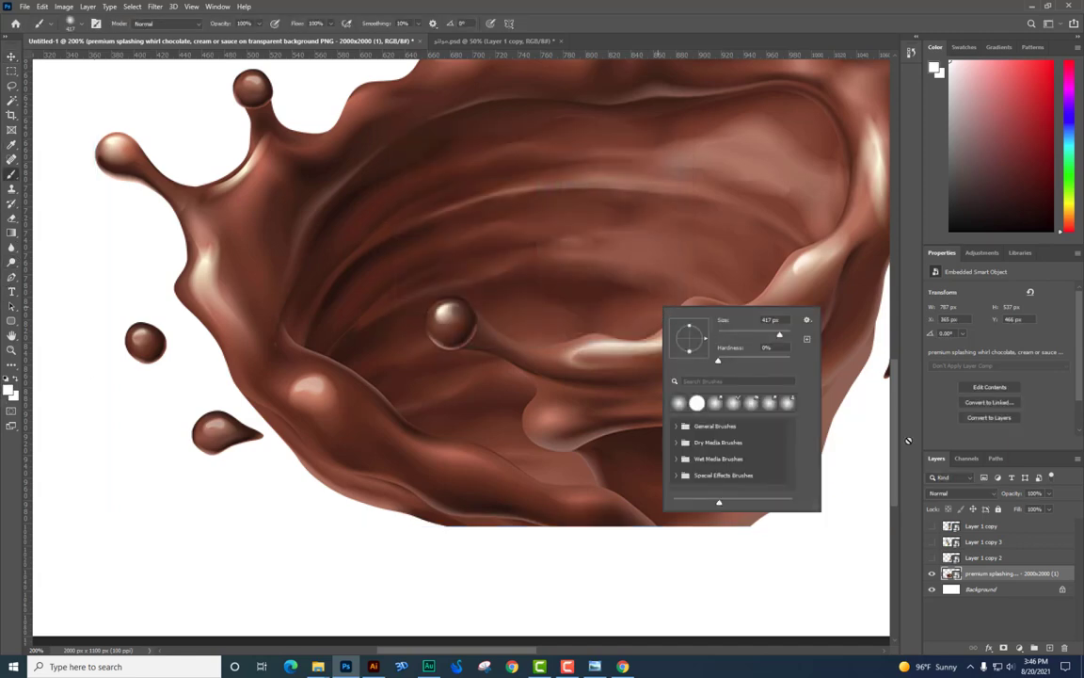
{"action": "key", "text": "ctrl+shift+alt+n"}
{"action": "right_click", "coordinate": [766, 421]}
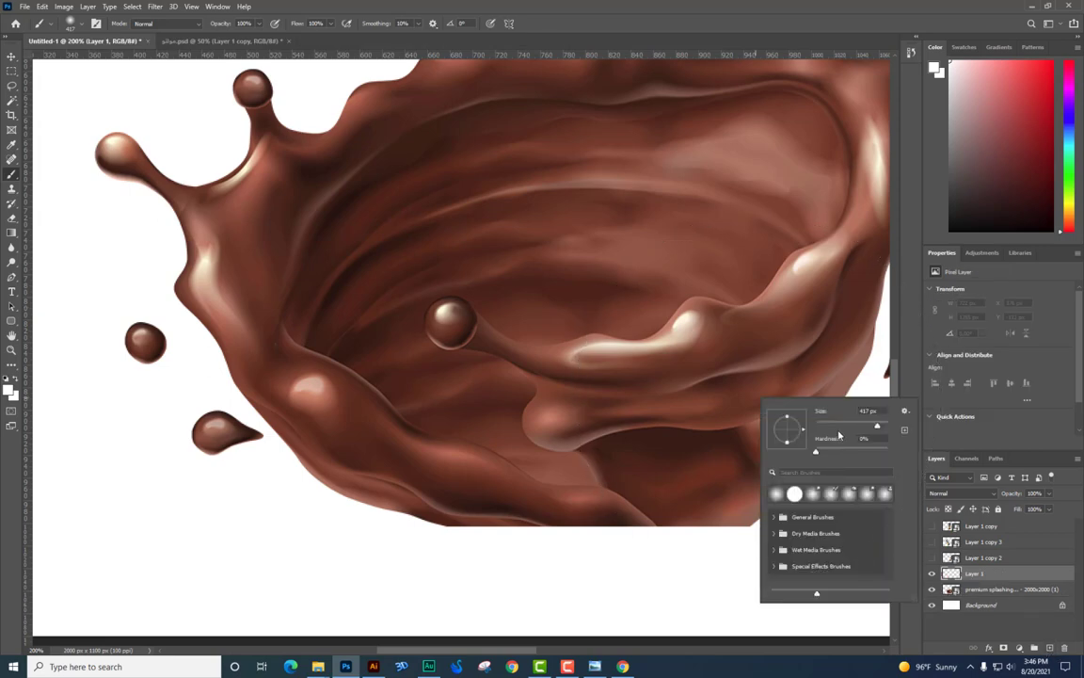
{"action": "left_click", "coordinate": [776, 493]}
{"action": "right_click", "coordinate": [420, 351]}
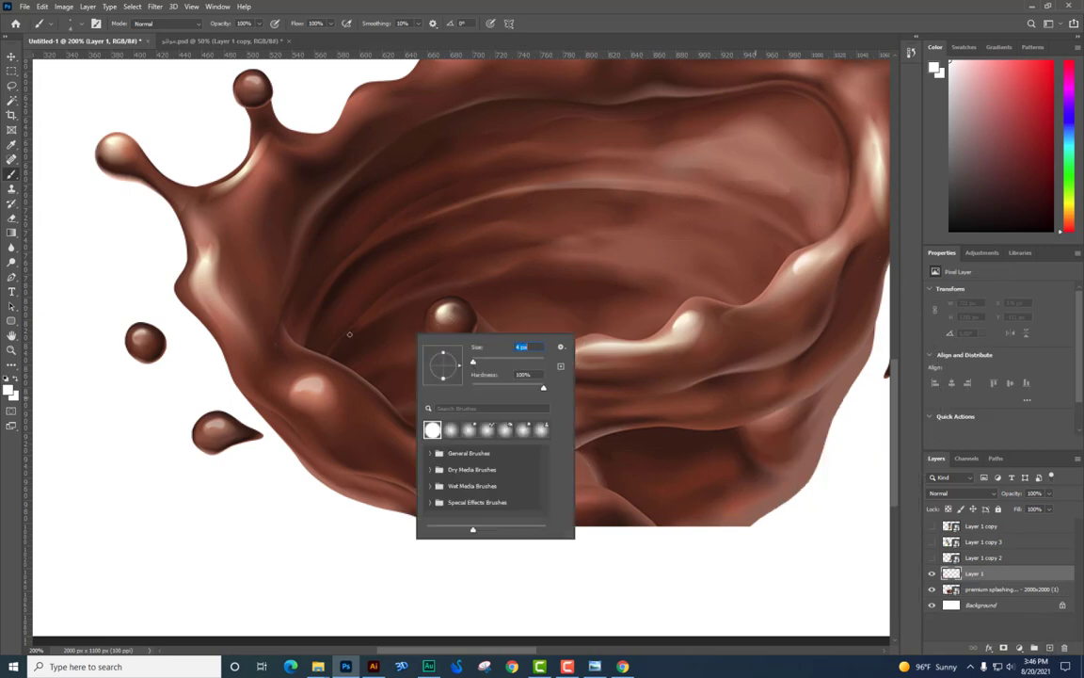
{"action": "key", "text": "Return"}
{"action": "mouse_move", "coordinate": [283, 310]}
{"action": "left_mouse_down"}
{"action": "mouse_move", "coordinate": [423, 428]}
{"action": "mouse_move", "coordinate": [560, 455]}
{"action": "mouse_move", "coordinate": [427, 305]}
{"action": "mouse_move", "coordinate": [580, 347]}
{"action": "mouse_move", "coordinate": [743, 302]}
{"action": "mouse_move", "coordinate": [791, 273]}
{"action": "mouse_move", "coordinate": [901, 378]}
{"action": "left_mouse_up"}
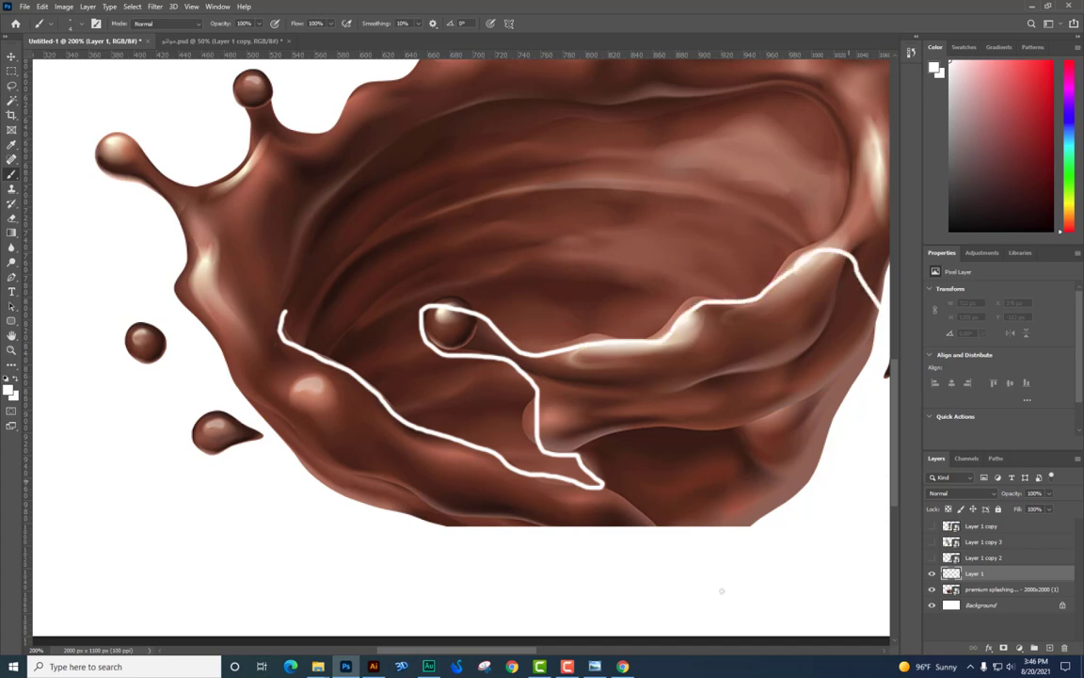
{"action": "left_click_drag", "start_coordinate": [247, 440], "coordinate": [284, 313]}
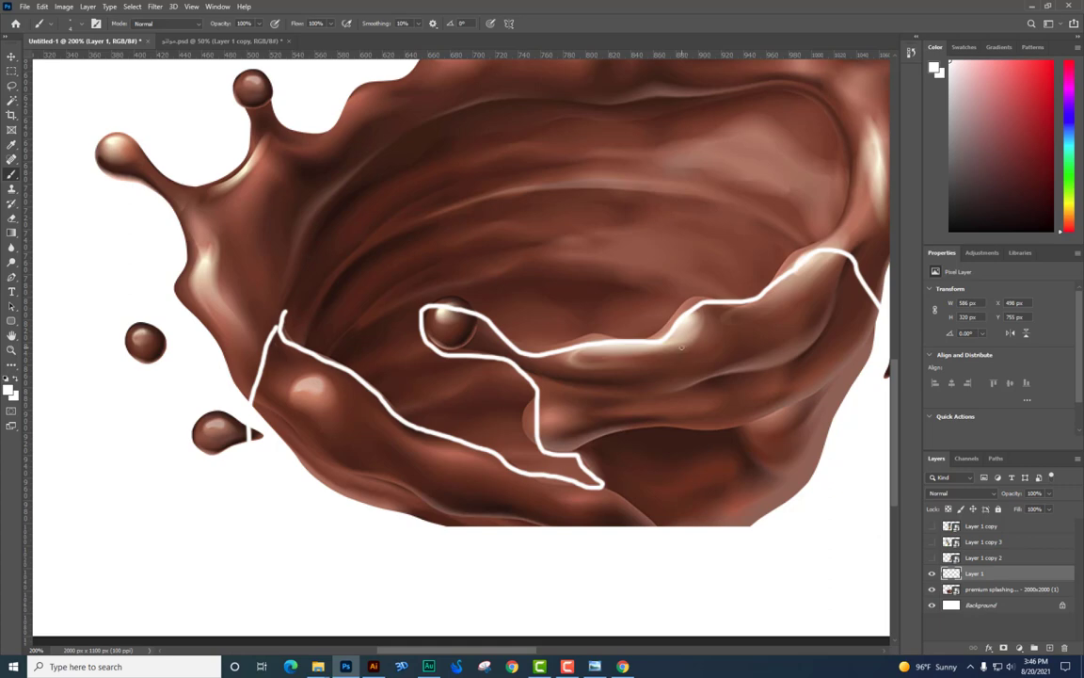
{"action": "key", "text": "Delete"}
{"action": "left_click_drag", "start_coordinate": [551, 363], "coordinate": [565, 308]}
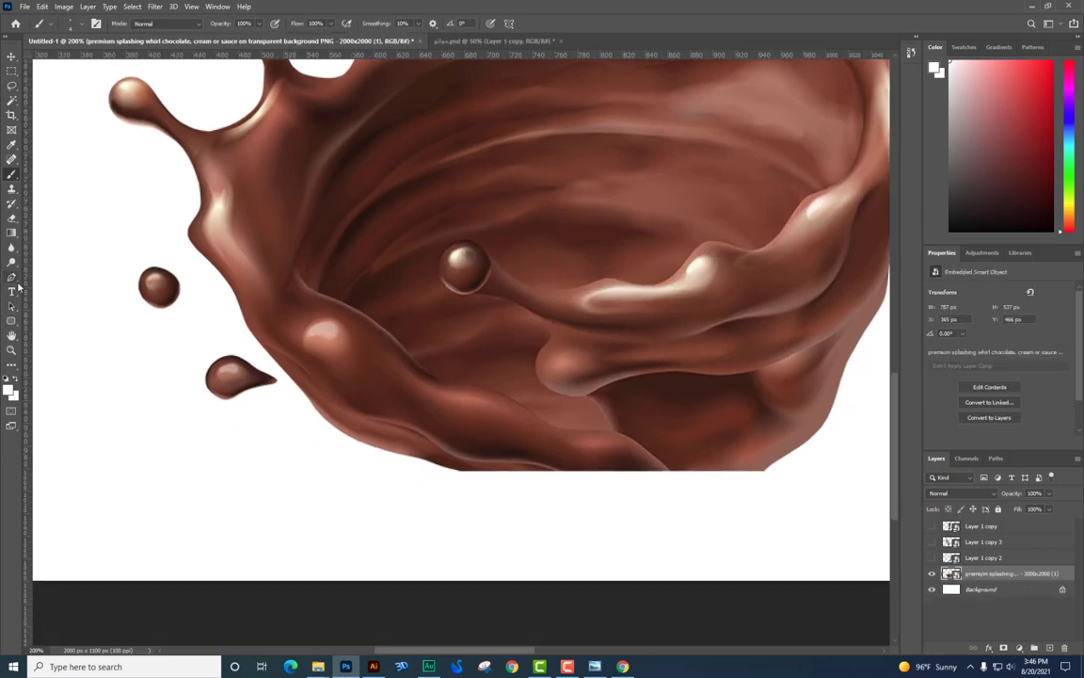
- Start a Pen path along the splash's front rim, curving around the small droplet
{"action": "left_click", "coordinate": [13, 277]}
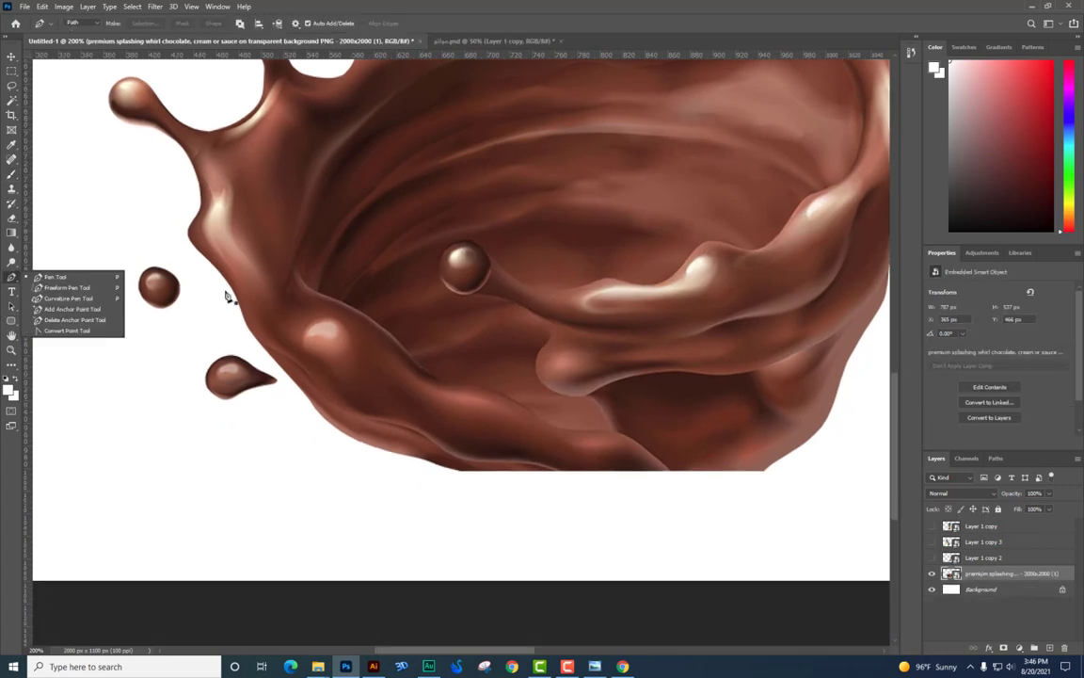
{"action": "left_click", "coordinate": [296, 255]}
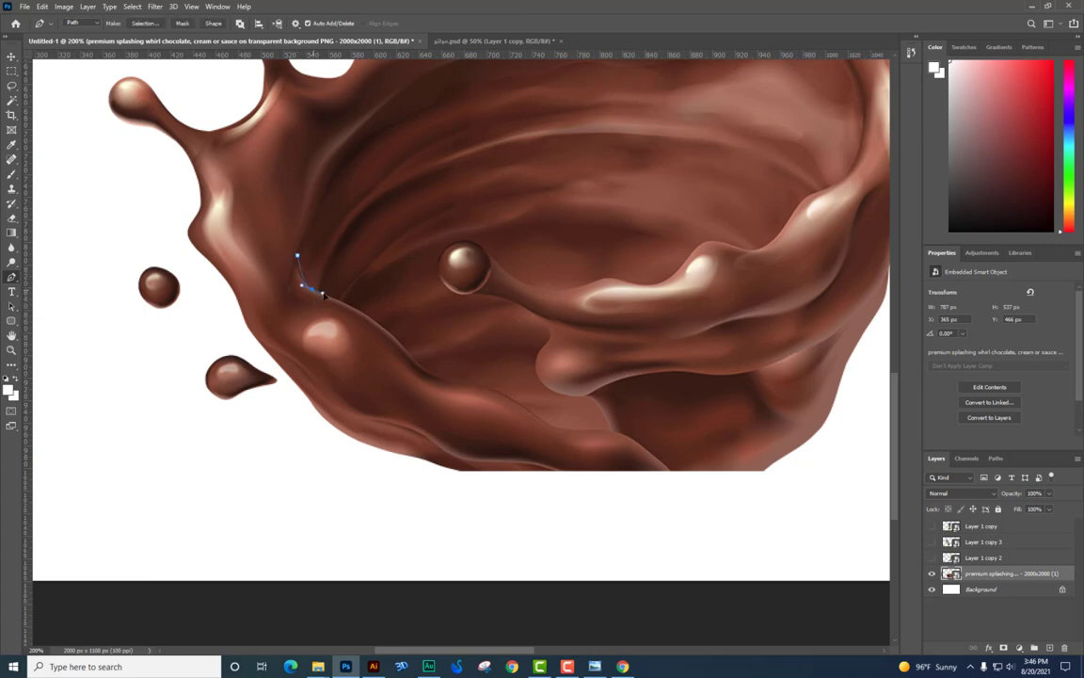
{"action": "left_click_drag", "start_coordinate": [293, 281], "coordinate": [331, 300]}
{"action": "mouse_move", "coordinate": [409, 348]}
{"action": "left_mouse_down"}
{"action": "mouse_move", "coordinate": [399, 355]}
{"action": "mouse_move", "coordinate": [461, 385]}
{"action": "left_mouse_up"}
{"action": "key", "text": "ctrl+z"}
{"action": "mouse_move", "coordinate": [532, 351]}
{"action": "left_mouse_down"}
{"action": "mouse_move", "coordinate": [552, 346]}
{"action": "mouse_move", "coordinate": [521, 304]}
{"action": "left_mouse_up"}
{"action": "left_click_drag", "start_coordinate": [455, 294], "coordinate": [440, 295]}
{"action": "scroll", "coordinate": [476, 300], "scroll_direction": "up", "scroll_amount": 2}
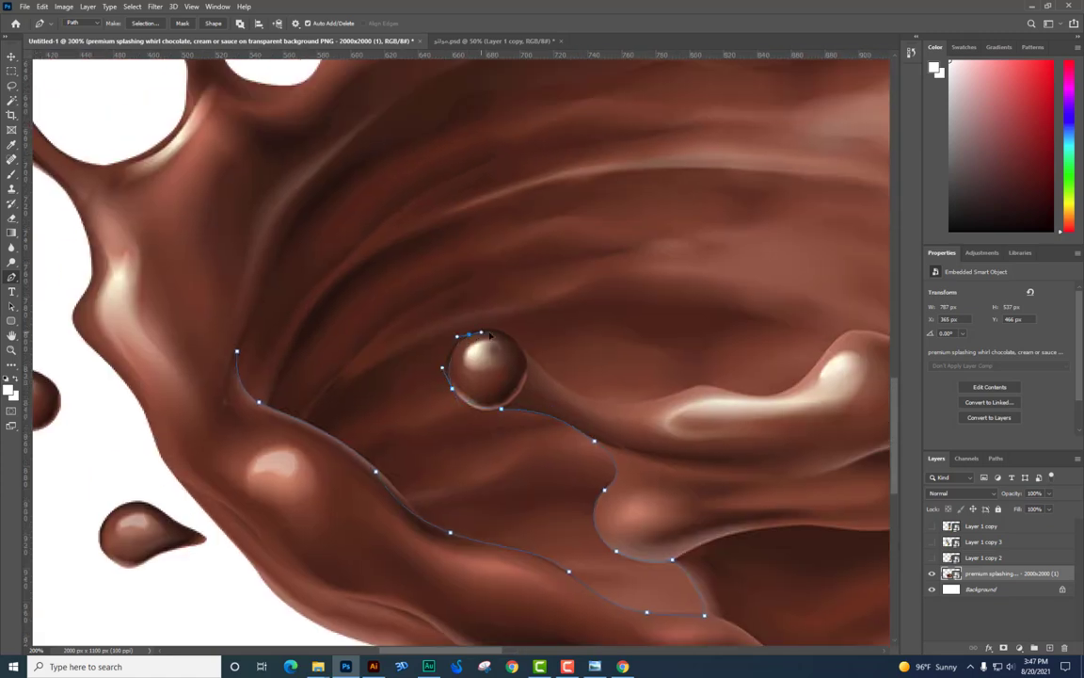
{"action": "mouse_move", "coordinate": [488, 329]}
{"action": "left_mouse_down"}
{"action": "mouse_move", "coordinate": [495, 323]}
{"action": "mouse_move", "coordinate": [524, 358]}
{"action": "mouse_move", "coordinate": [584, 393]}
{"action": "left_mouse_up"}
- Close the path around the splash's lower edge, make it a selection, and copy it to Layer 1
{"action": "left_click_drag", "start_coordinate": [676, 403], "coordinate": [576, 409]}
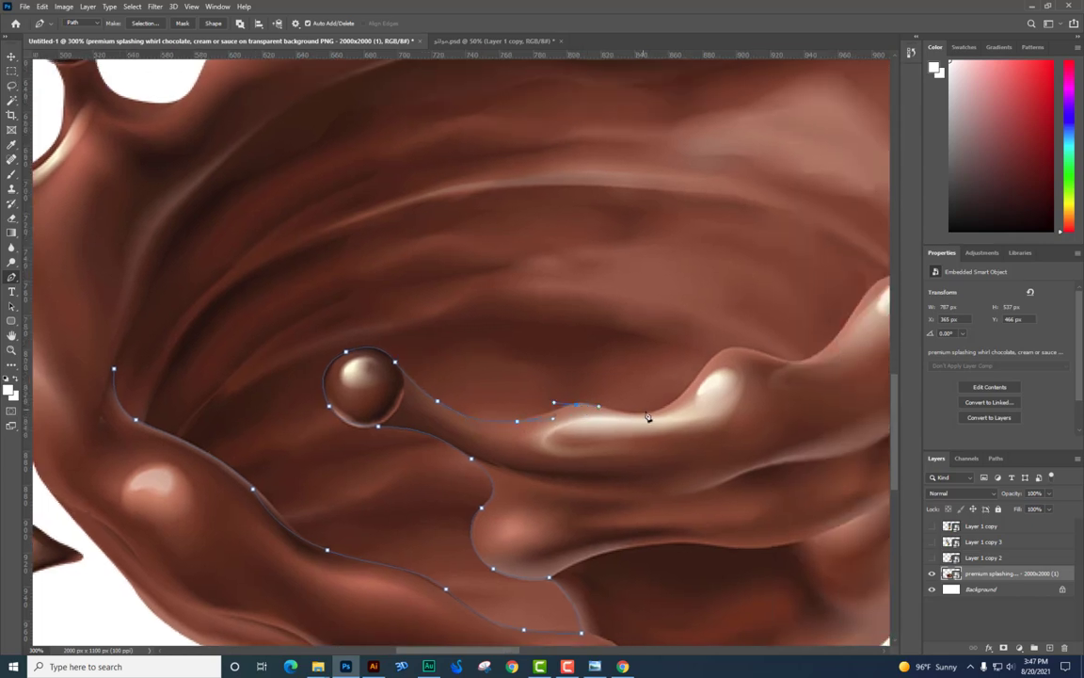
{"action": "left_click_drag", "start_coordinate": [684, 405], "coordinate": [600, 430]}
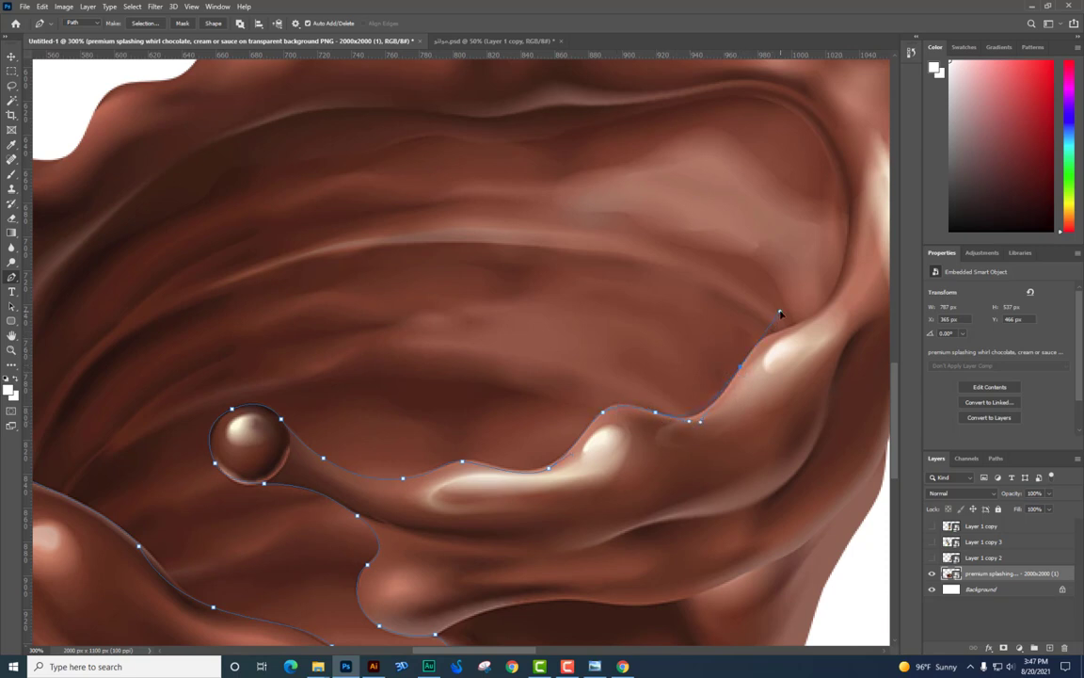
{"action": "scroll", "coordinate": [618, 402], "scroll_direction": "right", "scroll_amount": 5}
{"action": "scroll", "coordinate": [617, 403], "scroll_direction": "up", "scroll_amount": 1}
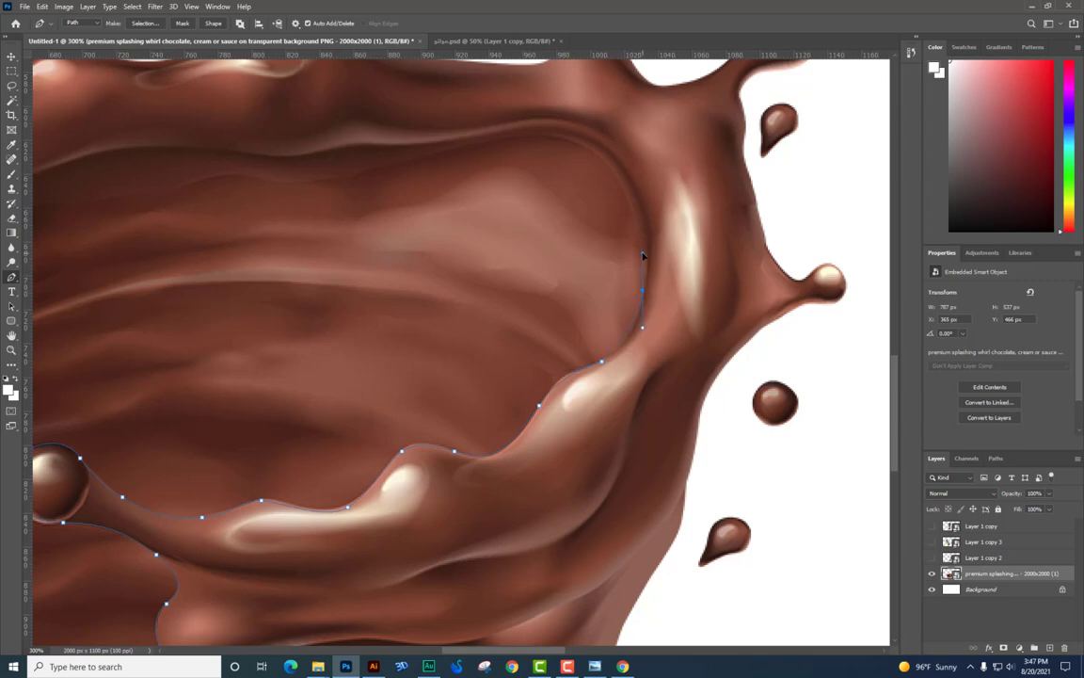
{"action": "key", "text": "ctrl+minus"}
{"action": "left_click_drag", "start_coordinate": [774, 448], "coordinate": [805, 266]}
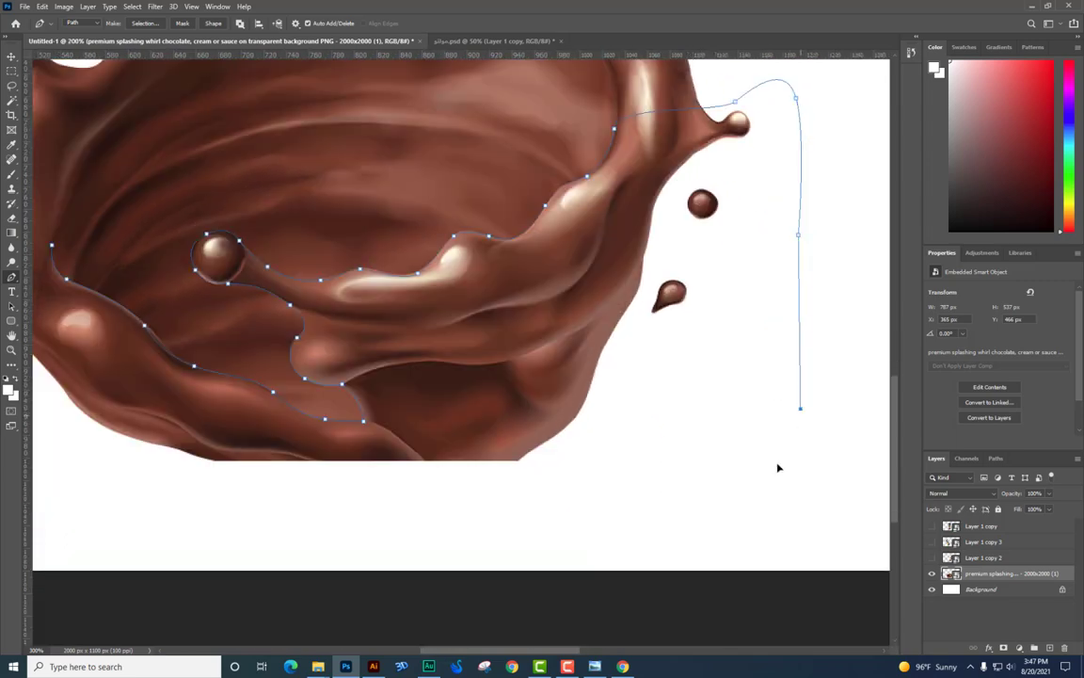
{"action": "mouse_move", "coordinate": [653, 518]}
{"action": "left_mouse_down"}
{"action": "mouse_move", "coordinate": [561, 538]}
{"action": "mouse_move", "coordinate": [307, 450]}
{"action": "left_mouse_up"}
{"action": "left_click", "coordinate": [218, 434]}
{"action": "left_click_drag", "start_coordinate": [163, 383], "coordinate": [152, 361]}
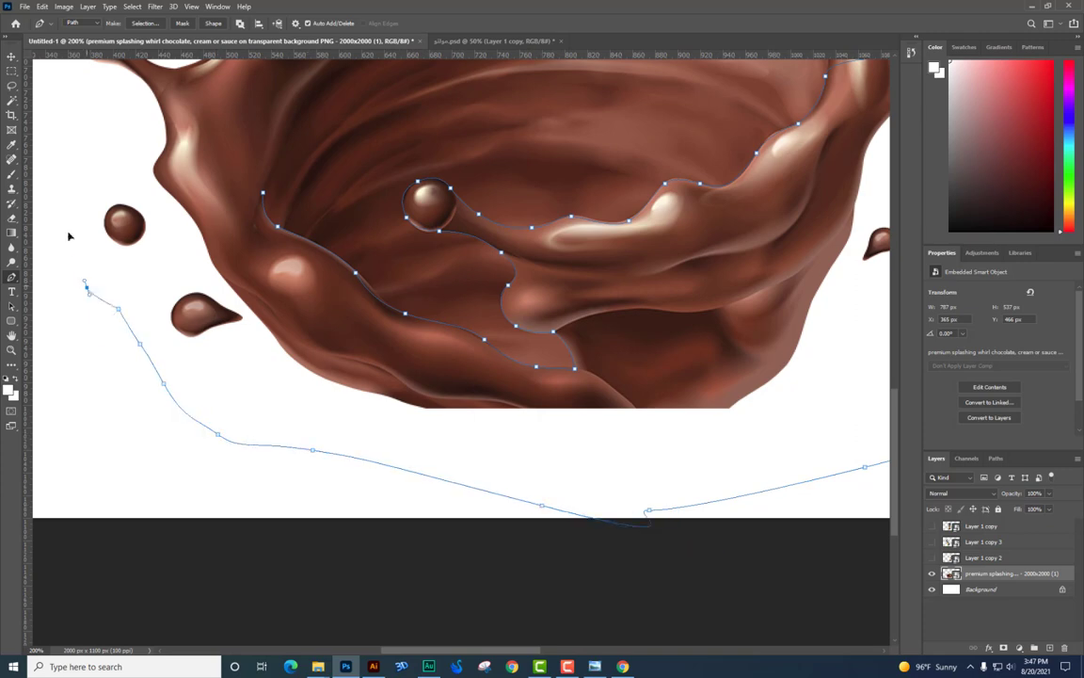
{"action": "left_click", "coordinate": [217, 161]}
{"action": "key", "text": "ctrl+Return"}
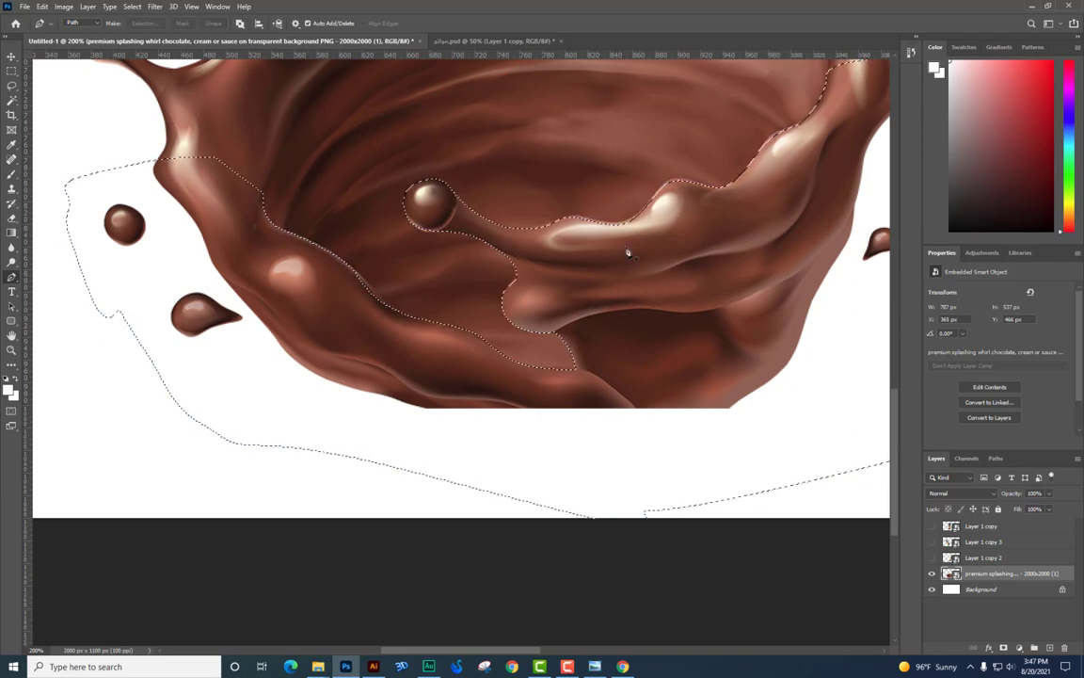
{"action": "key", "text": "ctrl+j"}
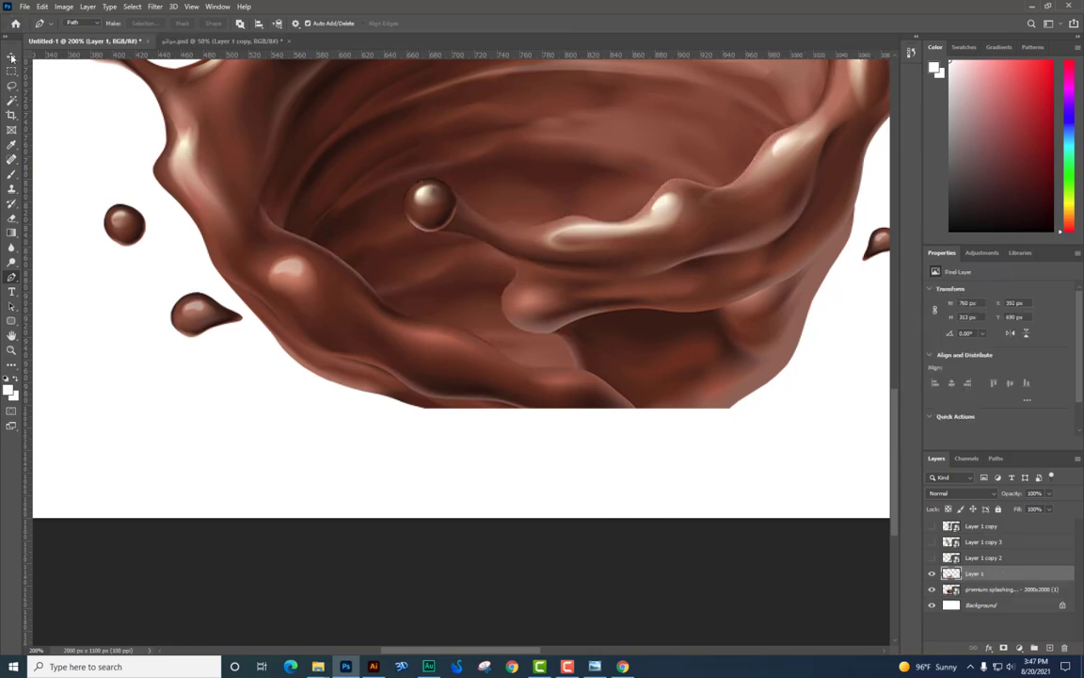
- Show the hidden packet layers and move the chocolate rim Layer 1 above them
{"action": "left_click", "coordinate": [12, 56]}
{"action": "mouse_move", "coordinate": [600, 247]}
{"action": "left_mouse_down"}
{"action": "mouse_move", "coordinate": [488, 336]}
{"action": "mouse_move", "coordinate": [341, 306]}
{"action": "left_mouse_up"}
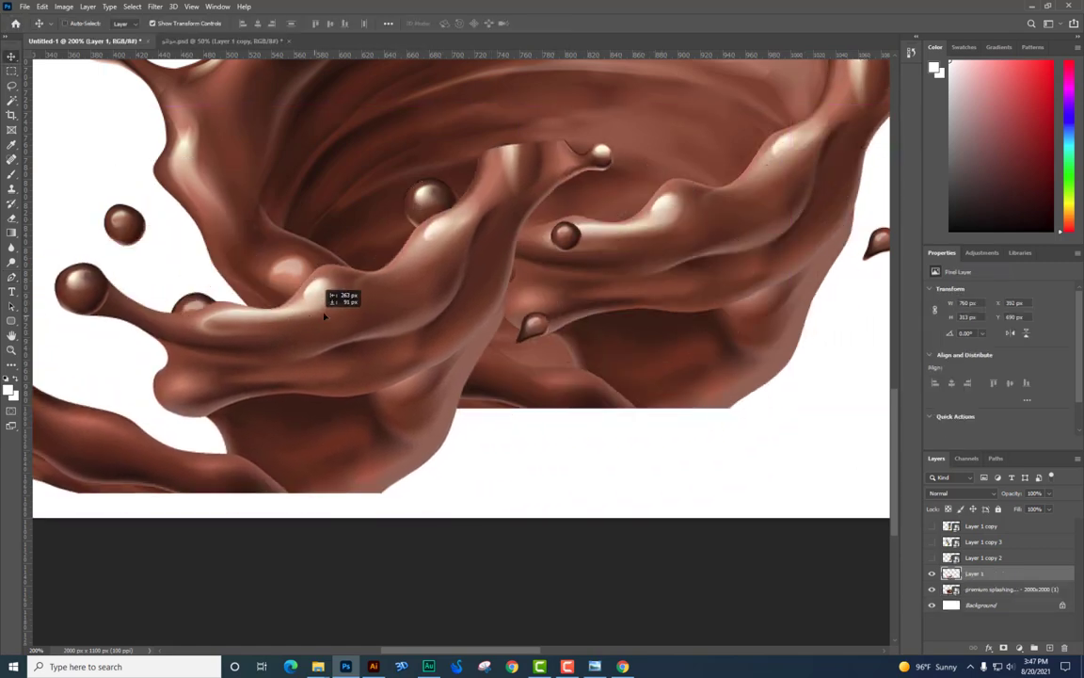
{"action": "left_click", "coordinate": [932, 557]}
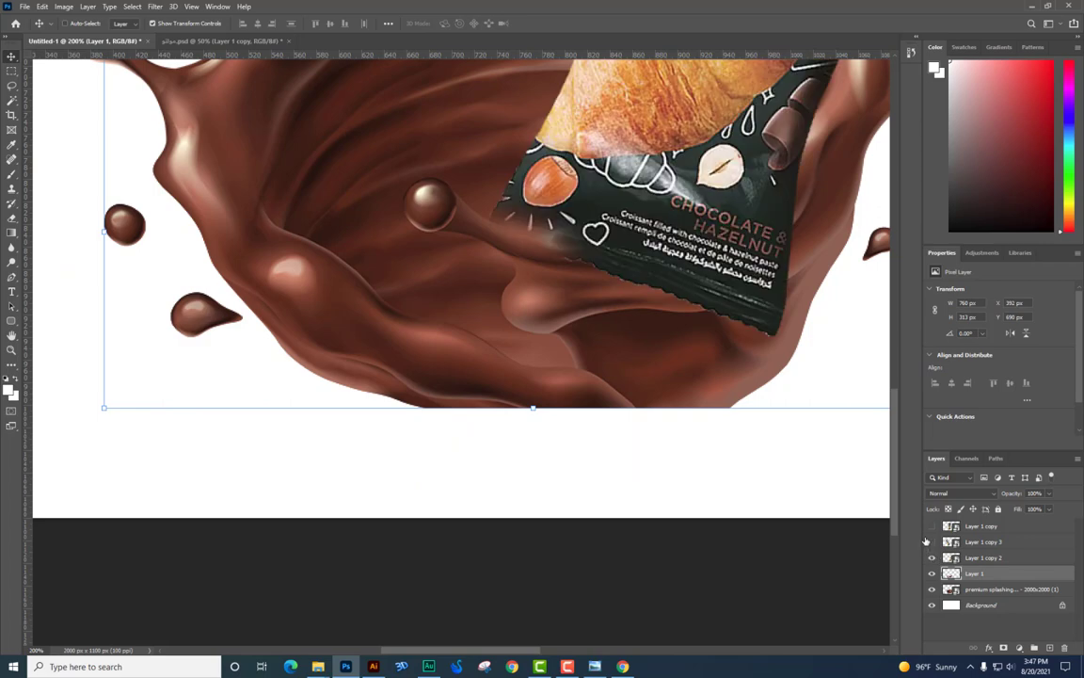
{"action": "left_click", "coordinate": [931, 525]}
{"action": "key", "text": "ctrl+0"}
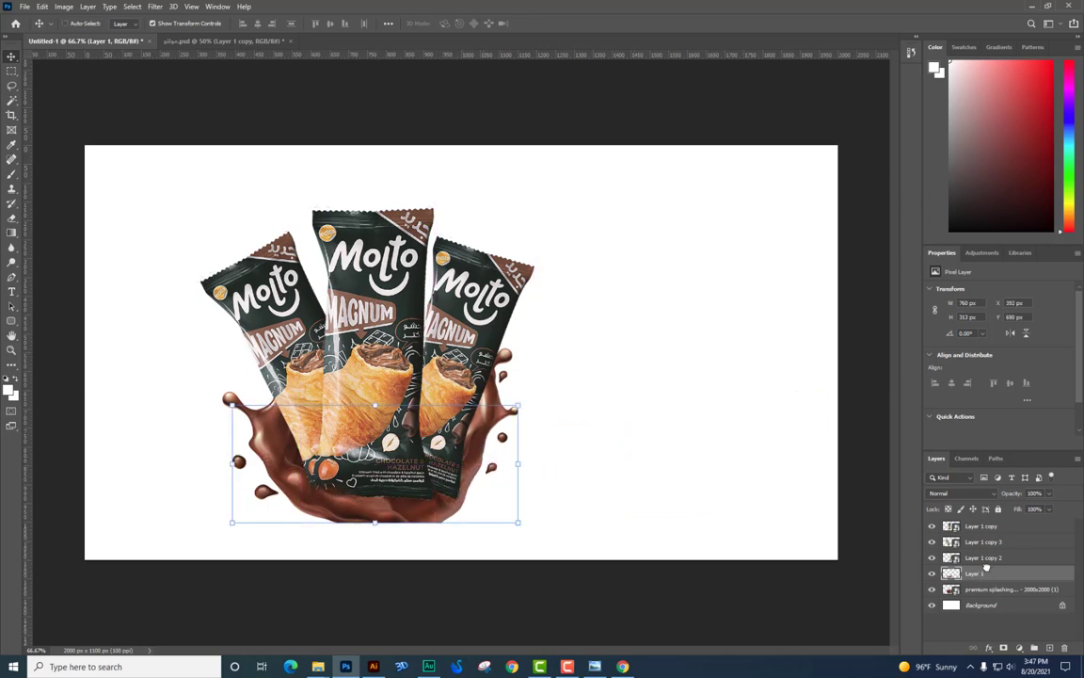
{"action": "left_click_drag", "start_coordinate": [986, 566], "coordinate": [979, 523]}
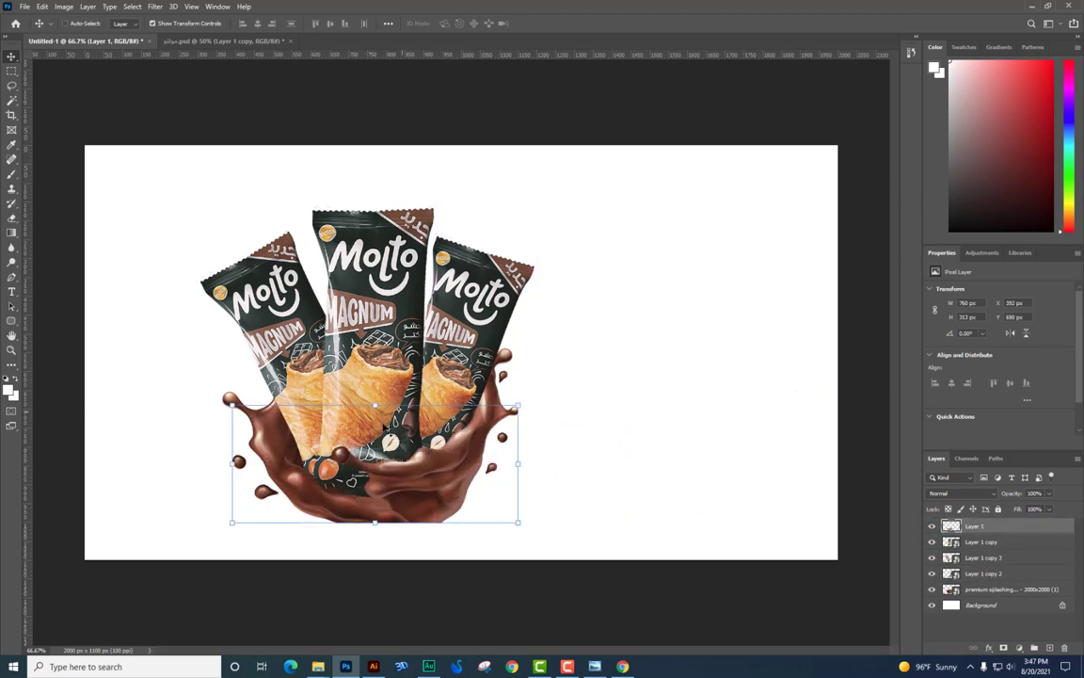
- Select the packet layers and move the packets lower into the splash
{"action": "right_click", "coordinate": [356, 295]}
{"action": "left_click", "coordinate": [369, 301]}
{"action": "right_click", "coordinate": [334, 262]}
{"action": "left_click", "coordinate": [350, 273]}
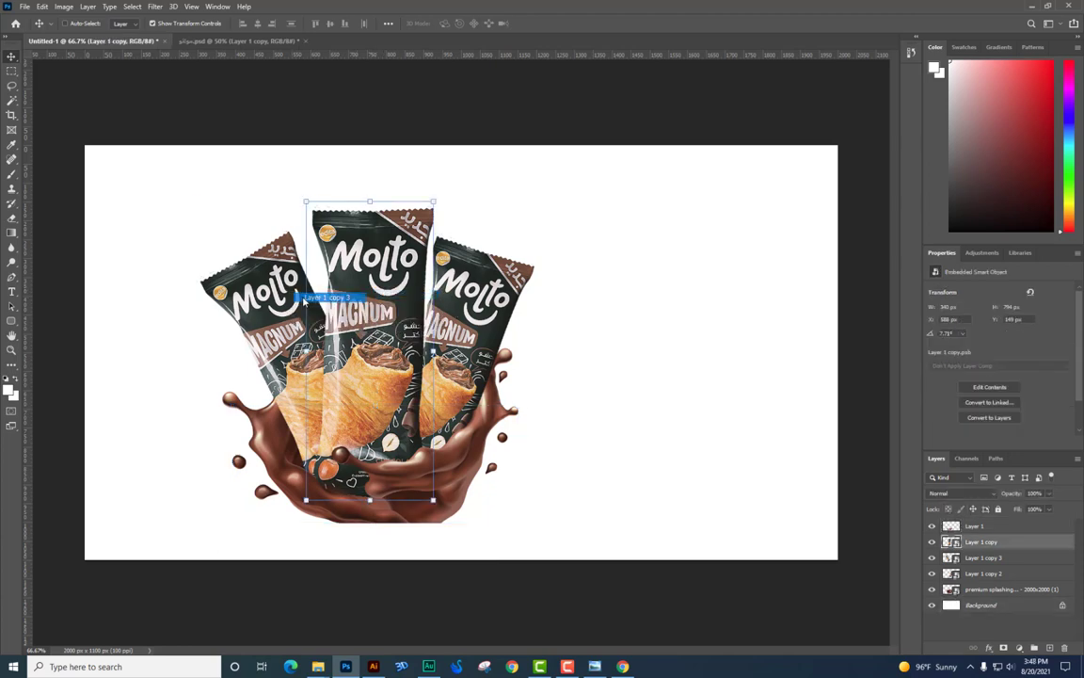
{"action": "right_click", "coordinate": [431, 294]}
{"action": "left_click", "coordinate": [462, 311]}
{"action": "right_click", "coordinate": [424, 265]}
{"action": "left_click", "coordinate": [451, 292]}
{"action": "right_click", "coordinate": [337, 267]}
{"action": "left_click", "coordinate": [377, 299]}
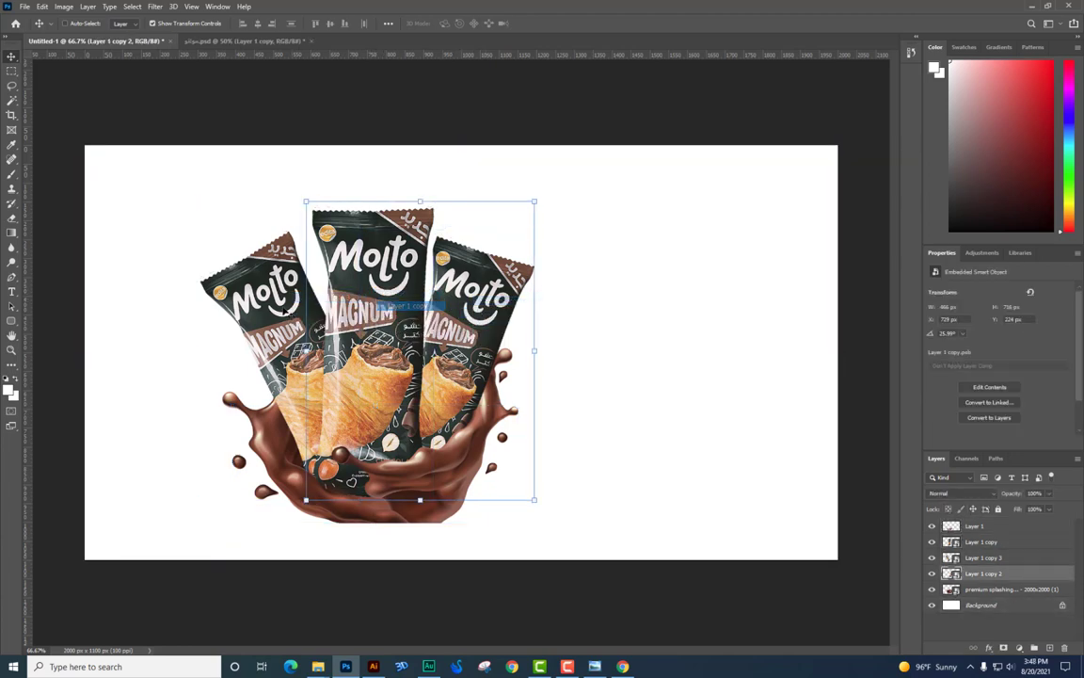
{"action": "left_click_drag", "start_coordinate": [376, 302], "coordinate": [350, 320]}
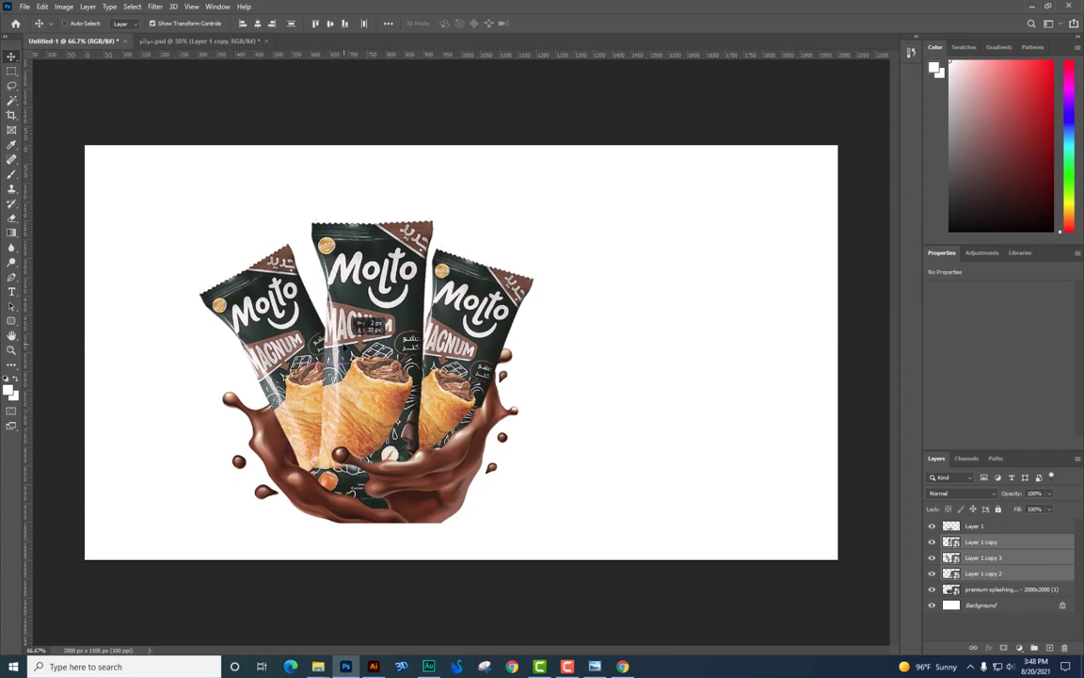
- Rotate the packets about -4.5° and nudge and tilt them into place
{"action": "key", "text": "ctrl+t"}
{"action": "left_click_drag", "start_coordinate": [592, 250], "coordinate": [465, 277]}
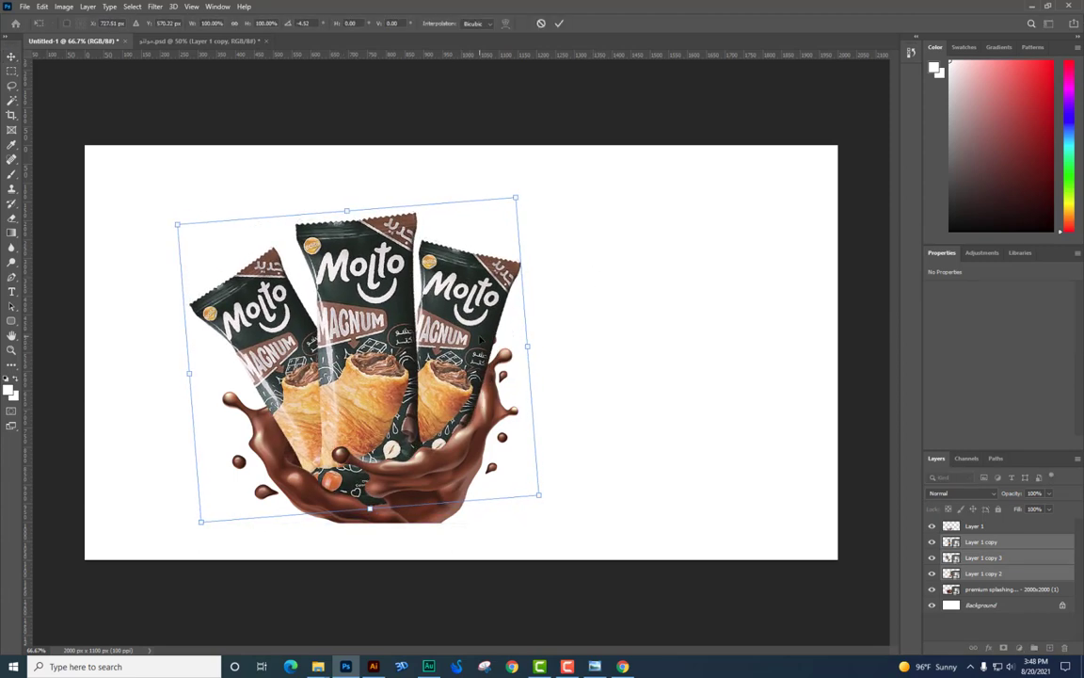
{"action": "key", "text": "Return"}
{"action": "left_click_drag", "start_coordinate": [549, 286], "coordinate": [546, 286]}
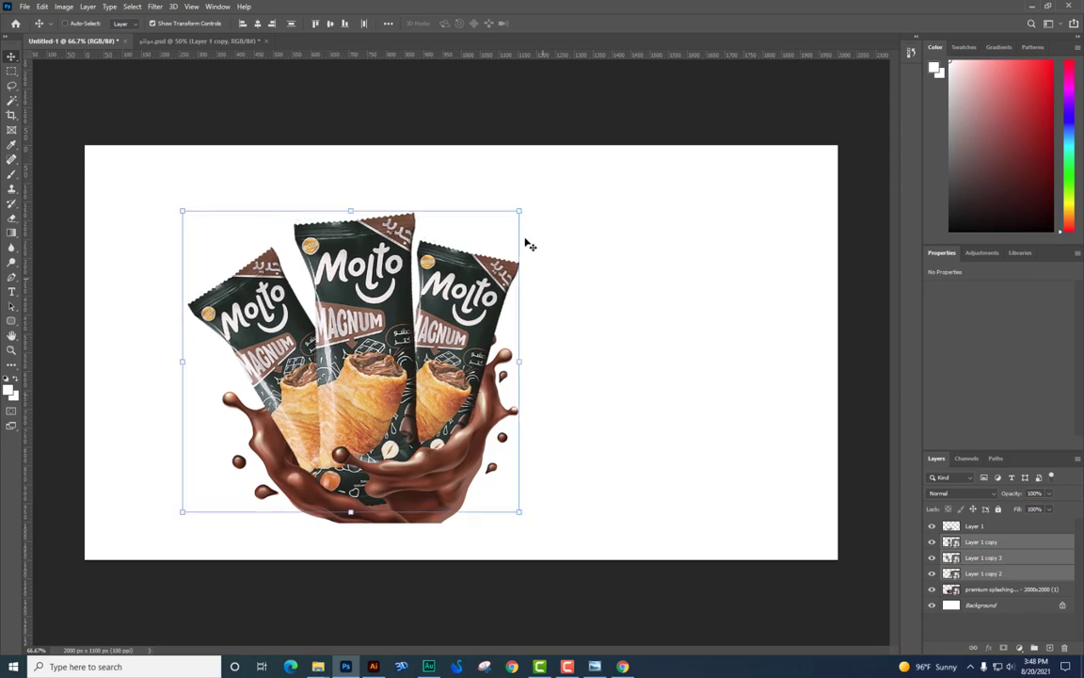
{"action": "left_click_drag", "start_coordinate": [529, 199], "coordinate": [517, 194]}
{"action": "key", "text": "Return"}
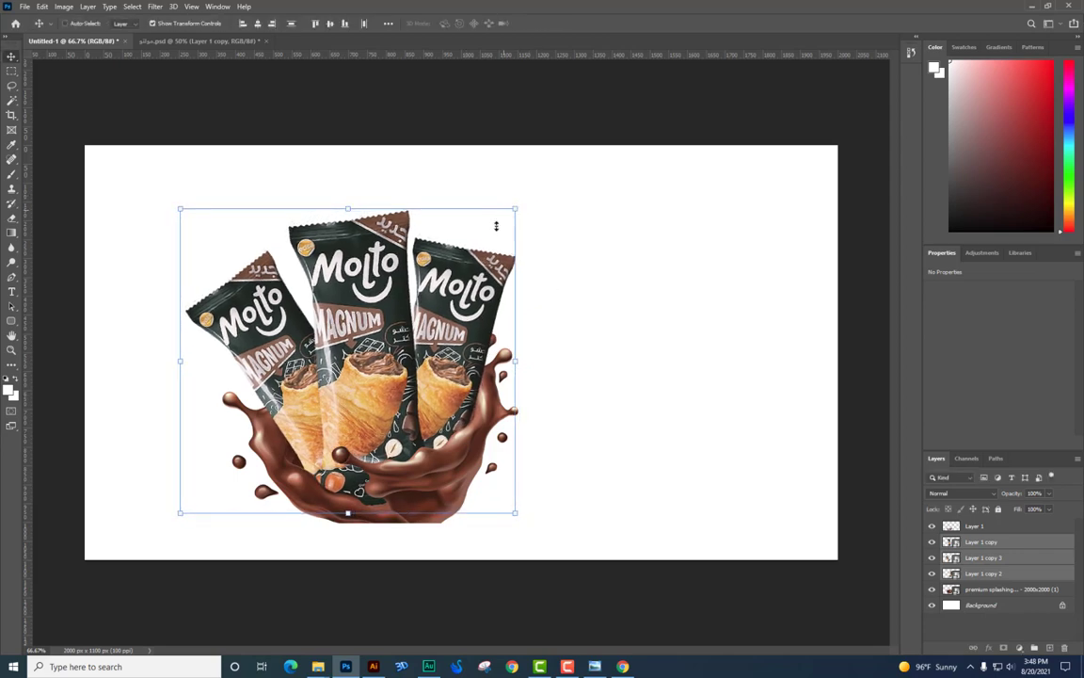
- Select the centre packet's layer and enlarge that packet
{"action": "right_click", "coordinate": [399, 287]}
{"action": "left_click", "coordinate": [414, 307]}
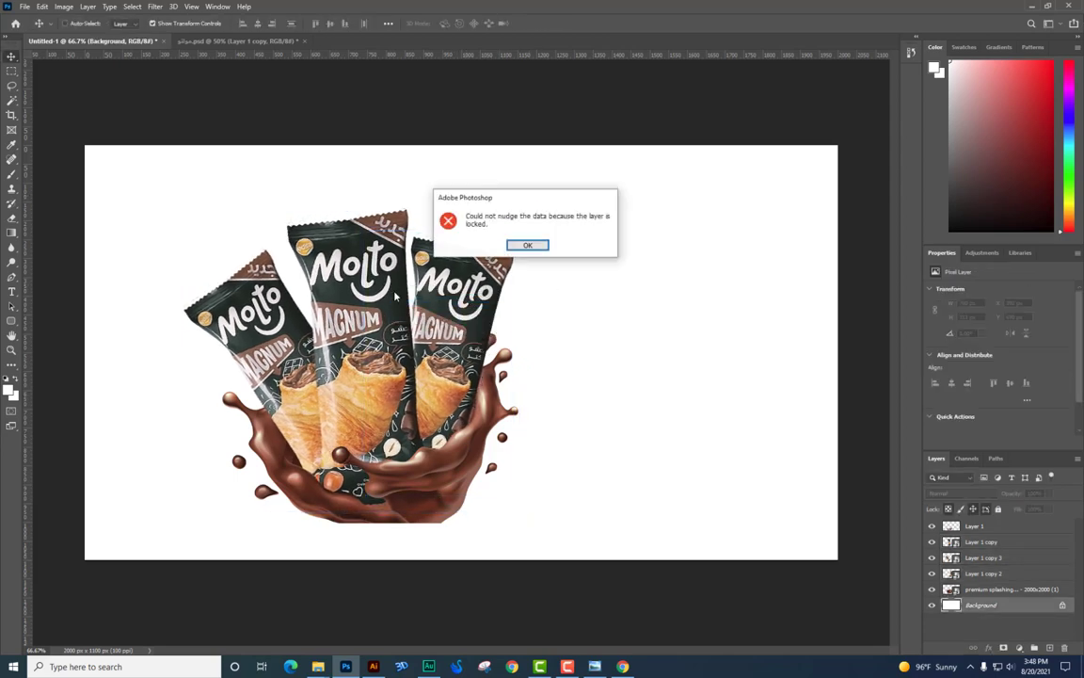
{"action": "key", "text": "Return"}
{"action": "right_click", "coordinate": [393, 295]}
{"action": "left_click", "coordinate": [409, 301]}
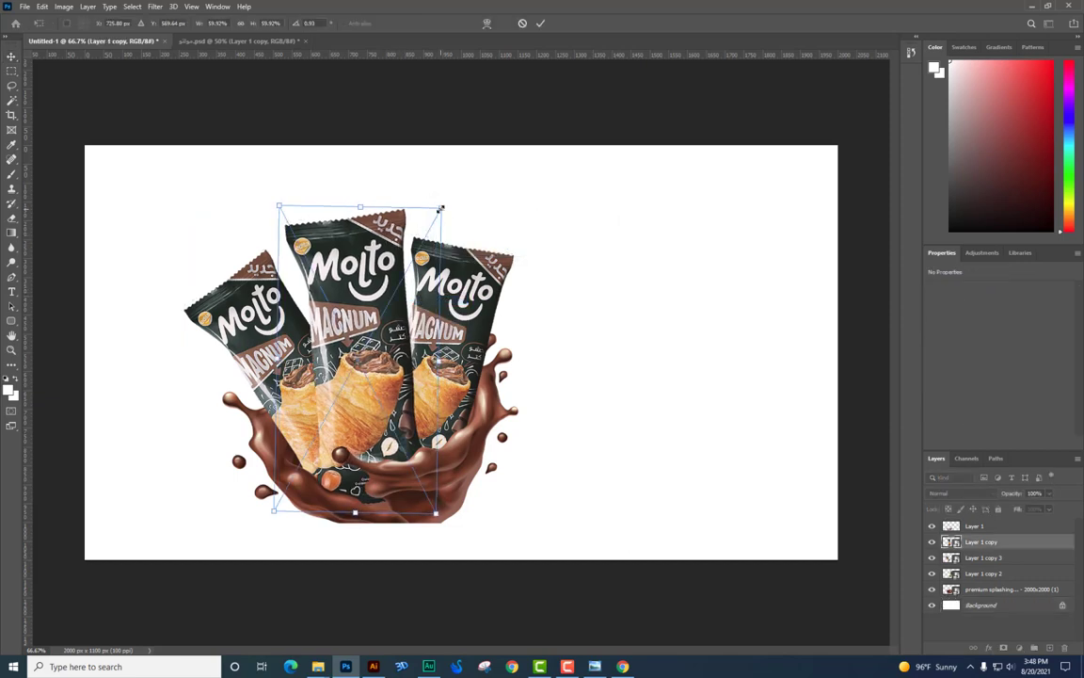
{"action": "left_click_drag", "start_coordinate": [438, 208], "coordinate": [444, 184]}
{"action": "key", "text": "Return"}
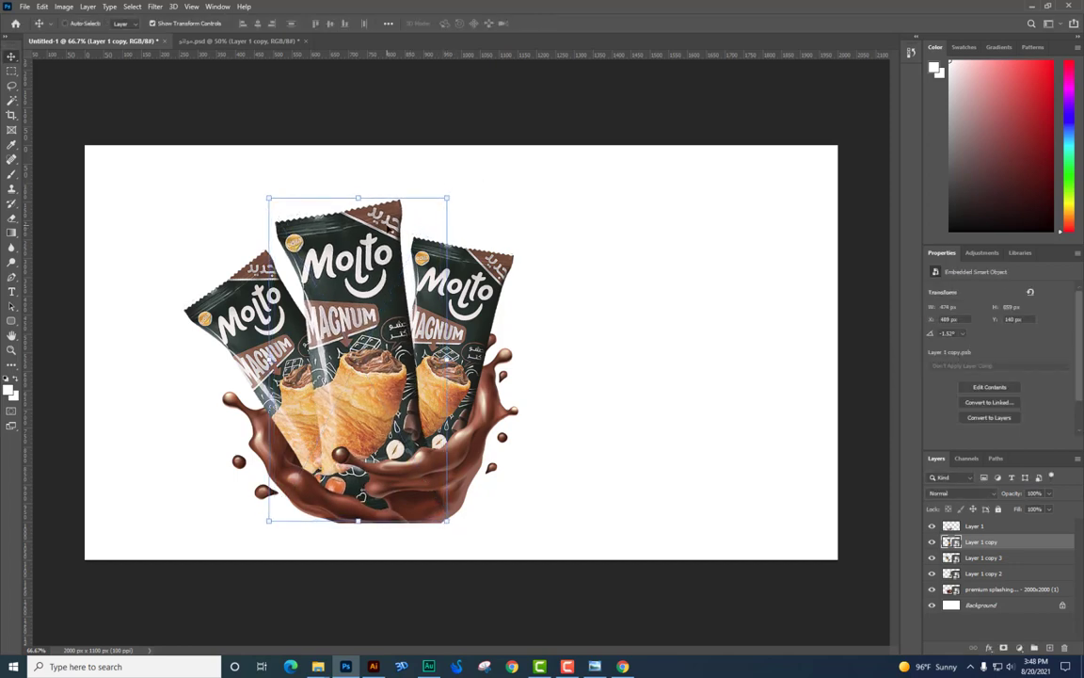
- Select all layers except Background and scale the composition down to 88%
{"action": "key", "text": "ctrl+alt+a"}
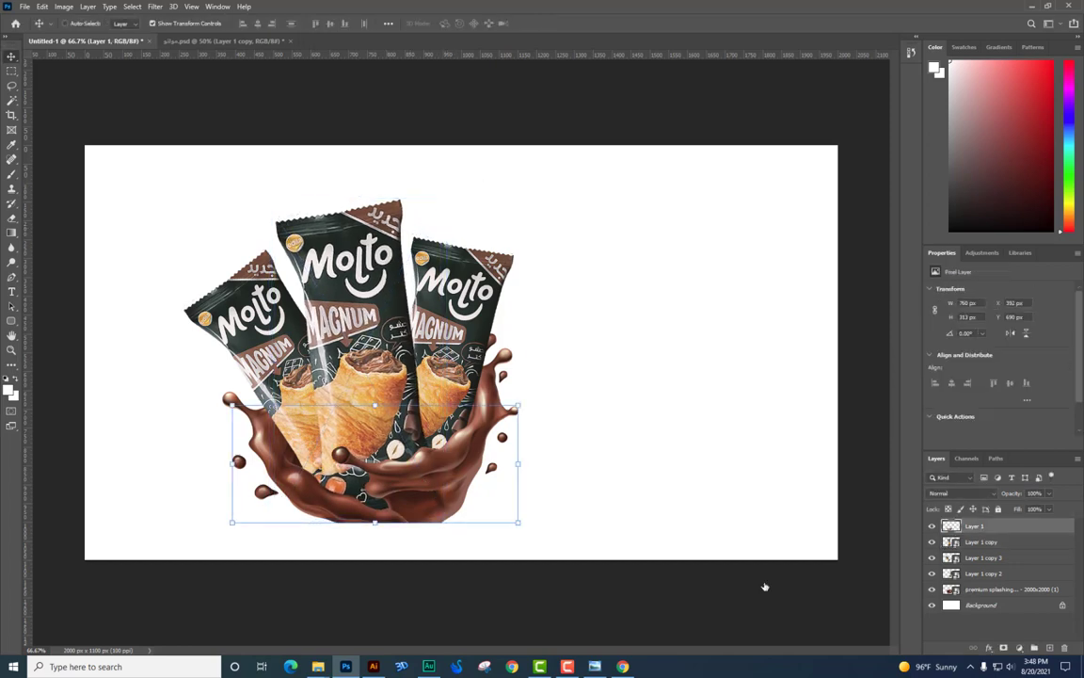
{"action": "left_click_drag", "start_coordinate": [521, 524], "coordinate": [476, 479]}
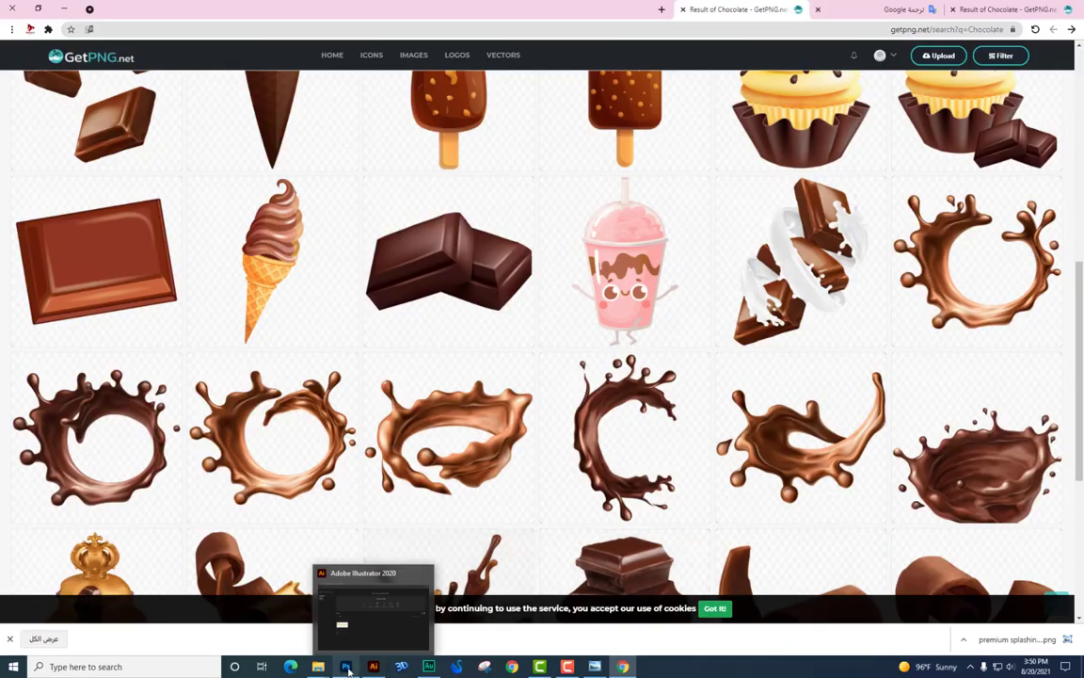
{"action": "left_click", "coordinate": [347, 667]}
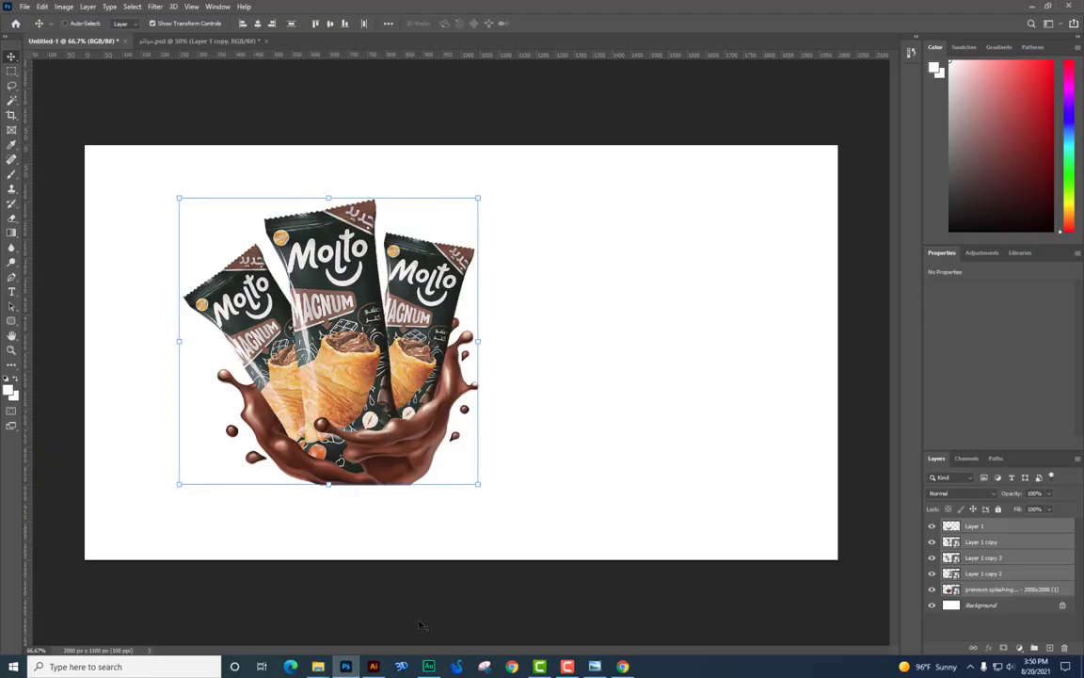
- Download the Premium Dark Melted Chocolate PNG at 2000x2000 and show it in its folder
{"action": "left_click", "coordinate": [622, 666]}
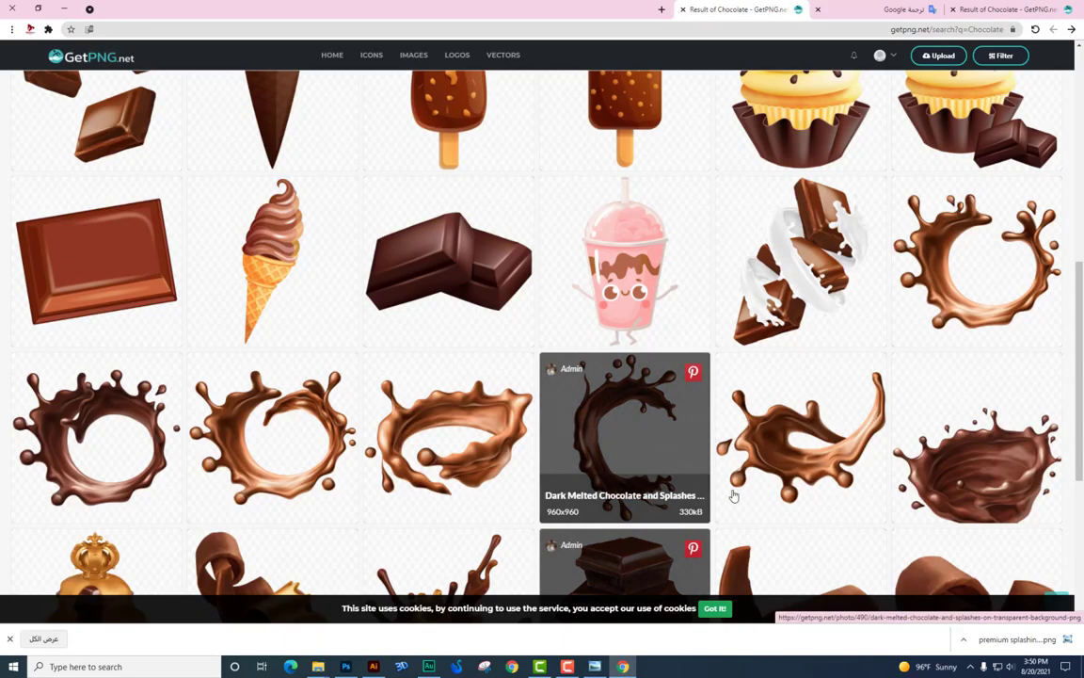
{"action": "scroll", "coordinate": [403, 343], "scroll_direction": "down", "scroll_amount": 4}
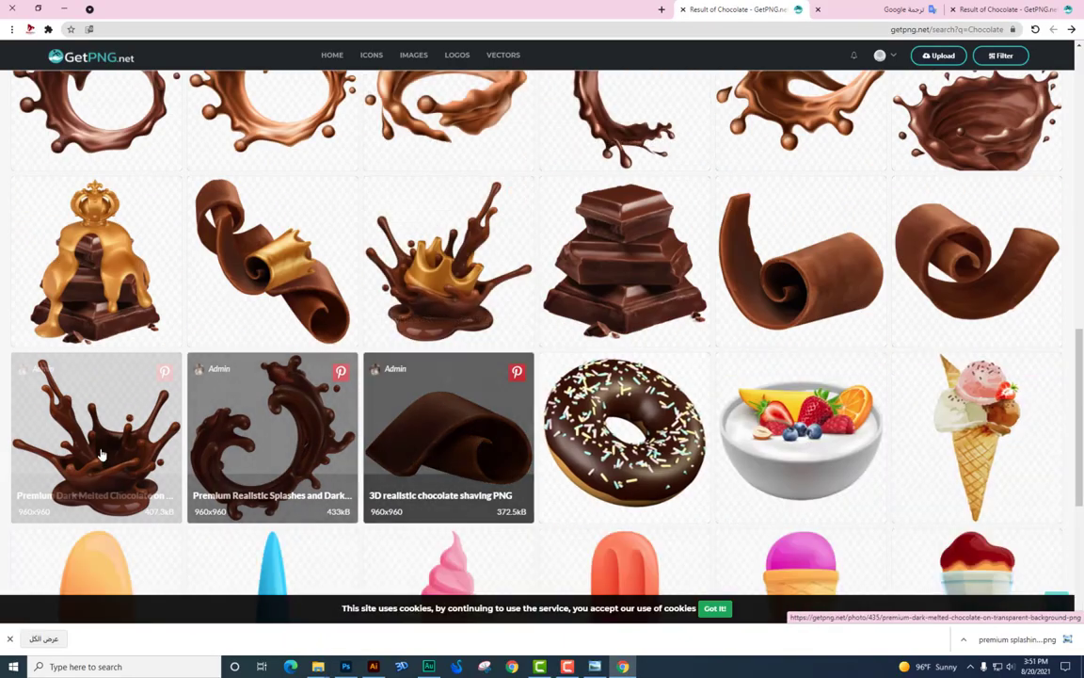
{"action": "right_click", "coordinate": [205, 448]}
{"action": "left_click", "coordinate": [132, 460]}
{"action": "left_click", "coordinate": [607, 11]}
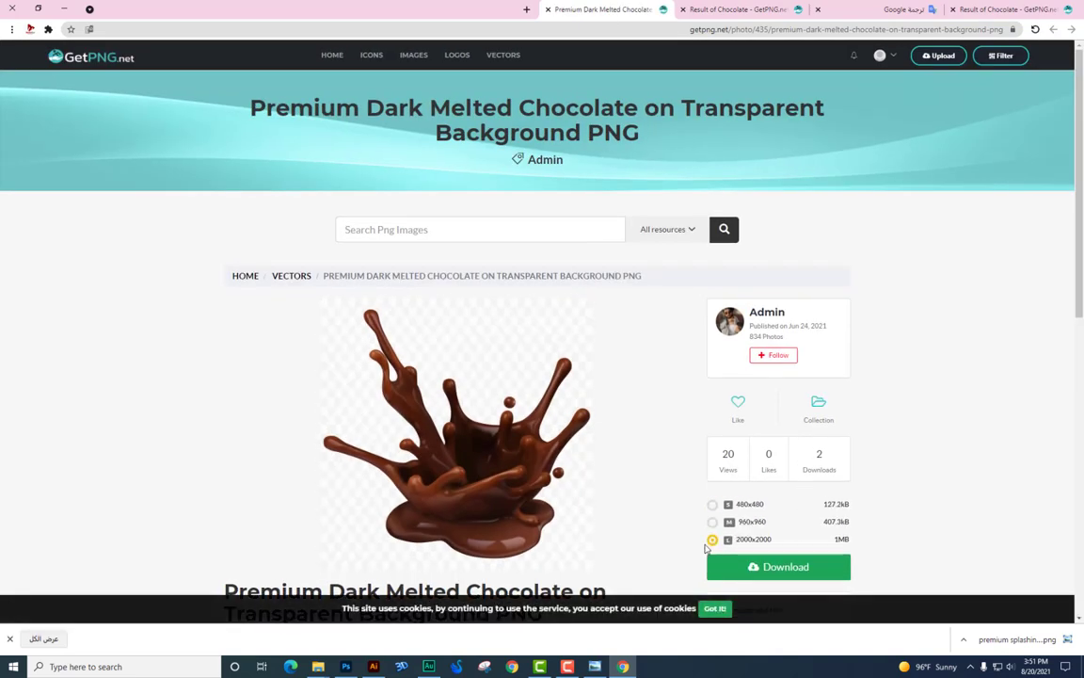
{"action": "left_click", "coordinate": [745, 565]}
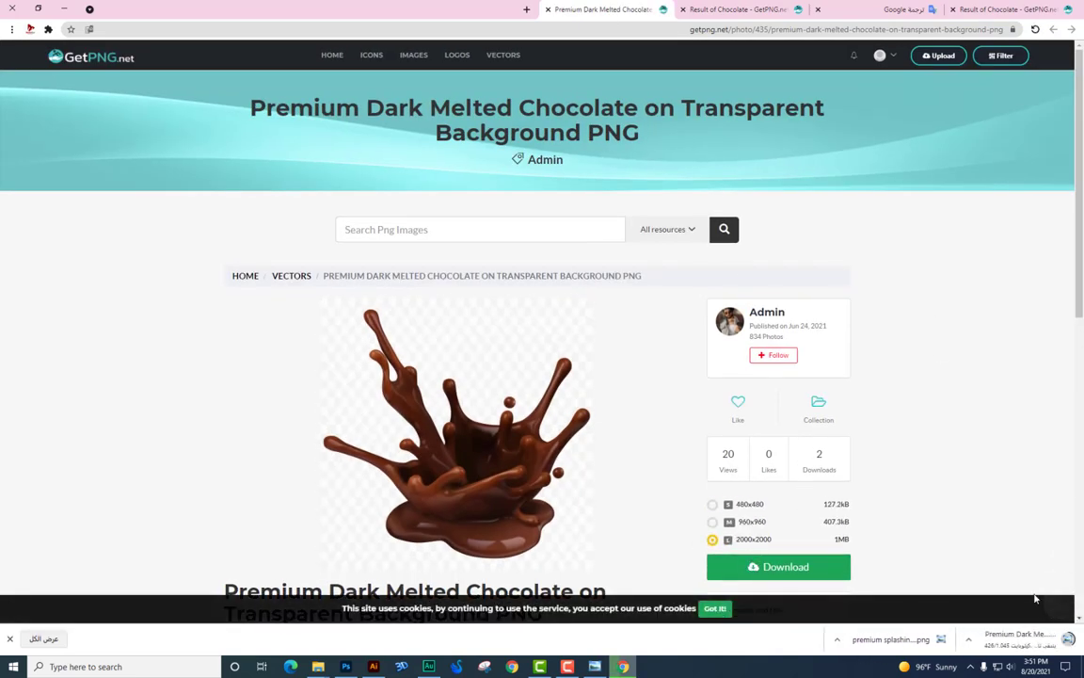
{"action": "left_click", "coordinate": [963, 639]}
{"action": "left_click", "coordinate": [922, 602]}
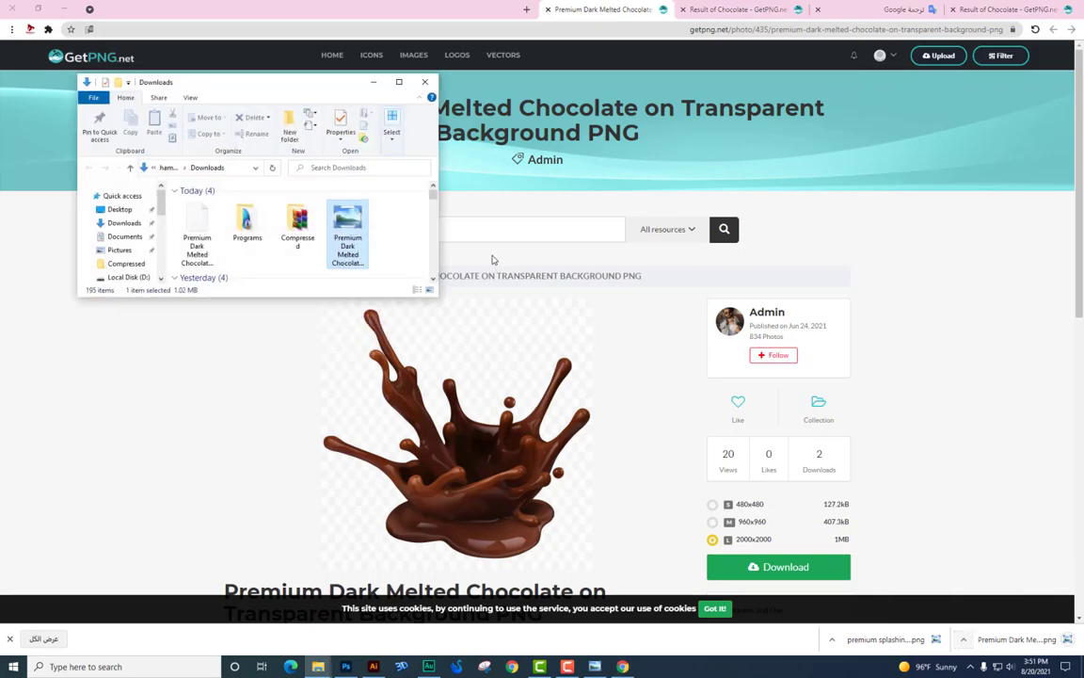
{"action": "key", "text": "super+d"}
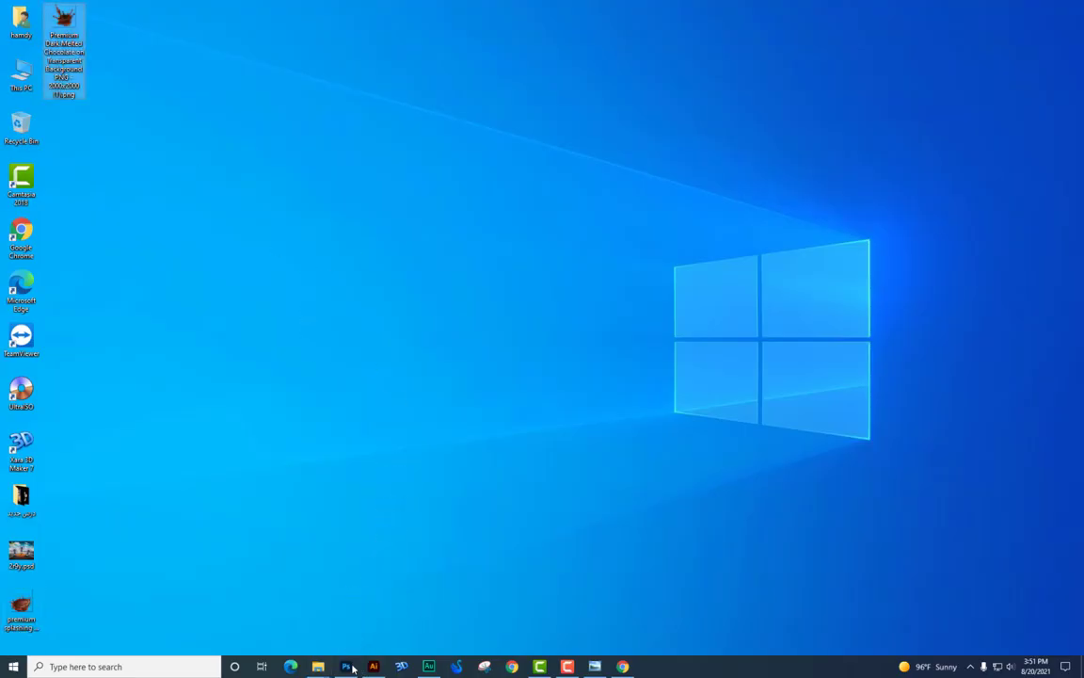
- Place the melted chocolate image, moving its layer below the rim and behind the packets
{"action": "left_click_drag", "start_coordinate": [64, 24], "coordinate": [421, 537]}
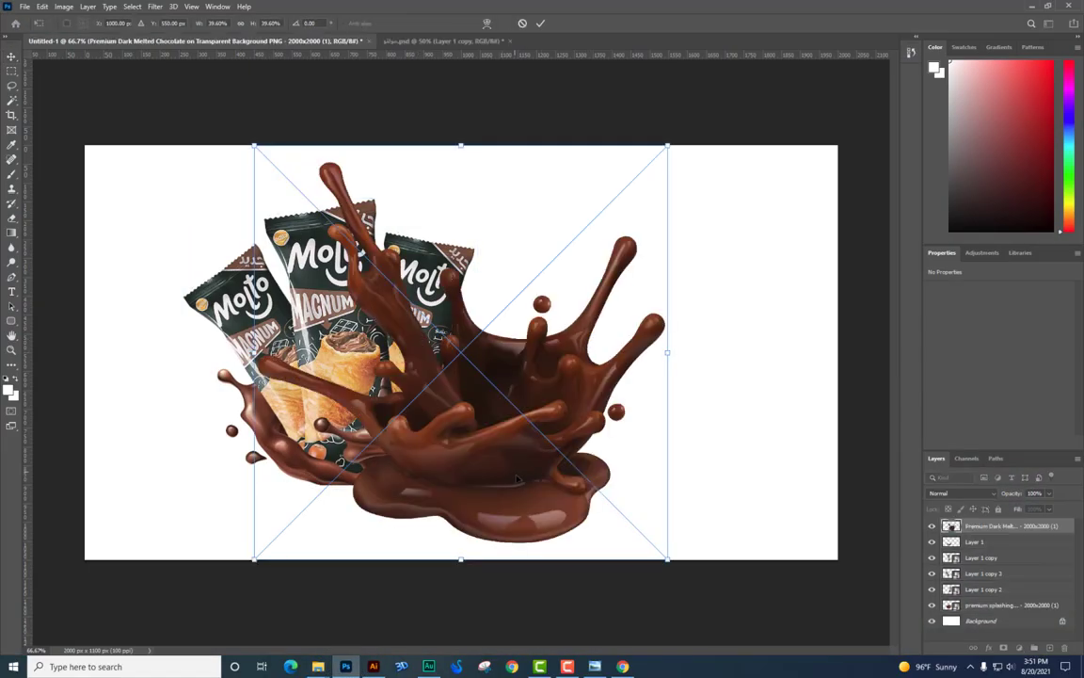
{"action": "key", "text": "Return"}
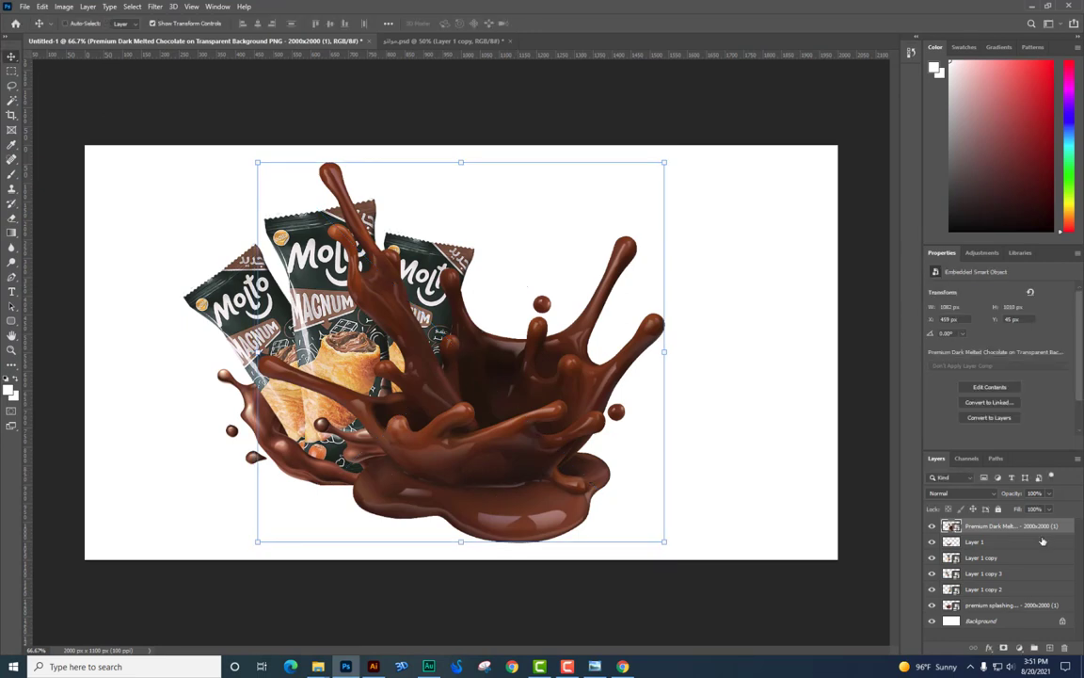
{"action": "left_click_drag", "start_coordinate": [997, 525], "coordinate": [998, 612]}
{"action": "left_click_drag", "start_coordinate": [516, 373], "coordinate": [386, 381]}
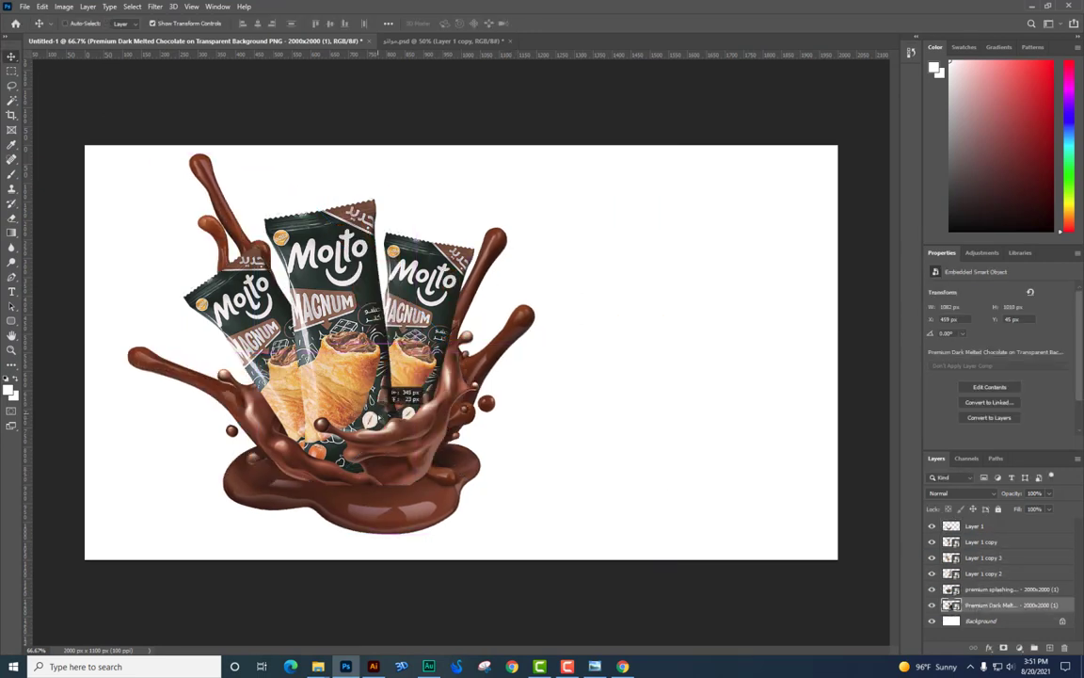
- Scale the chocolate splash to 904 × 890 px beneath the packs, then zoom in on the pool
{"action": "key", "text": "ctrl+t"}
{"action": "left_click_drag", "start_coordinate": [537, 147], "coordinate": [513, 158]}
{"action": "left_click_drag", "start_coordinate": [381, 292], "coordinate": [384, 309]}
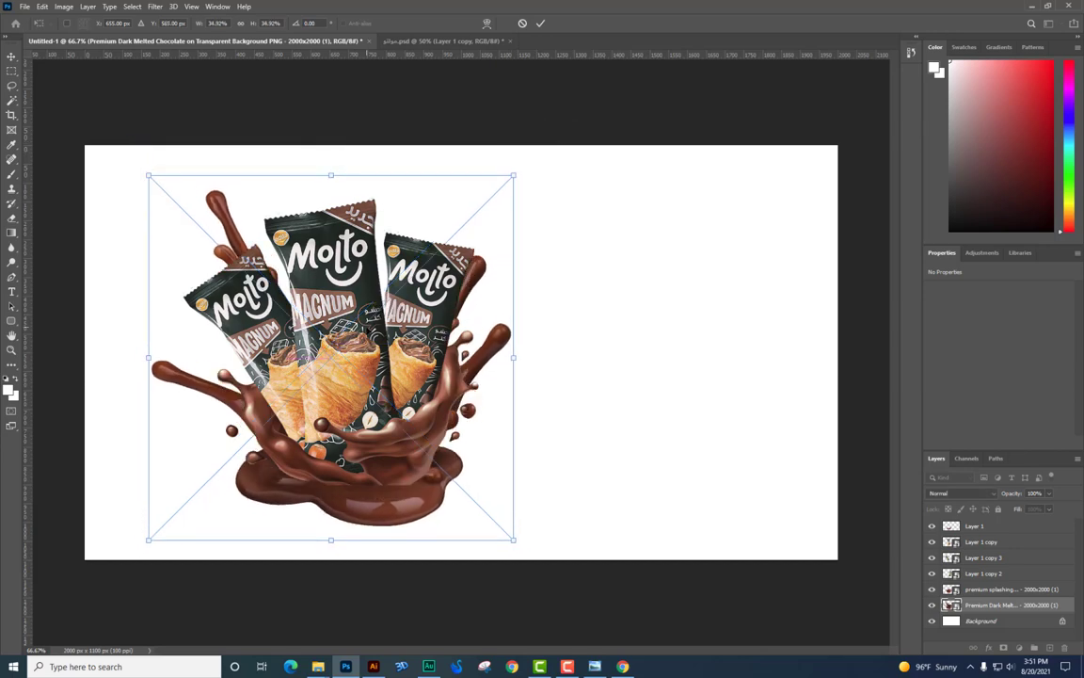
{"action": "key", "text": "Return"}
{"action": "left_click_drag", "start_coordinate": [399, 407], "coordinate": [405, 403]}
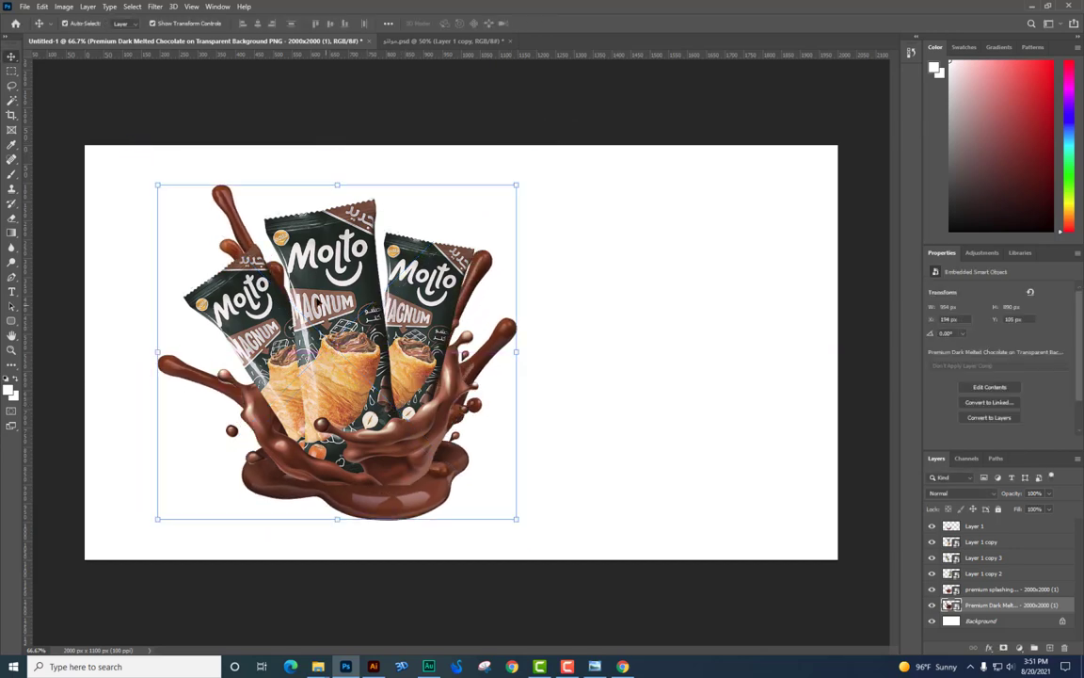
{"action": "key", "text": "ctrl+plus"}
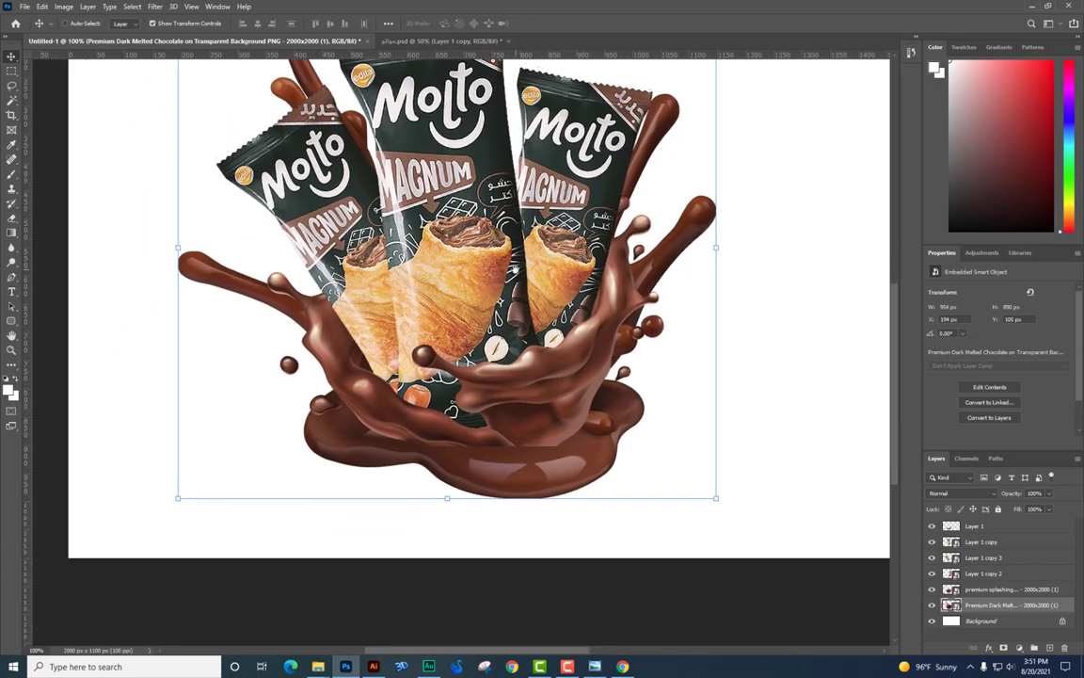
{"action": "key", "text": "ctrl+plus"}
{"action": "scroll", "coordinate": [573, 420], "scroll_direction": "down", "scroll_amount": 5}
- Check Layer 1 at the pool, then select and slightly shift the melted chocolate layer
{"action": "right_click", "coordinate": [607, 292]}
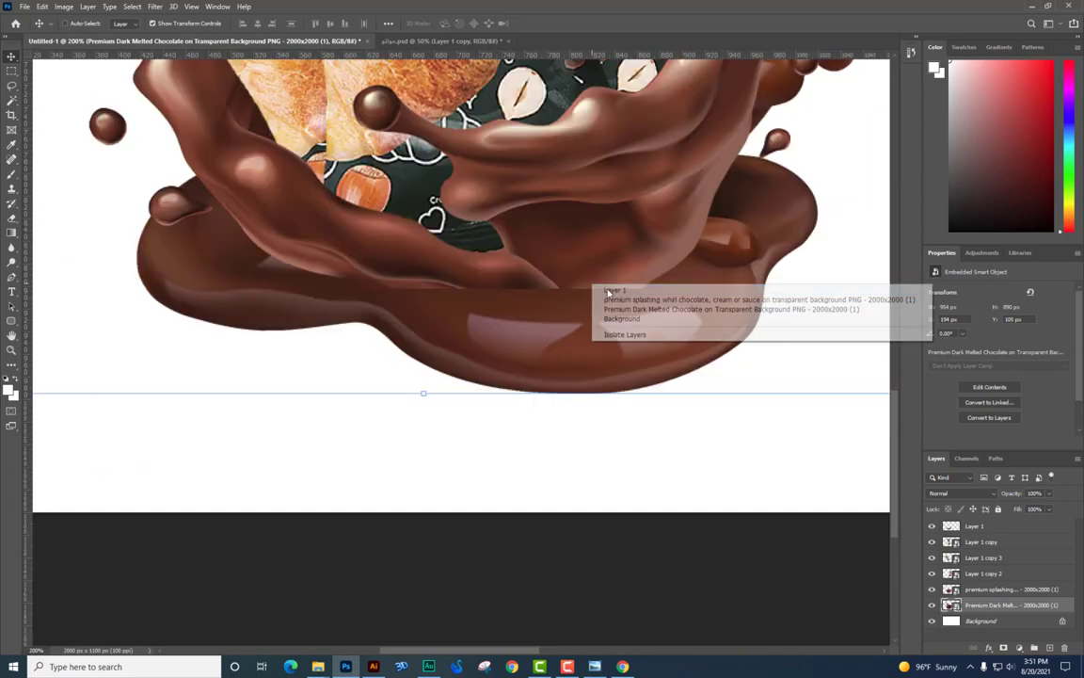
{"action": "left_click", "coordinate": [612, 291]}
{"action": "left_click_drag", "start_coordinate": [556, 247], "coordinate": [619, 271]}
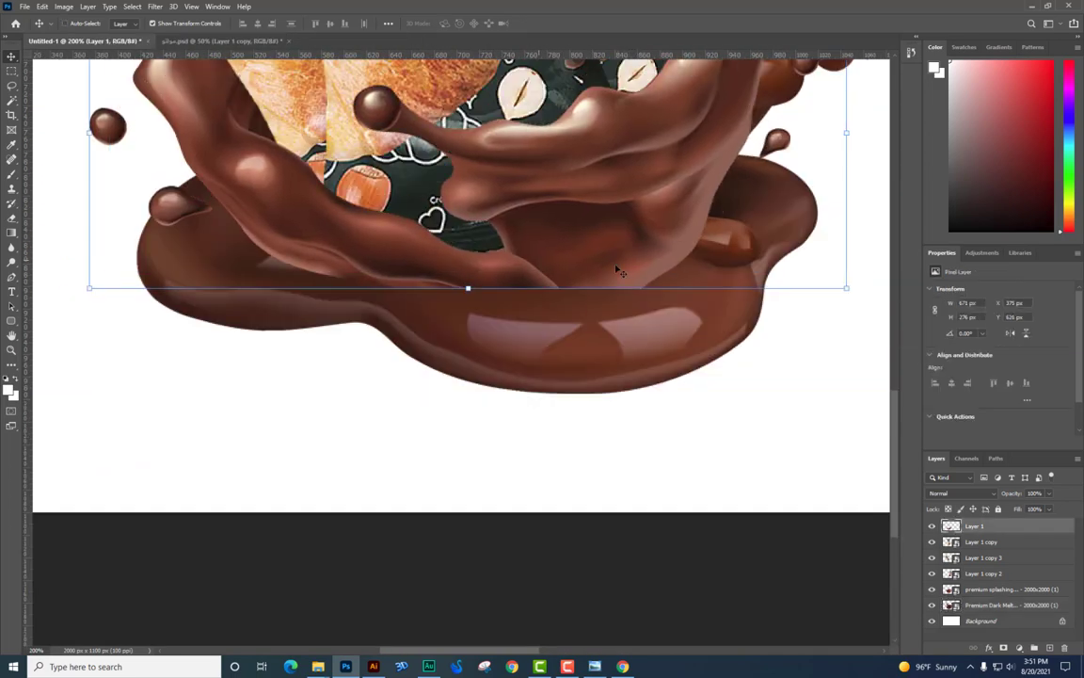
{"action": "left_click_drag", "start_coordinate": [552, 267], "coordinate": [604, 271]}
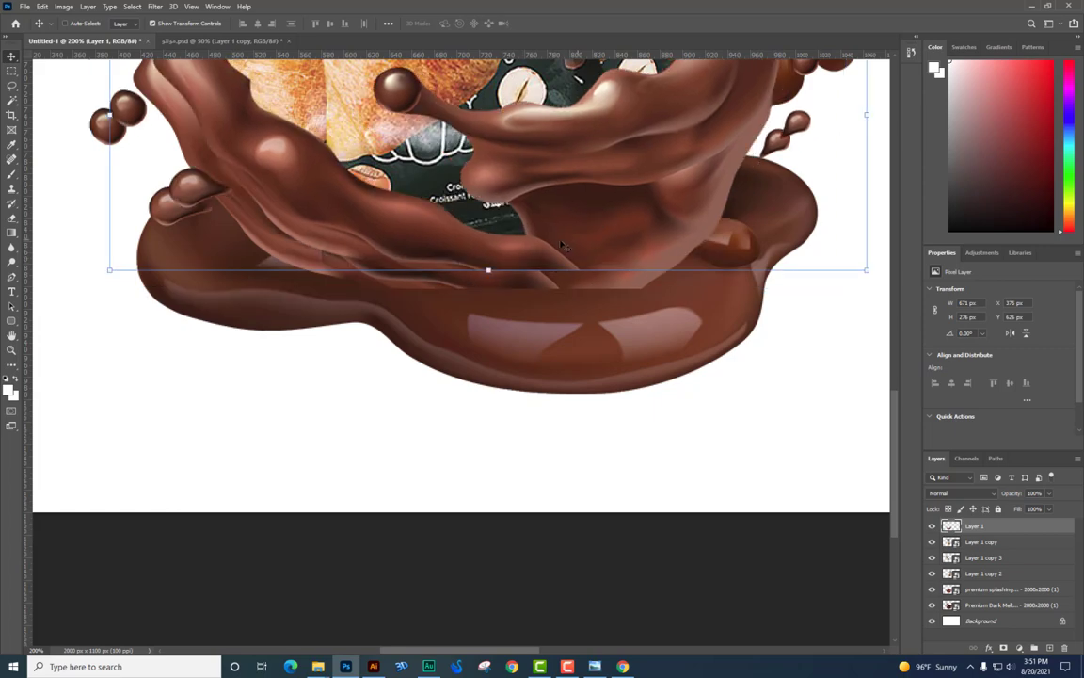
{"action": "left_click", "coordinate": [931, 526]}
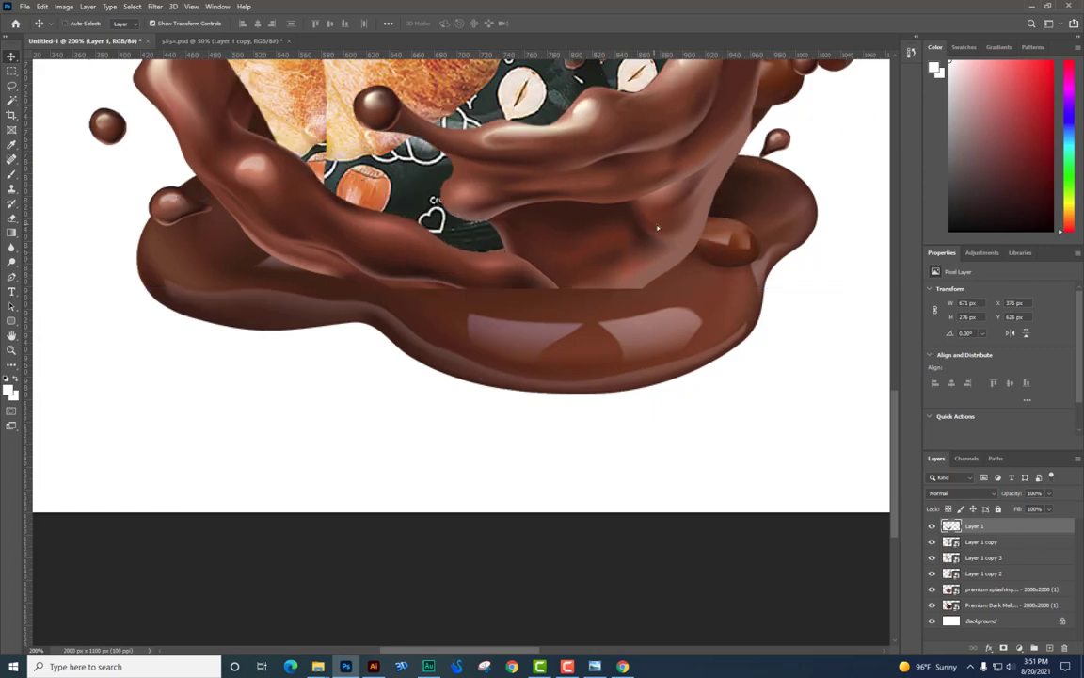
{"action": "left_click", "coordinate": [931, 527]}
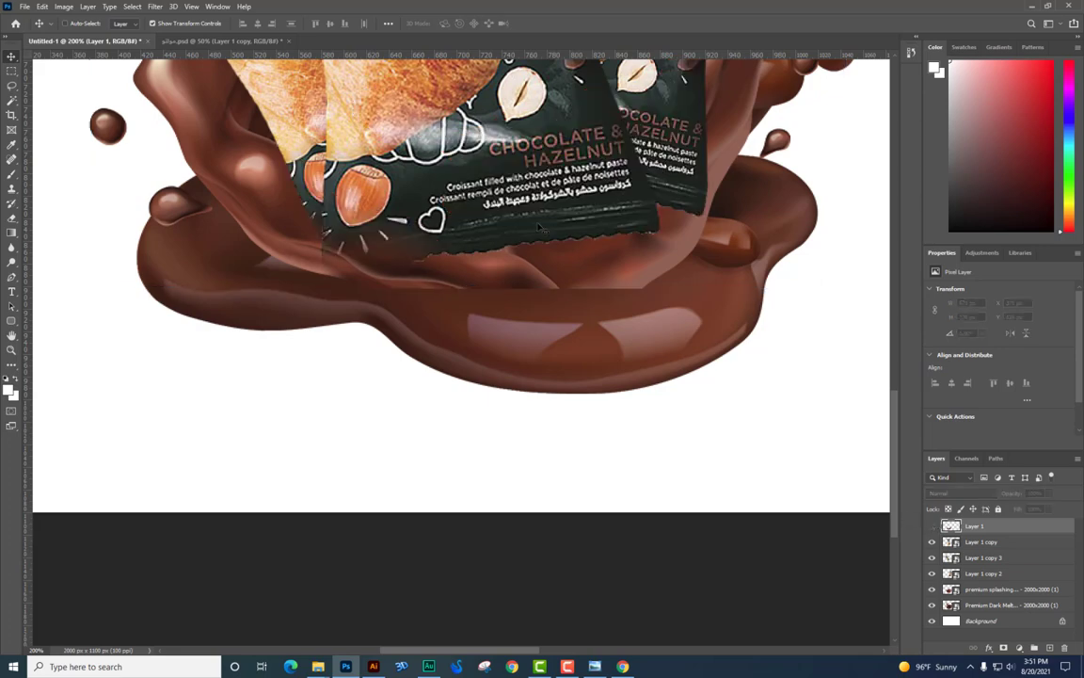
{"action": "right_click", "coordinate": [651, 260]}
{"action": "left_click", "coordinate": [716, 267]}
{"action": "mouse_move", "coordinate": [489, 231]}
{"action": "left_mouse_down"}
{"action": "mouse_move", "coordinate": [435, 215]}
{"action": "mouse_move", "coordinate": [503, 237]}
{"action": "left_mouse_up"}
- Rasterize the melted chocolate layer and erase a patch of the pool's shiny highlight
{"action": "left_click", "coordinate": [12, 218]}
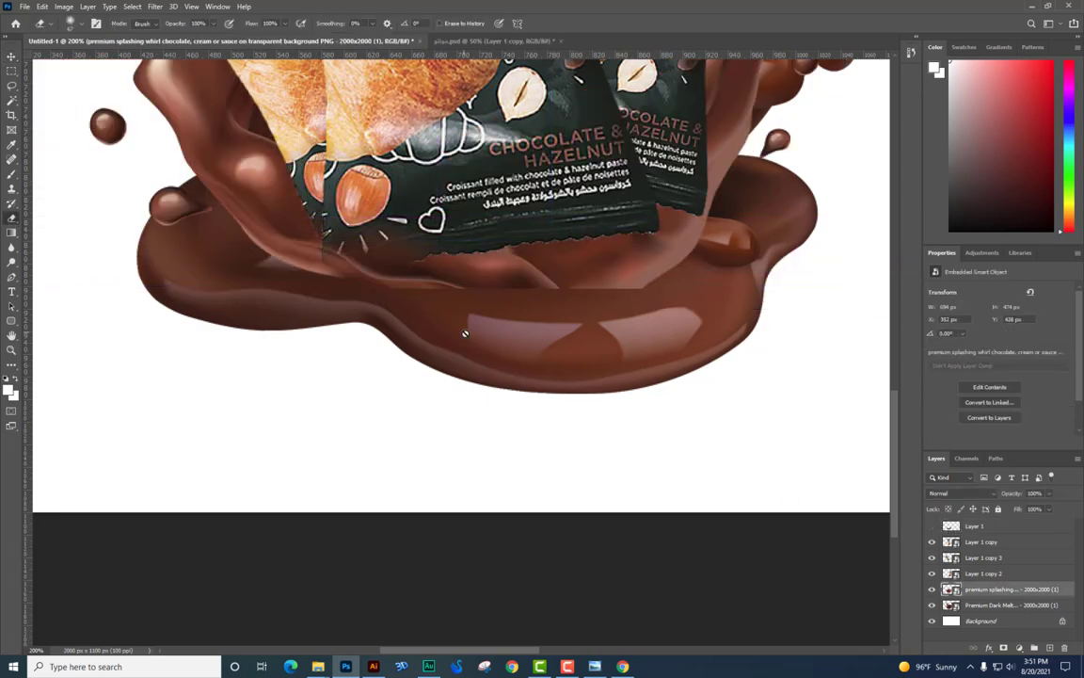
{"action": "right_click", "coordinate": [527, 288]}
{"action": "left_click", "coordinate": [561, 260]}
{"action": "right_click", "coordinate": [644, 297]}
{"action": "key", "text": "Escape"}
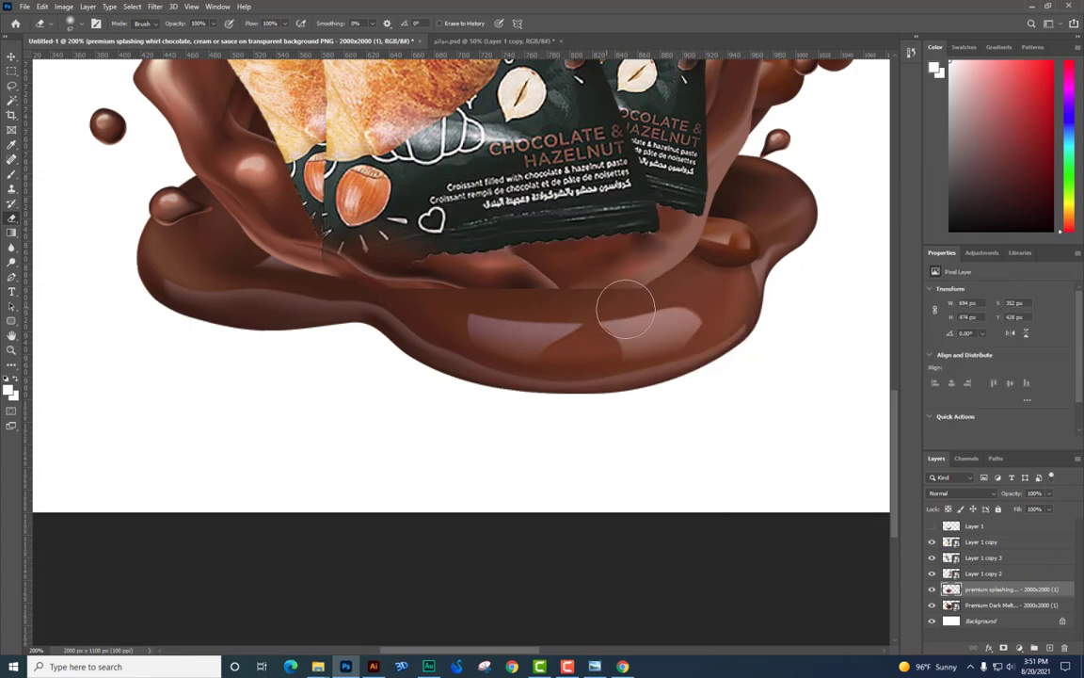
{"action": "left_click", "coordinate": [532, 299]}
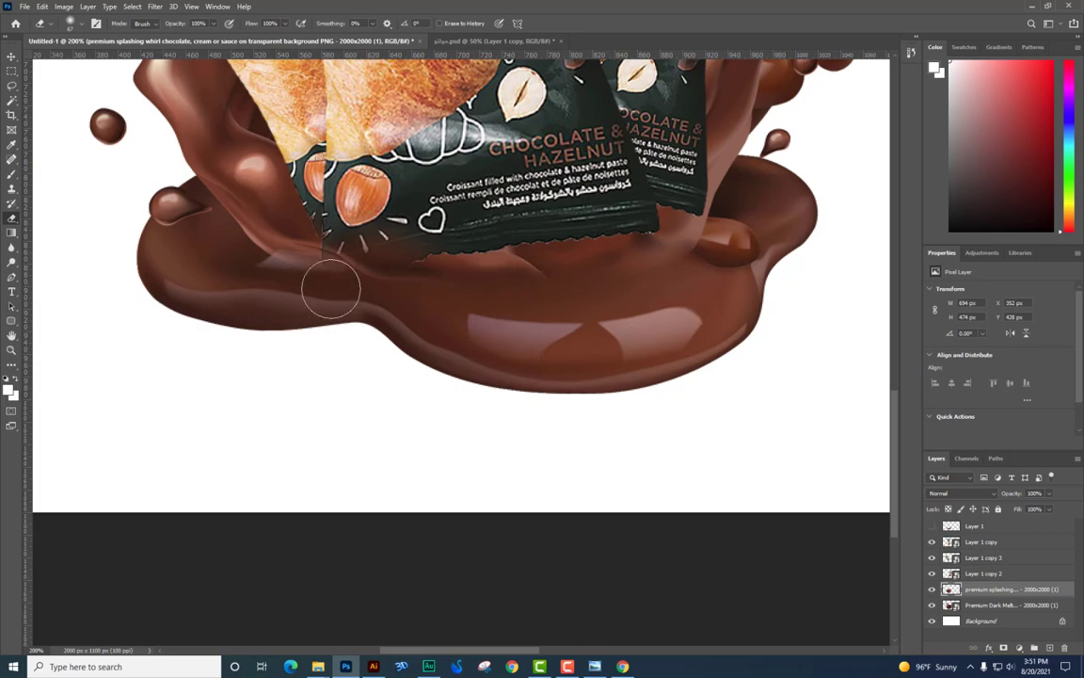
- Erase the hard lower edge of Layer 1's chocolate rim along the pool
{"action": "left_click", "coordinate": [932, 526]}
{"action": "left_click", "coordinate": [976, 524]}
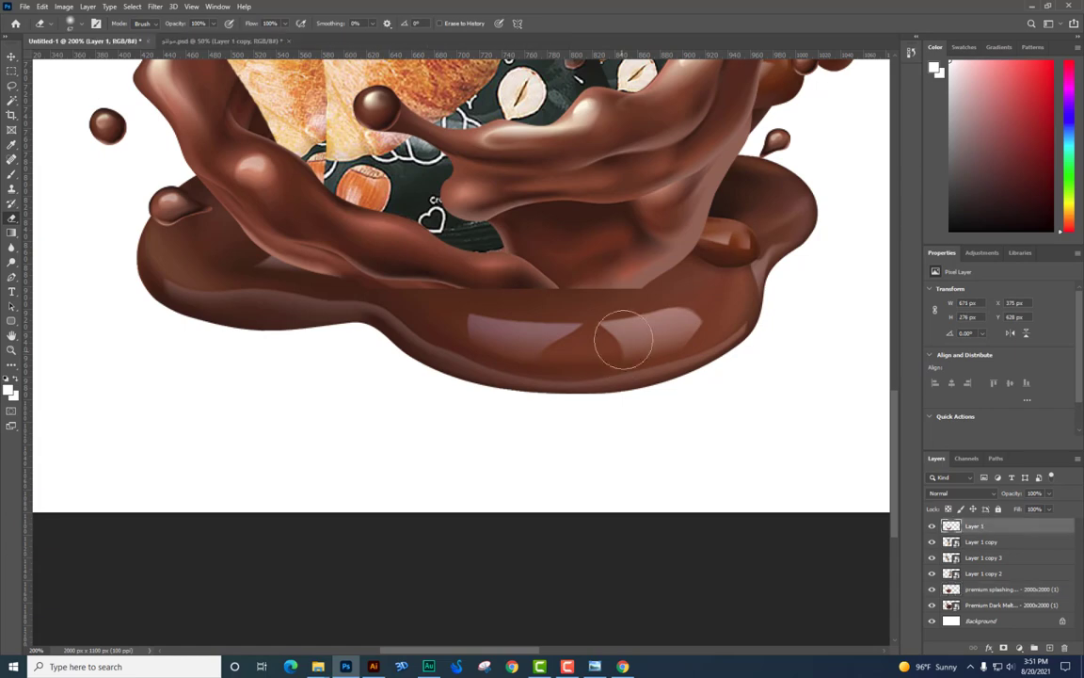
{"action": "left_click_drag", "start_coordinate": [610, 323], "coordinate": [636, 318]}
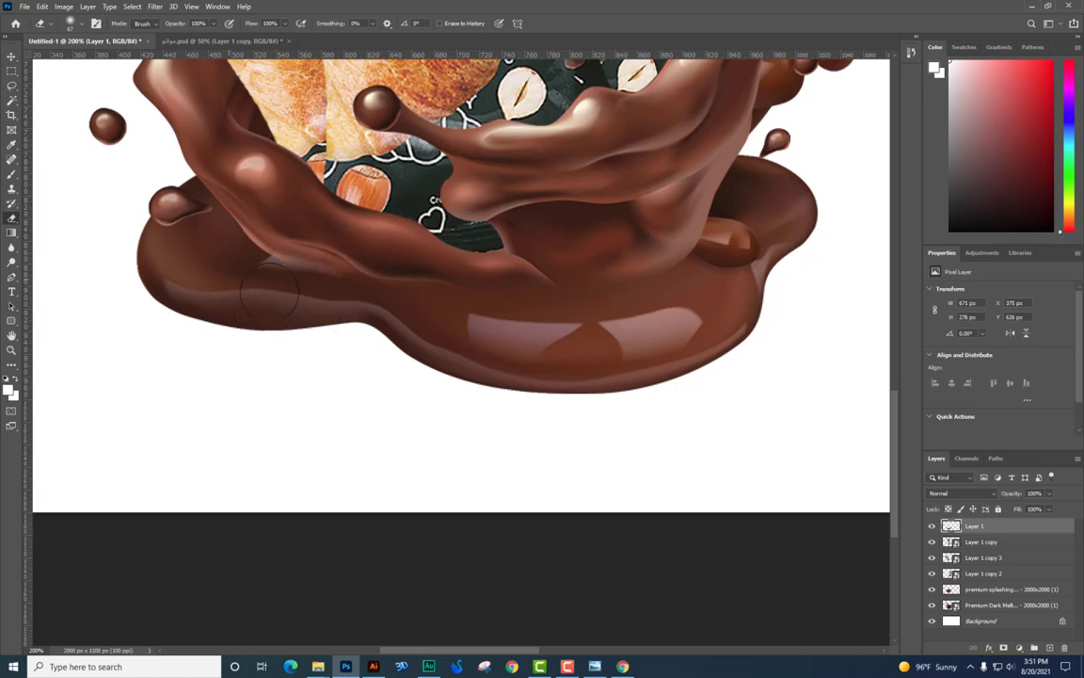
{"action": "scroll", "coordinate": [761, 352], "scroll_direction": "down", "scroll_amount": 1}
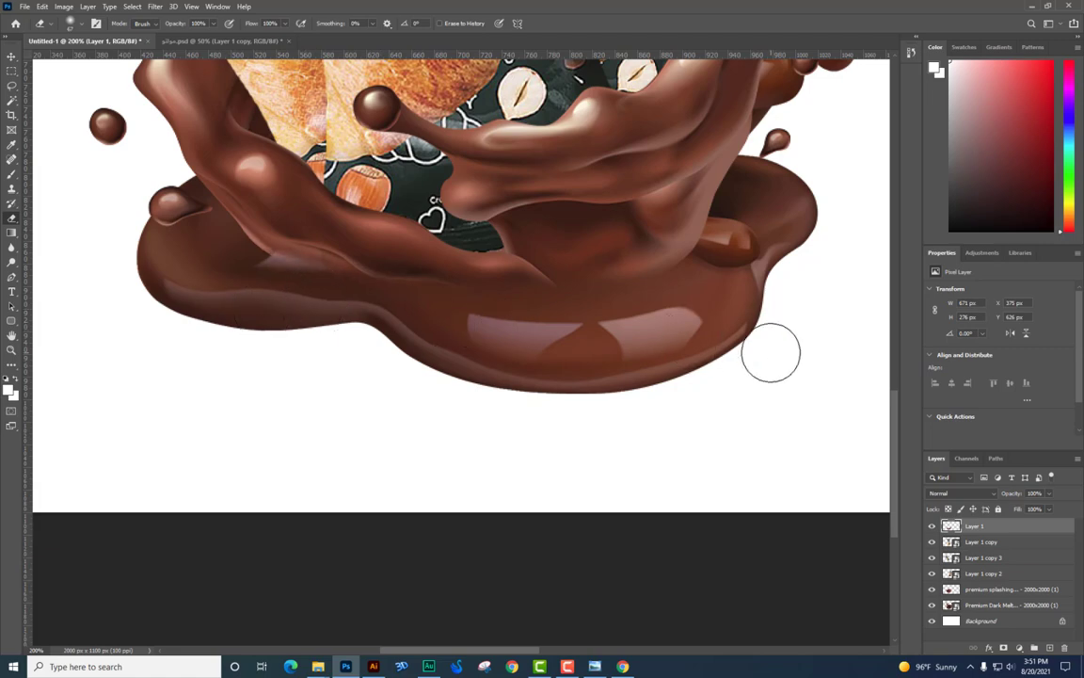
{"action": "scroll", "coordinate": [767, 352], "scroll_direction": "down", "scroll_amount": 2}
{"action": "scroll", "coordinate": [771, 352], "scroll_direction": "down", "scroll_amount": 1}
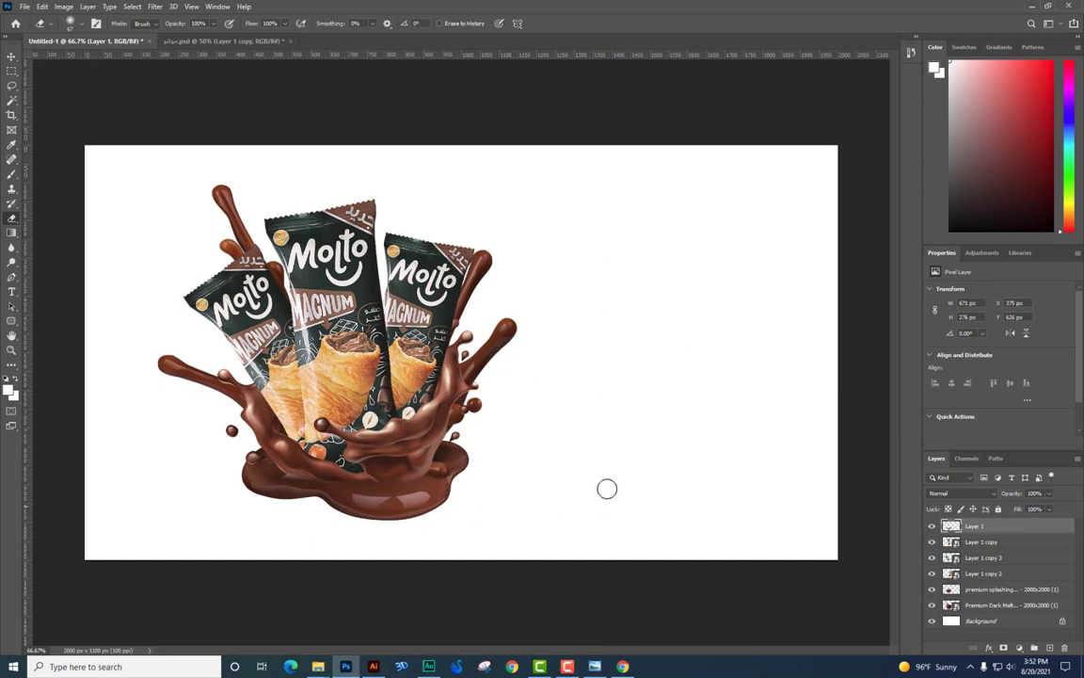
- Select the Move tool and open GetPNG's Dark Melted Chocolate and Splashes image page
{"action": "left_click", "coordinate": [13, 57]}
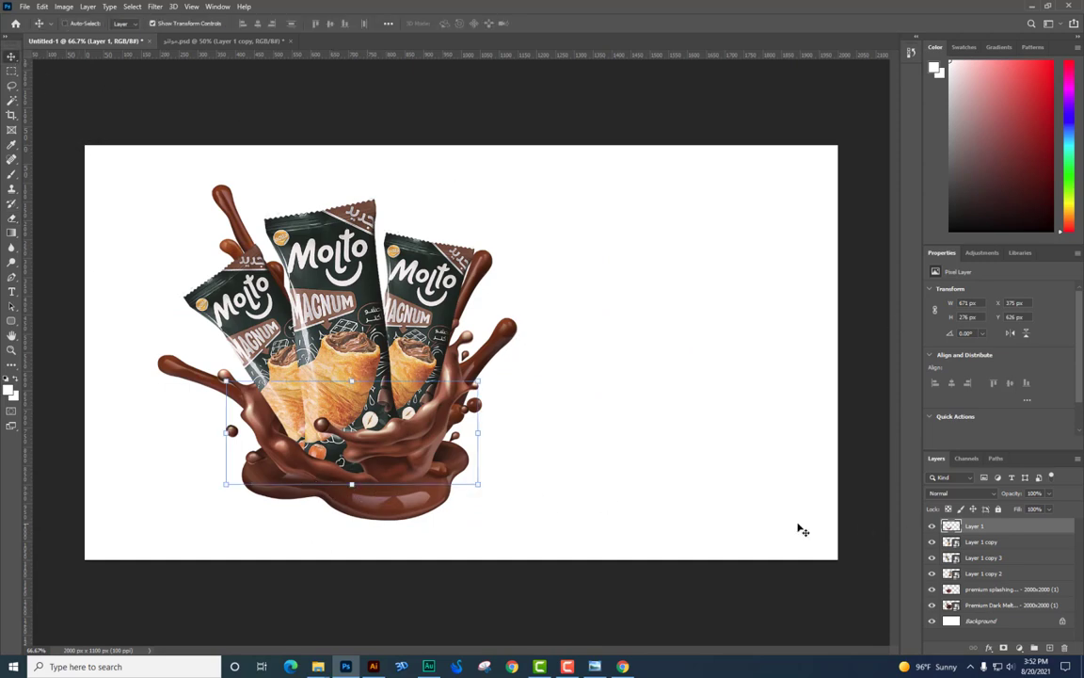
{"action": "left_click", "coordinate": [614, 667]}
{"action": "scroll", "coordinate": [695, 394], "scroll_direction": "down", "scroll_amount": 5}
{"action": "scroll", "coordinate": [702, 380], "scroll_direction": "down", "scroll_amount": 2}
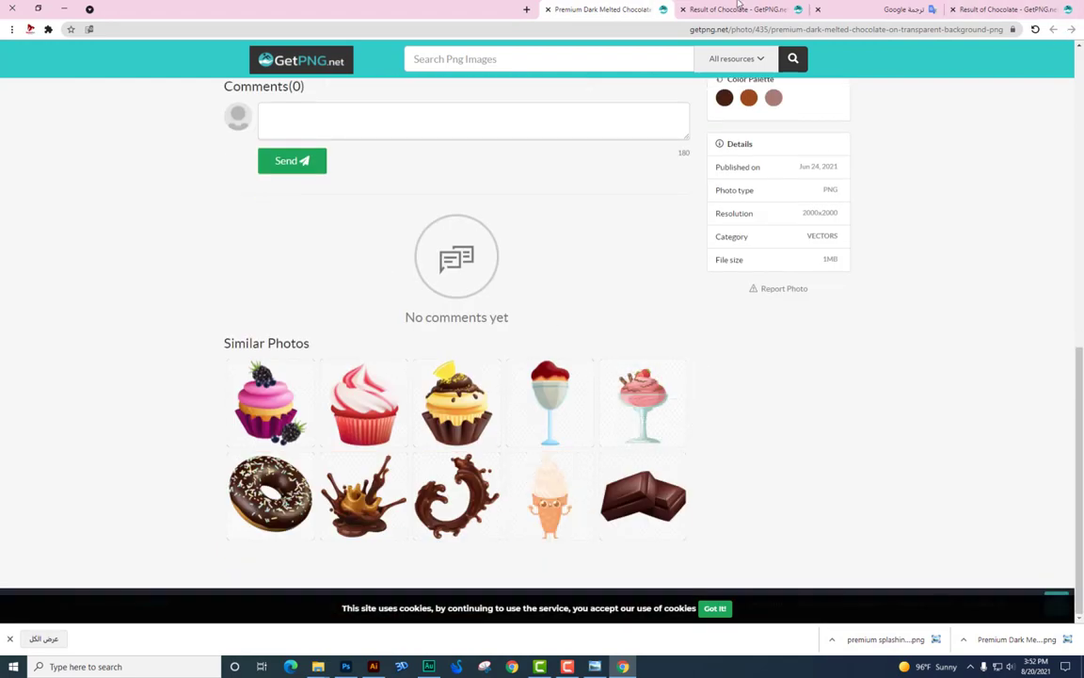
{"action": "left_click", "coordinate": [739, 8]}
{"action": "scroll", "coordinate": [624, 334], "scroll_direction": "down", "scroll_amount": 5}
{"action": "scroll", "coordinate": [624, 335], "scroll_direction": "up", "scroll_amount": 3}
{"action": "scroll", "coordinate": [659, 338], "scroll_direction": "up", "scroll_amount": 3}
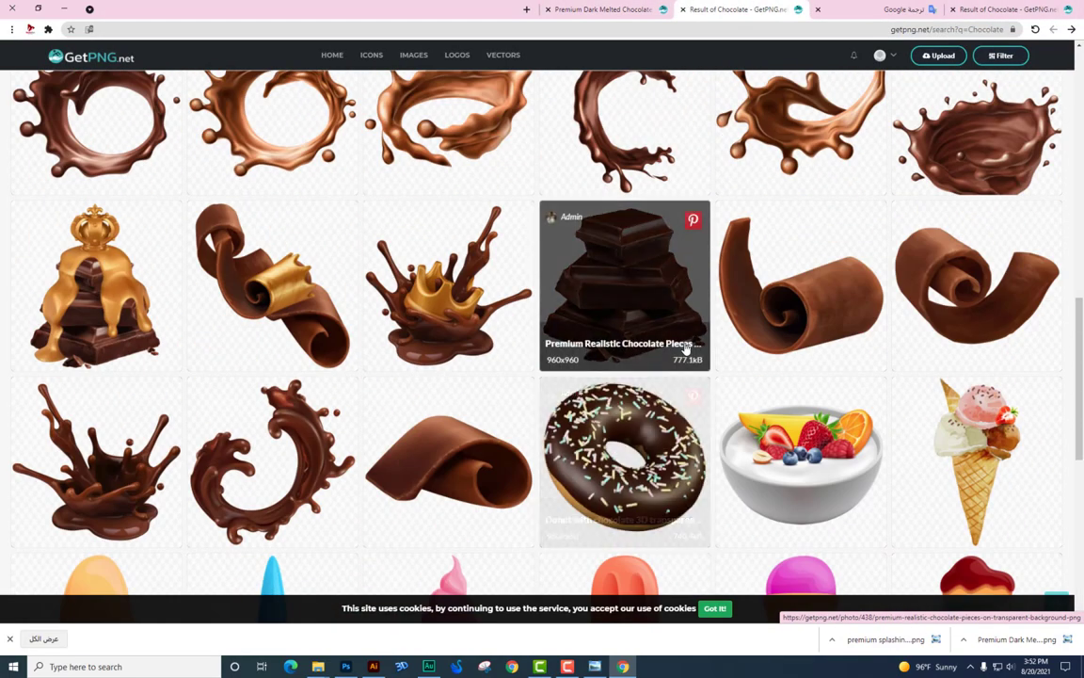
{"action": "scroll", "coordinate": [659, 334], "scroll_direction": "up", "scroll_amount": 2}
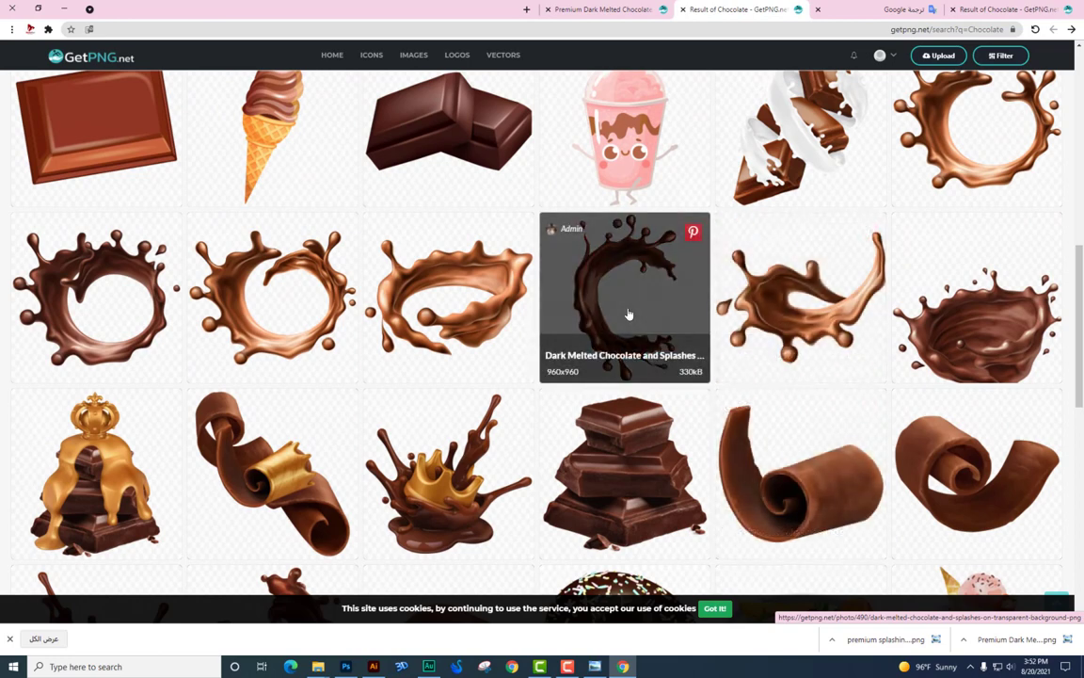
{"action": "left_click", "coordinate": [629, 313]}
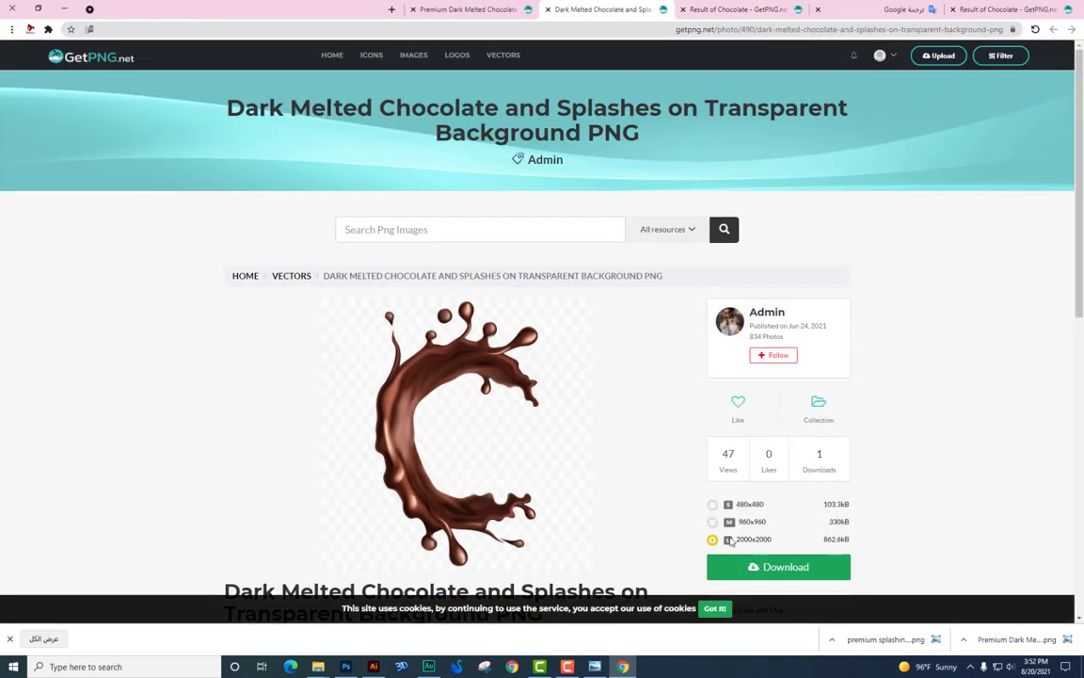
- Download that PNG at 2000x2000, show it in its folder, and reveal the desktop
{"action": "left_click", "coordinate": [758, 568]}
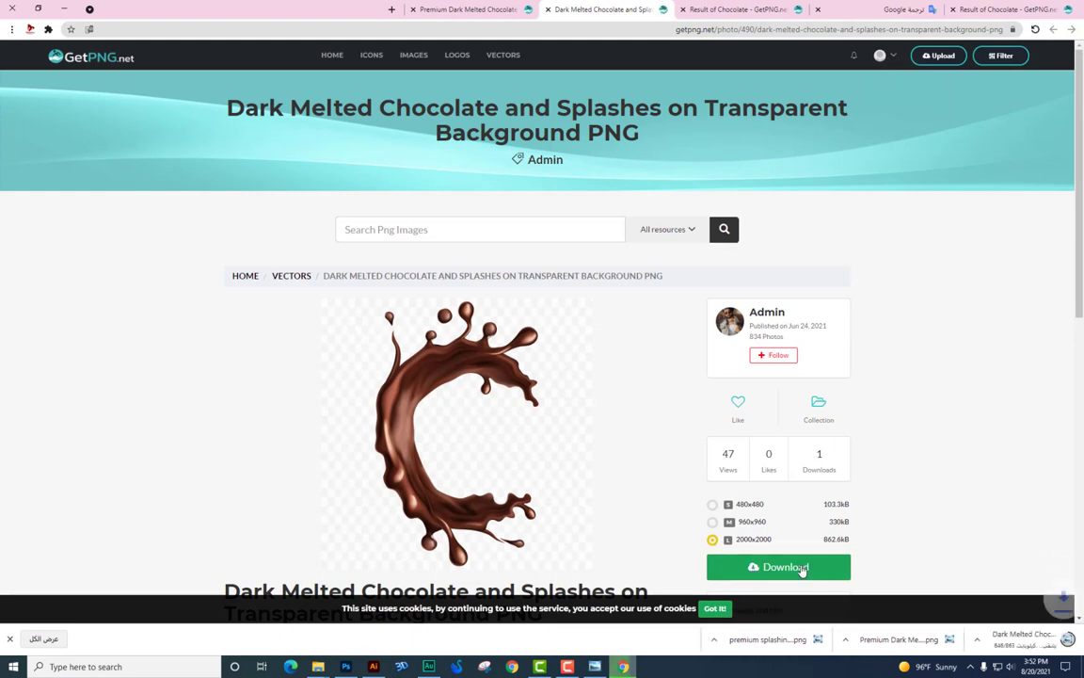
{"action": "left_click", "coordinate": [963, 639]}
{"action": "left_click", "coordinate": [950, 600]}
{"action": "key", "text": "super+d"}
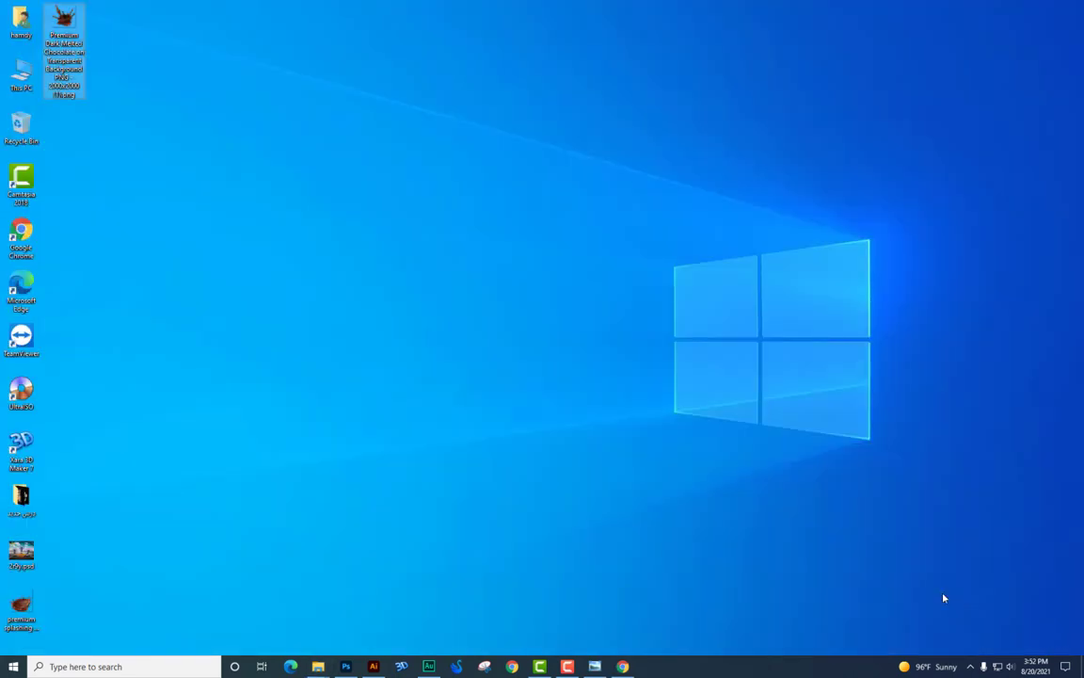
{"action": "key", "text": "ctrl+v"}
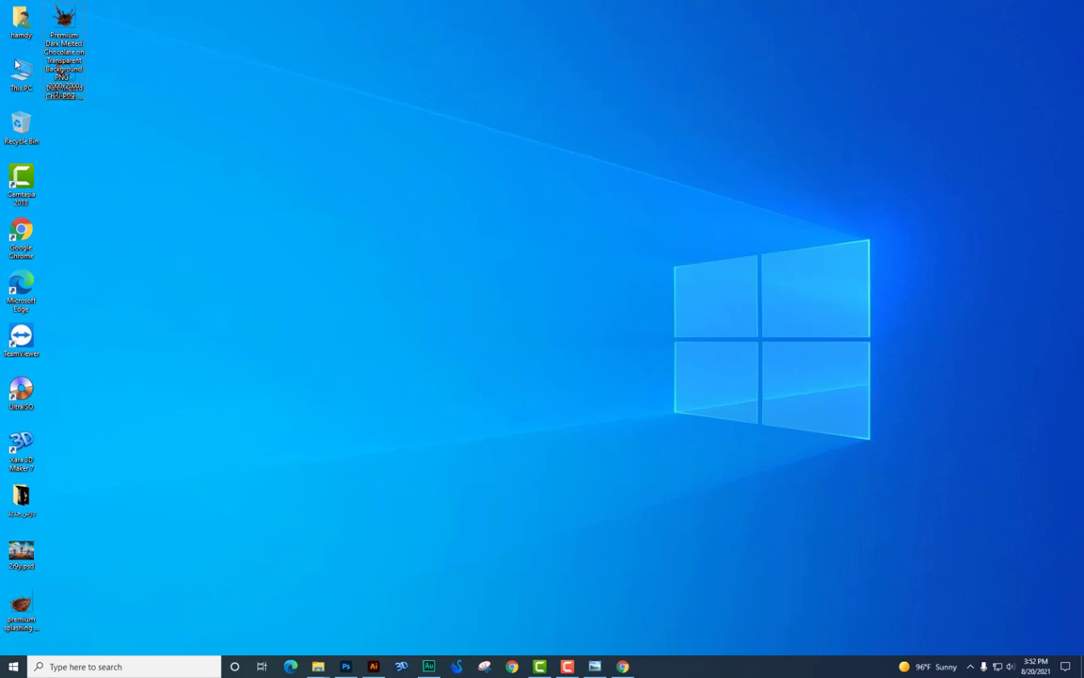
- Drop the splash PNG in, rotated −53.16° behind the packs' left, just above Background
{"action": "left_click_drag", "start_coordinate": [79, 90], "coordinate": [346, 633]}
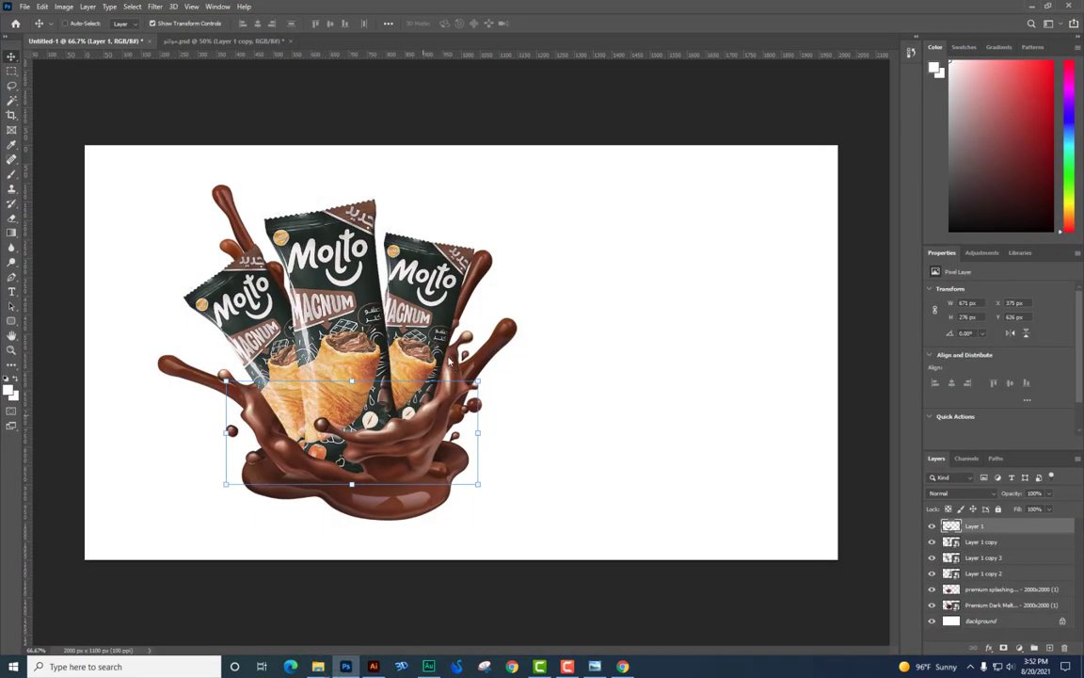
{"action": "mouse_move", "coordinate": [347, 632]}
{"action": "left_mouse_down"}
{"action": "mouse_move", "coordinate": [574, 205]}
{"action": "mouse_move", "coordinate": [568, 232]}
{"action": "left_mouse_up"}
{"action": "left_click_drag", "start_coordinate": [414, 339], "coordinate": [273, 310]}
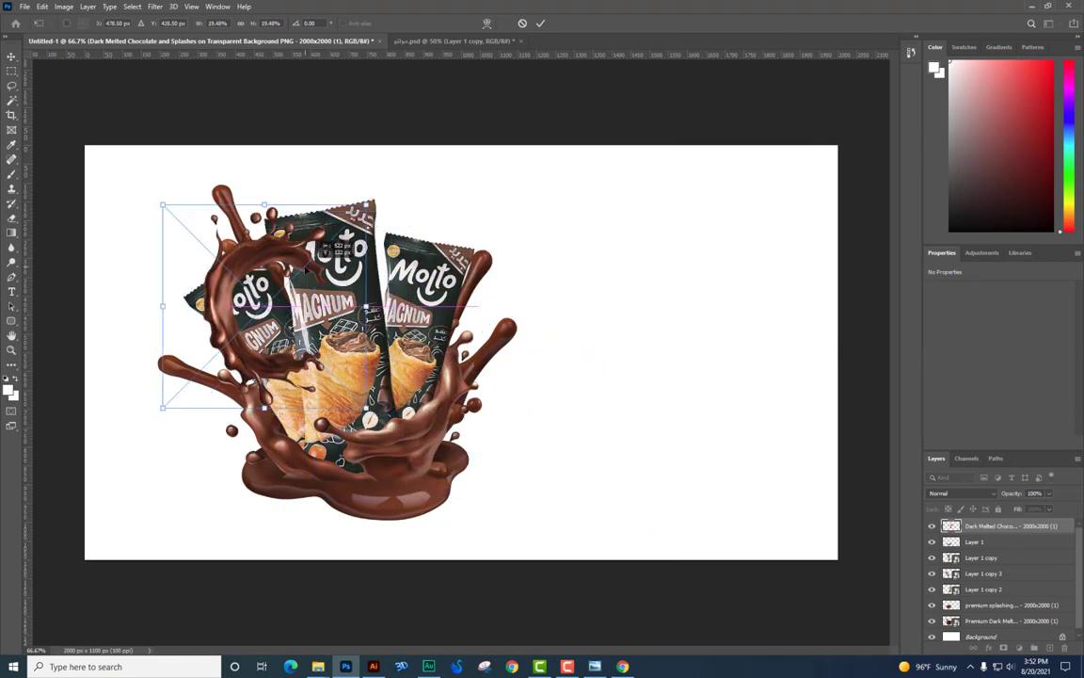
{"action": "key", "text": "Return"}
{"action": "left_click_drag", "start_coordinate": [992, 532], "coordinate": [988, 628]}
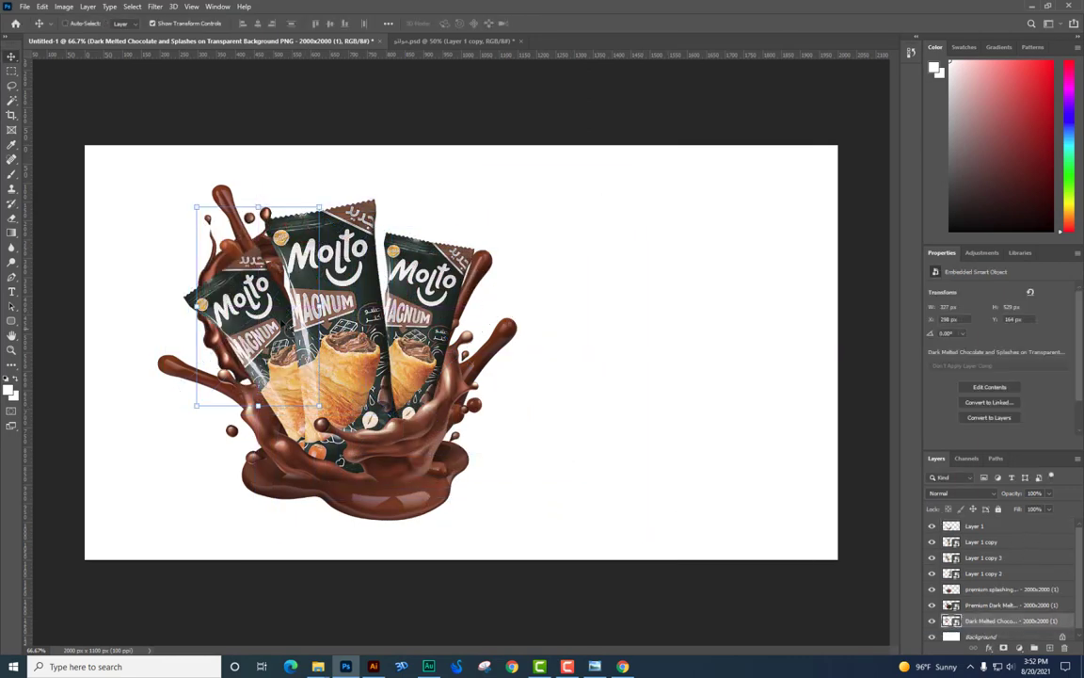
{"action": "mouse_move", "coordinate": [329, 193]}
{"action": "left_mouse_down"}
{"action": "mouse_move", "coordinate": [292, 175]}
{"action": "mouse_move", "coordinate": [233, 175]}
{"action": "left_mouse_up"}
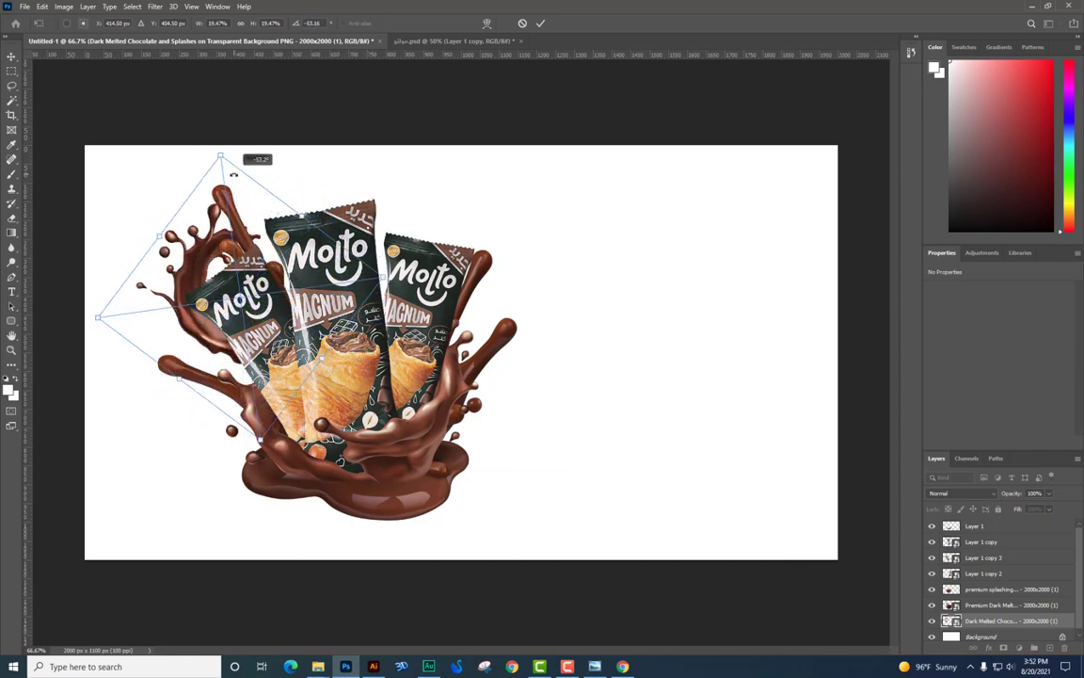
{"action": "left_click_drag", "start_coordinate": [382, 276], "coordinate": [442, 316]}
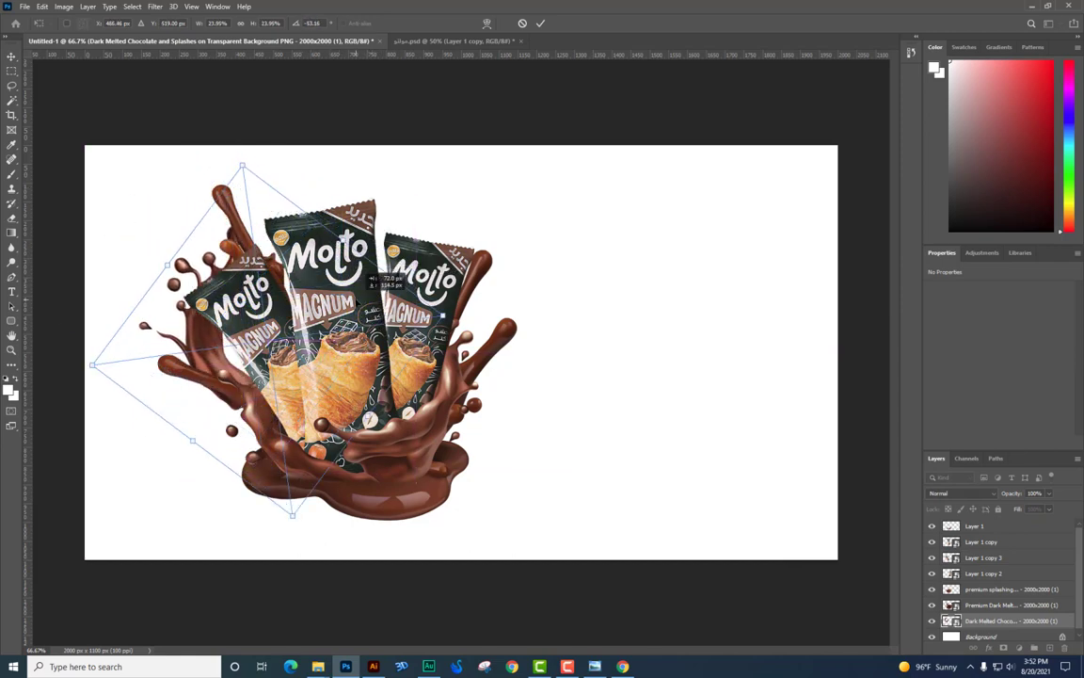
{"action": "key", "text": "Return"}
- Duplicate the splash and rotate the copy −136.06° to curl around the packs' right side
{"action": "key", "text": "ctrl+j"}
{"action": "key", "text": "ctrl+t"}
{"action": "left_click_drag", "start_coordinate": [226, 339], "coordinate": [508, 299]}
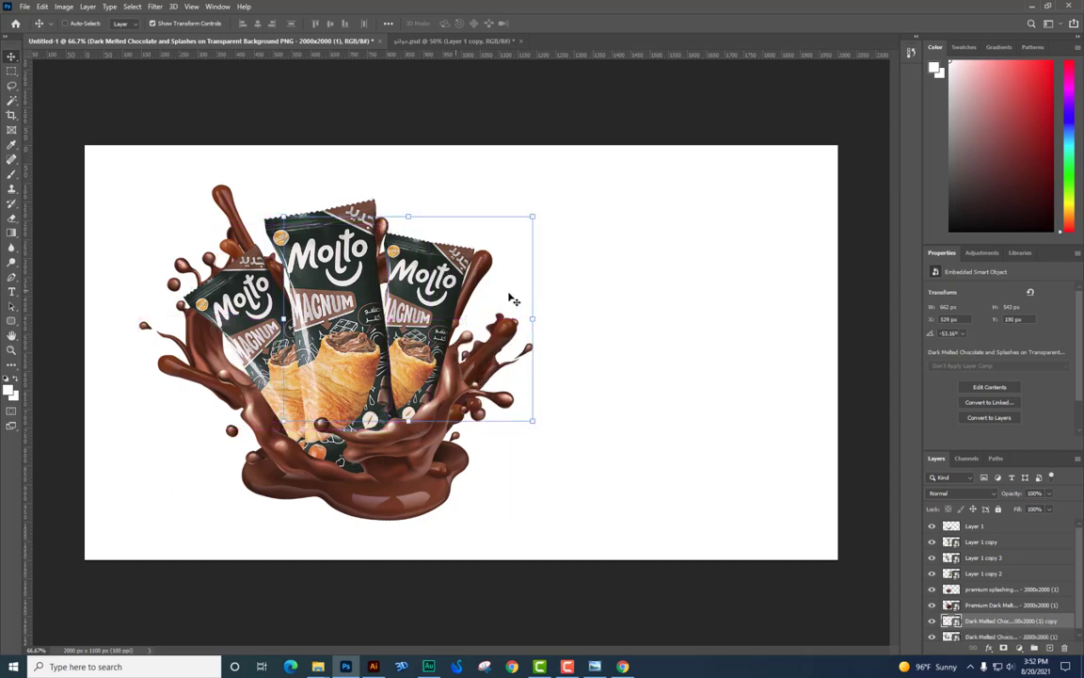
{"action": "mouse_move", "coordinate": [578, 252]}
{"action": "left_mouse_down"}
{"action": "mouse_move", "coordinate": [367, 165]}
{"action": "mouse_move", "coordinate": [454, 212]}
{"action": "left_mouse_up"}
{"action": "key", "text": "Return"}
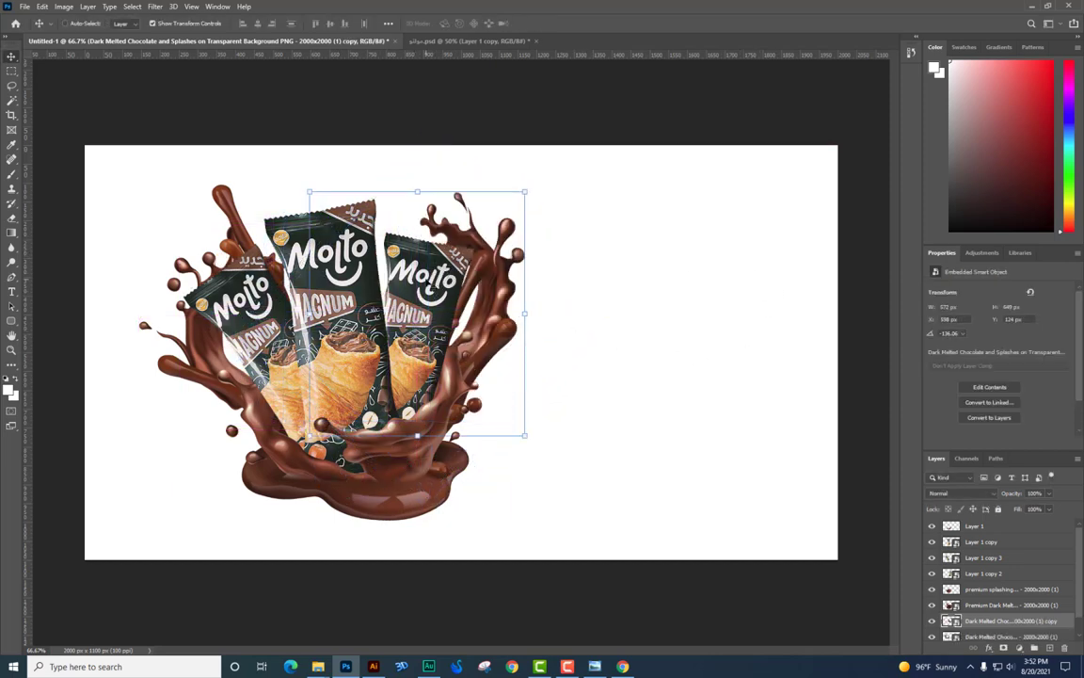
{"action": "left_click_drag", "start_coordinate": [392, 257], "coordinate": [390, 260]}
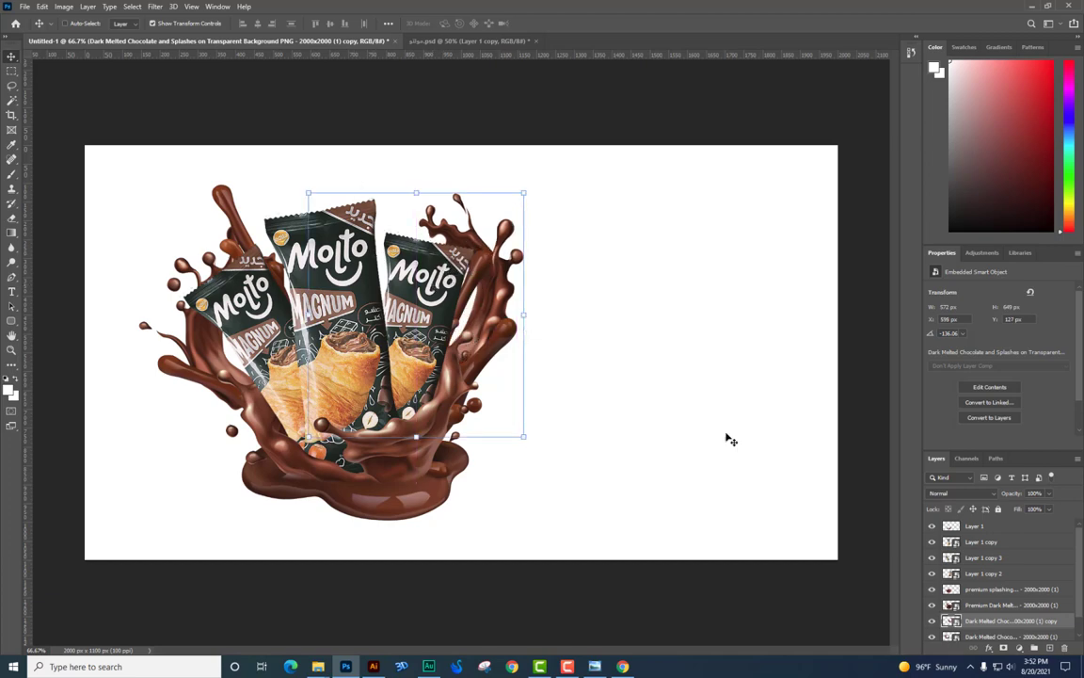
- Select the splash and pack layers and scale the composition down slightly from its corner
{"action": "left_click", "coordinate": [993, 595]}
{"action": "scroll", "coordinate": [996, 598], "scroll_direction": "down", "scroll_amount": 1}
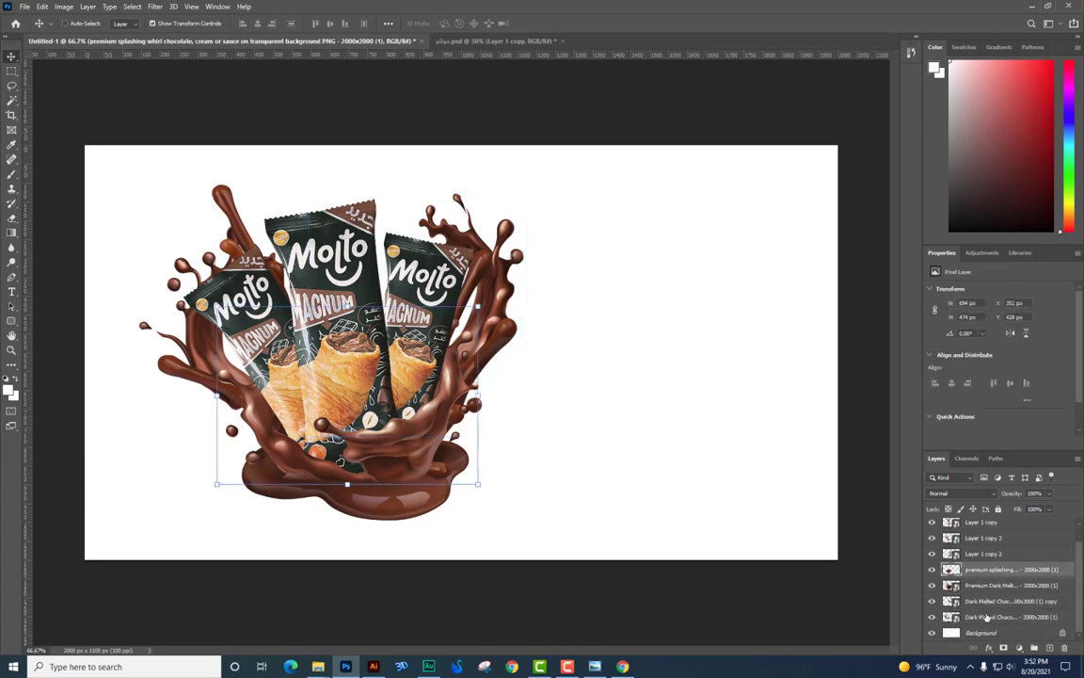
{"action": "left_click", "coordinate": [986, 616], "text": "shift"}
{"action": "left_click_drag", "start_coordinate": [525, 186], "coordinate": [513, 194]}
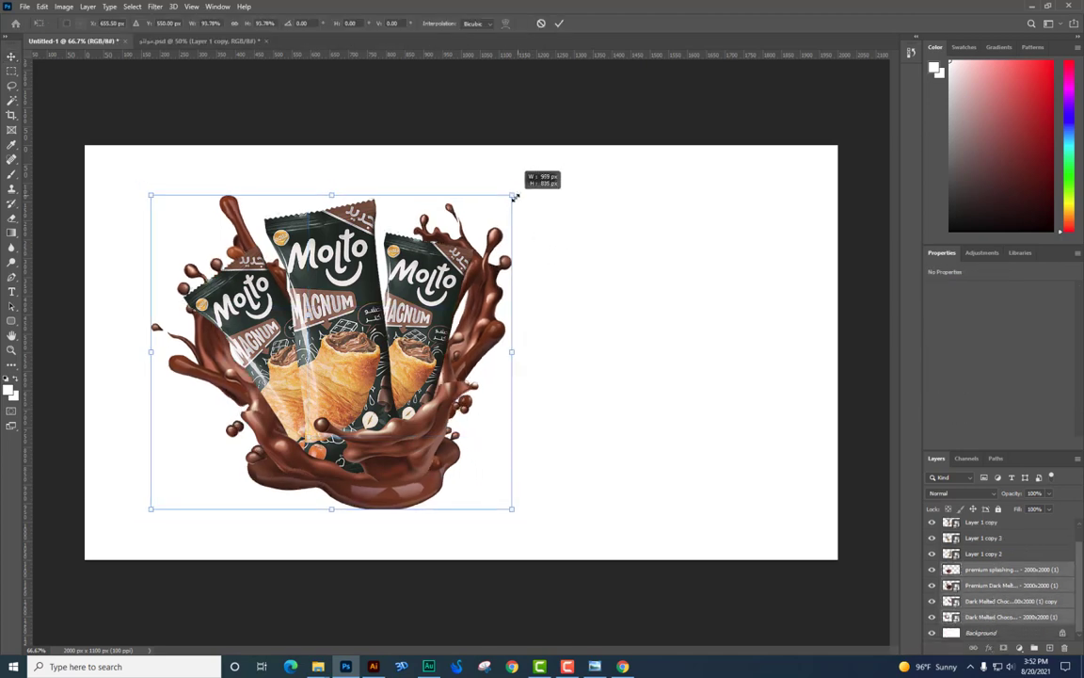
{"action": "key", "text": "Return"}
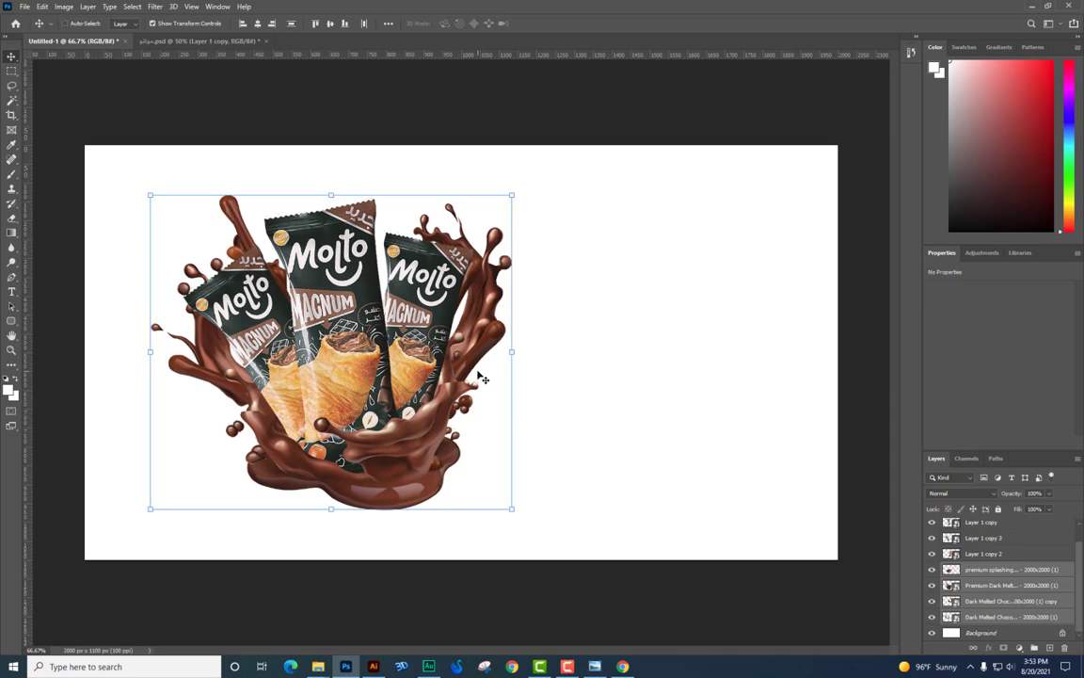
{"action": "key", "text": "ctrl+z"}
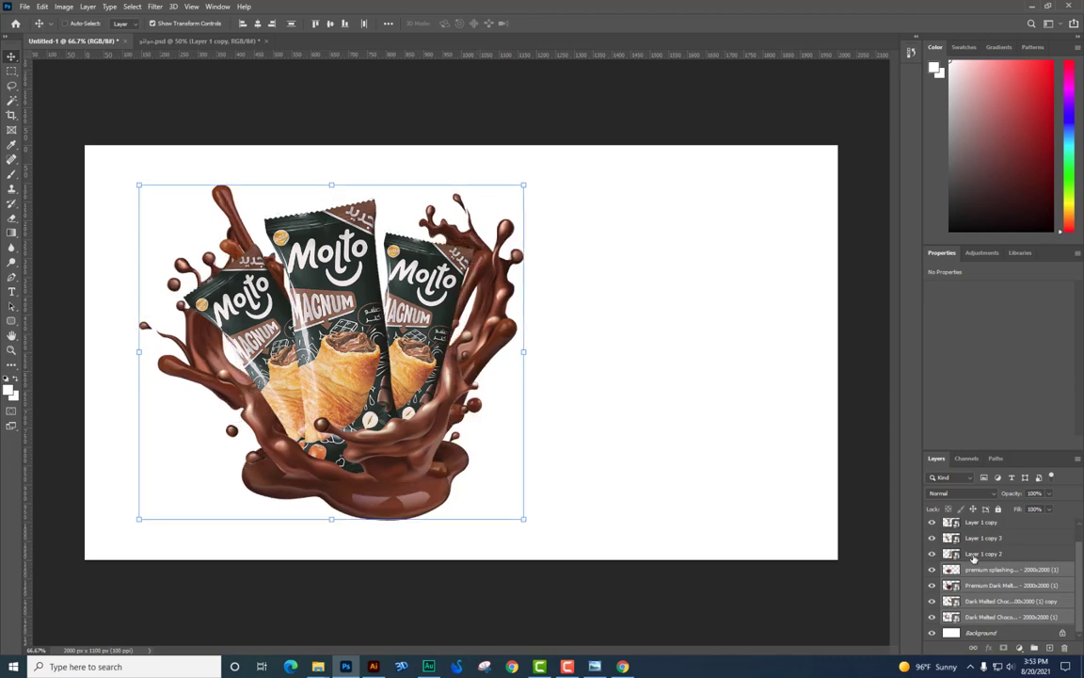
{"action": "scroll", "coordinate": [962, 555], "scroll_direction": "up", "scroll_amount": 1}
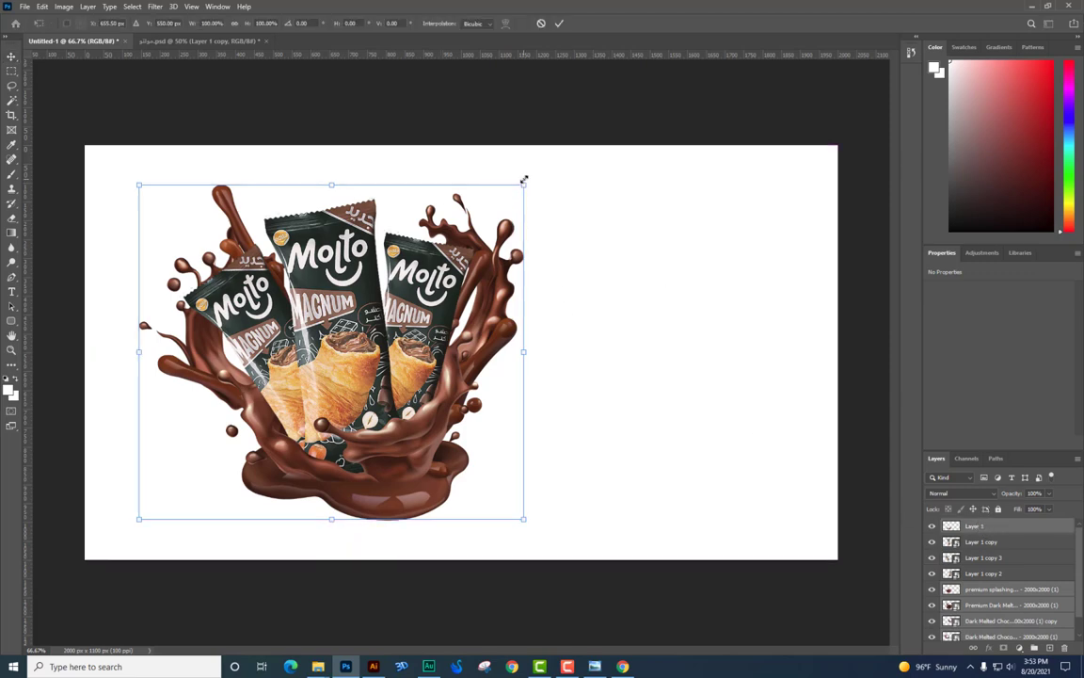
{"action": "left_click_drag", "start_coordinate": [524, 184], "coordinate": [508, 193]}
{"action": "key", "text": "Return"}
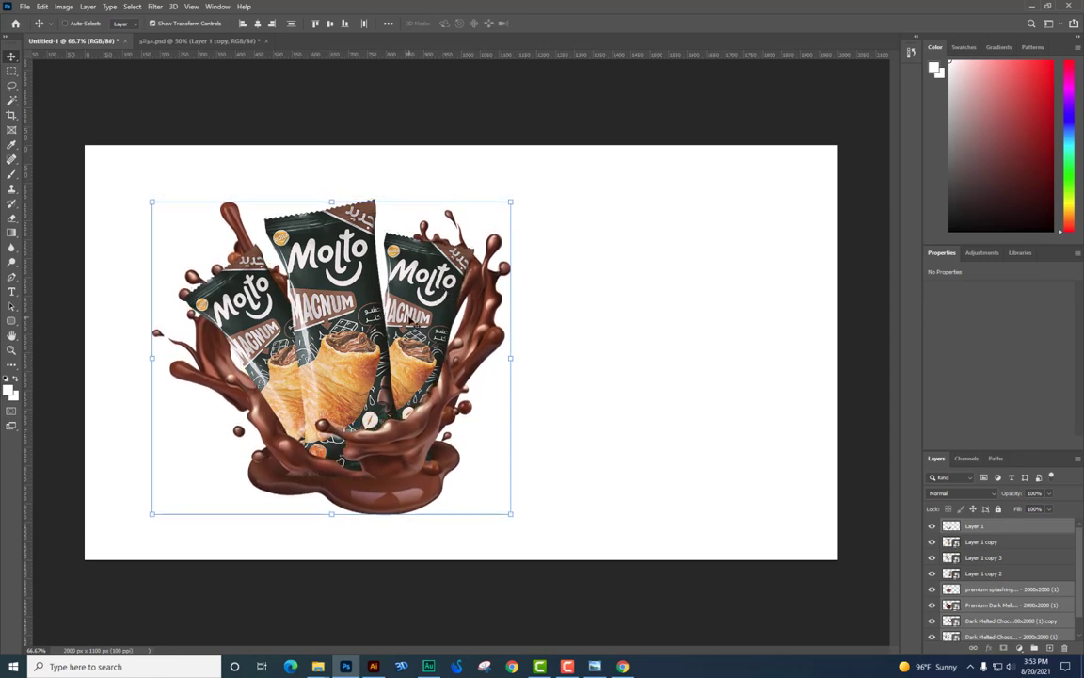
{"action": "left_click_drag", "start_coordinate": [465, 321], "coordinate": [467, 322]}
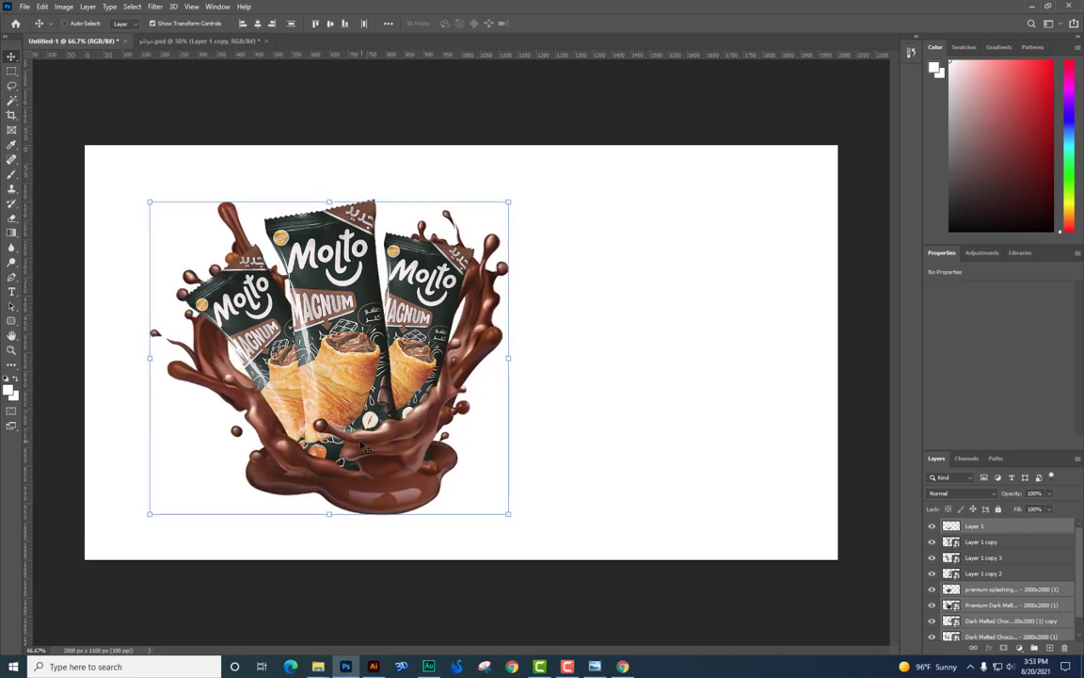
- Duplicate the layer under the packs, group all product layers into Group 1, and move it left
{"action": "right_click", "coordinate": [325, 397]}
{"action": "left_click", "coordinate": [391, 450]}
{"action": "key", "text": "ctrl+j"}
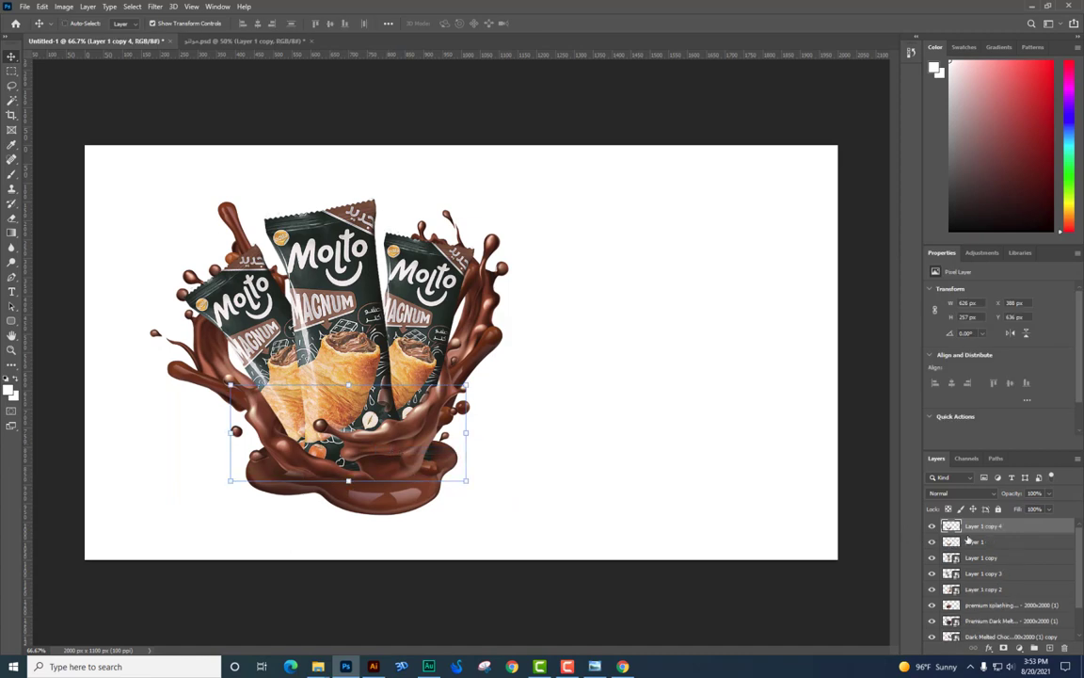
{"action": "scroll", "coordinate": [979, 565], "scroll_direction": "down", "scroll_amount": 2}
{"action": "left_click", "coordinate": [996, 620], "text": "shift"}
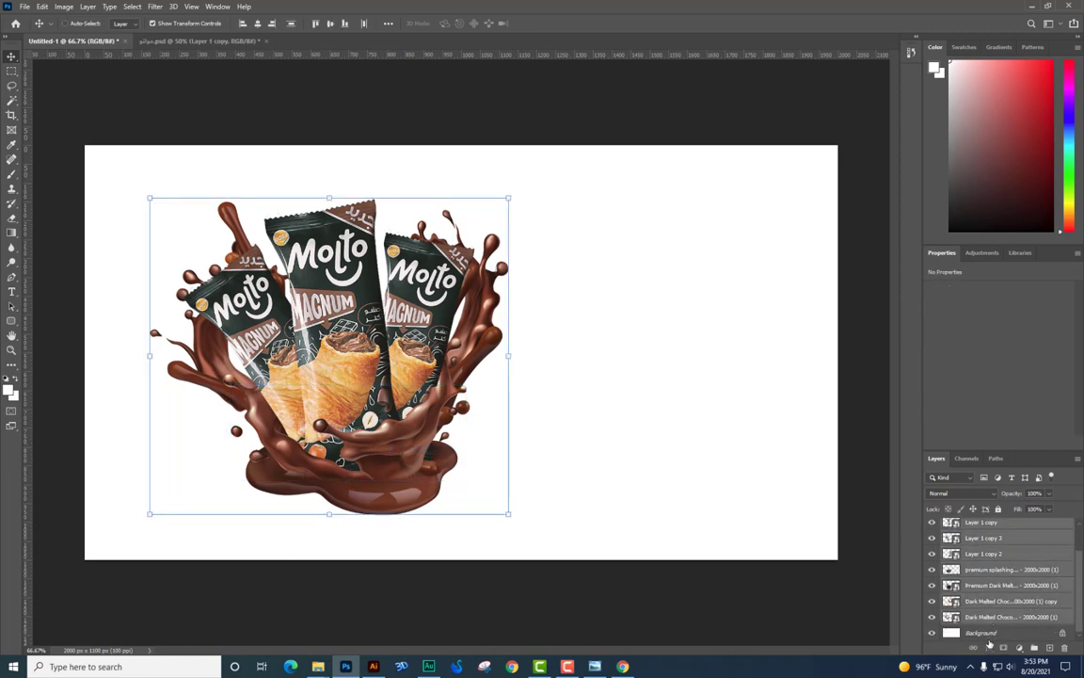
{"action": "key", "text": "ctrl+g"}
{"action": "left_click_drag", "start_coordinate": [328, 374], "coordinate": [321, 374]}
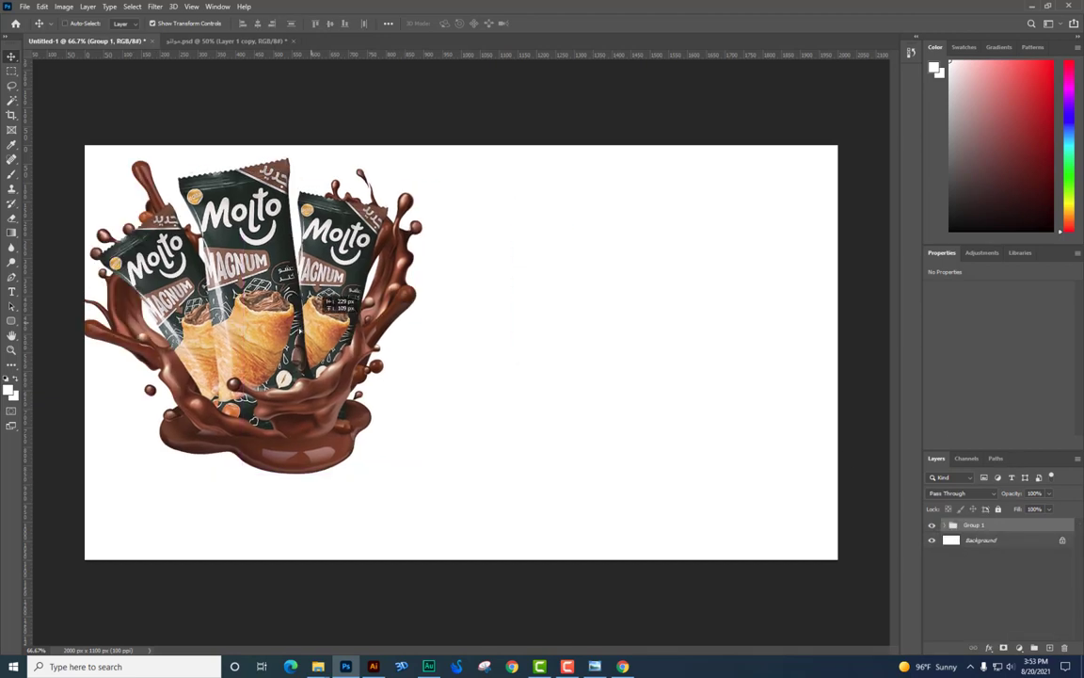
{"action": "left_click_drag", "start_coordinate": [501, 389], "coordinate": [394, 299]}
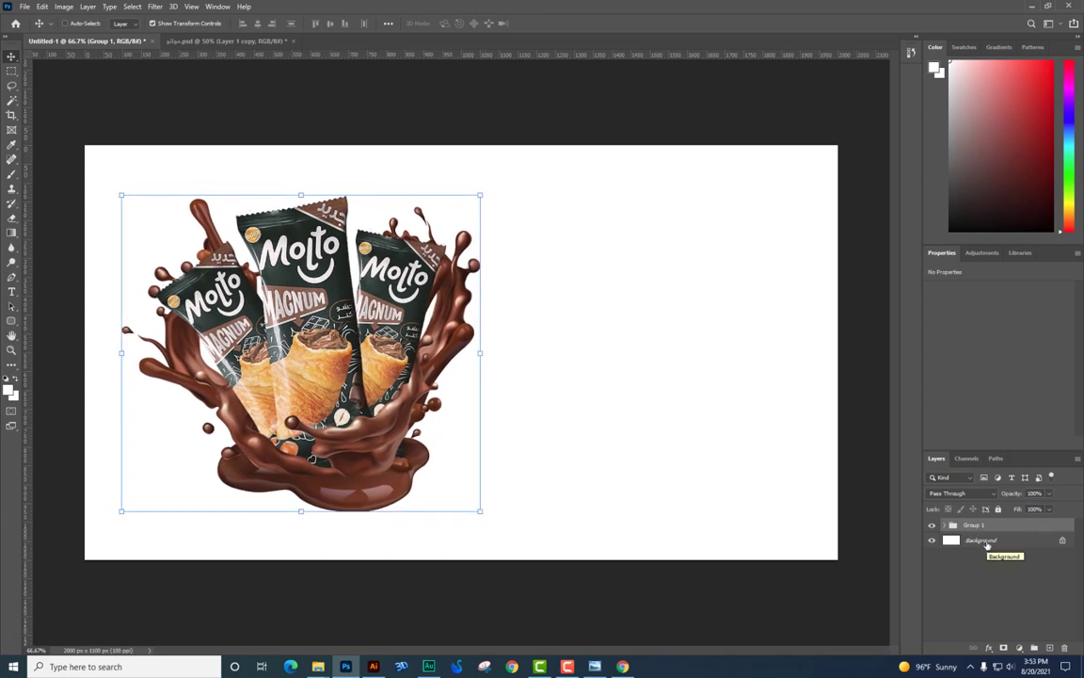
- Add a dark chocolate-brown #29110a Solid Color fill layer above the Background
{"action": "left_click", "coordinate": [983, 541]}
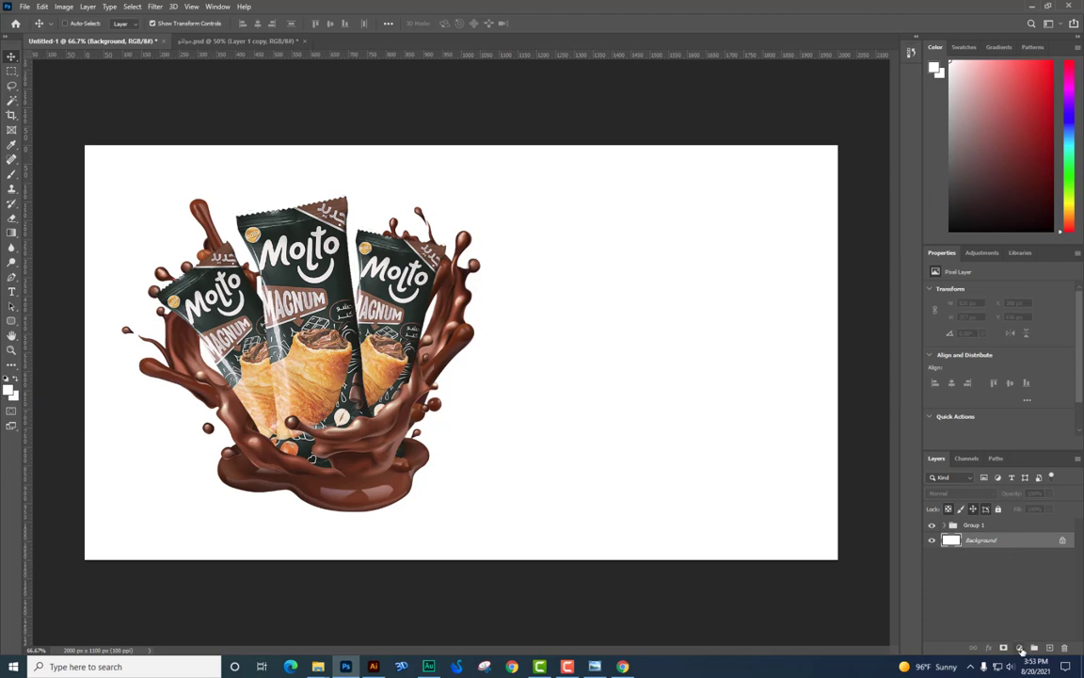
{"action": "left_click", "coordinate": [1020, 649]}
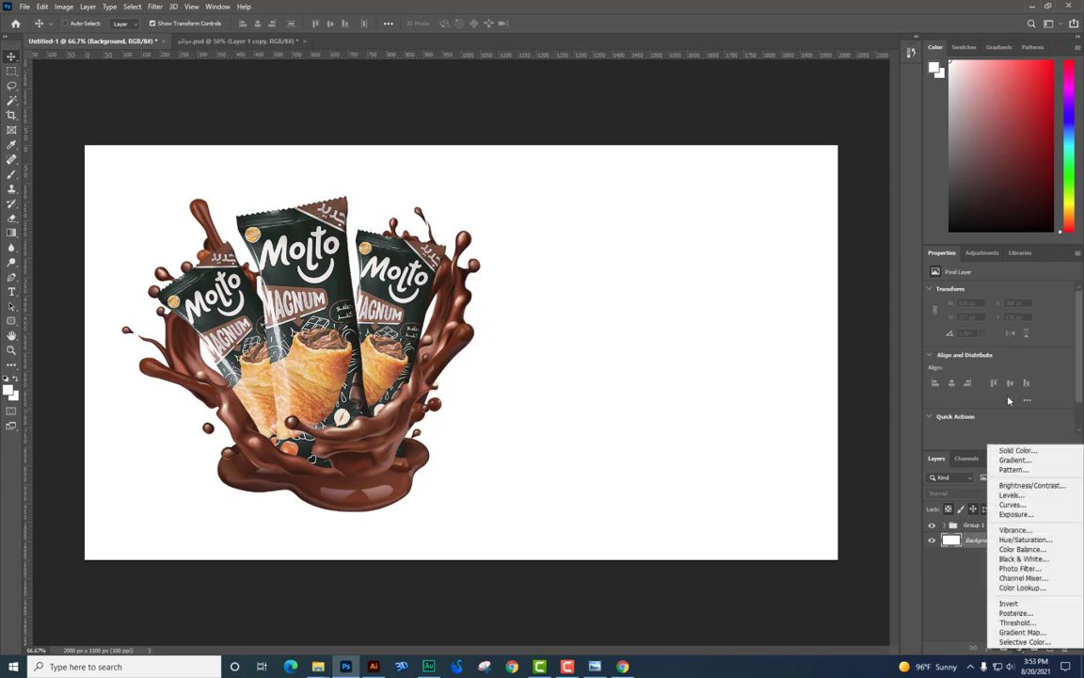
{"action": "left_click", "coordinate": [1017, 451]}
{"action": "left_click", "coordinate": [320, 396]}
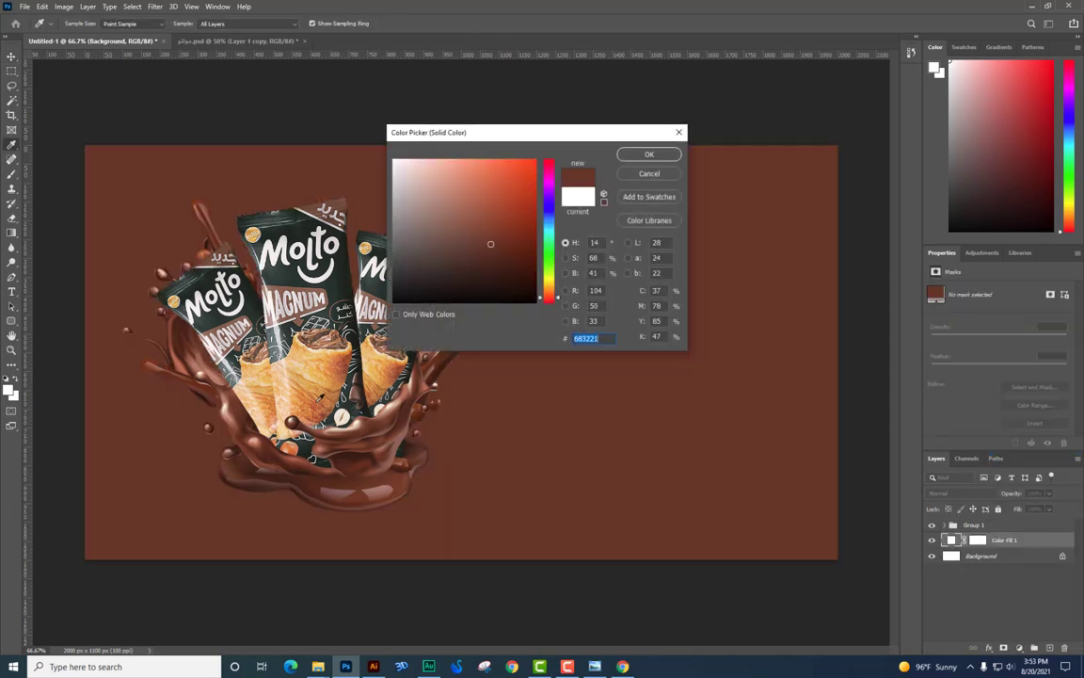
{"action": "left_click", "coordinate": [355, 451]}
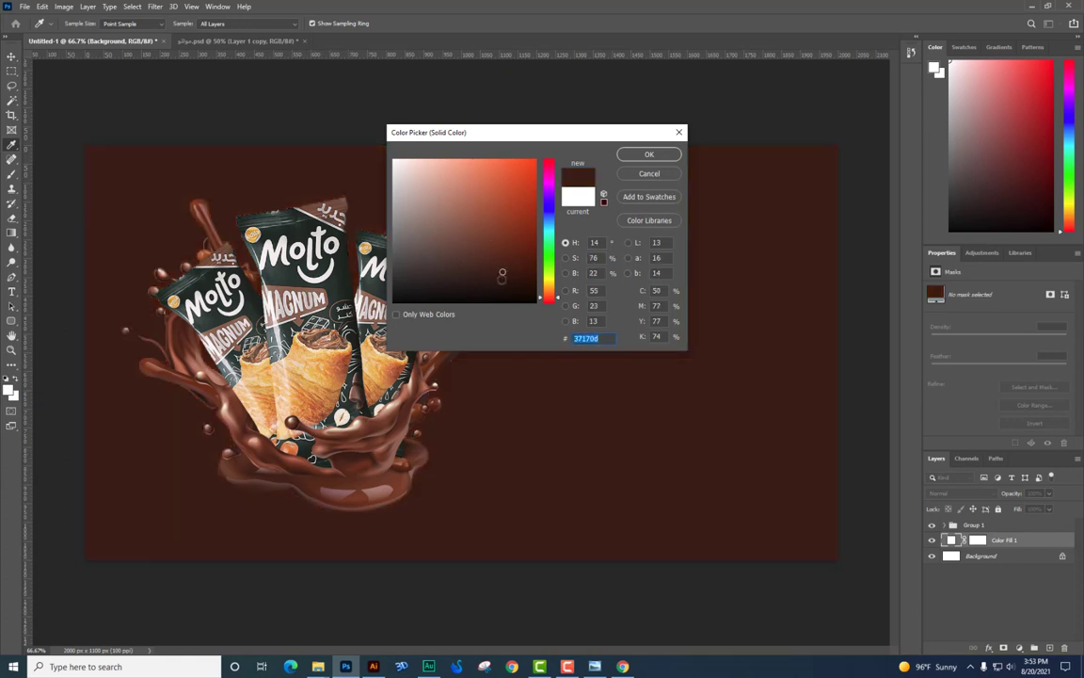
{"action": "left_click", "coordinate": [501, 279]}
{"action": "left_click", "coordinate": [649, 154]}
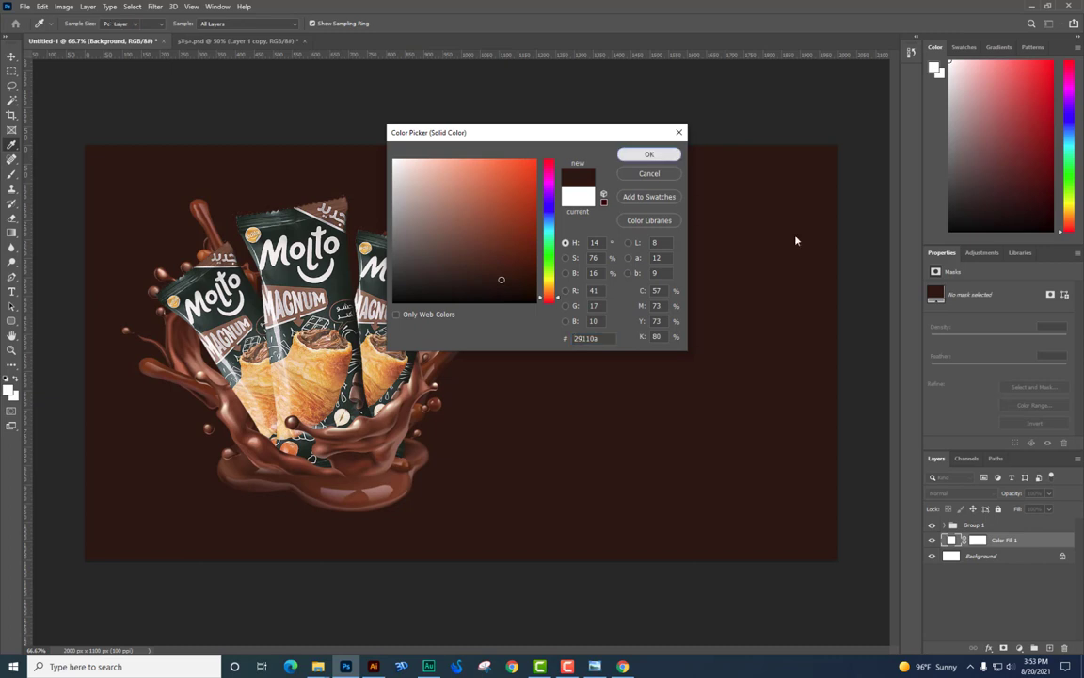
- Paint a large soft reddish glow with a ~370 px soft round brush and stretch it across the background
{"action": "left_click", "coordinate": [11, 174]}
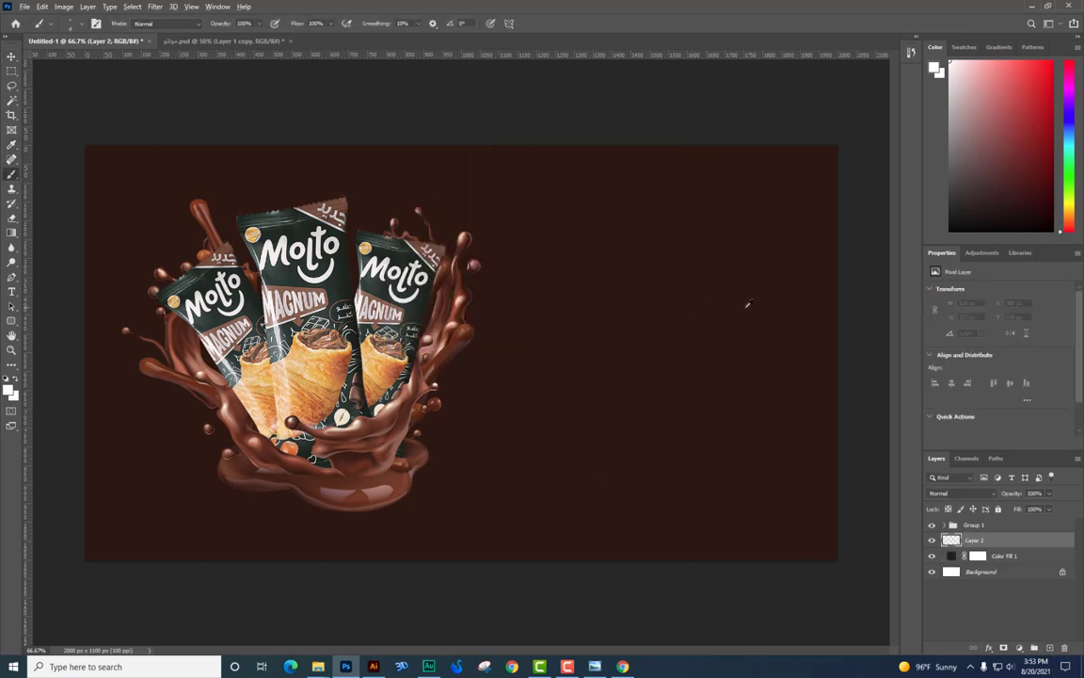
{"action": "left_click", "coordinate": [652, 321], "text": "alt"}
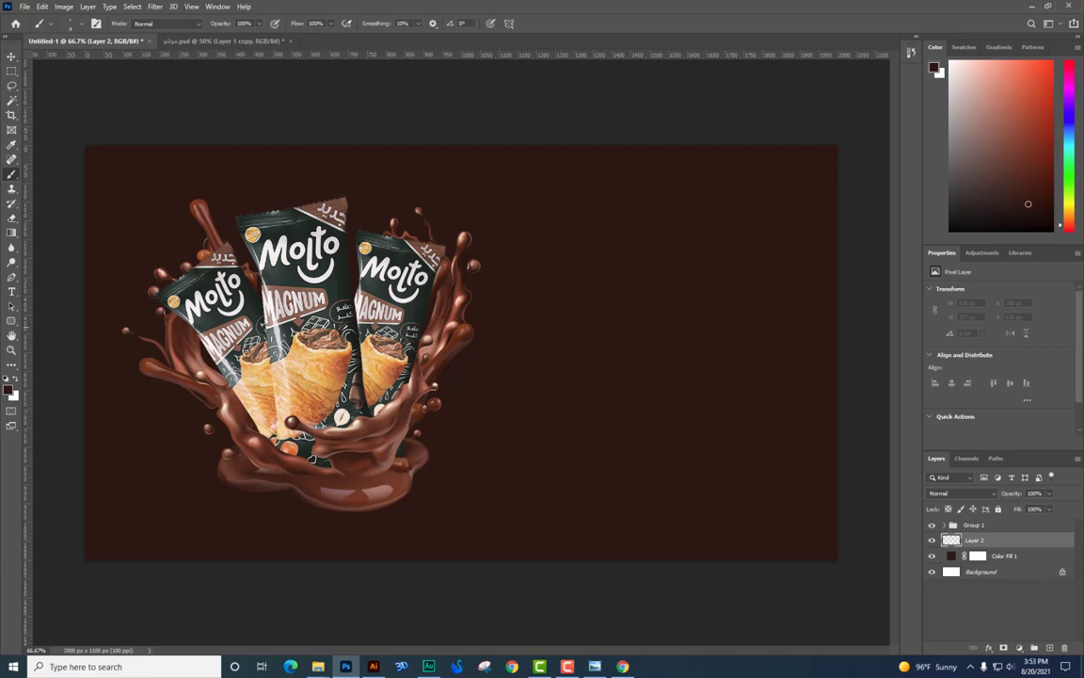
{"action": "left_click", "coordinate": [10, 388]}
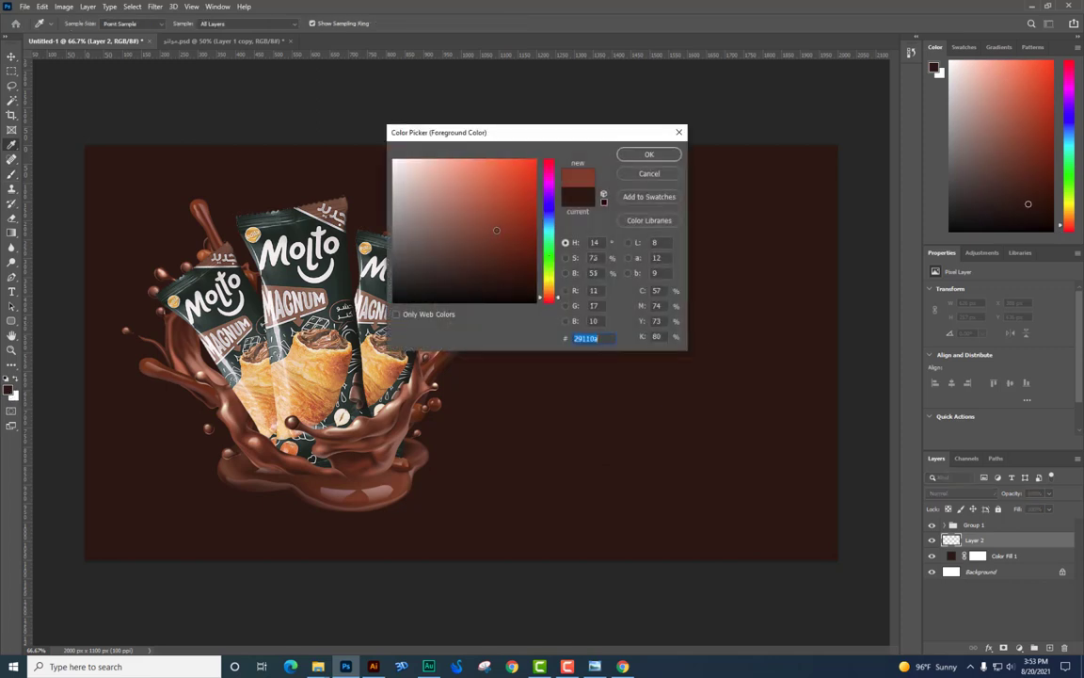
{"action": "key", "text": "Return"}
{"action": "right_click", "coordinate": [647, 324]}
{"action": "left_click", "coordinate": [765, 347]}
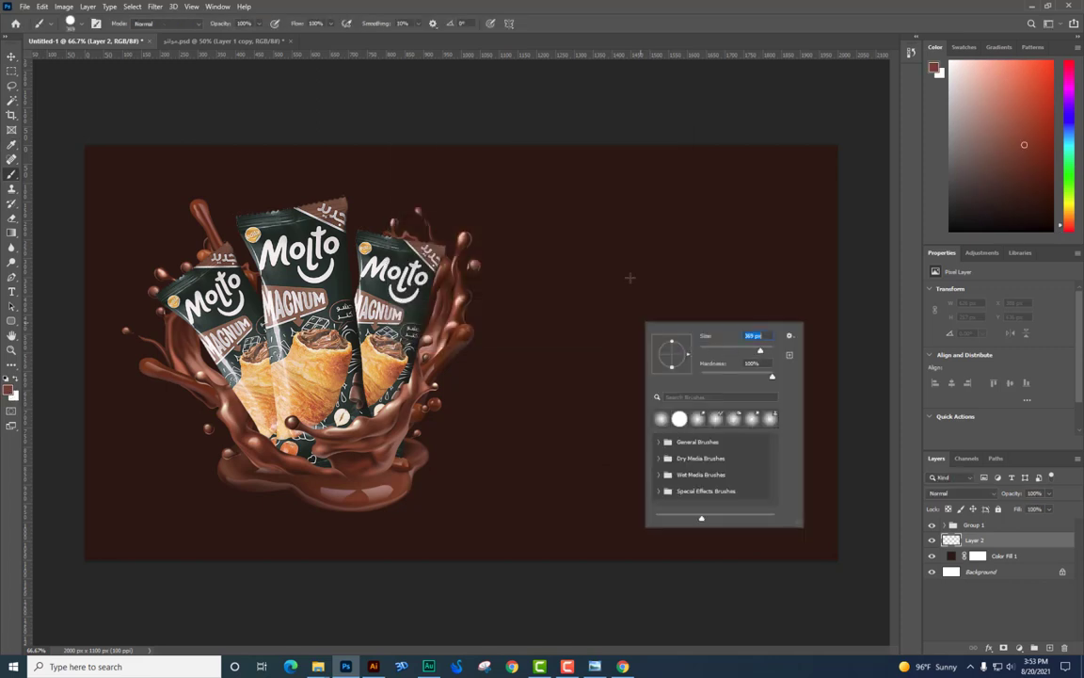
{"action": "left_click", "coordinate": [581, 317]}
{"action": "key", "text": "ctrl+z"}
{"action": "right_click", "coordinate": [644, 354]}
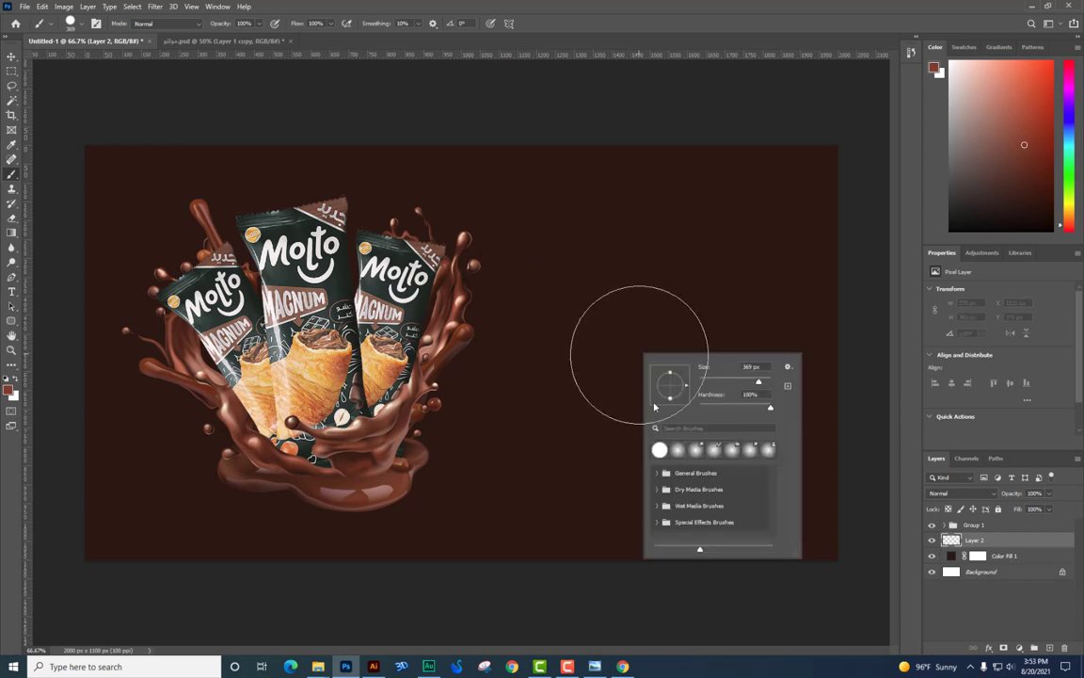
{"action": "left_click", "coordinate": [685, 452]}
{"action": "left_click", "coordinate": [580, 302]}
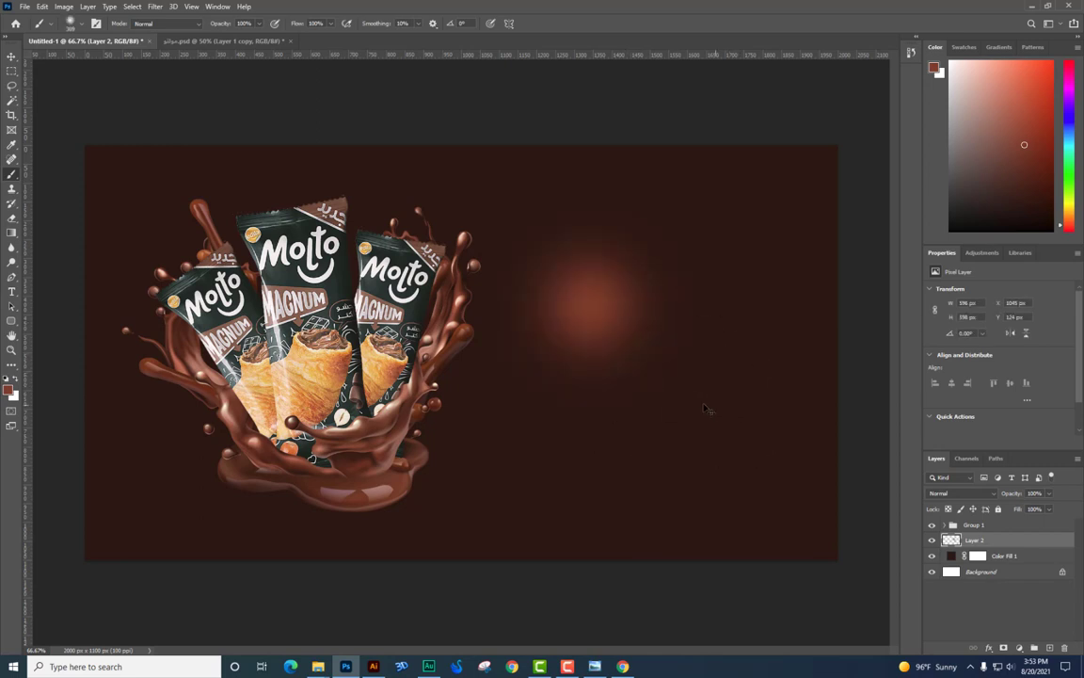
{"action": "key", "text": "ctrl+t"}
{"action": "mouse_move", "coordinate": [701, 416]}
{"action": "left_mouse_down"}
{"action": "mouse_move", "coordinate": [758, 464]}
{"action": "mouse_move", "coordinate": [466, 409]}
{"action": "left_mouse_up"}
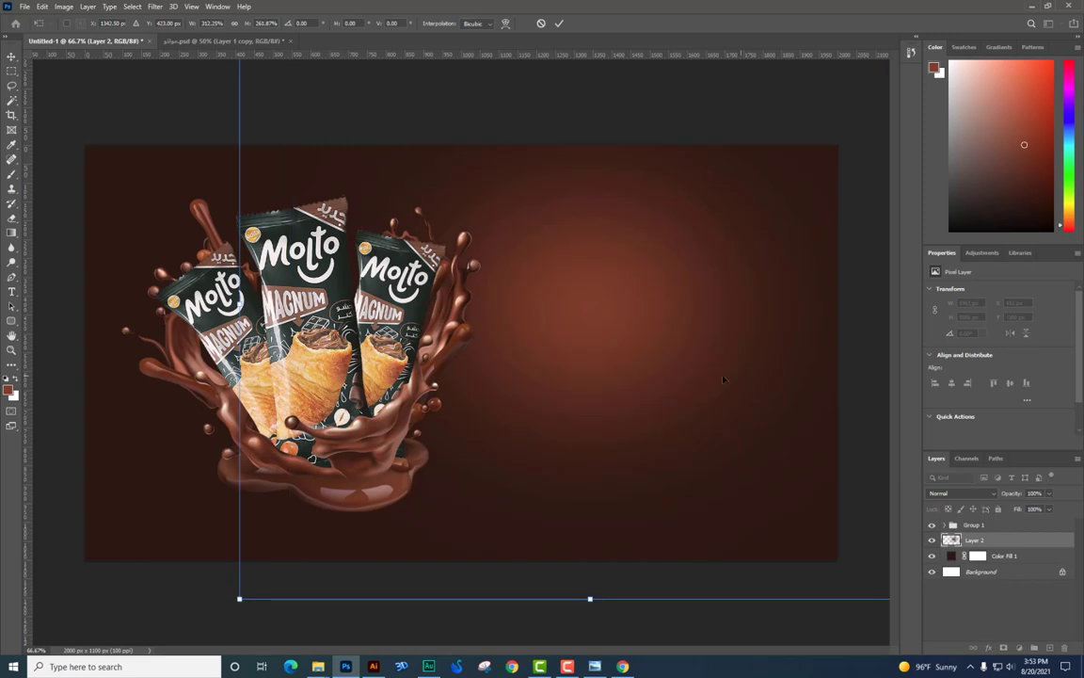
{"action": "key", "text": "Return"}
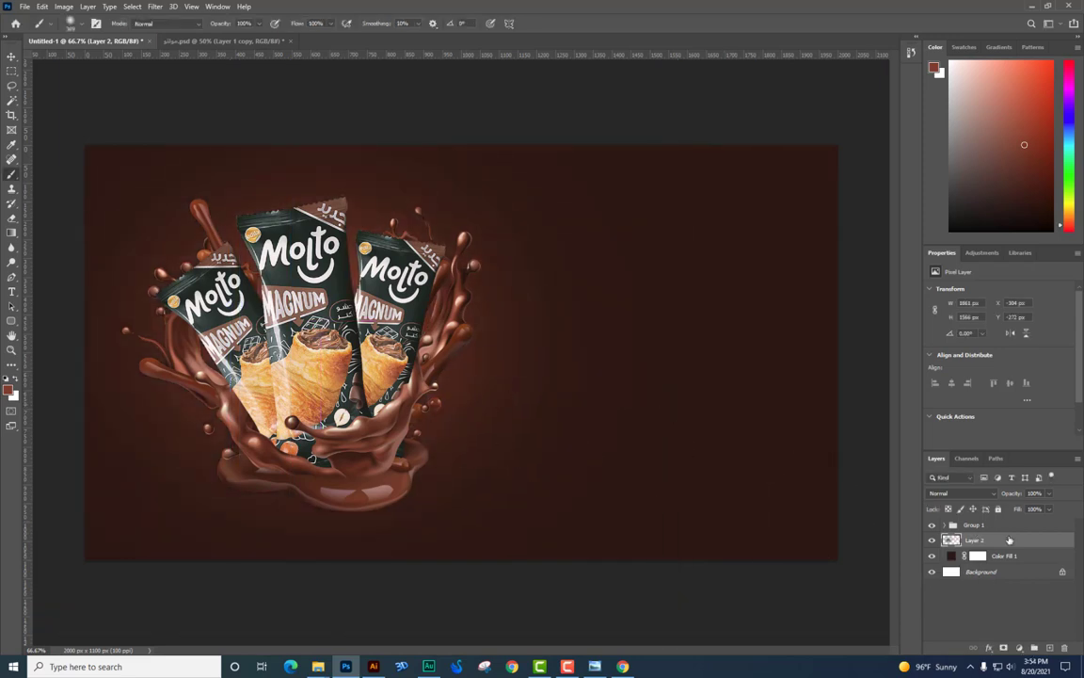
- On a new Layer 3, paint a soft orange glow and enlarge it behind the products on the left
{"action": "left_click", "coordinate": [1050, 649]}
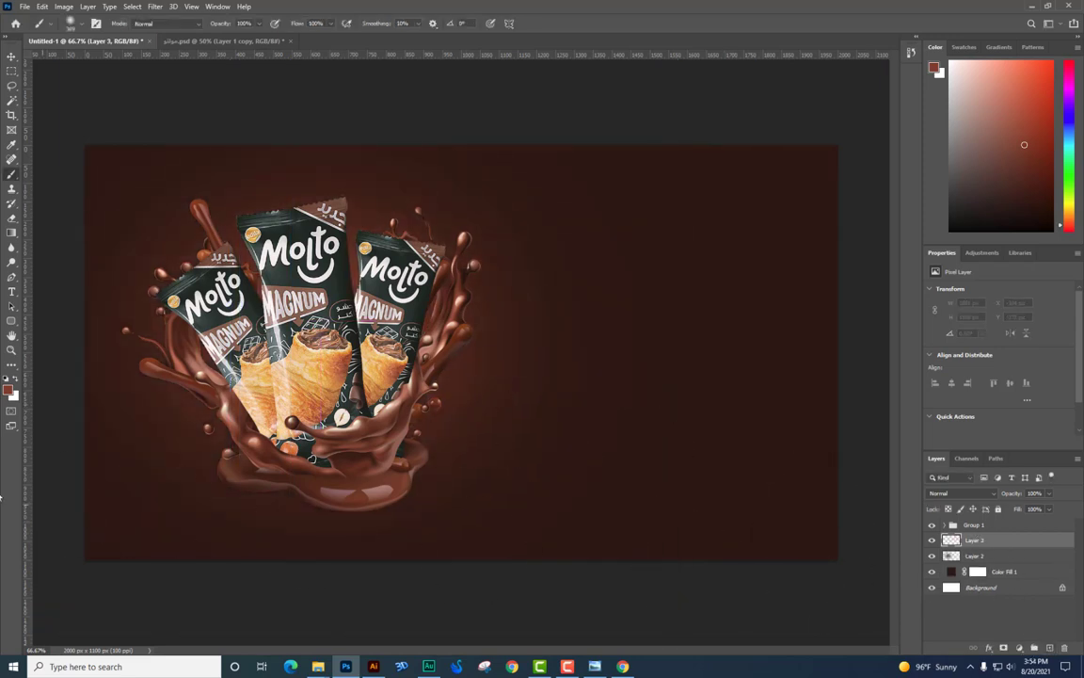
{"action": "left_click", "coordinate": [9, 391]}
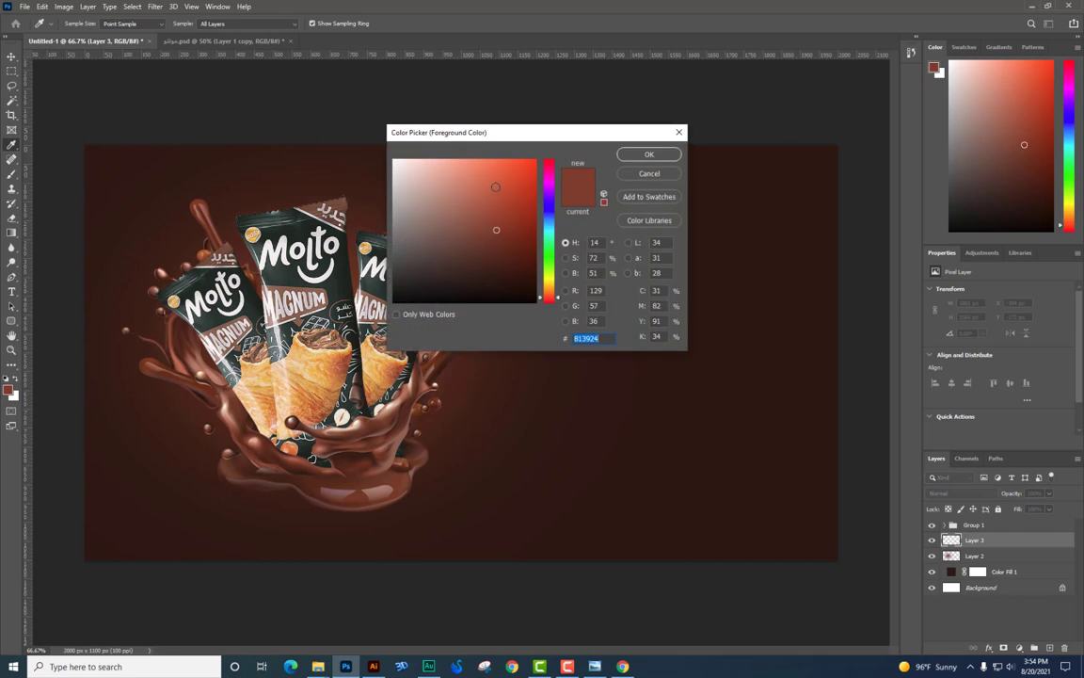
{"action": "key", "text": "Return"}
{"action": "left_click", "coordinate": [564, 332]}
{"action": "key", "text": "ctrl+t"}
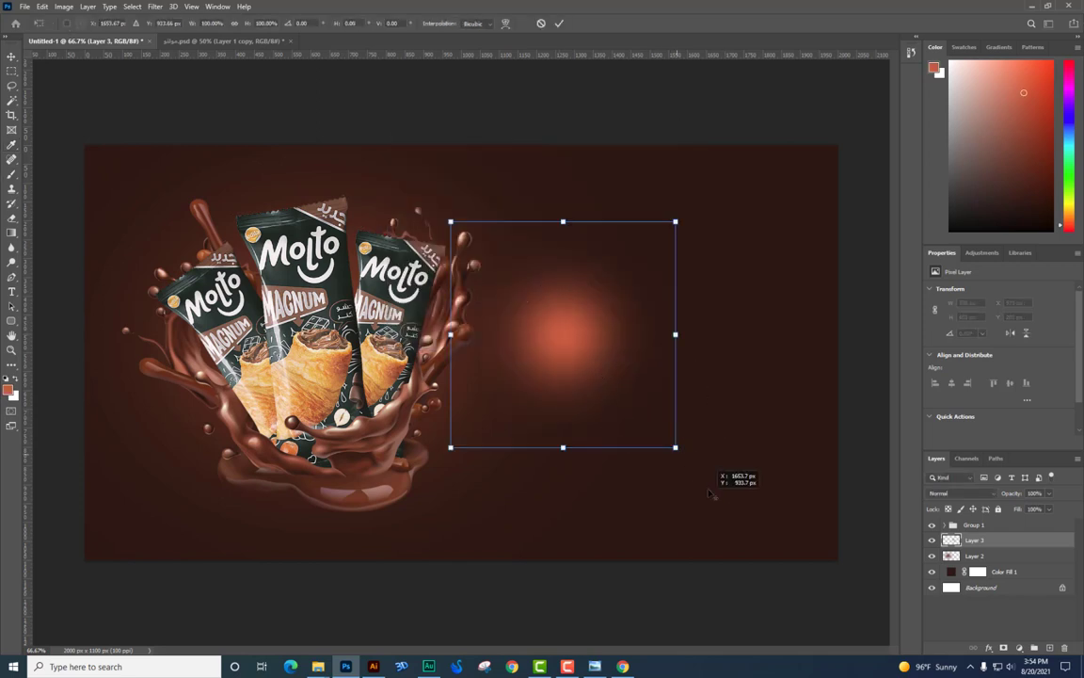
{"action": "left_click_drag", "start_coordinate": [674, 447], "coordinate": [825, 559]}
{"action": "left_click_drag", "start_coordinate": [630, 383], "coordinate": [379, 383]}
{"action": "mouse_move", "coordinate": [576, 114]}
{"action": "left_mouse_down"}
{"action": "mouse_move", "coordinate": [656, 58]}
{"action": "mouse_move", "coordinate": [649, 49]}
{"action": "left_mouse_up"}
{"action": "left_click_drag", "start_coordinate": [396, 148], "coordinate": [436, 151]}
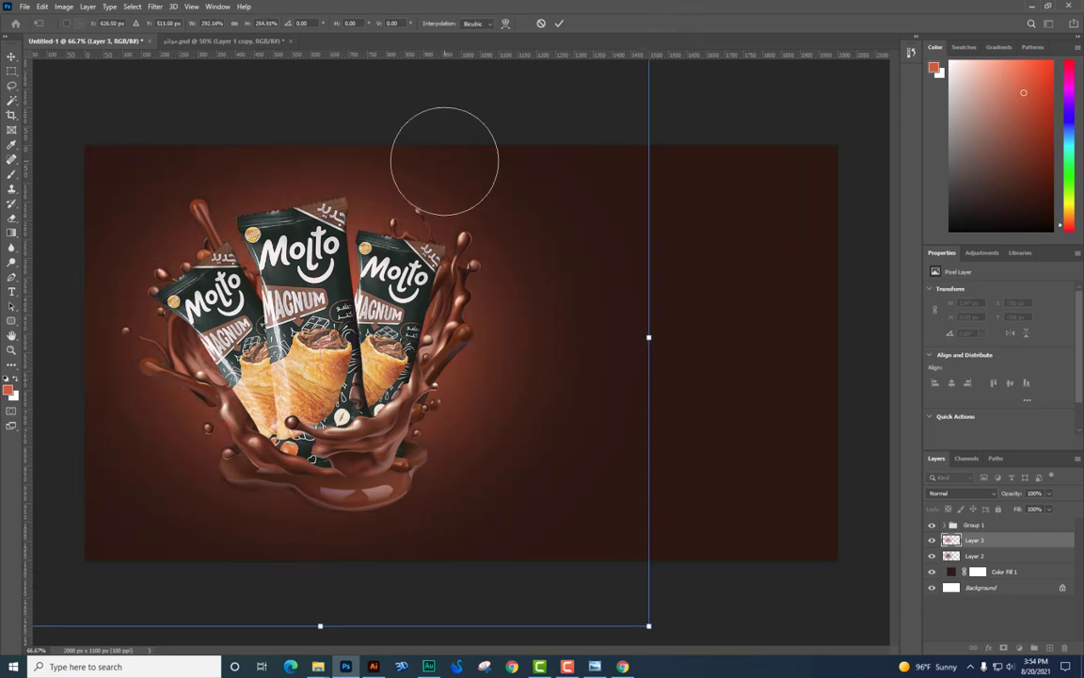
{"action": "key", "text": "Return"}
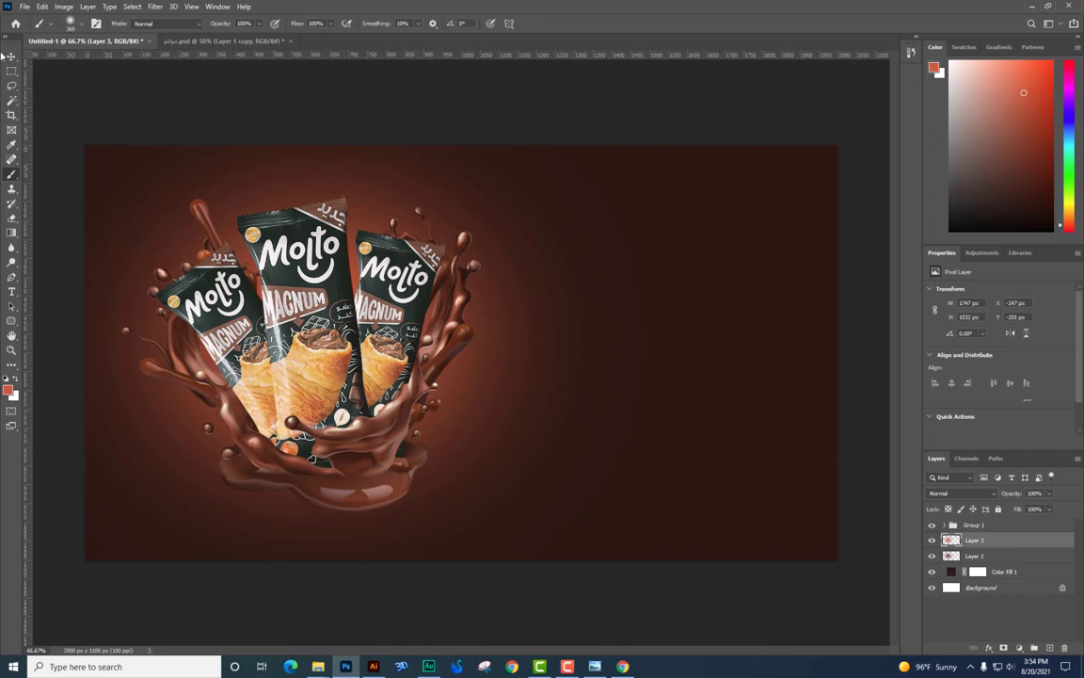
{"action": "left_click", "coordinate": [10, 56]}
{"action": "mouse_move", "coordinate": [318, 667]}
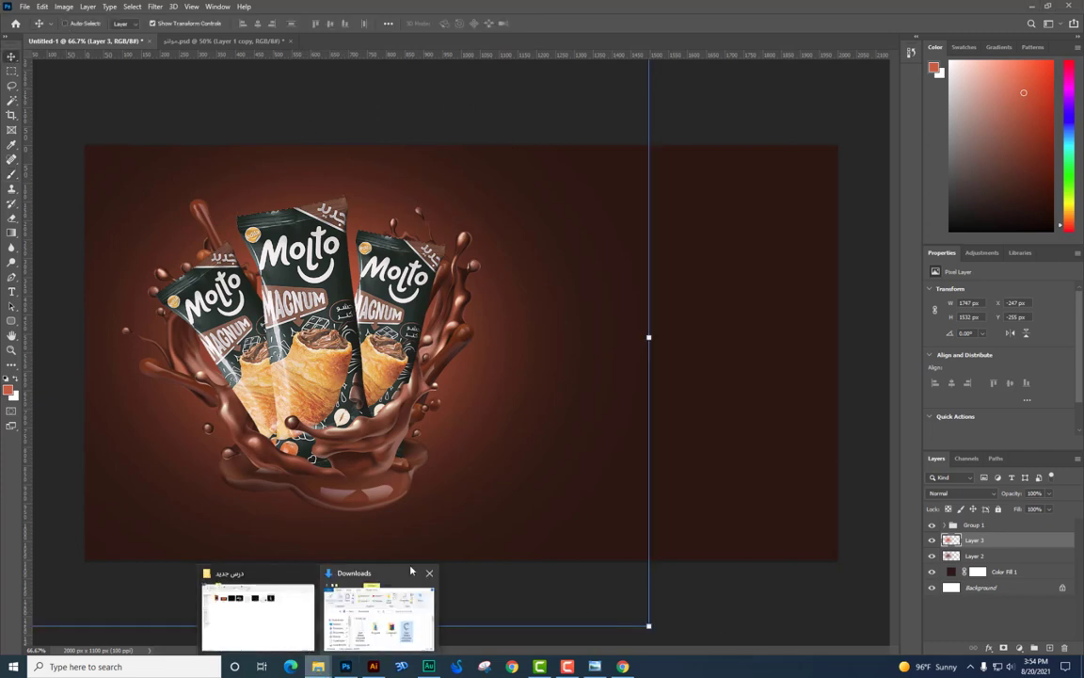
- Drag باترن.jpg from the درس جديد folder into the Molto ad canvas
{"action": "left_click", "coordinate": [273, 602]}
{"action": "left_click", "coordinate": [538, 374]}
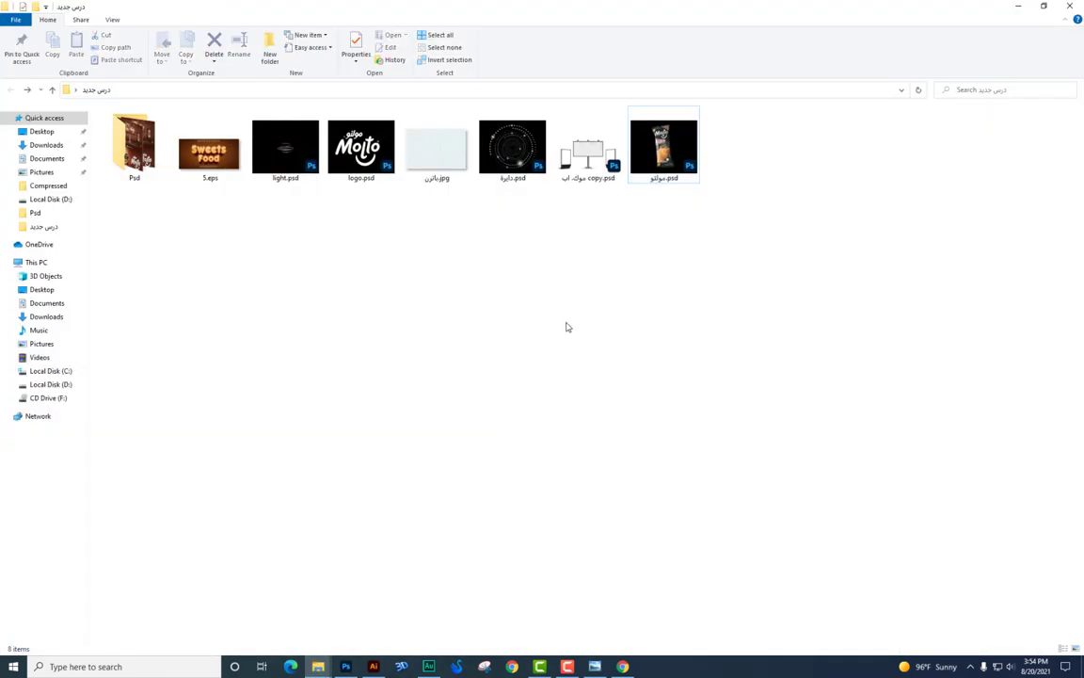
{"action": "mouse_move", "coordinate": [437, 148]}
{"action": "left_mouse_down"}
{"action": "mouse_move", "coordinate": [331, 652]}
{"action": "mouse_move", "coordinate": [472, 336]}
{"action": "left_mouse_up"}
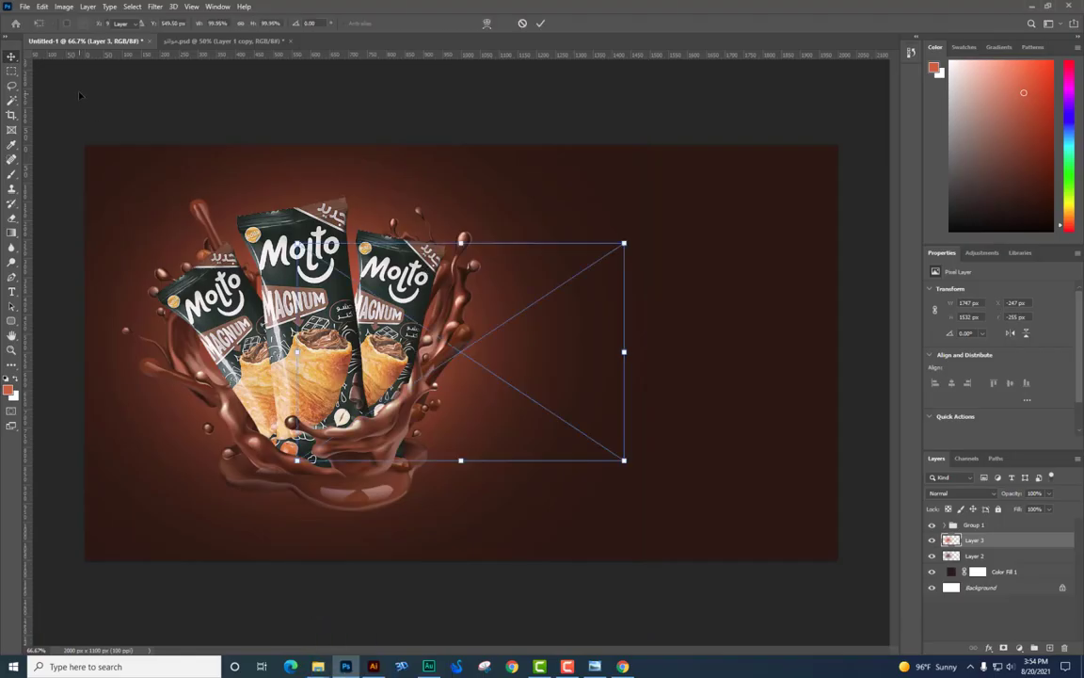
- Set the باترن pattern to Color Burn, scale it over the whole canvas, and fade it to 10% opacity
{"action": "left_click", "coordinate": [981, 496]}
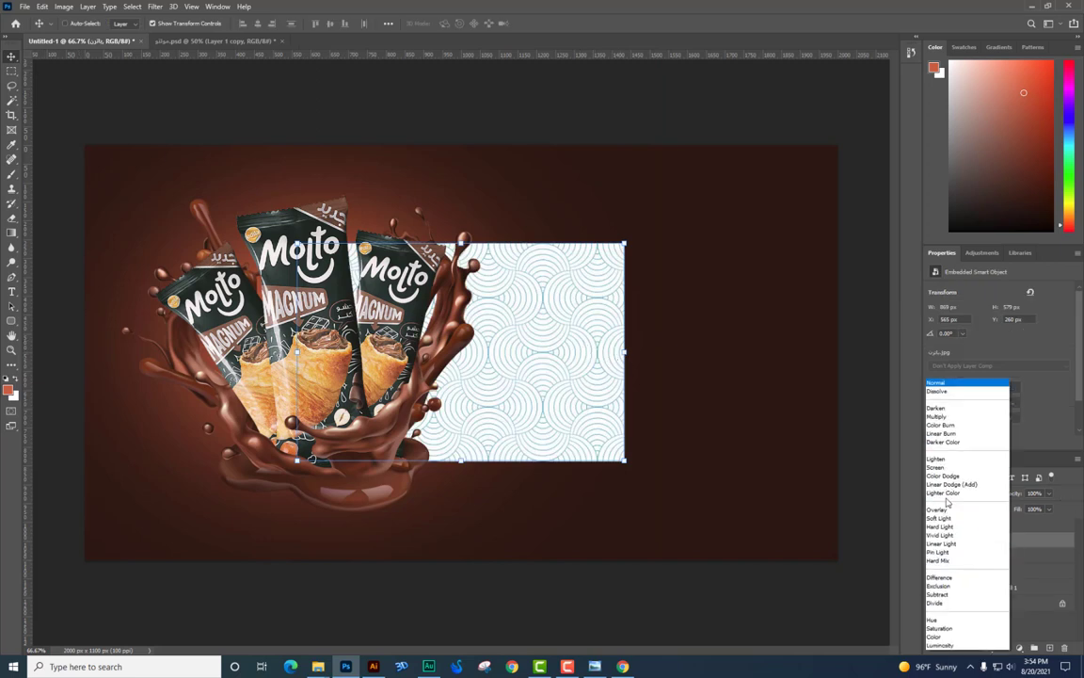
{"action": "left_click", "coordinate": [953, 646]}
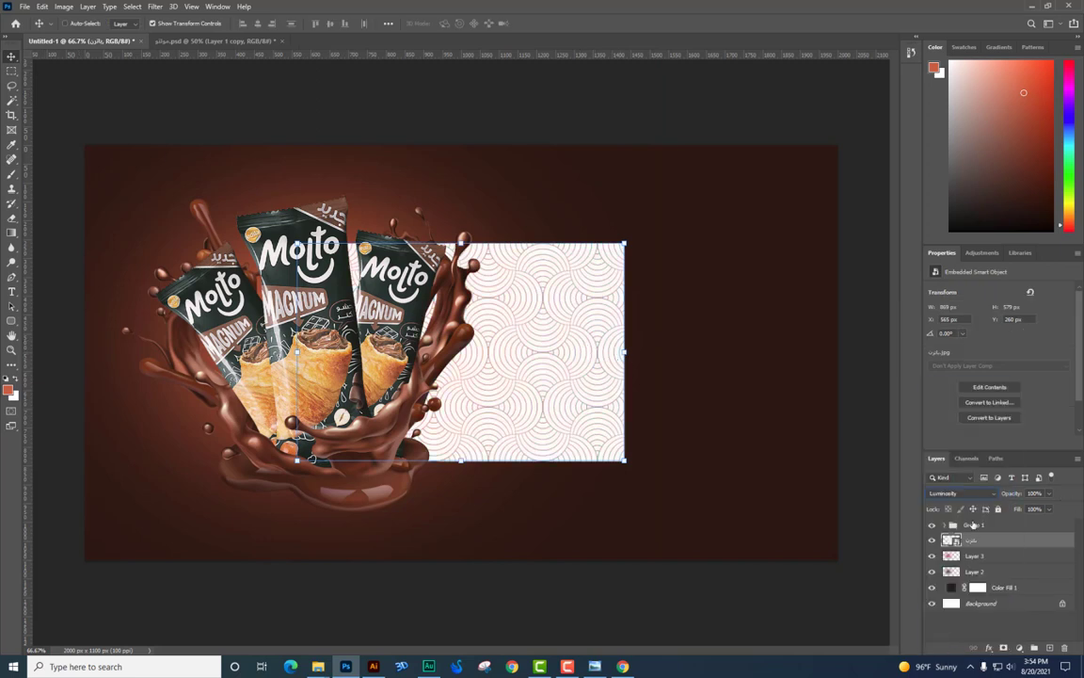
{"action": "left_click", "coordinate": [960, 493]}
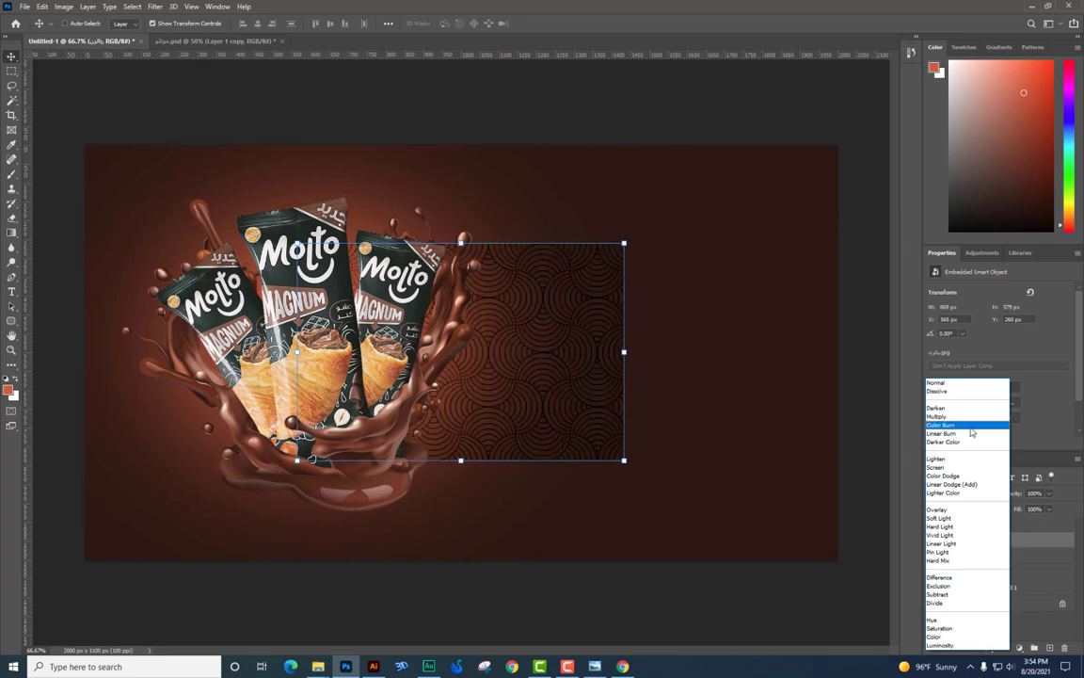
{"action": "left_click", "coordinate": [958, 425]}
{"action": "mouse_move", "coordinate": [624, 243]}
{"action": "left_mouse_down"}
{"action": "mouse_move", "coordinate": [838, 134]}
{"action": "mouse_move", "coordinate": [846, 95]}
{"action": "left_mouse_up"}
{"action": "key", "text": "Return"}
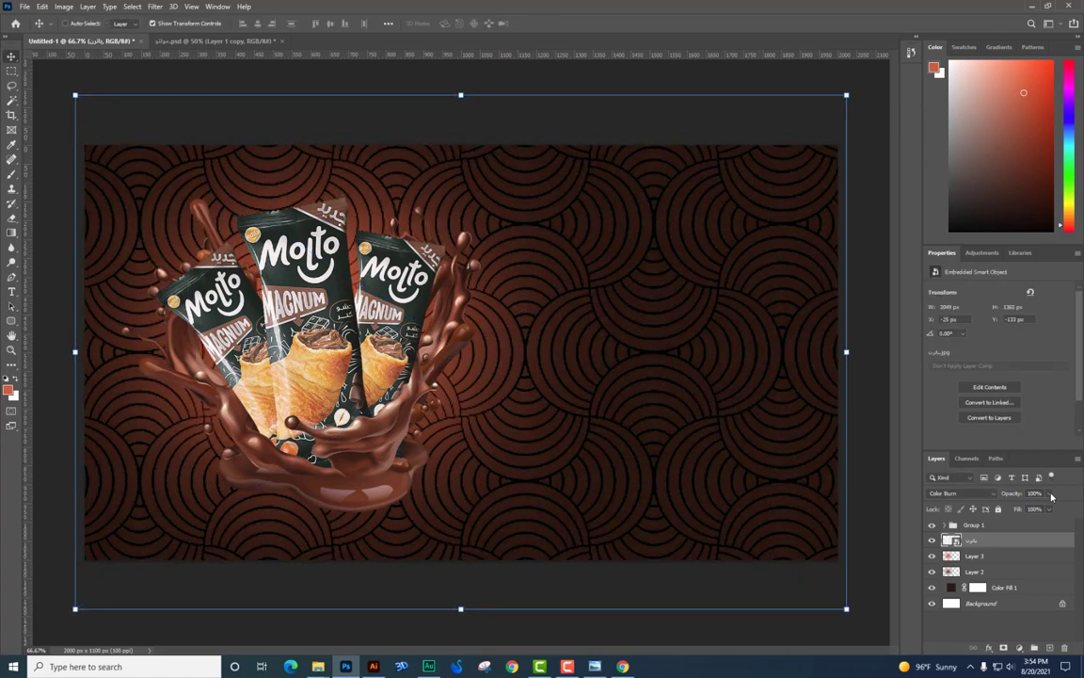
{"action": "left_click_drag", "start_coordinate": [1052, 497], "coordinate": [1003, 508]}
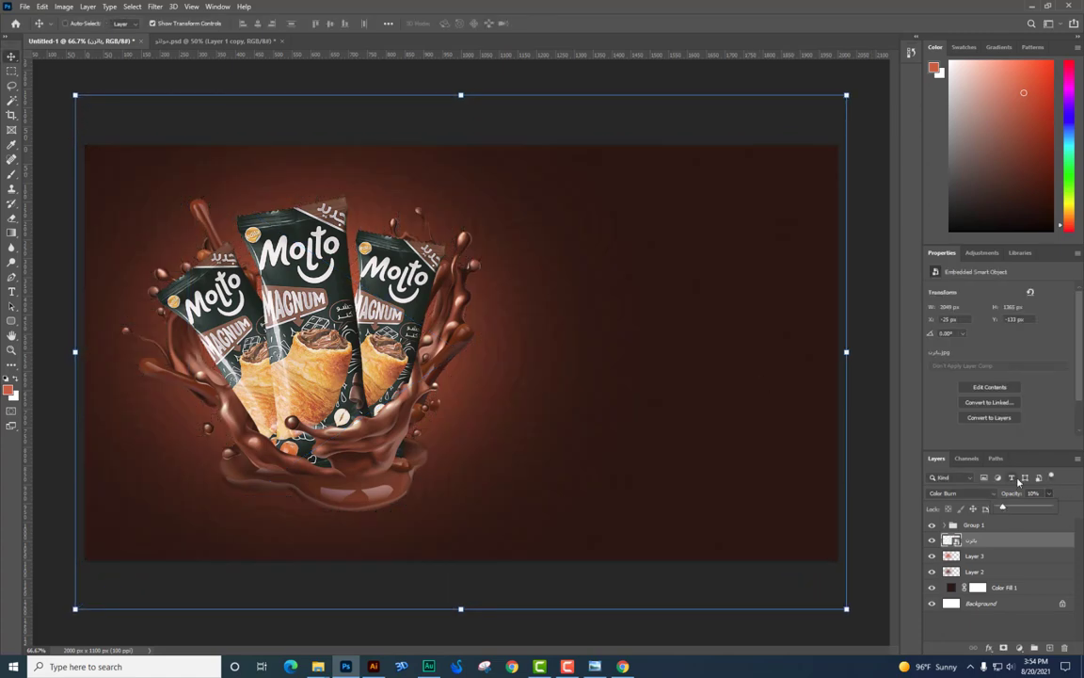
{"action": "left_click", "coordinate": [154, 7]}
{"action": "mouse_move", "coordinate": [166, 172]}
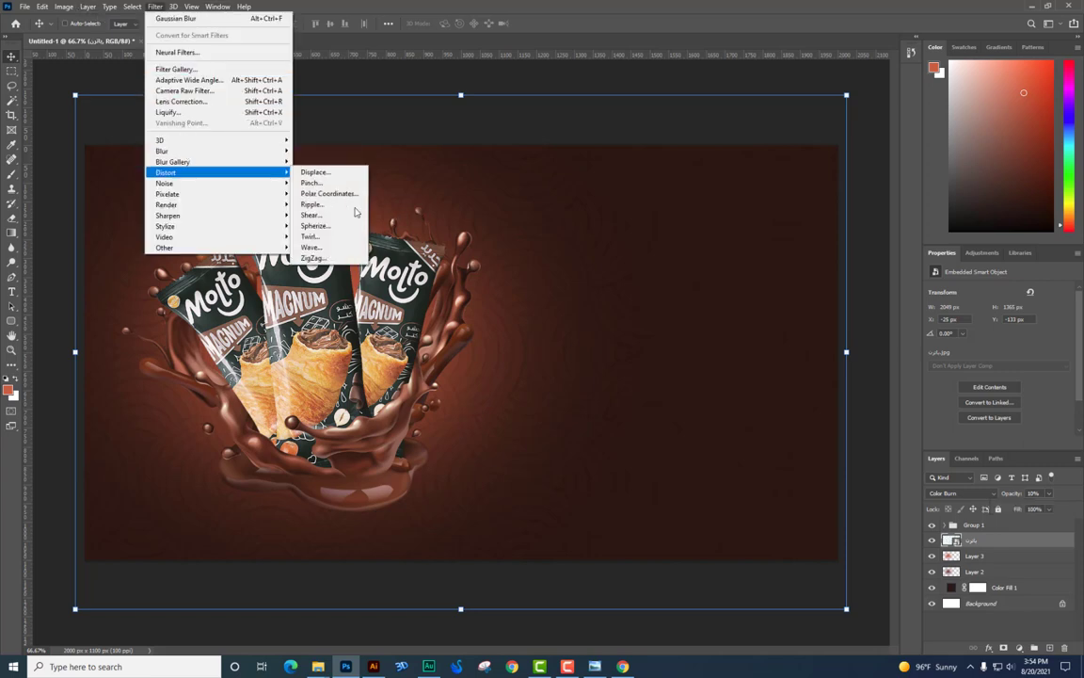
- Apply a 3.5 px Gaussian blur to the pattern and lower its opacity to 7%
{"action": "left_click", "coordinate": [322, 193]}
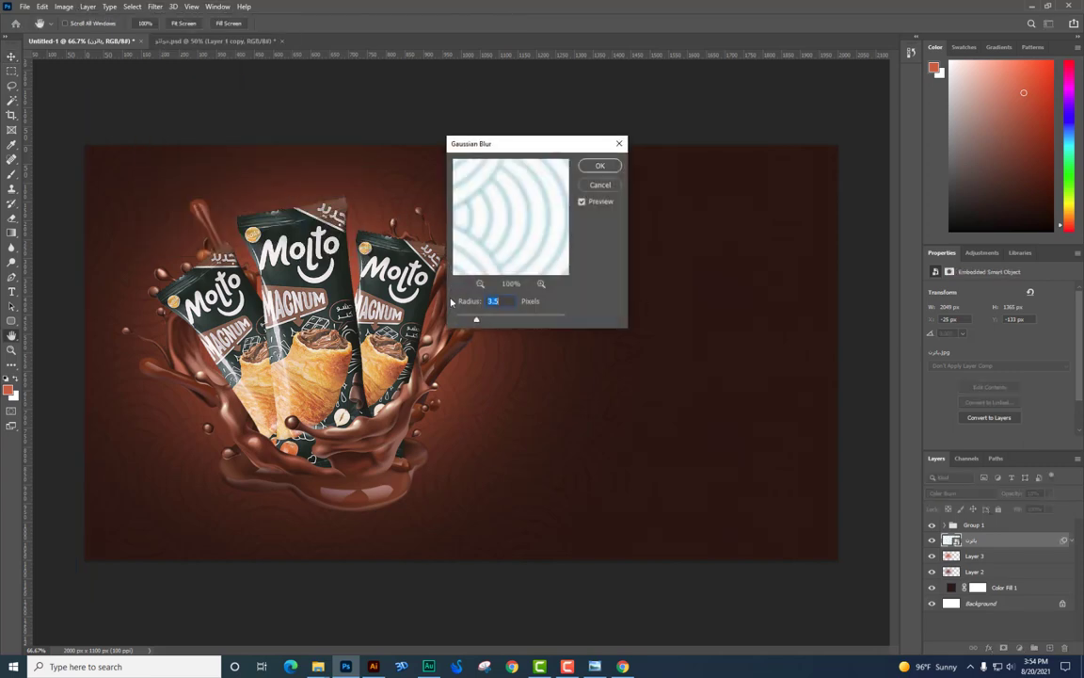
{"action": "left_click", "coordinate": [595, 162]}
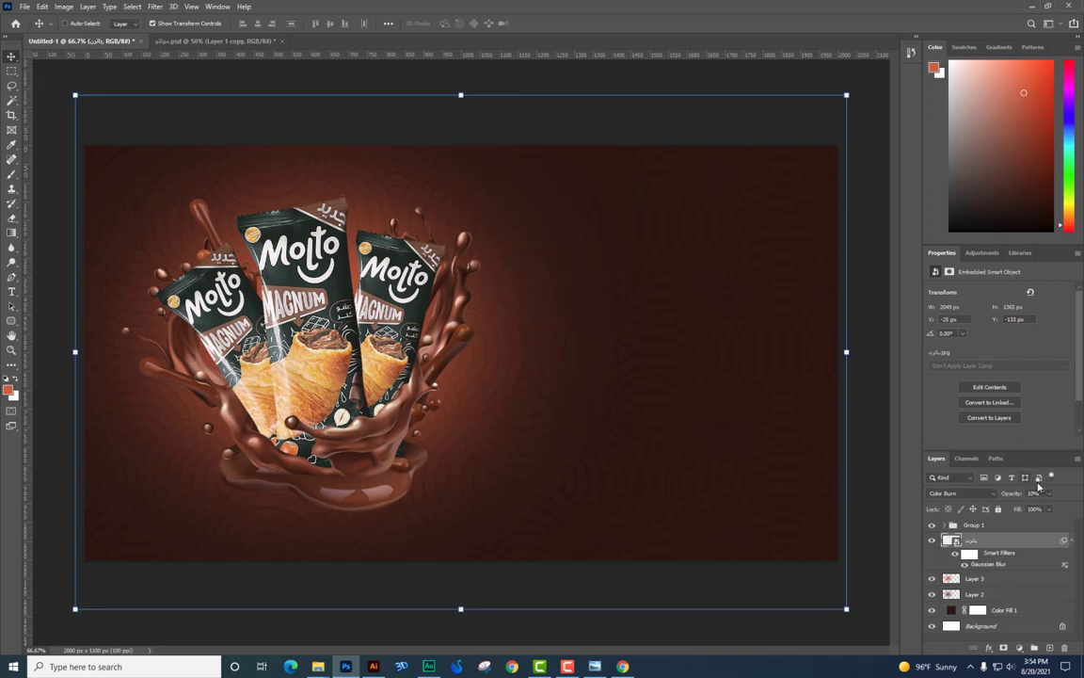
{"action": "left_click", "coordinate": [1047, 494]}
{"action": "left_click", "coordinate": [12, 60]}
{"action": "right_click", "coordinate": [683, 477]}
{"action": "left_click", "coordinate": [796, 512]}
- On a new layer, paint a soft black #000000 dot and stretch it into a wide shadow under the splash
{"action": "left_click", "coordinate": [1049, 648]}
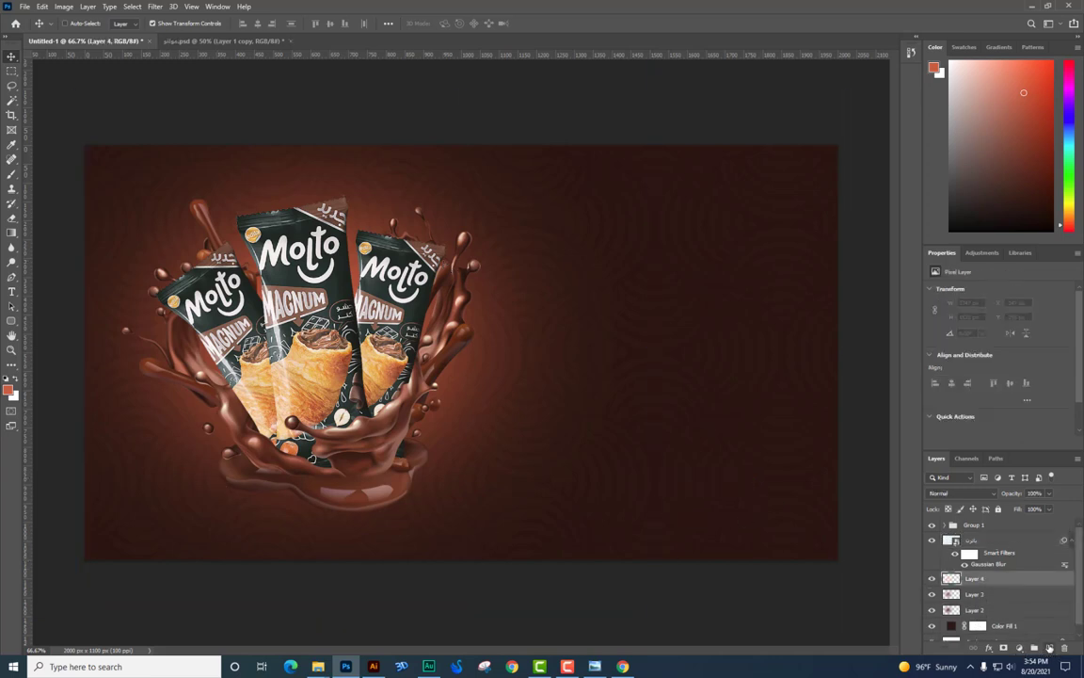
{"action": "left_click", "coordinate": [13, 175]}
{"action": "left_click", "coordinate": [8, 389]}
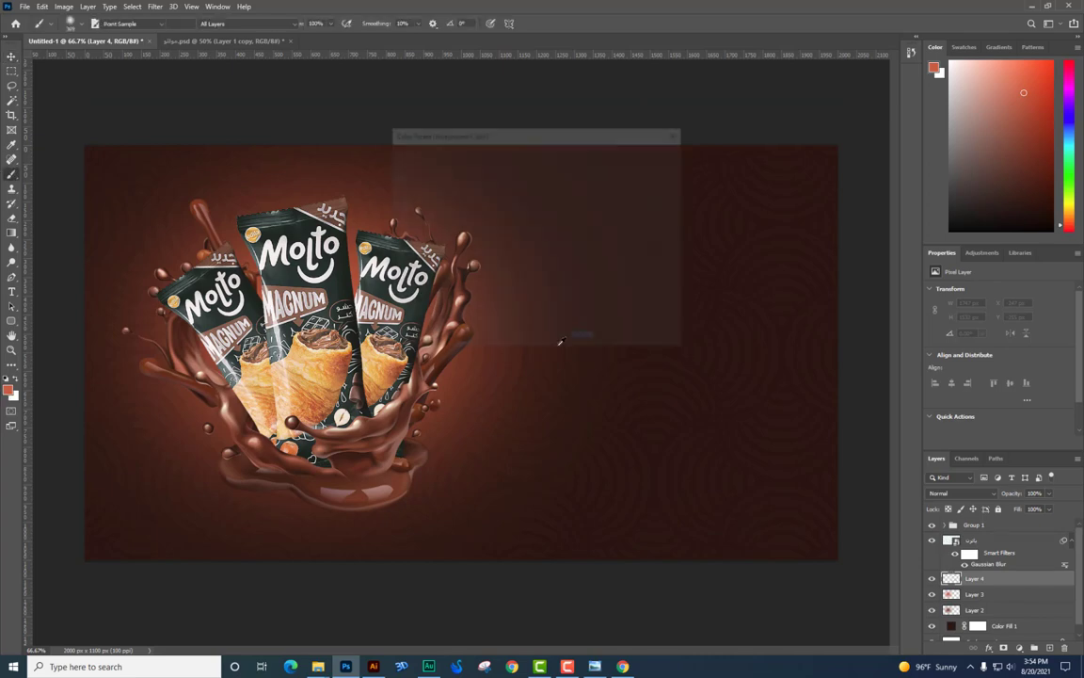
{"action": "type", "text": "000000"}
{"action": "key", "text": "Return"}
{"action": "left_click", "coordinate": [555, 372]}
{"action": "key", "text": "ctrl+t"}
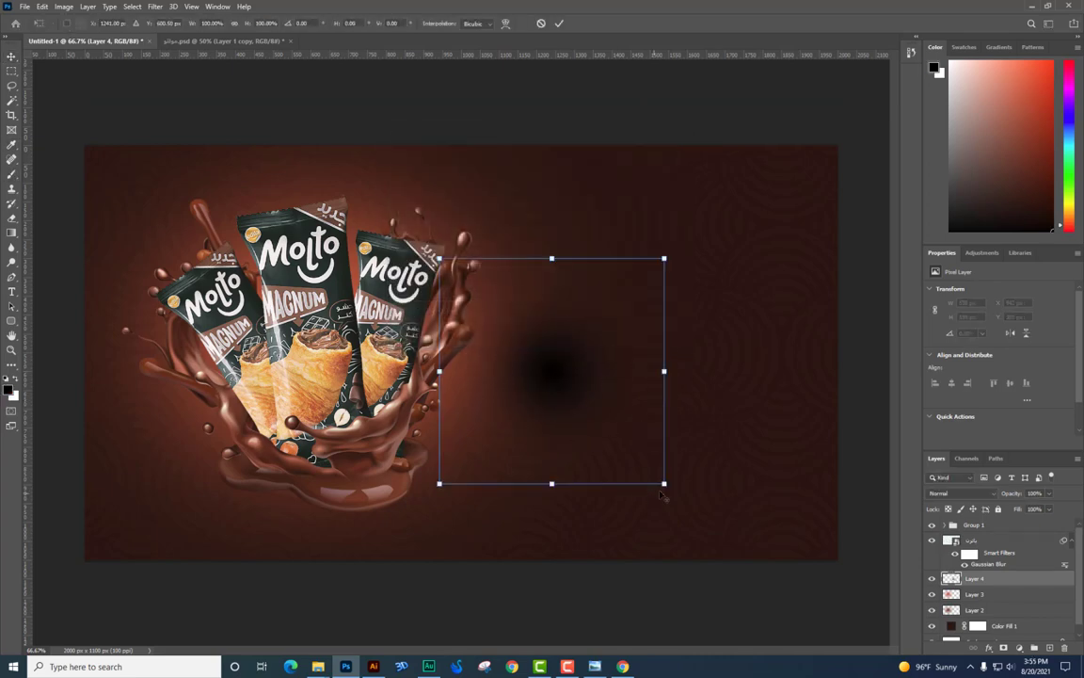
{"action": "left_click_drag", "start_coordinate": [663, 482], "coordinate": [830, 479]}
{"action": "left_click_drag", "start_coordinate": [686, 378], "coordinate": [461, 476]}
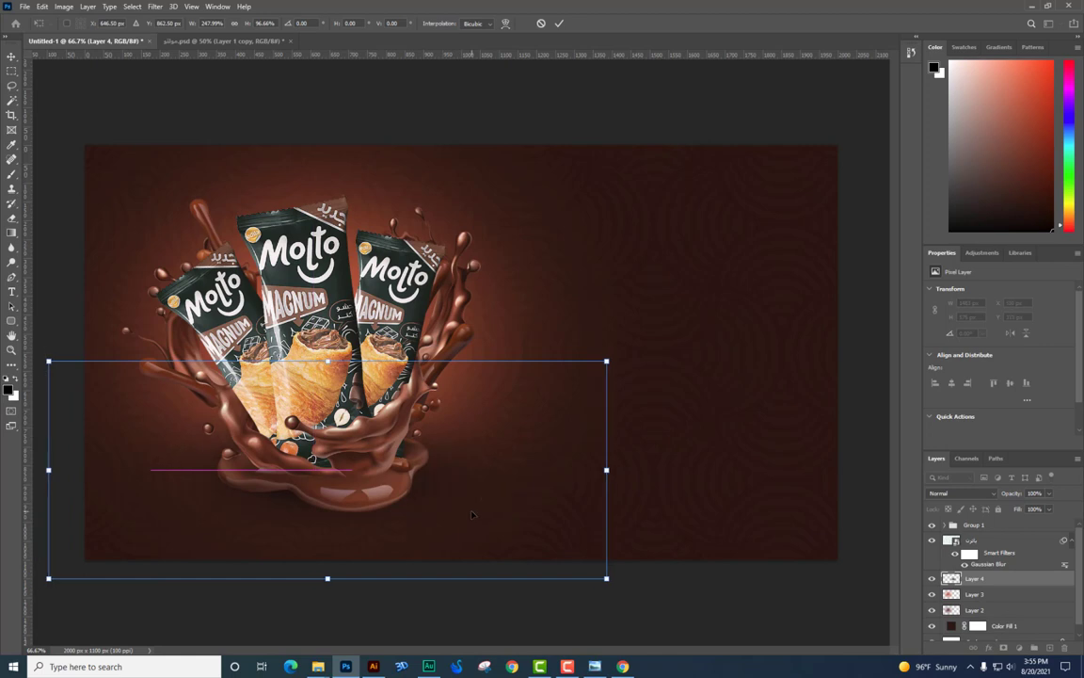
- Warp the shadow's bottom edge upward, then shift and flatten it beneath the chocolate splash
{"action": "right_click", "coordinate": [379, 278]}
{"action": "left_click", "coordinate": [398, 352]}
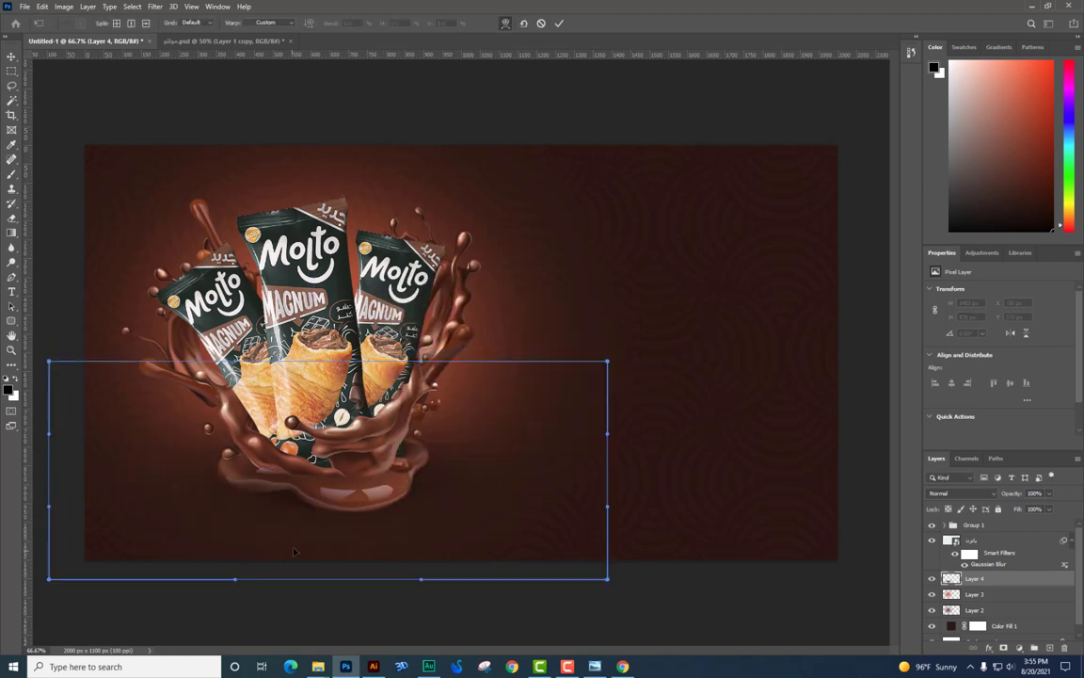
{"action": "left_click_drag", "start_coordinate": [282, 577], "coordinate": [303, 527]}
{"action": "key", "text": "Return"}
{"action": "left_click", "coordinate": [12, 57]}
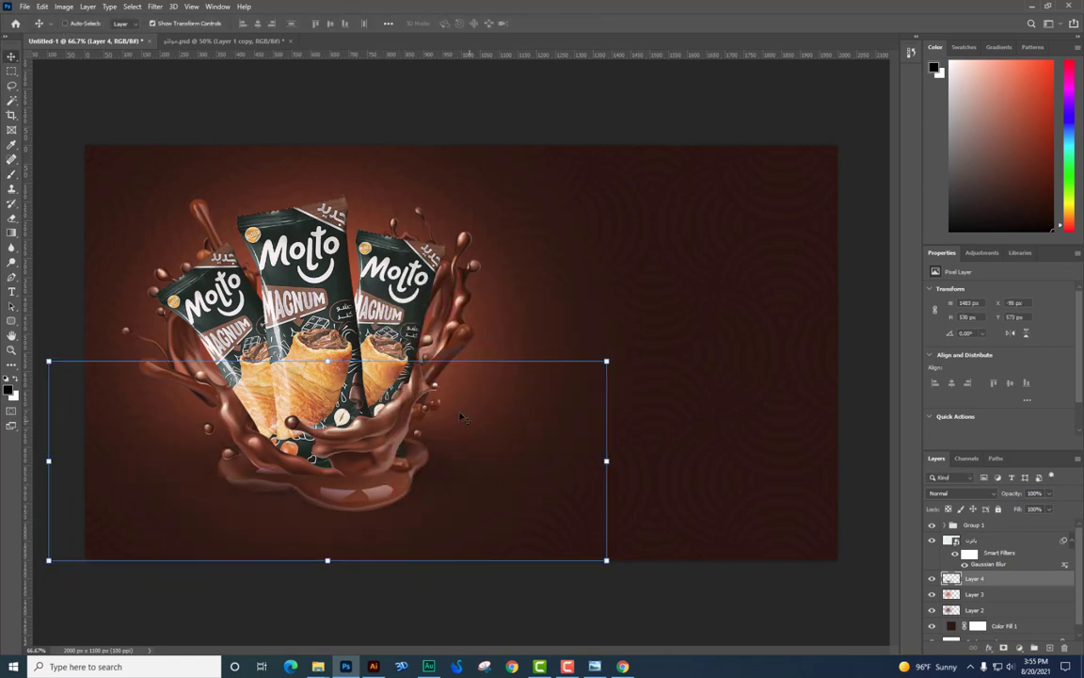
{"action": "mouse_move", "coordinate": [455, 406]}
{"action": "left_mouse_down"}
{"action": "mouse_move", "coordinate": [455, 435]}
{"action": "mouse_move", "coordinate": [443, 435]}
{"action": "left_mouse_up"}
{"action": "key", "text": "ctrl+t"}
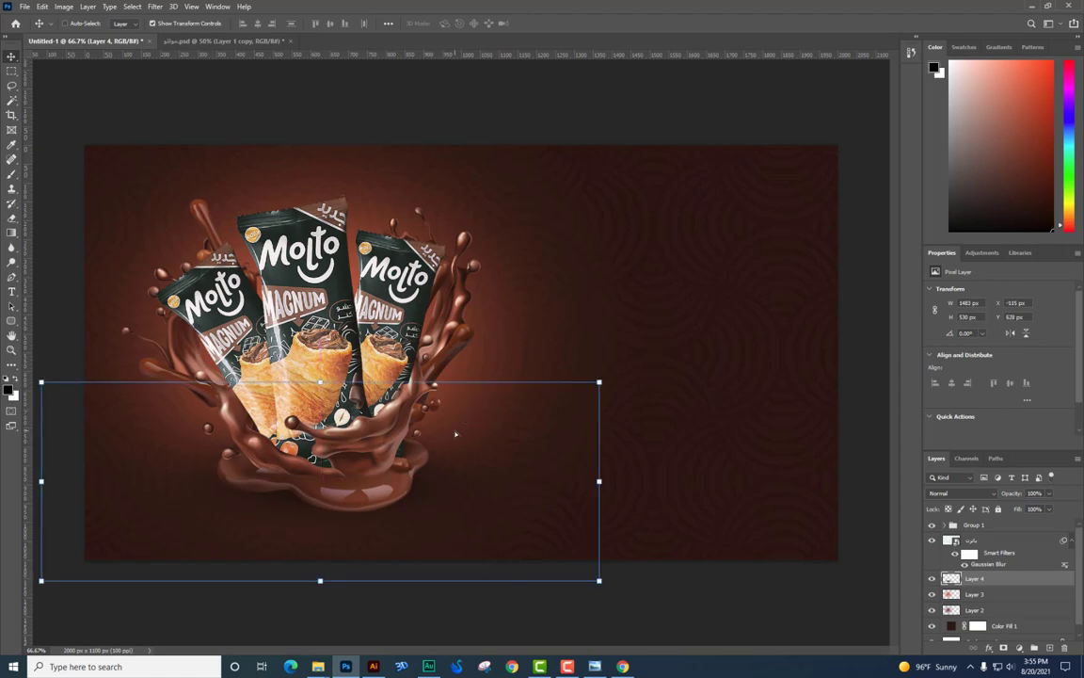
{"action": "left_click_drag", "start_coordinate": [318, 379], "coordinate": [318, 398]}
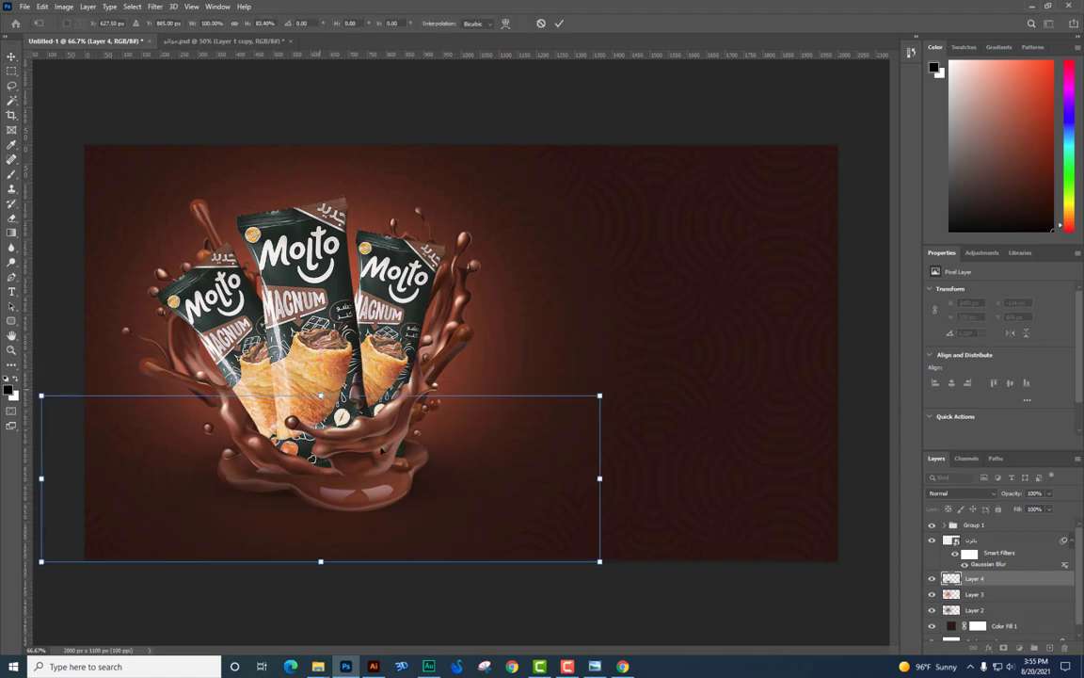
{"action": "key", "text": "Return"}
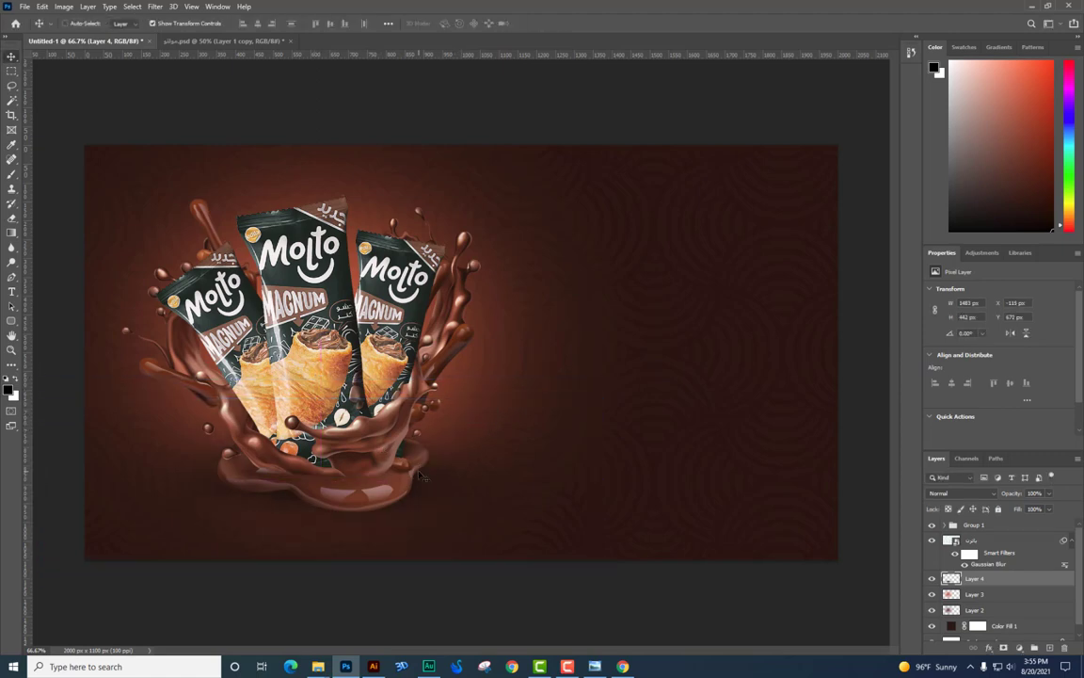
{"action": "right_click", "coordinate": [622, 416]}
{"action": "left_click", "coordinate": [640, 423]}
{"action": "right_click", "coordinate": [610, 408]}
{"action": "left_click", "coordinate": [637, 413]}
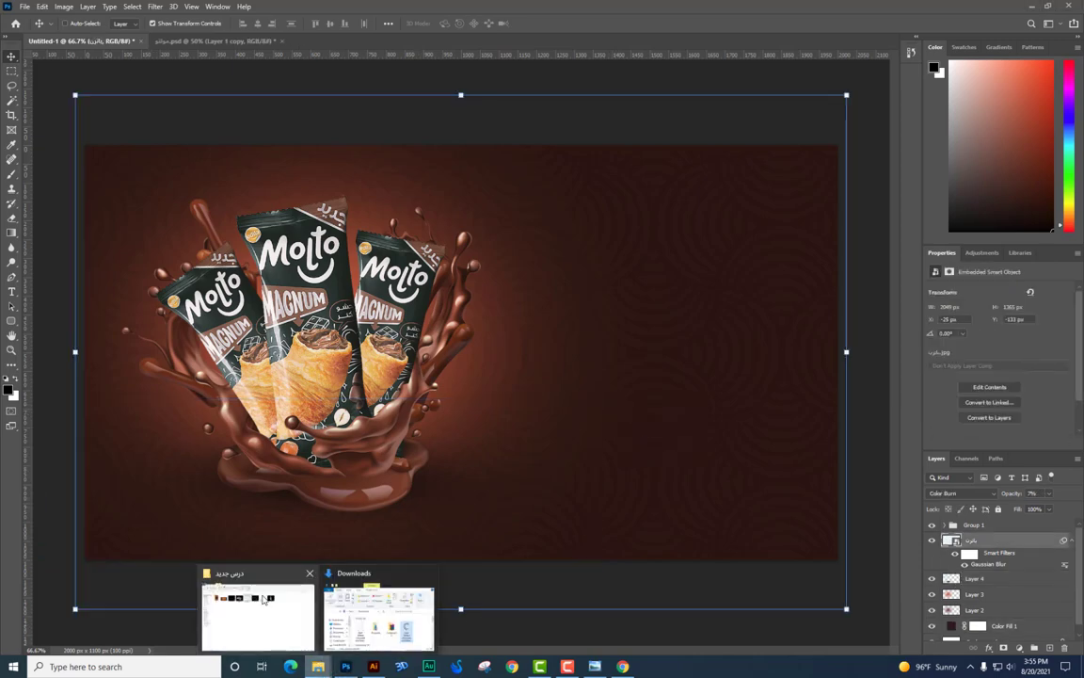
- Bring the dotted circle from دايرة.psd into the ad, scaled and rotated to arch over the packs
{"action": "left_click", "coordinate": [240, 556]}
{"action": "left_click", "coordinate": [513, 146]}
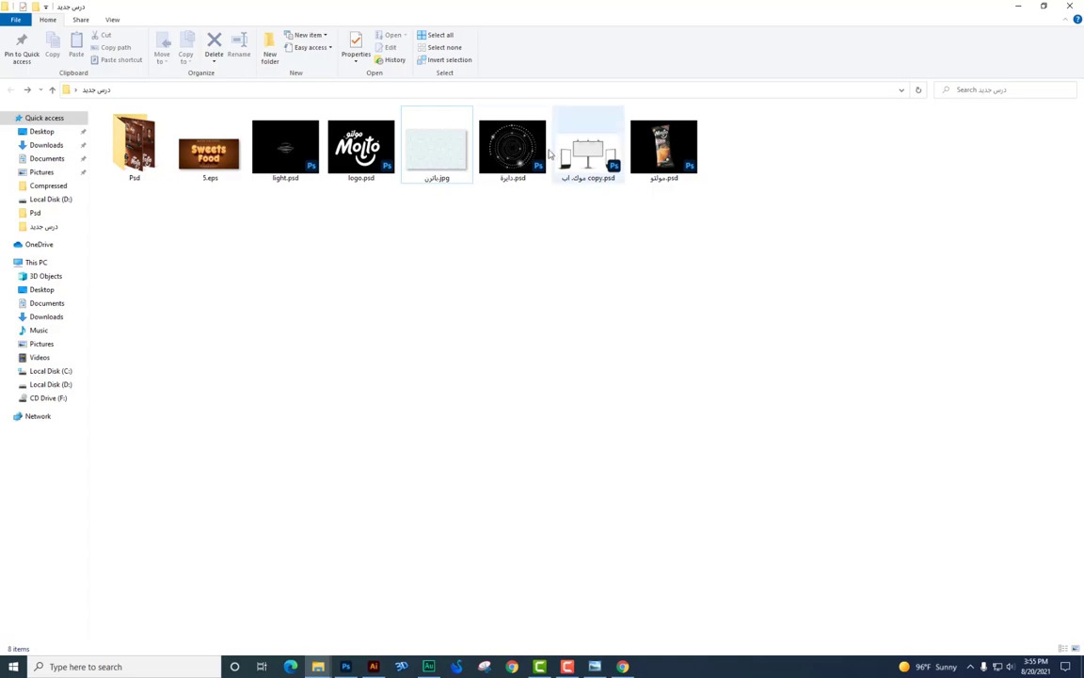
{"action": "double_click", "coordinate": [525, 128]}
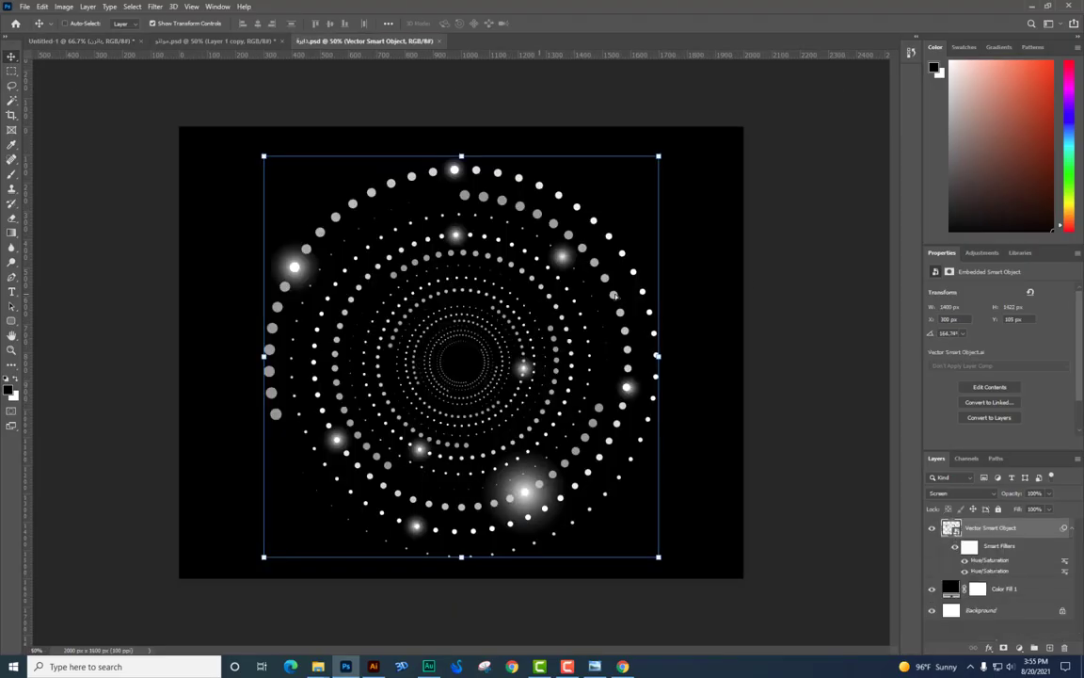
{"action": "mouse_move", "coordinate": [461, 363]}
{"action": "left_mouse_down"}
{"action": "mouse_move", "coordinate": [98, 41]}
{"action": "mouse_move", "coordinate": [596, 107]}
{"action": "left_mouse_up"}
{"action": "left_click_drag", "start_coordinate": [622, 69], "coordinate": [701, 580]}
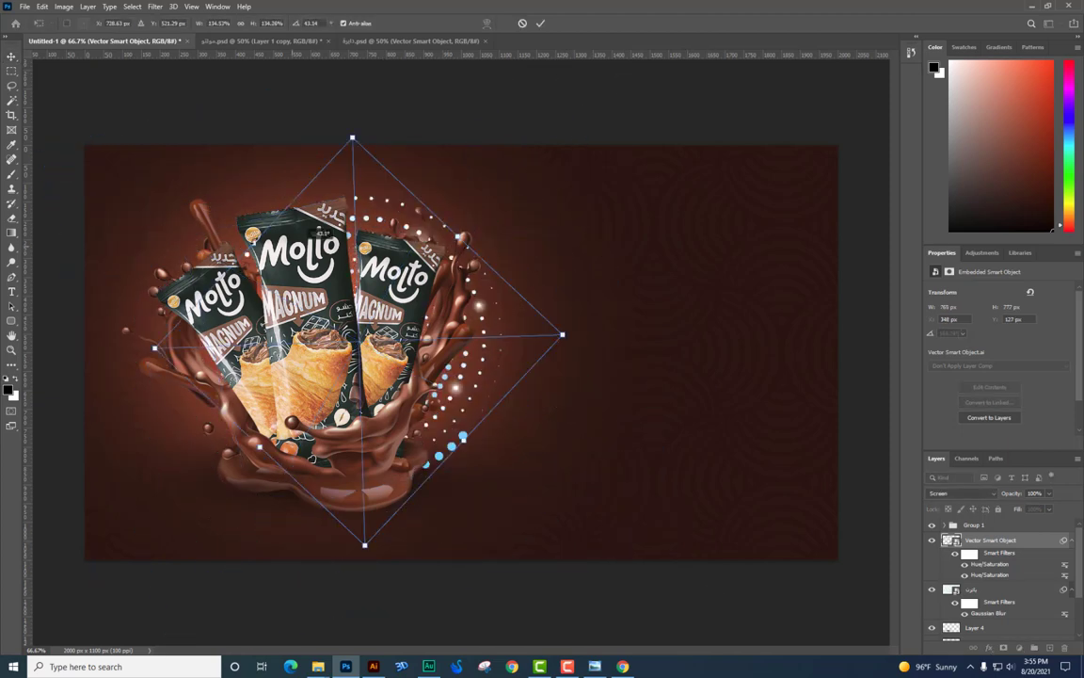
{"action": "mouse_move", "coordinate": [694, 539]}
{"action": "left_mouse_down"}
{"action": "mouse_move", "coordinate": [336, 297]}
{"action": "mouse_move", "coordinate": [415, 286]}
{"action": "mouse_move", "coordinate": [438, 323]}
{"action": "left_mouse_up"}
{"action": "key", "text": "Return"}
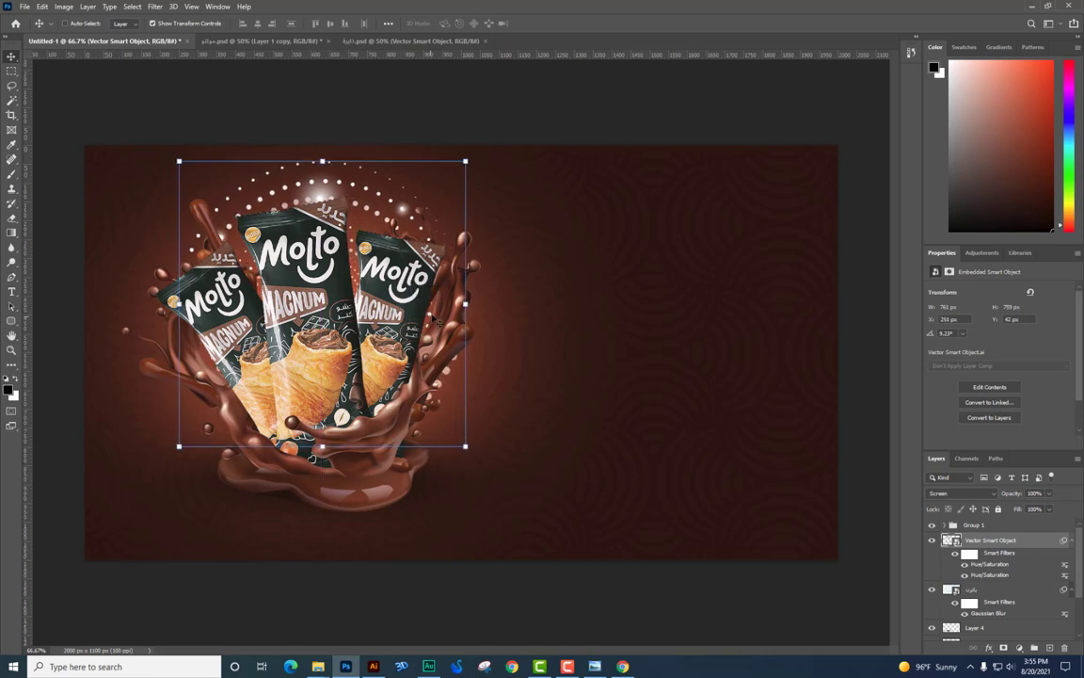
{"action": "left_click", "coordinate": [319, 667]}
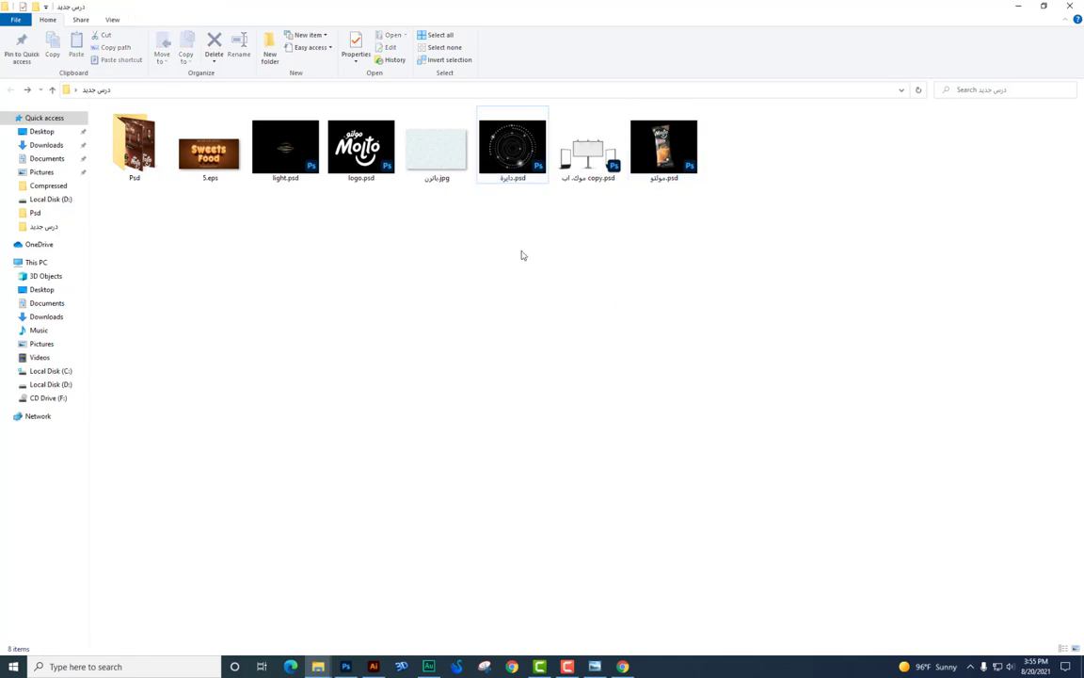
- Import the light.psd swirl above the packs and resize it around them to about 120%
{"action": "double_click", "coordinate": [303, 175]}
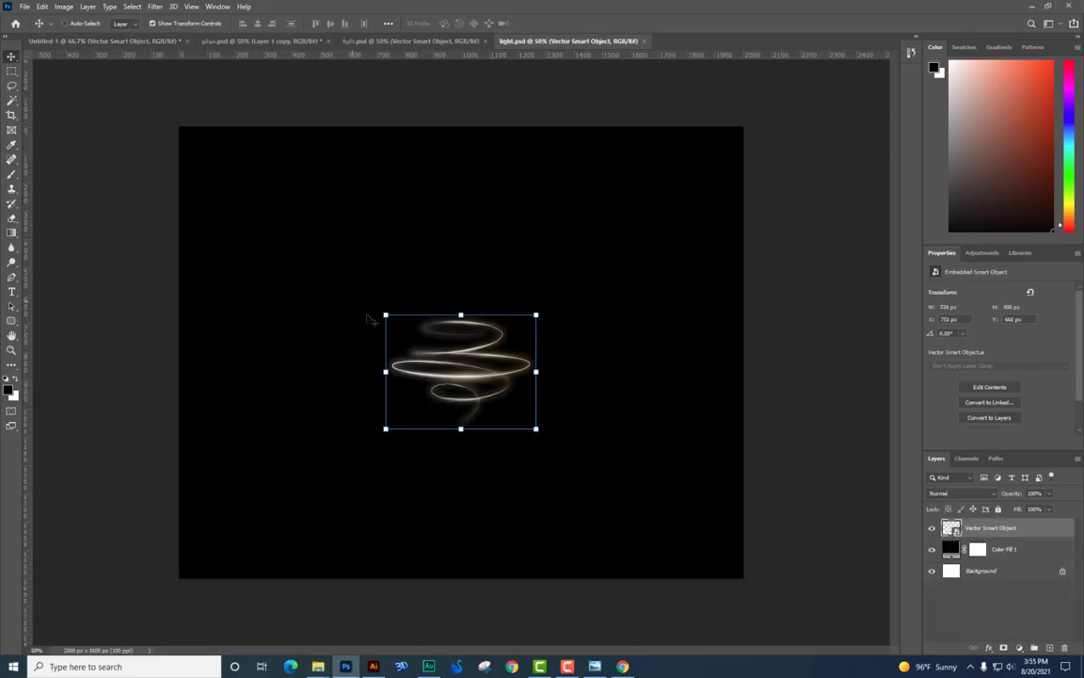
{"action": "mouse_move", "coordinate": [465, 361]}
{"action": "left_mouse_down"}
{"action": "mouse_move", "coordinate": [483, 361]}
{"action": "mouse_move", "coordinate": [119, 33]}
{"action": "mouse_move", "coordinate": [266, 236]}
{"action": "left_mouse_up"}
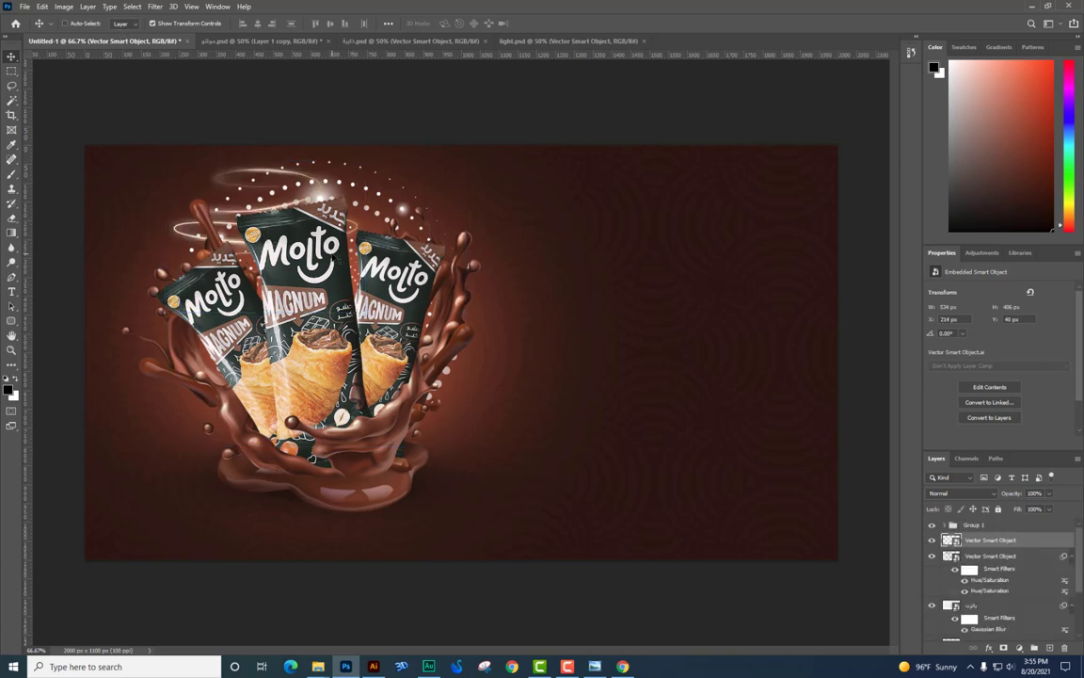
{"action": "left_click_drag", "start_coordinate": [1016, 539], "coordinate": [1023, 520]}
{"action": "key", "text": "ctrl+t"}
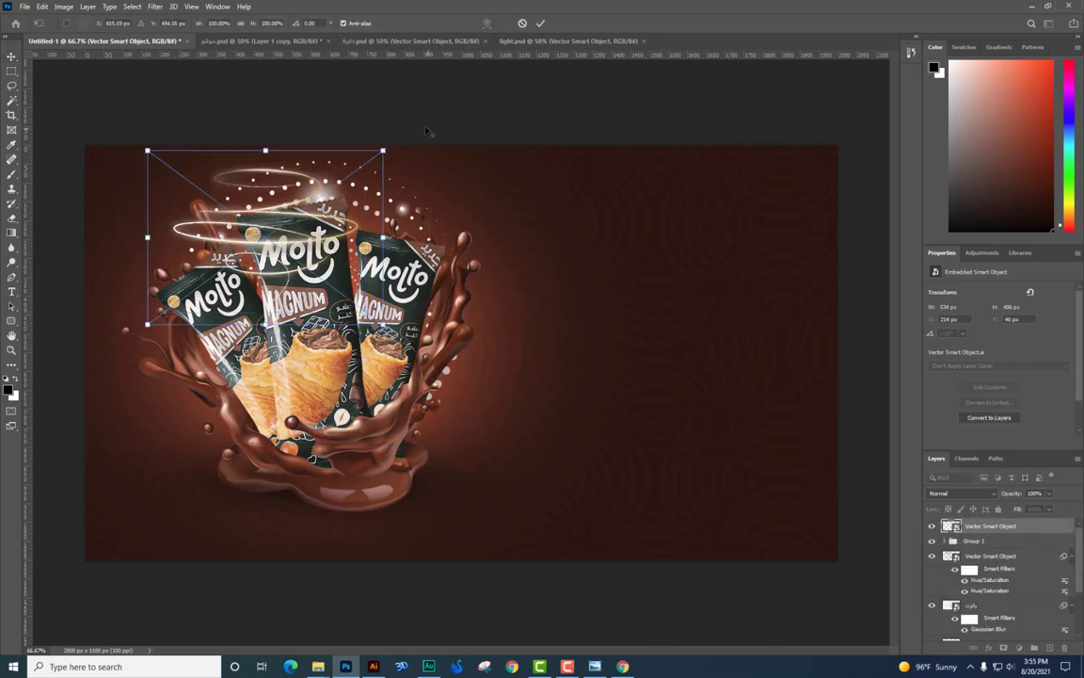
{"action": "left_click_drag", "start_coordinate": [382, 150], "coordinate": [411, 130]}
{"action": "left_click_drag", "start_coordinate": [297, 283], "coordinate": [311, 458]}
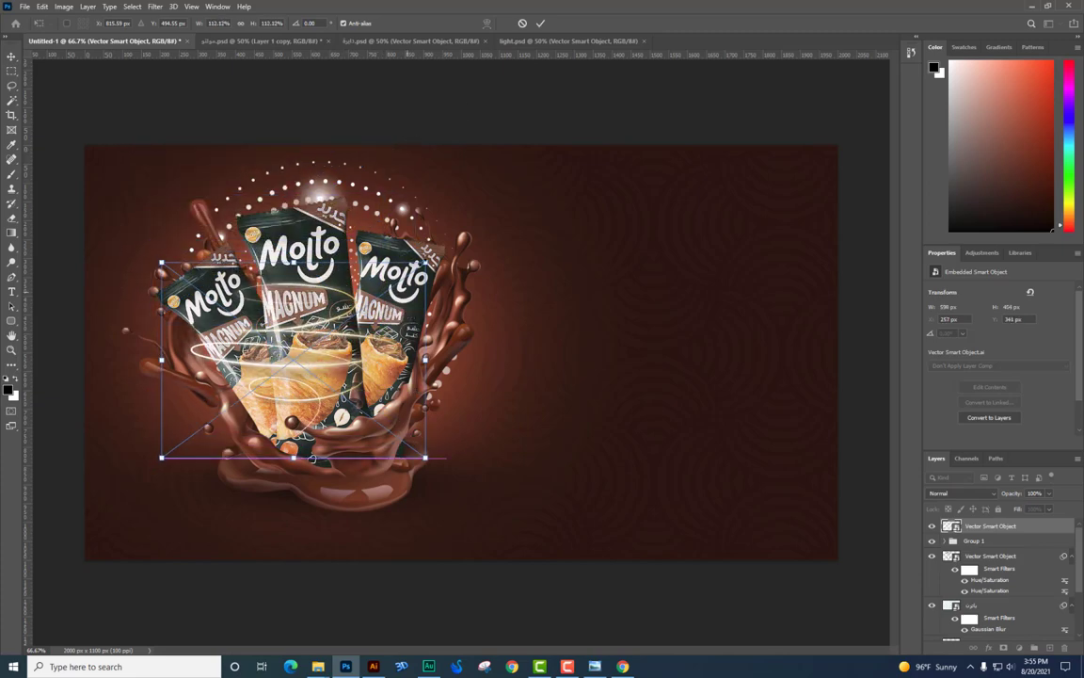
{"action": "left_click_drag", "start_coordinate": [425, 262], "coordinate": [443, 242]}
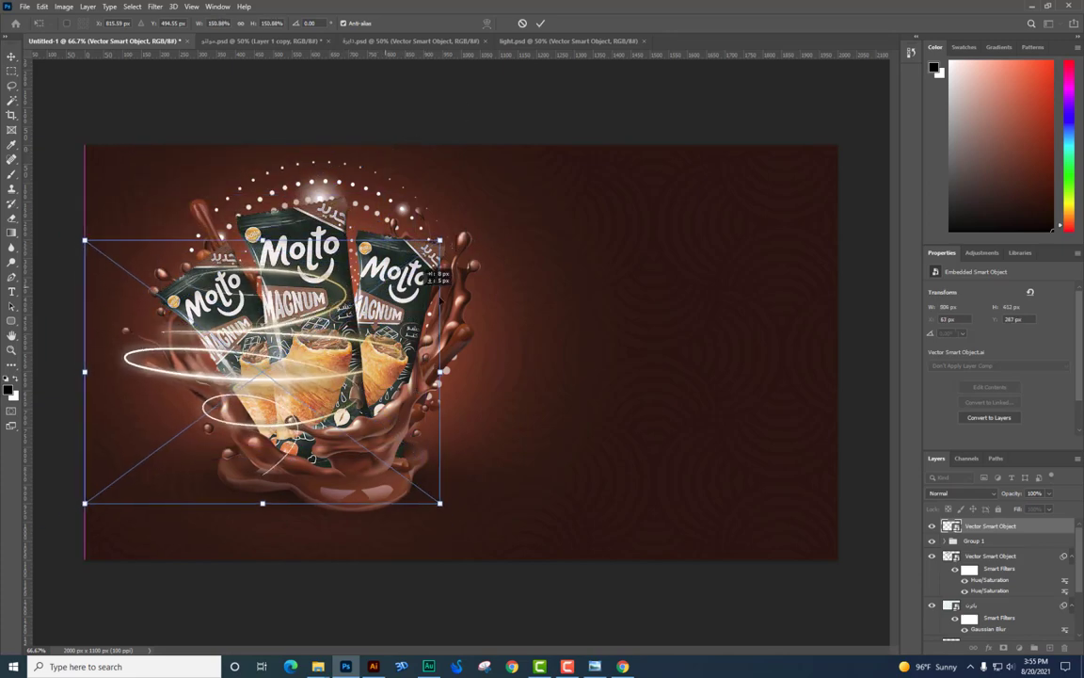
{"action": "left_click_drag", "start_coordinate": [384, 316], "coordinate": [445, 310]}
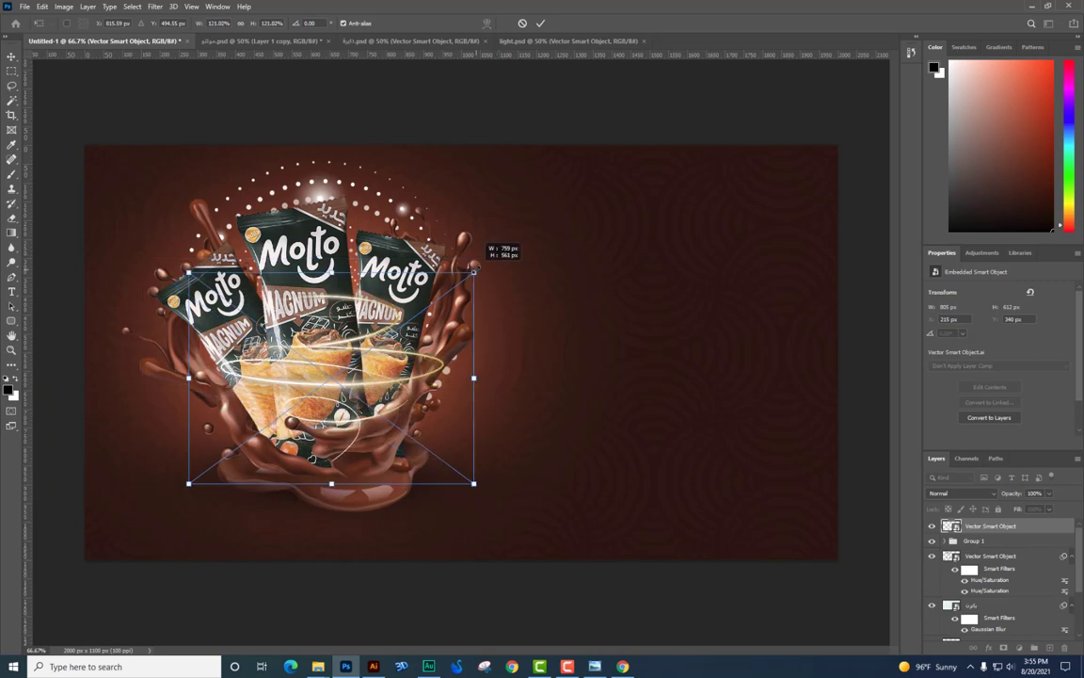
{"action": "left_click_drag", "start_coordinate": [443, 252], "coordinate": [442, 274]}
{"action": "key", "text": "Return"}
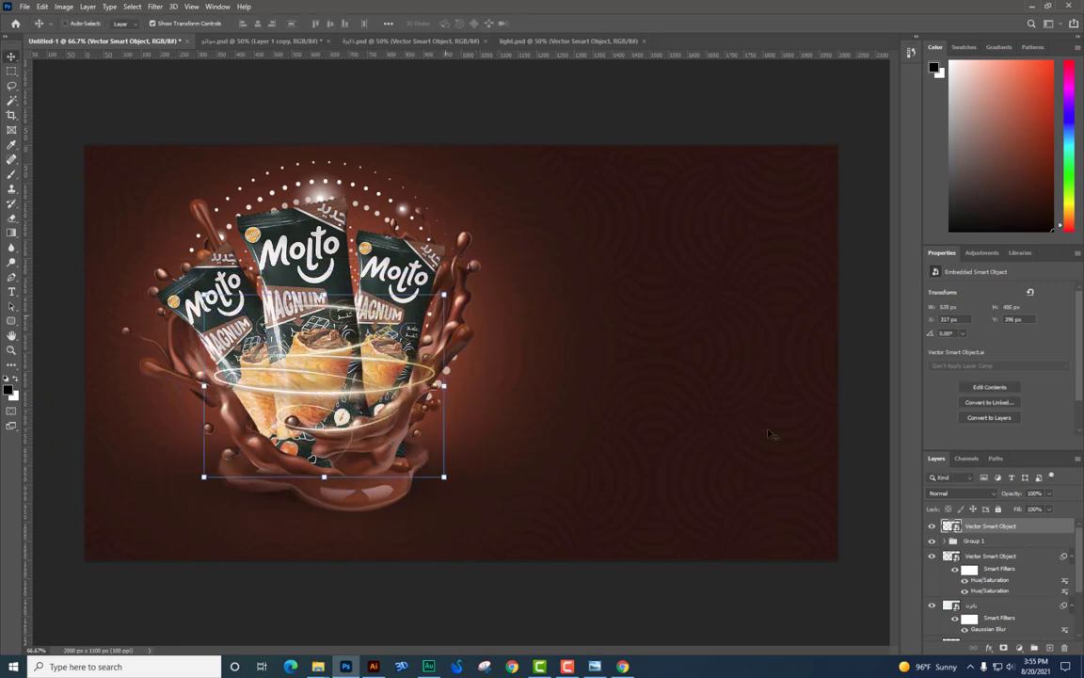
- Blend the light swirl layer as Screen at 70% opacity
{"action": "left_click", "coordinate": [987, 496]}
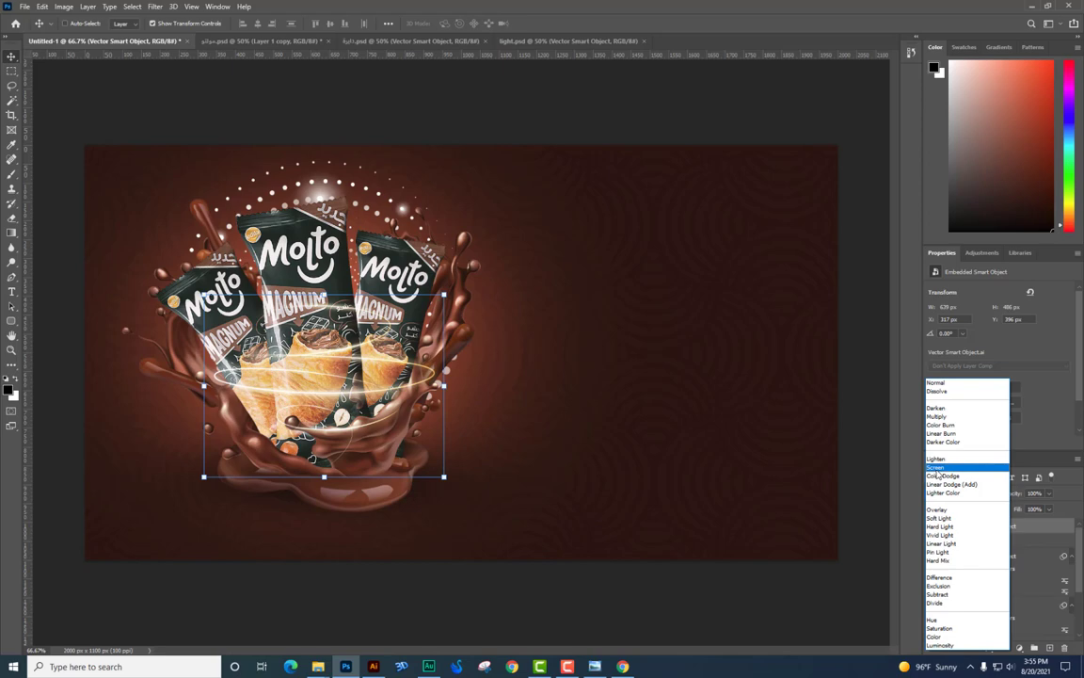
{"action": "left_click", "coordinate": [937, 470]}
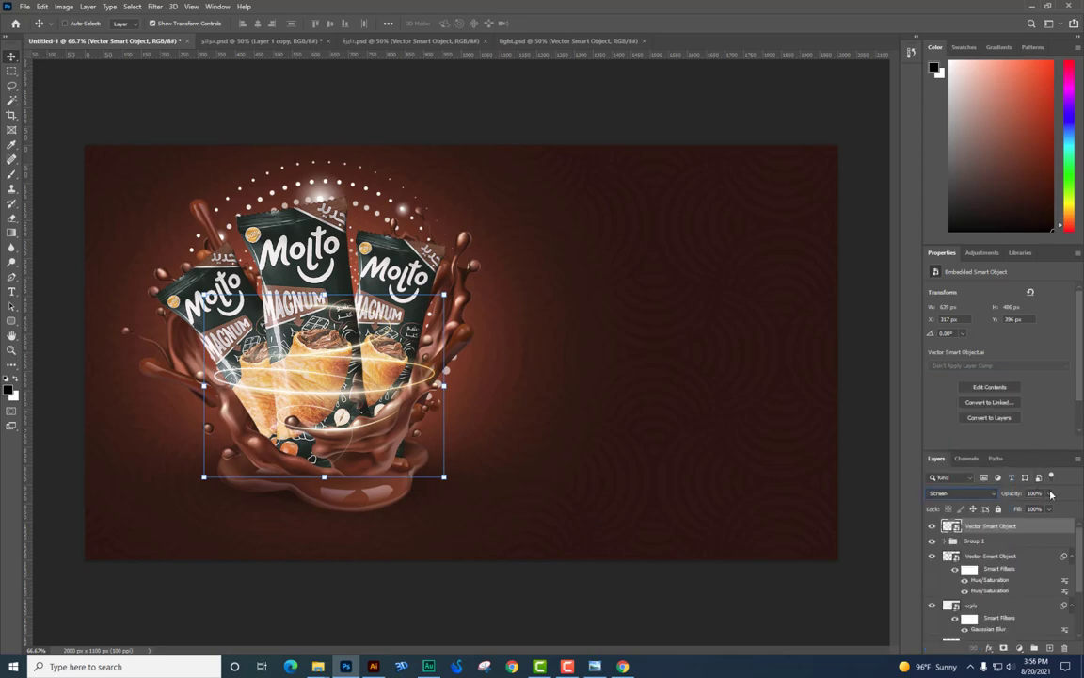
{"action": "left_click_drag", "start_coordinate": [1052, 494], "coordinate": [1032, 508]}
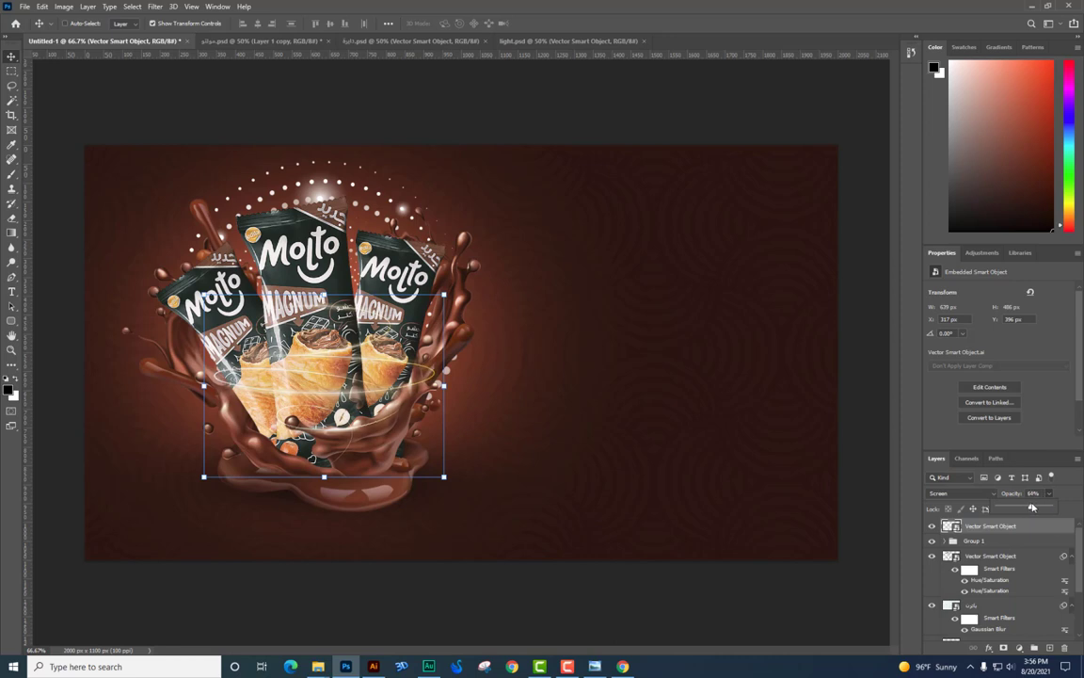
- Soft-erase the swirl glow over the left cones and middle pack, then raise its opacity to 90%
{"action": "left_click", "coordinate": [11, 217]}
{"action": "right_click", "coordinate": [373, 346]}
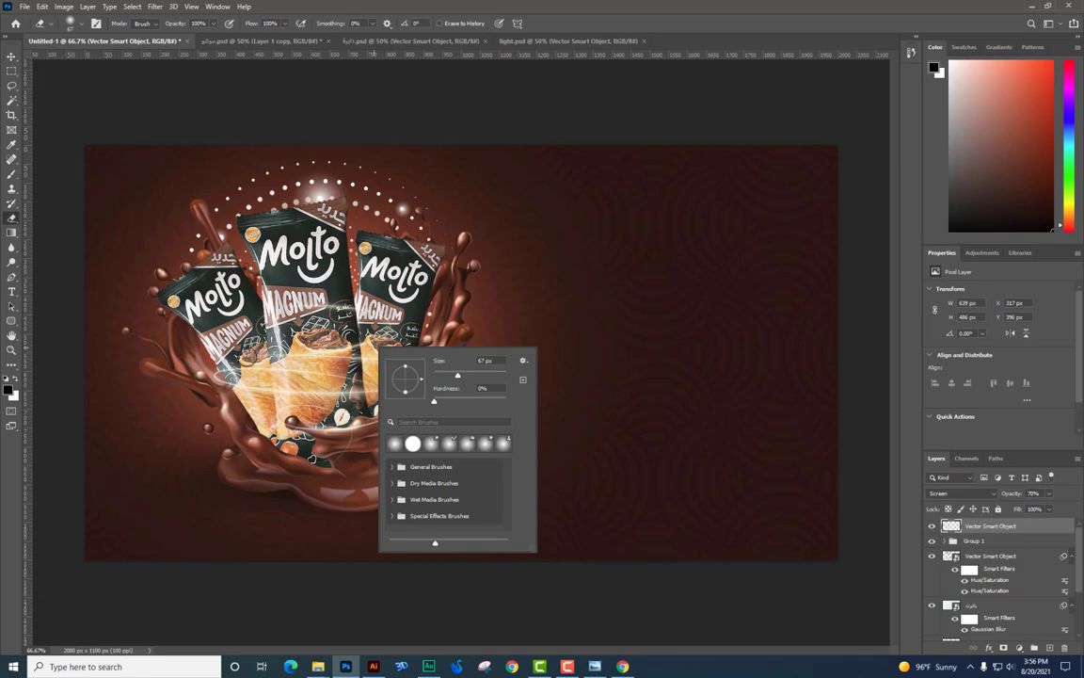
{"action": "left_click", "coordinate": [225, 322]}
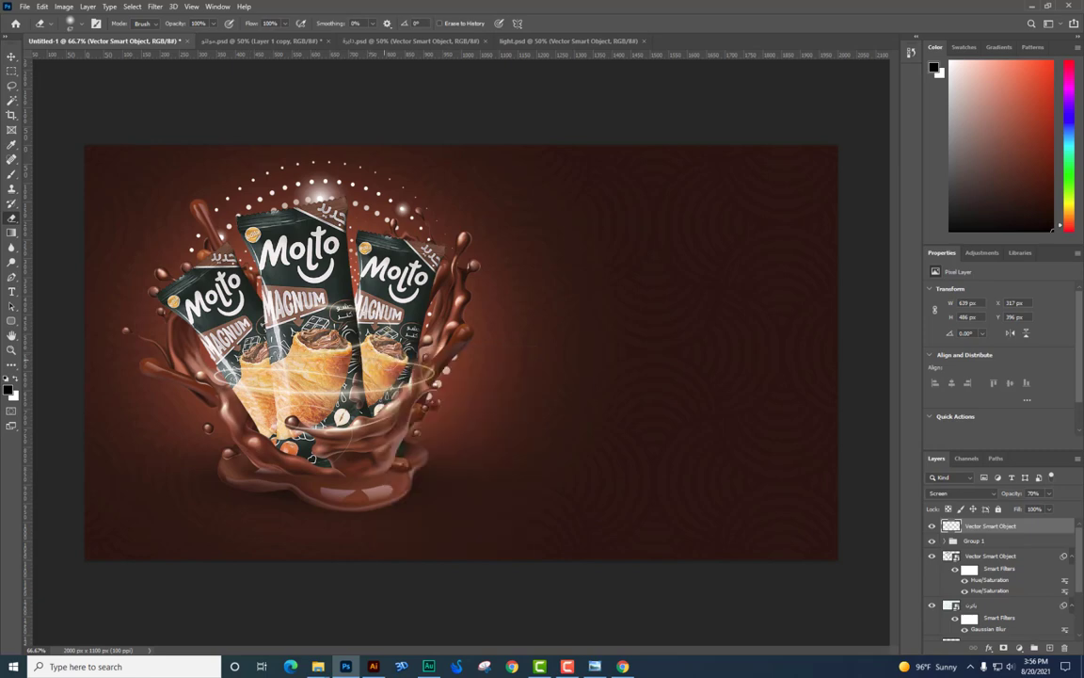
{"action": "left_click_drag", "start_coordinate": [373, 373], "coordinate": [235, 362]}
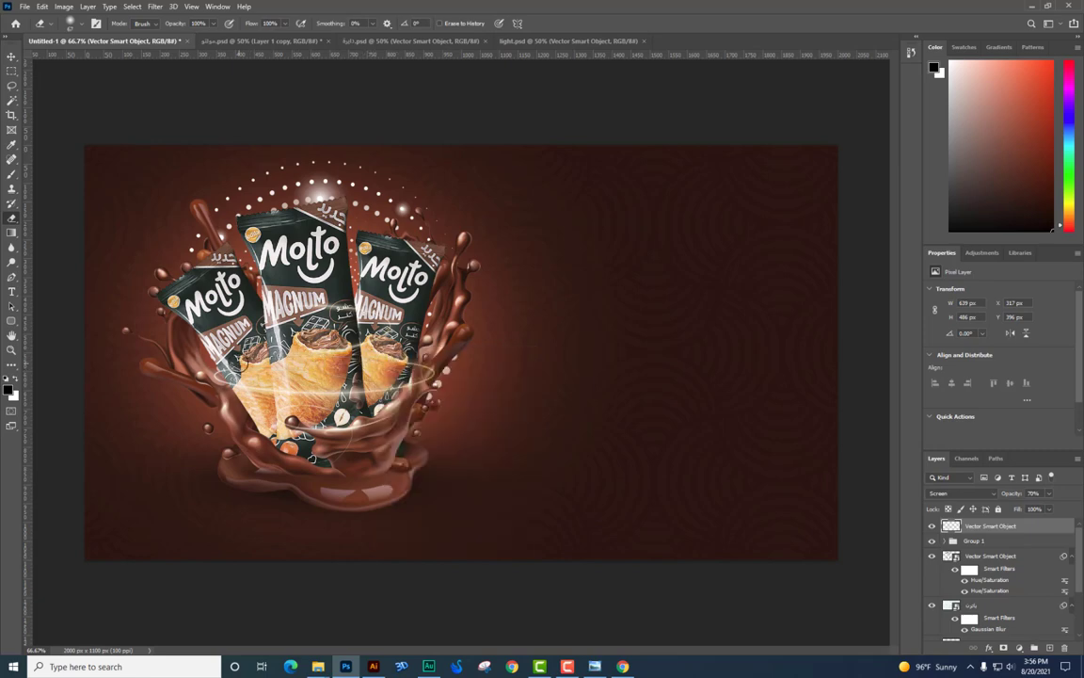
{"action": "mouse_move", "coordinate": [281, 292]}
{"action": "left_mouse_down"}
{"action": "mouse_move", "coordinate": [345, 292]}
{"action": "mouse_move", "coordinate": [307, 316]}
{"action": "mouse_move", "coordinate": [266, 282]}
{"action": "mouse_move", "coordinate": [341, 274]}
{"action": "mouse_move", "coordinate": [279, 273]}
{"action": "mouse_move", "coordinate": [288, 268]}
{"action": "left_mouse_up"}
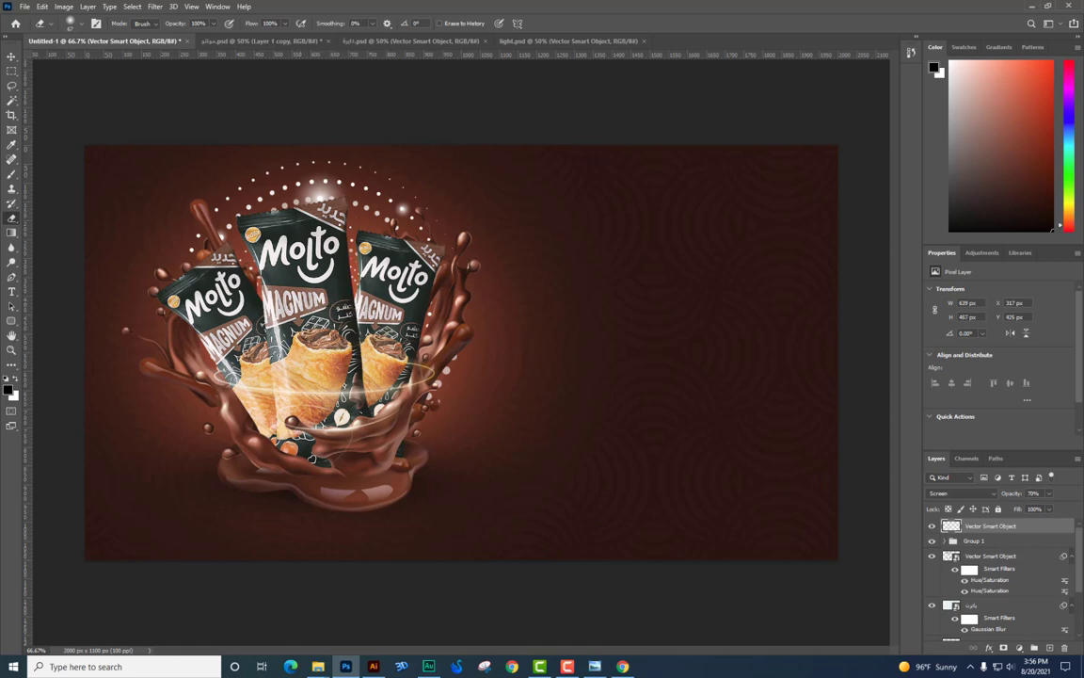
{"action": "left_click", "coordinate": [1051, 494]}
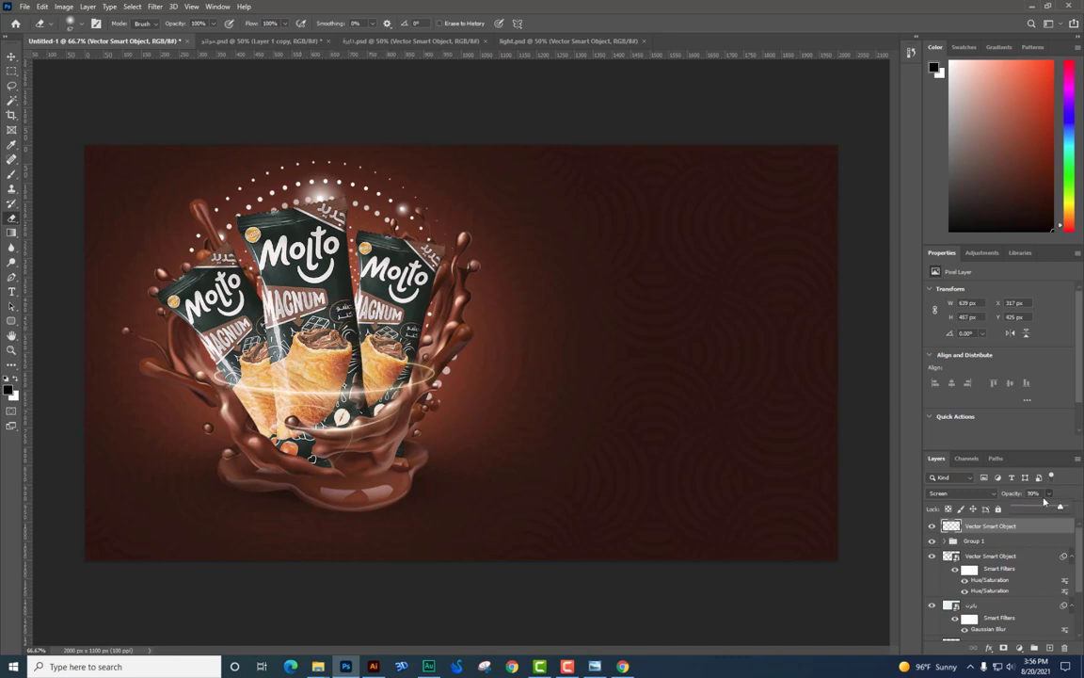
{"action": "left_click", "coordinate": [11, 57]}
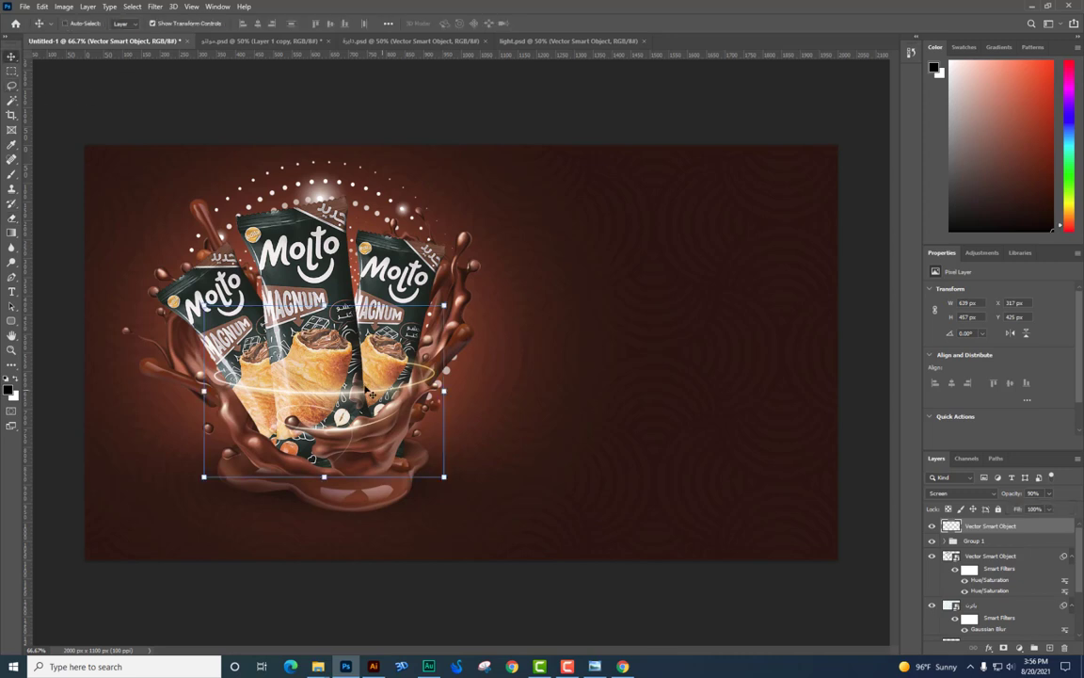
{"action": "left_click", "coordinate": [664, 350]}
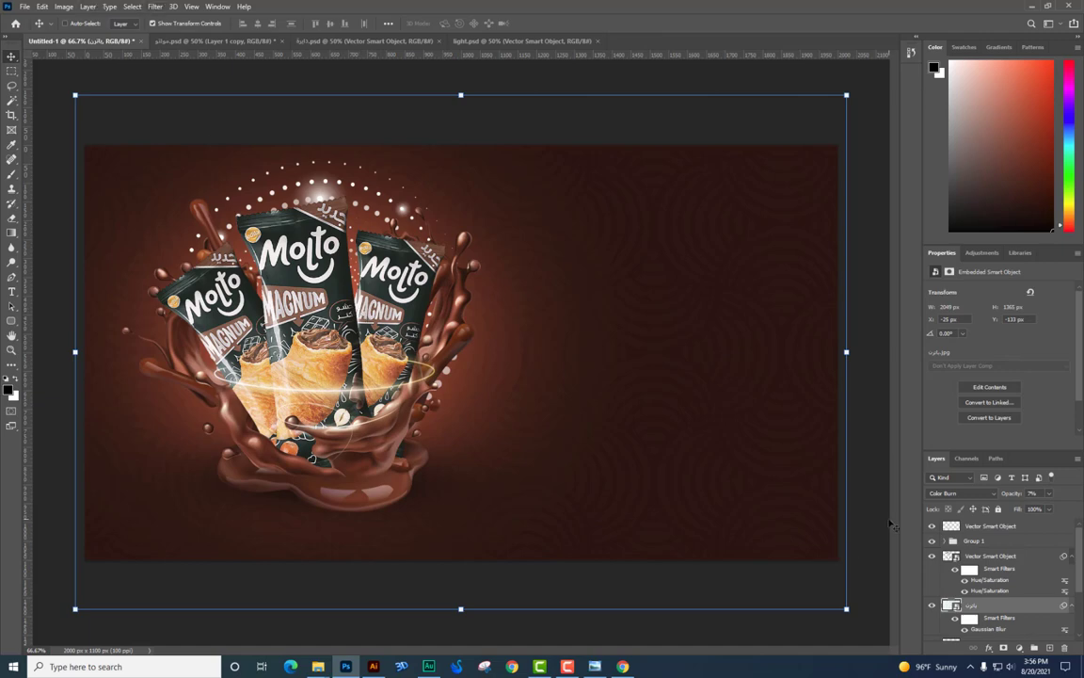
- Rasterize the right pack's layer, Layer 1 copy 2, via the Eraser prompt, then reselect the light swirl
{"action": "right_click", "coordinate": [399, 264]}
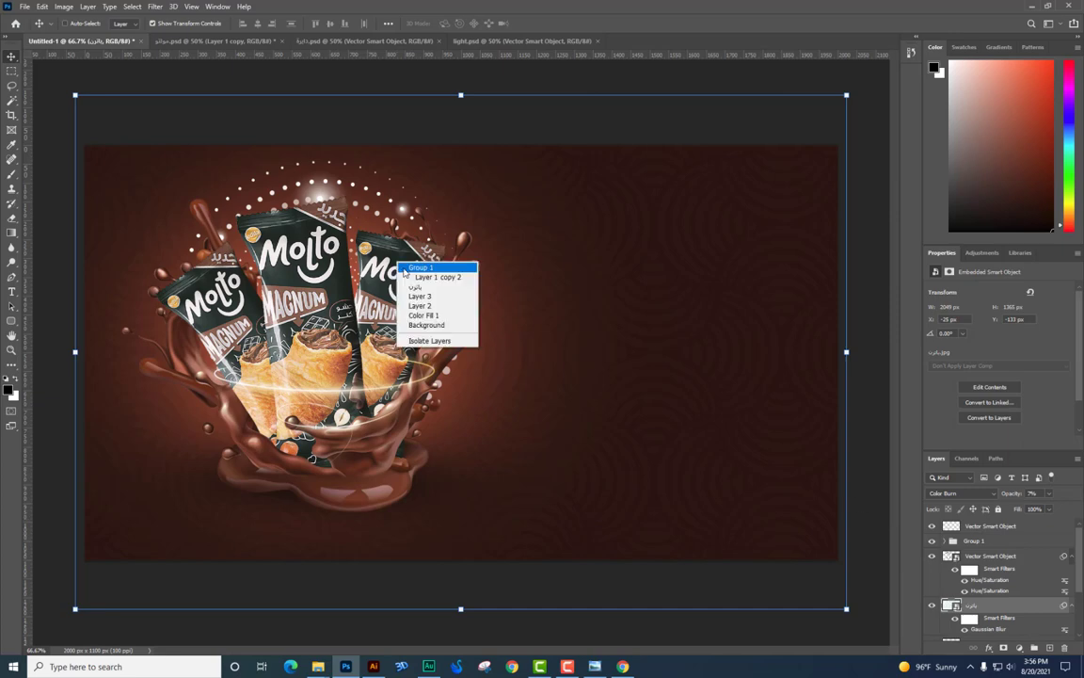
{"action": "left_click", "coordinate": [414, 283]}
{"action": "right_click", "coordinate": [394, 280]}
{"action": "left_click", "coordinate": [414, 286]}
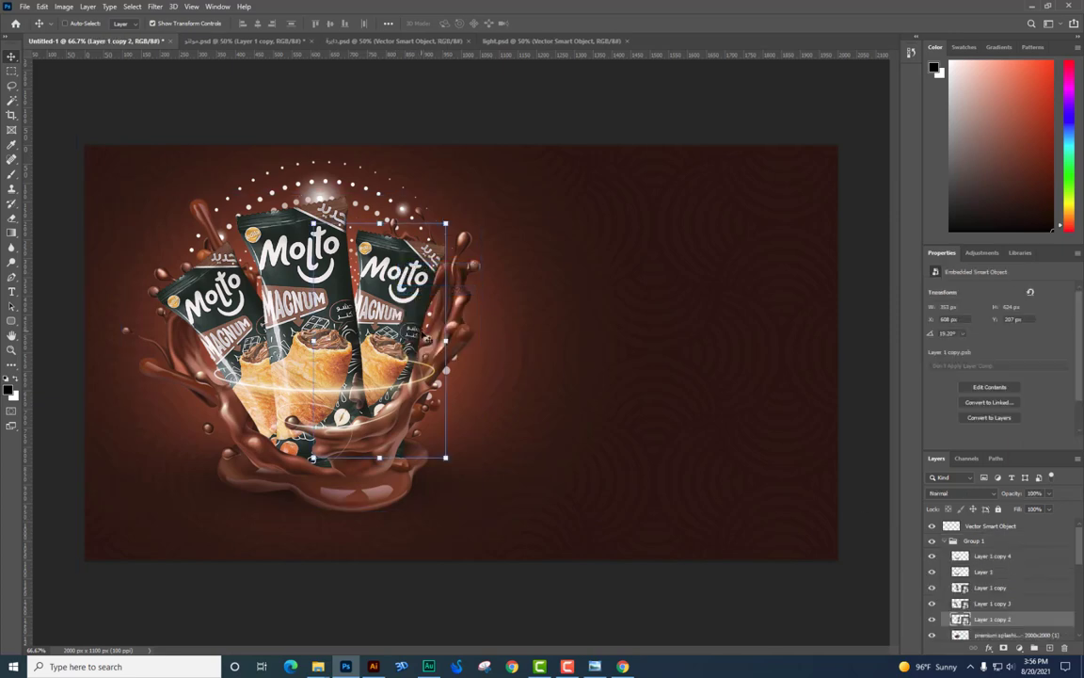
{"action": "left_click", "coordinate": [12, 215]}
{"action": "left_click", "coordinate": [453, 491]}
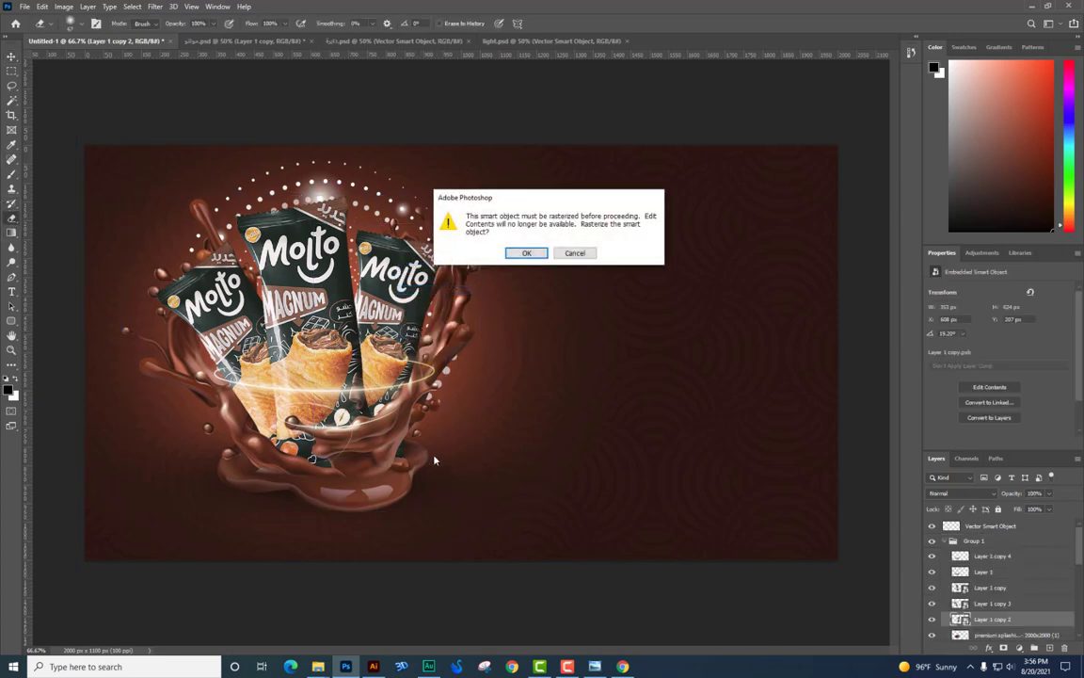
{"action": "key", "text": "Return"}
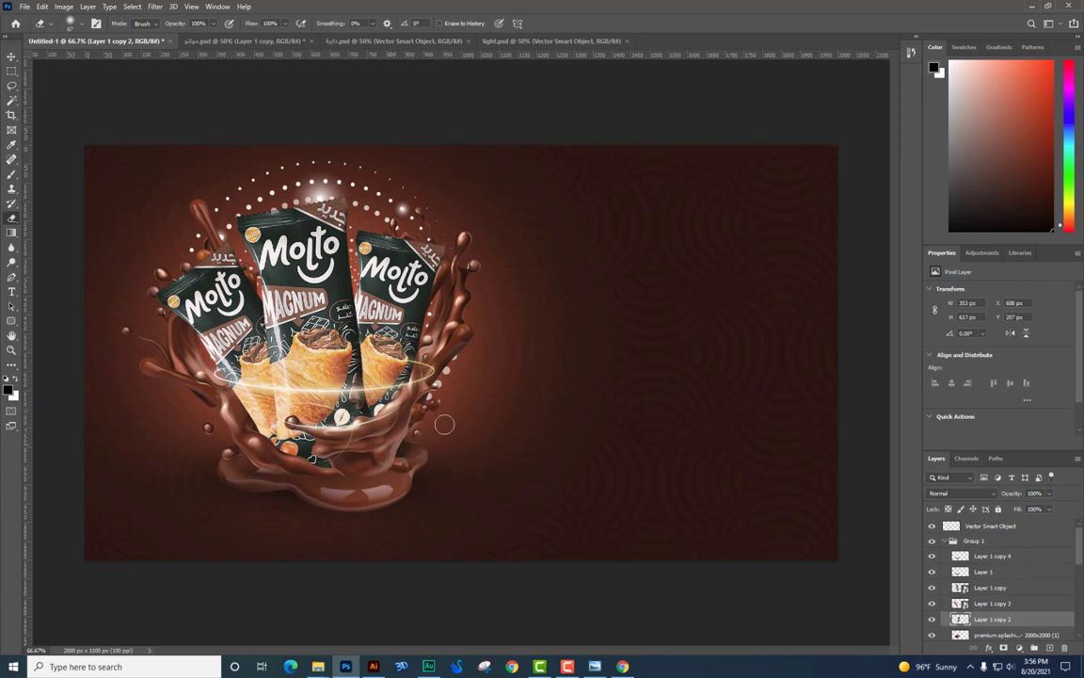
{"action": "left_click", "coordinate": [11, 55]}
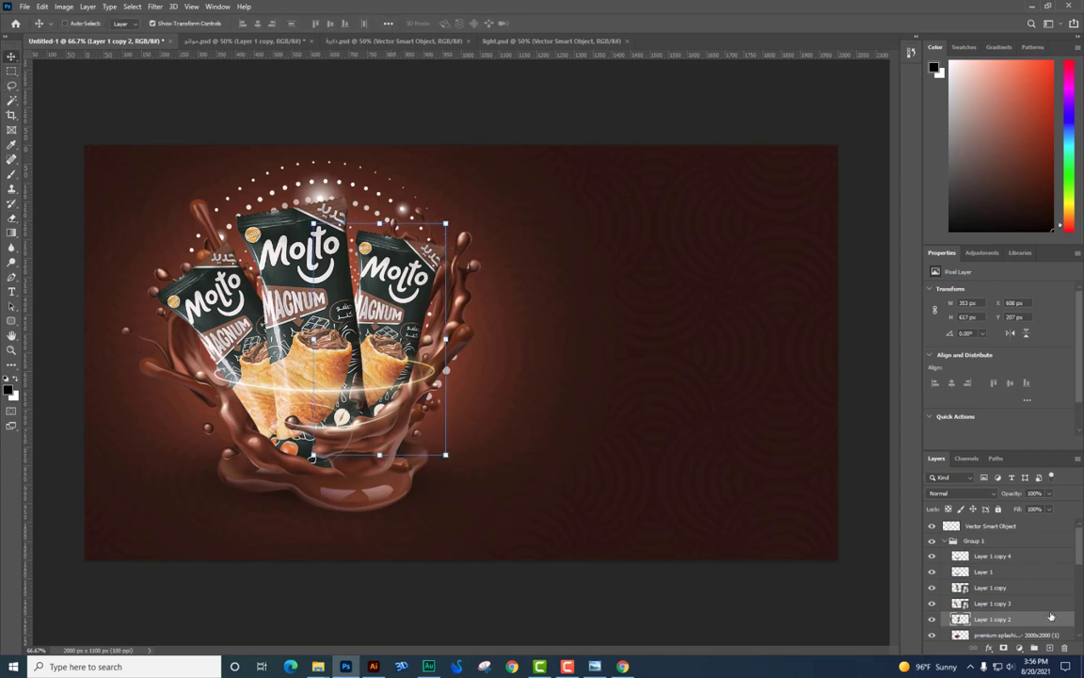
{"action": "left_click", "coordinate": [1008, 529]}
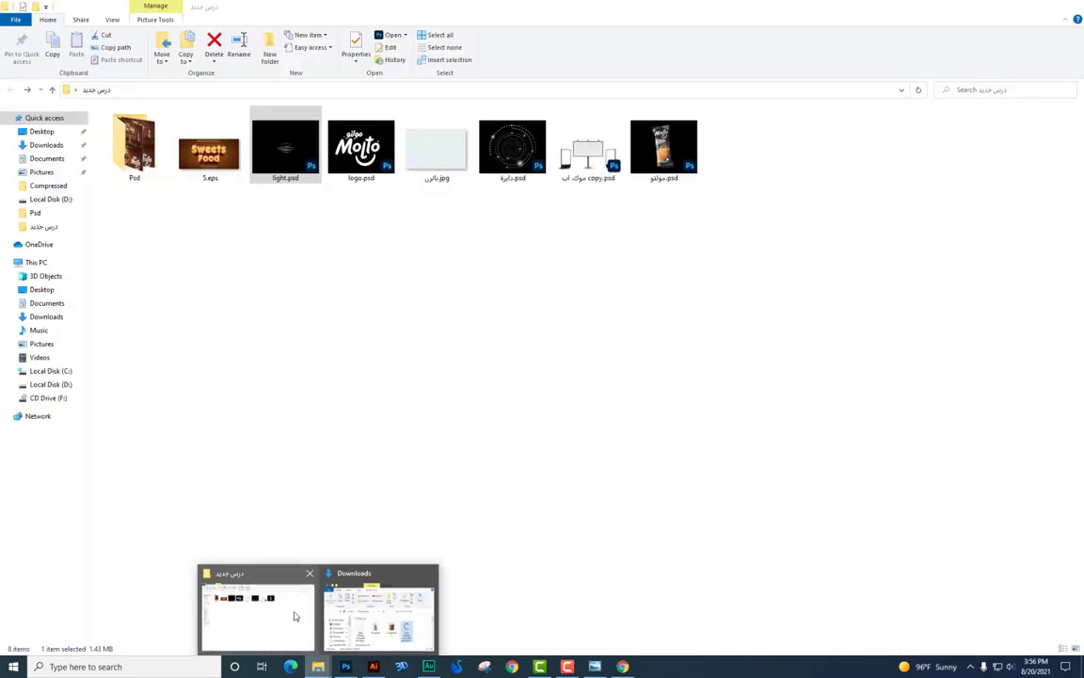
- Open 5.eps from the درس جدید folder in Illustrator for reference, then return to the Molto ad
{"action": "left_click", "coordinate": [292, 607]}
{"action": "left_click", "coordinate": [497, 345]}
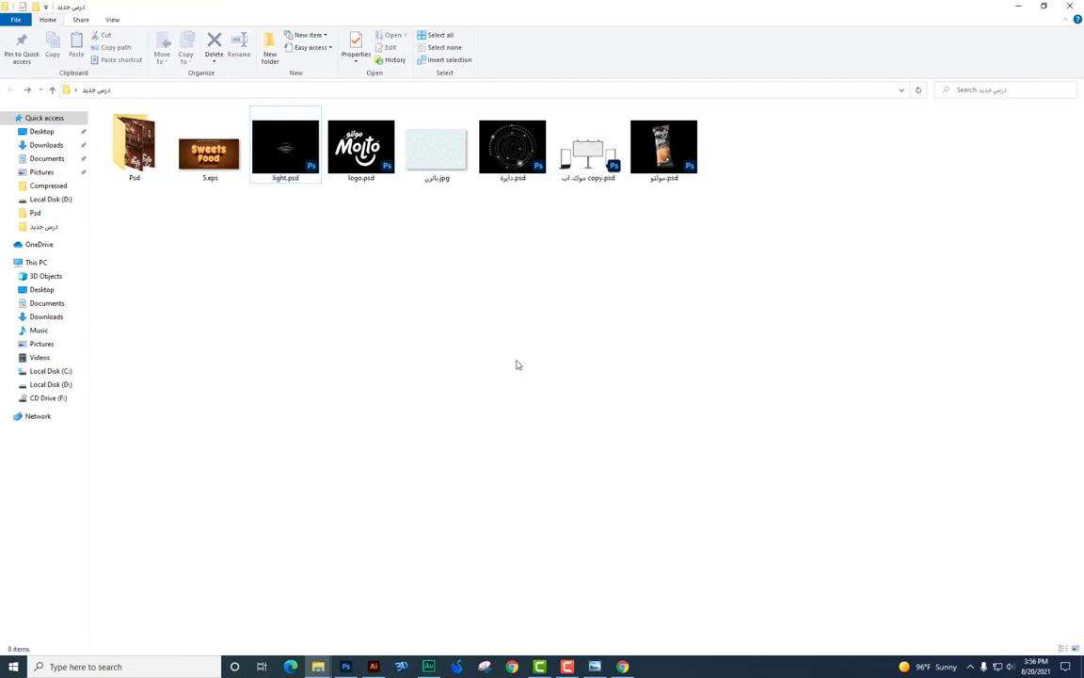
{"action": "left_click_drag", "start_coordinate": [214, 179], "coordinate": [221, 170]}
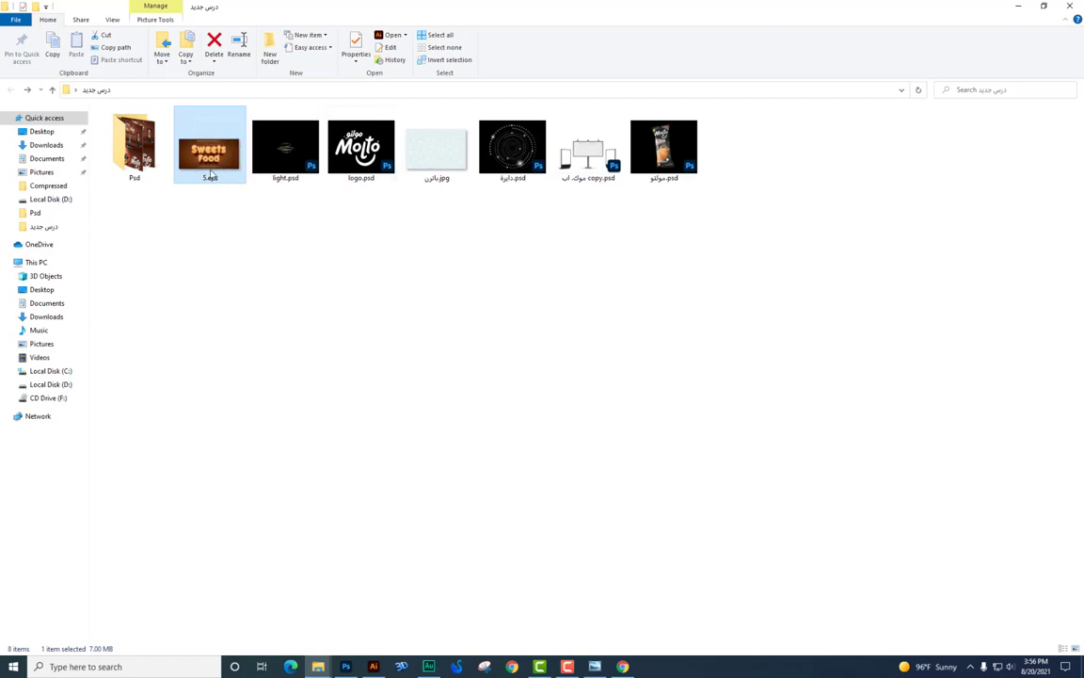
{"action": "double_click", "coordinate": [210, 175]}
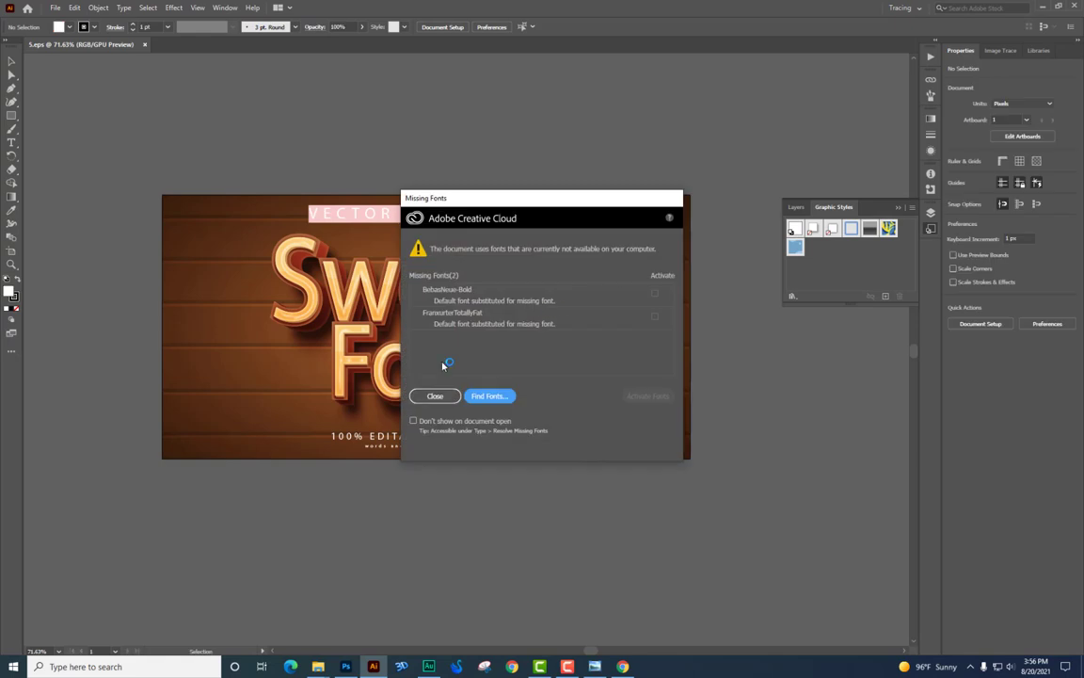
{"action": "left_click", "coordinate": [435, 395]}
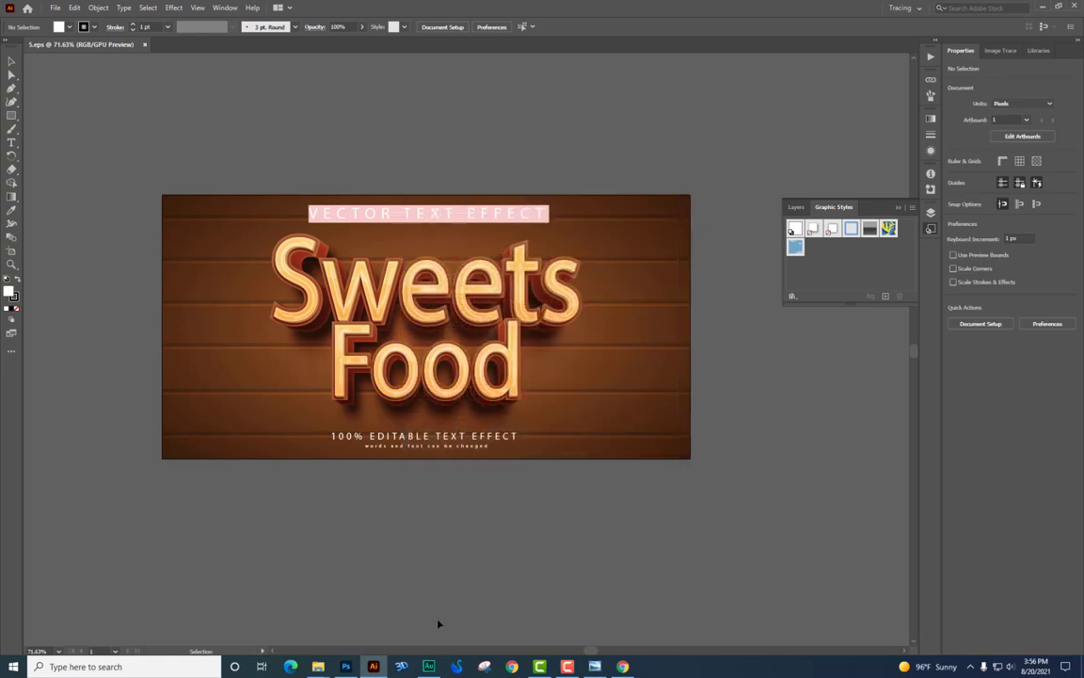
{"action": "left_click", "coordinate": [346, 667]}
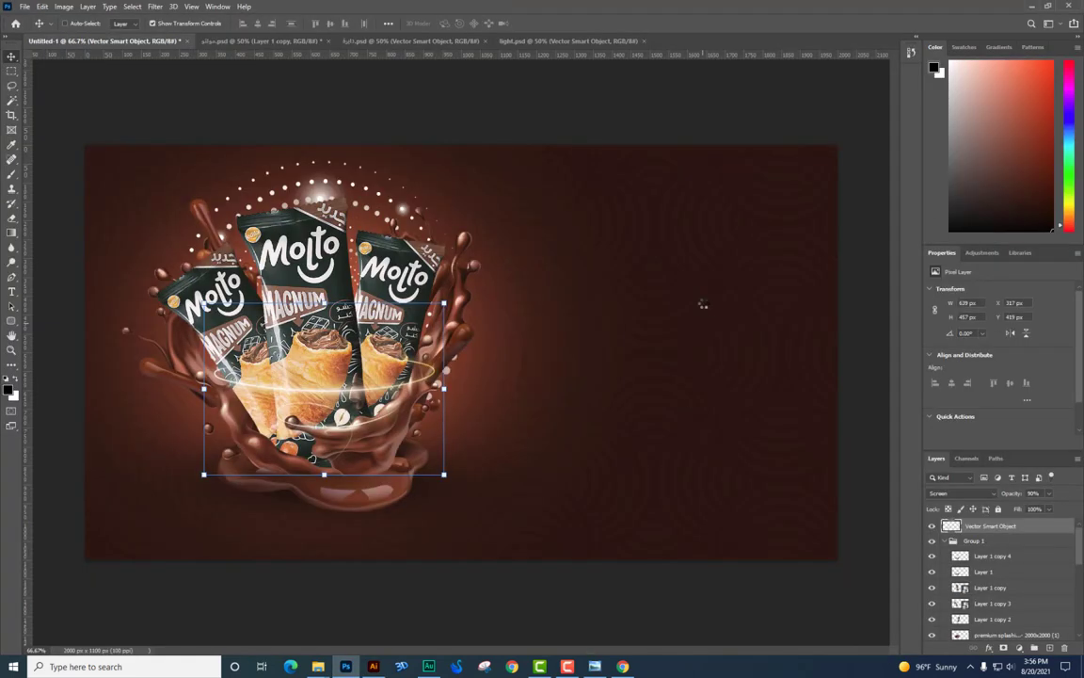
- Add a text line on the right side of the ad and scale it up
{"action": "key", "text": "t"}
{"action": "left_click", "coordinate": [703, 303]}
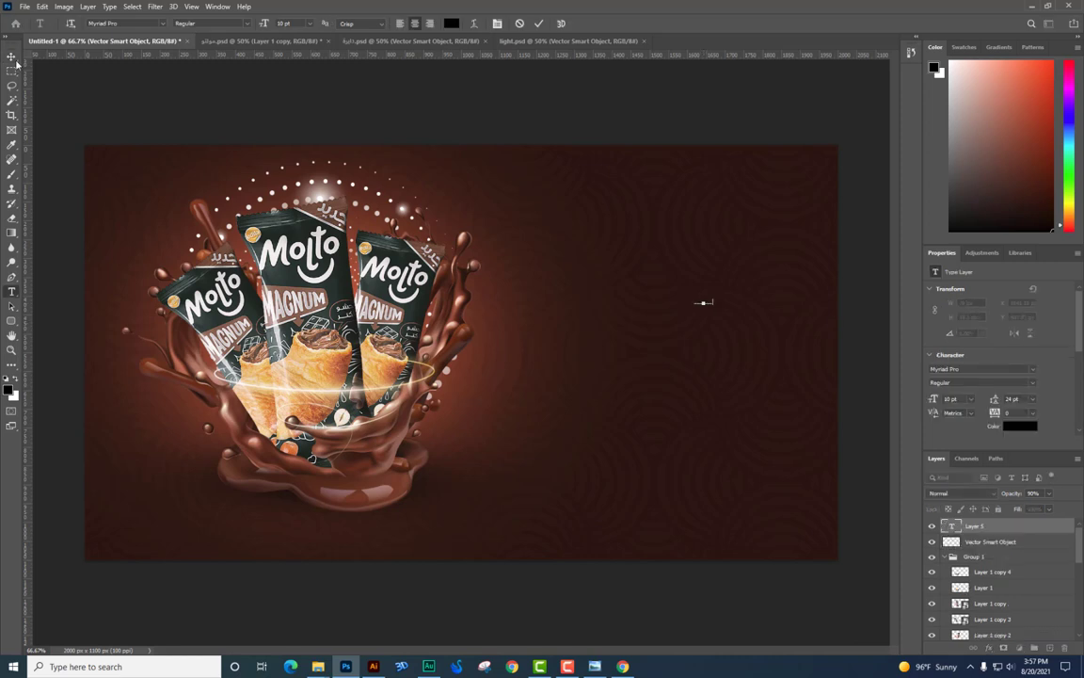
{"action": "type", "text": "yvthkm"}
{"action": "key", "text": "ctrl+t"}
{"action": "left_click_drag", "start_coordinate": [694, 298], "coordinate": [587, 268]}
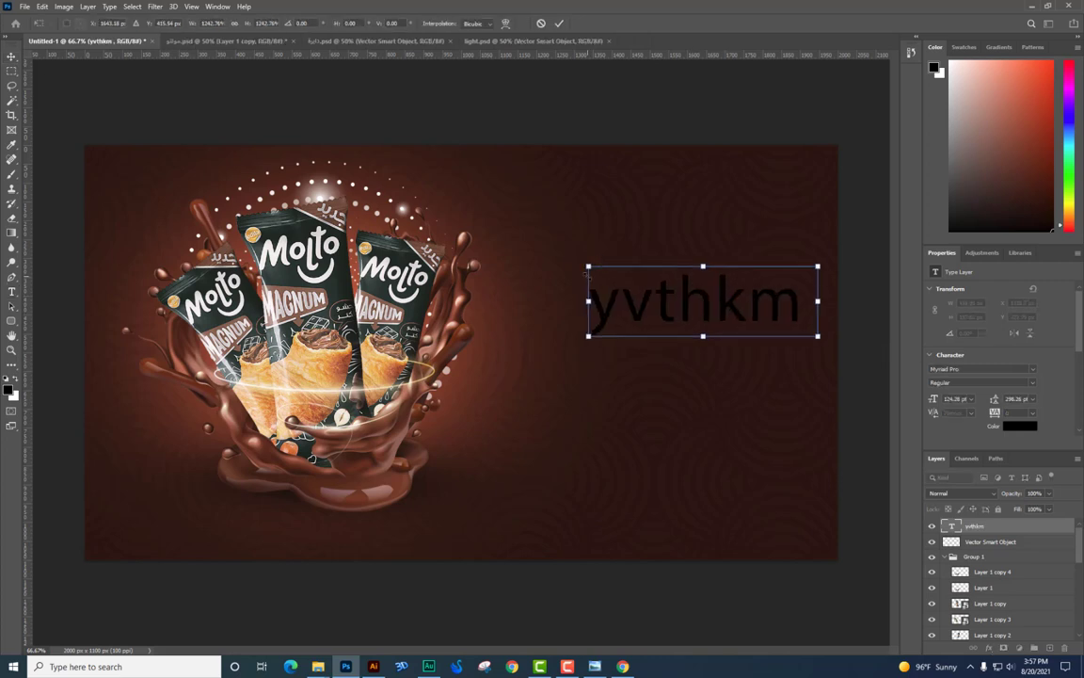
{"action": "key", "text": "Return"}
- Replace the text with غرقانة and search 'dg' in the font field for DG Ghayaty
{"action": "left_click", "coordinate": [714, 322]}
{"action": "key", "text": "ctrl+a"}
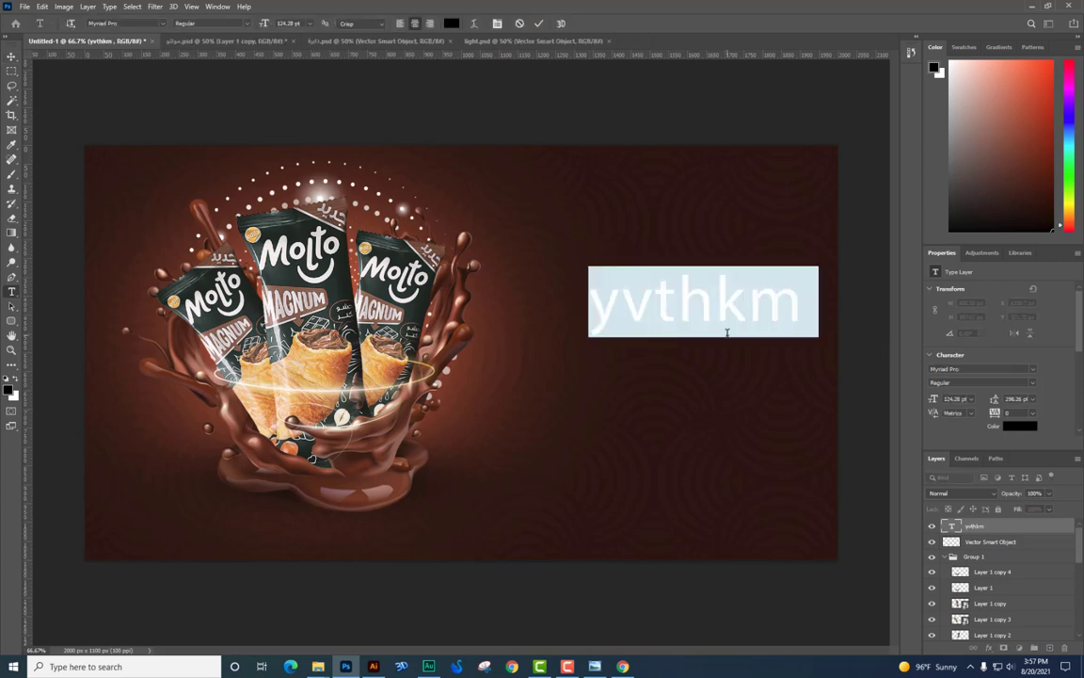
{"action": "type", "text": "غرقانة"}
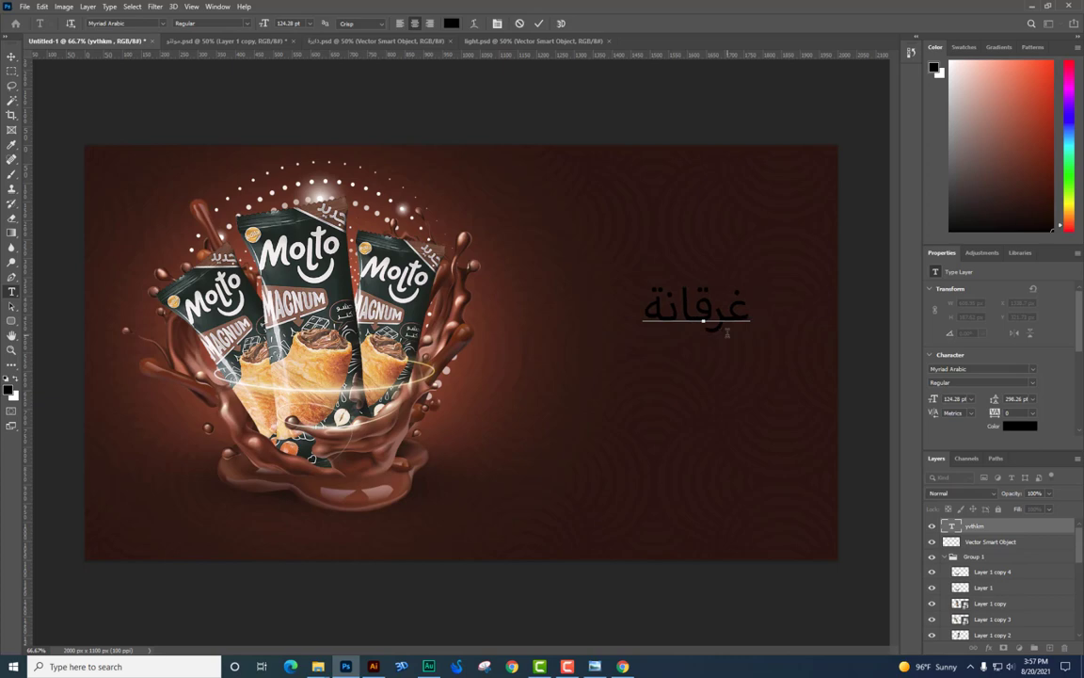
{"action": "key", "text": "ctrl+a"}
{"action": "left_click", "coordinate": [118, 23]}
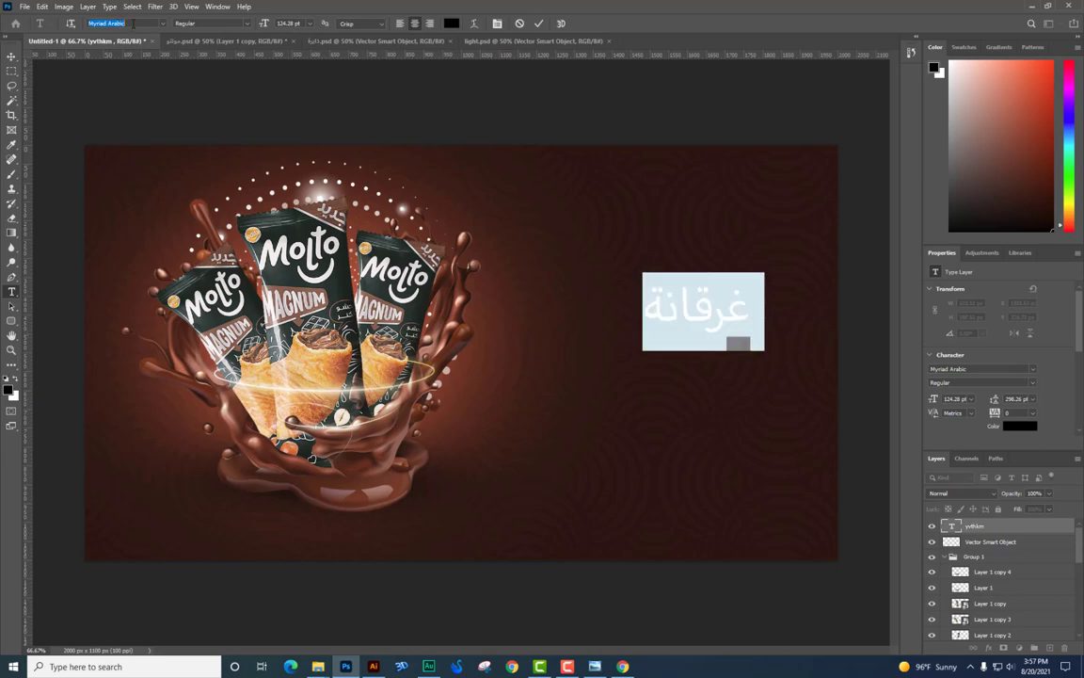
{"action": "type", "text": "dg"}
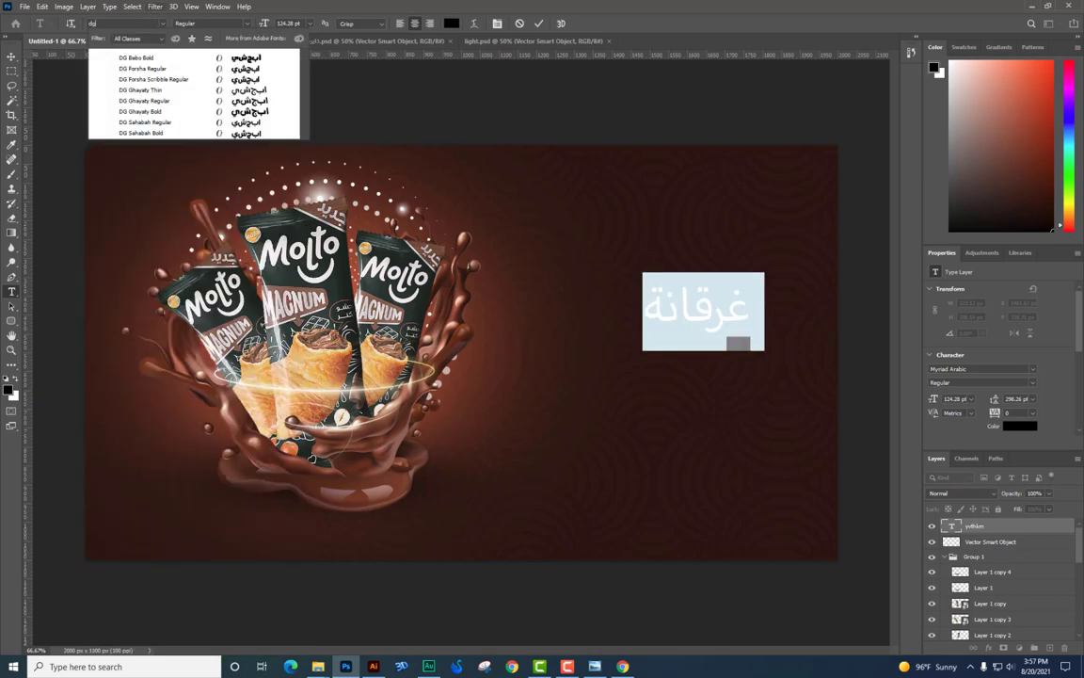
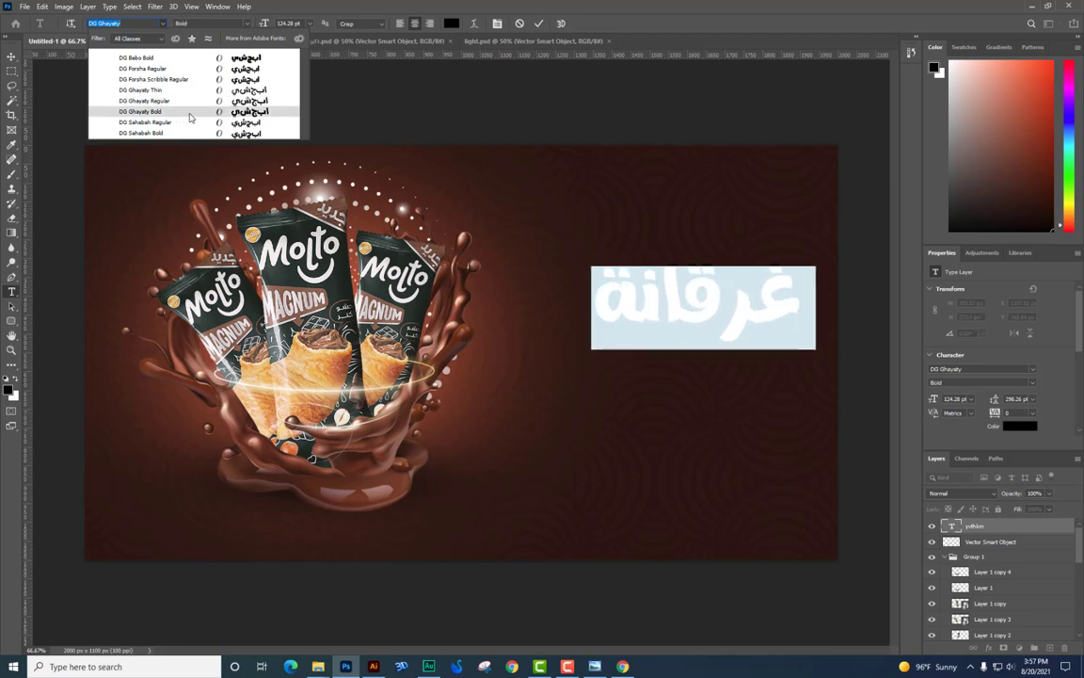
- Make the غرقانة headline white DG Ghayaty Bold and move it left and down
{"action": "left_click", "coordinate": [190, 113]}
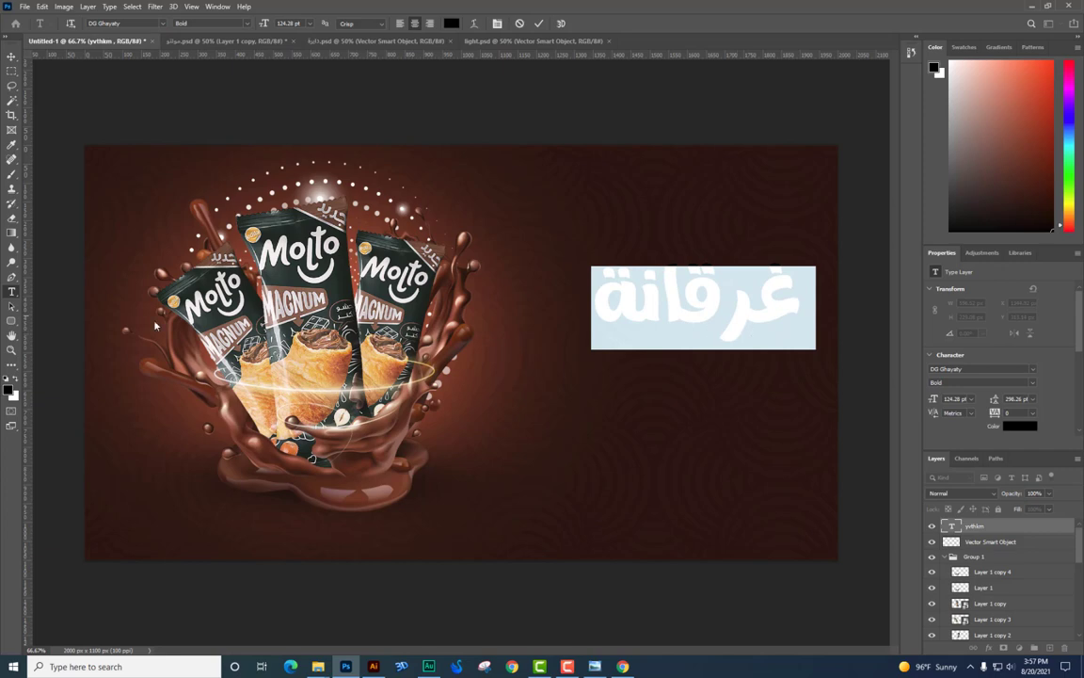
{"action": "left_click", "coordinate": [7, 389]}
{"action": "left_click", "coordinate": [404, 143]}
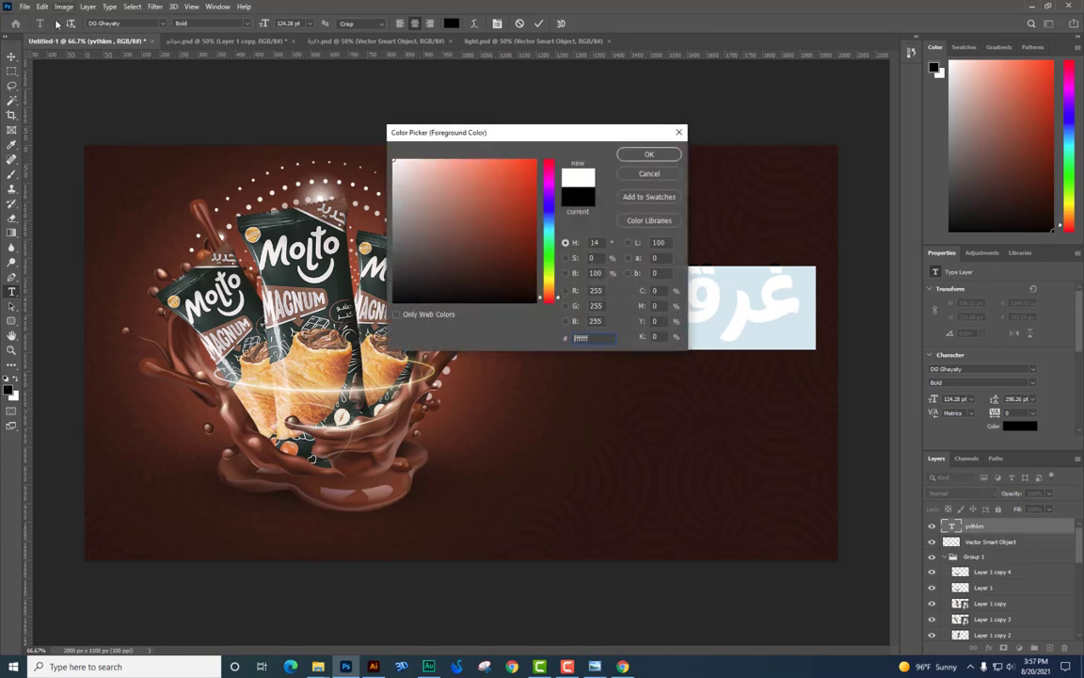
{"action": "left_click", "coordinate": [648, 153]}
{"action": "key", "text": "ctrl+Return"}
{"action": "mouse_move", "coordinate": [725, 279]}
{"action": "left_mouse_down"}
{"action": "mouse_move", "coordinate": [651, 316]}
{"action": "mouse_move", "coordinate": [579, 254]}
{"action": "mouse_move", "coordinate": [570, 411]}
{"action": "left_mouse_up"}
- Retype the duplicated headline as شيكولاتة and scale it down beneath the headline
{"action": "key", "text": "ctrl+plus"}
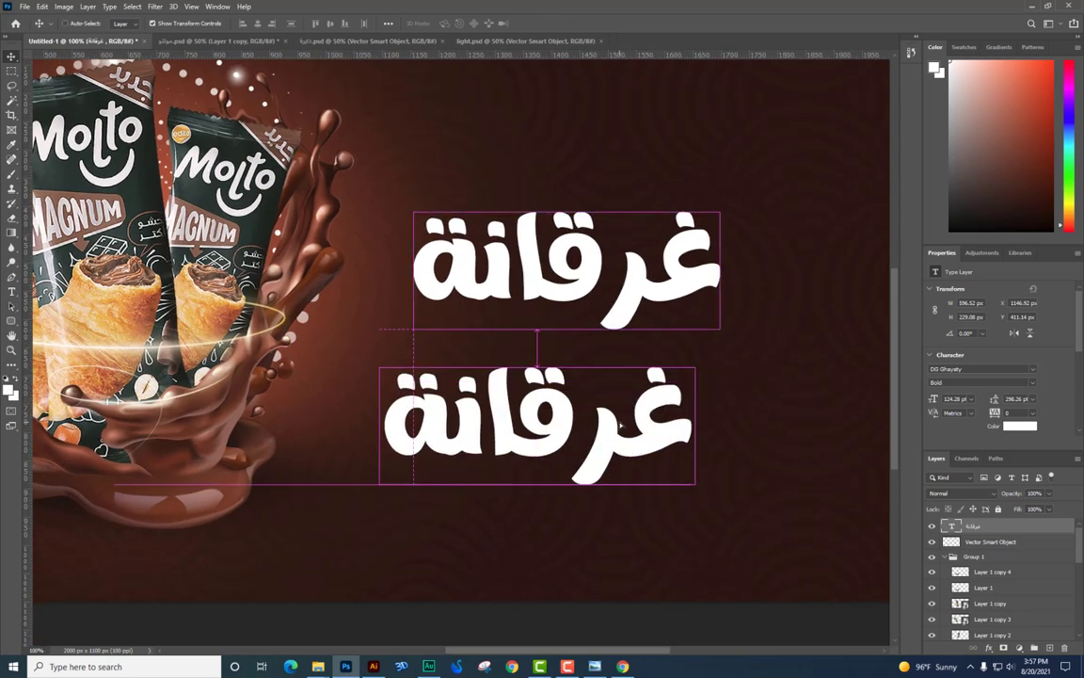
{"action": "double_click", "coordinate": [620, 421]}
{"action": "type", "text": "a"}
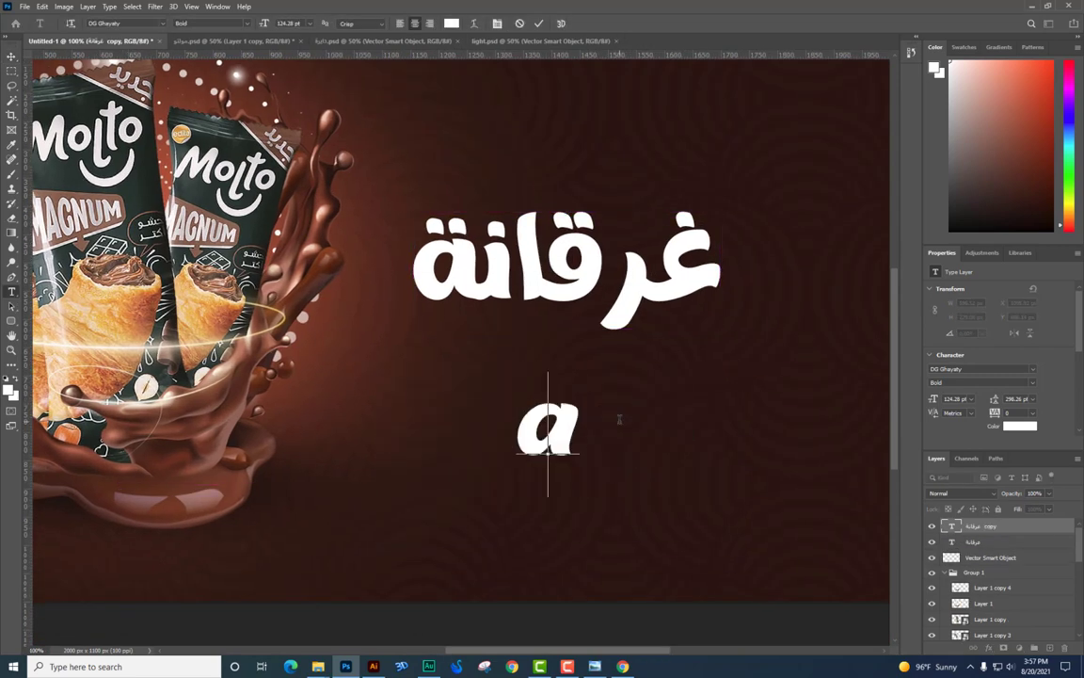
{"action": "key", "text": "BackSpace"}
{"action": "type", "text": "شيكولاتة"}
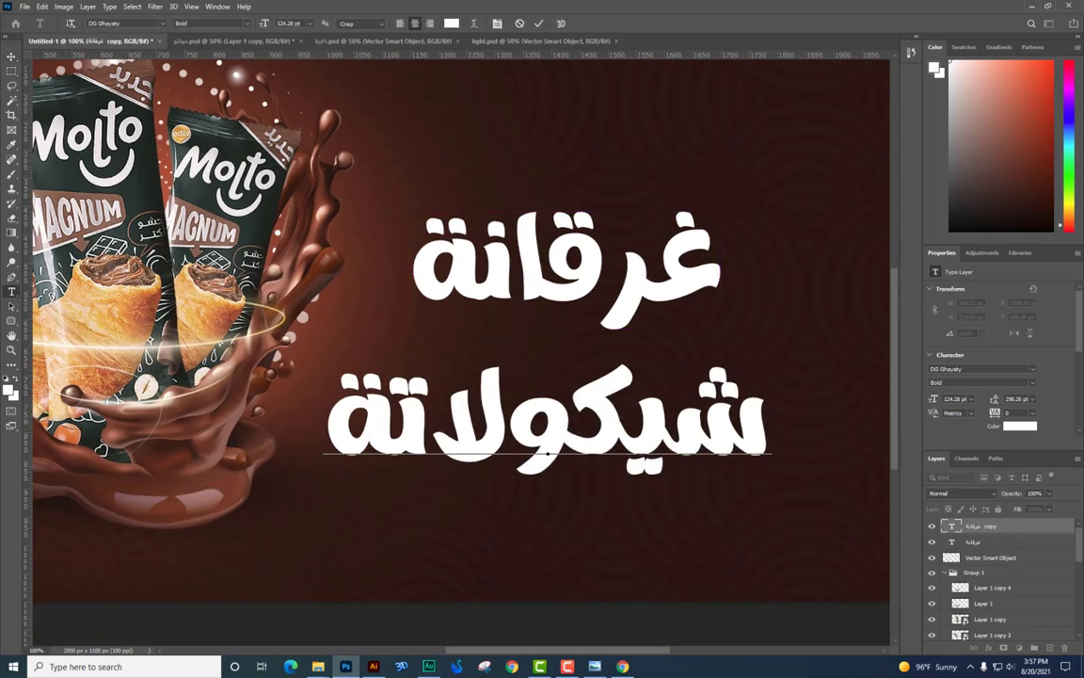
{"action": "key", "text": "ctrl+Return"}
{"action": "key", "text": "ctrl+t"}
{"action": "mouse_move", "coordinate": [768, 470]}
{"action": "left_mouse_down"}
{"action": "mouse_move", "coordinate": [693, 457]}
{"action": "mouse_move", "coordinate": [687, 406]}
{"action": "left_mouse_up"}
{"action": "key", "text": "Return"}
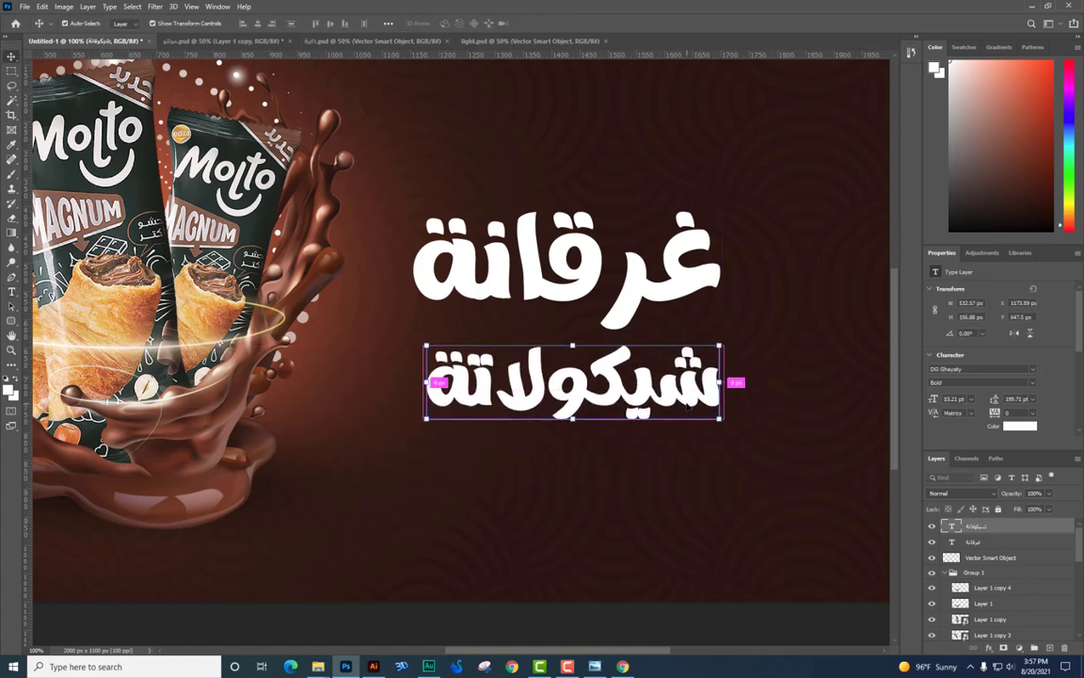
- Select the غرقانة headline and shift it slightly up and right
{"action": "scroll", "coordinate": [668, 367], "scroll_direction": "up", "scroll_amount": 1}
{"action": "scroll", "coordinate": [649, 330], "scroll_direction": "up", "scroll_amount": 2}
{"action": "scroll", "coordinate": [621, 292], "scroll_direction": "up", "scroll_amount": 1}
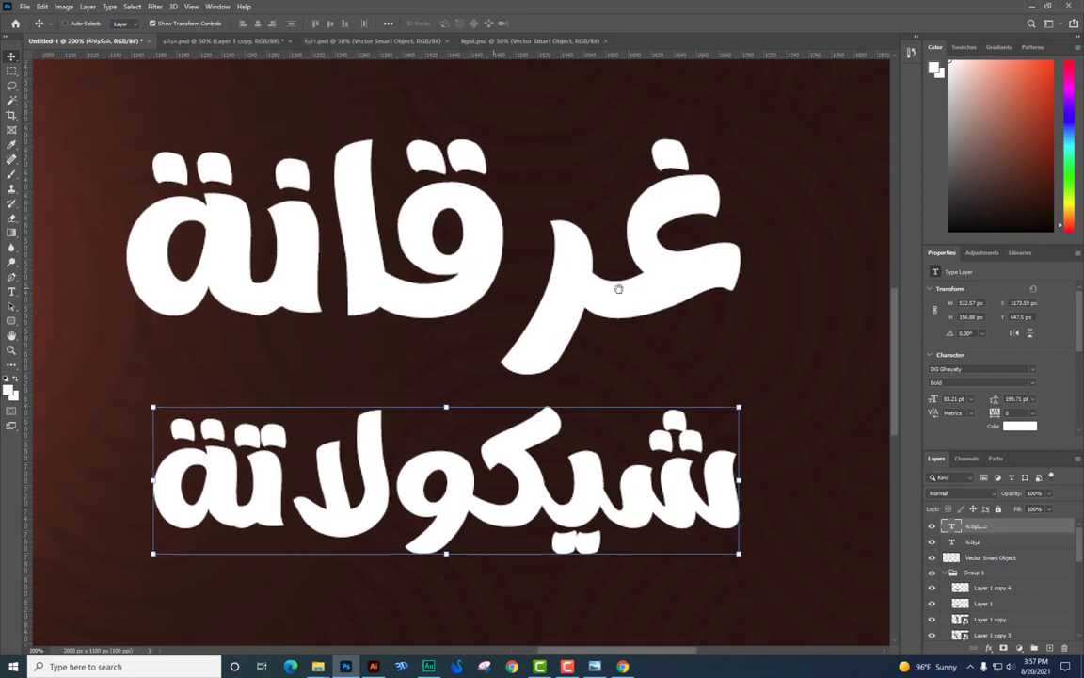
{"action": "left_click", "coordinate": [618, 289], "text": "ctrl"}
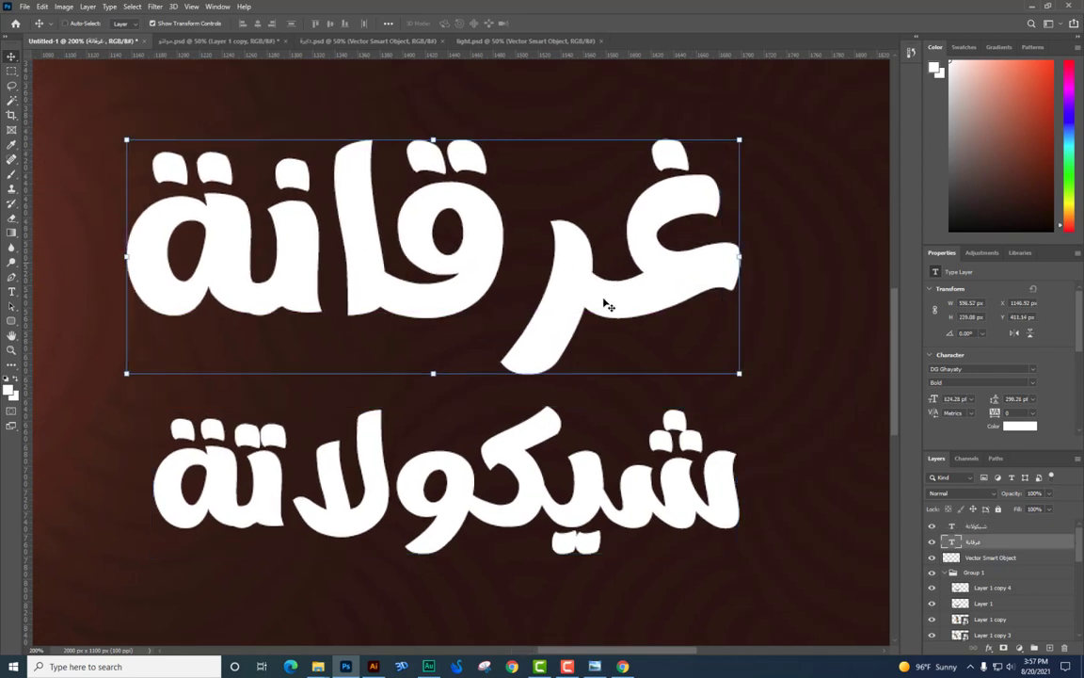
{"action": "left_click_drag", "start_coordinate": [552, 291], "coordinate": [579, 276]}
- Split the headline into separate قانة and غر text layers, and move شيكولاتة lower
{"action": "double_click", "coordinate": [579, 275]}
{"action": "key", "text": "BackSpace"}
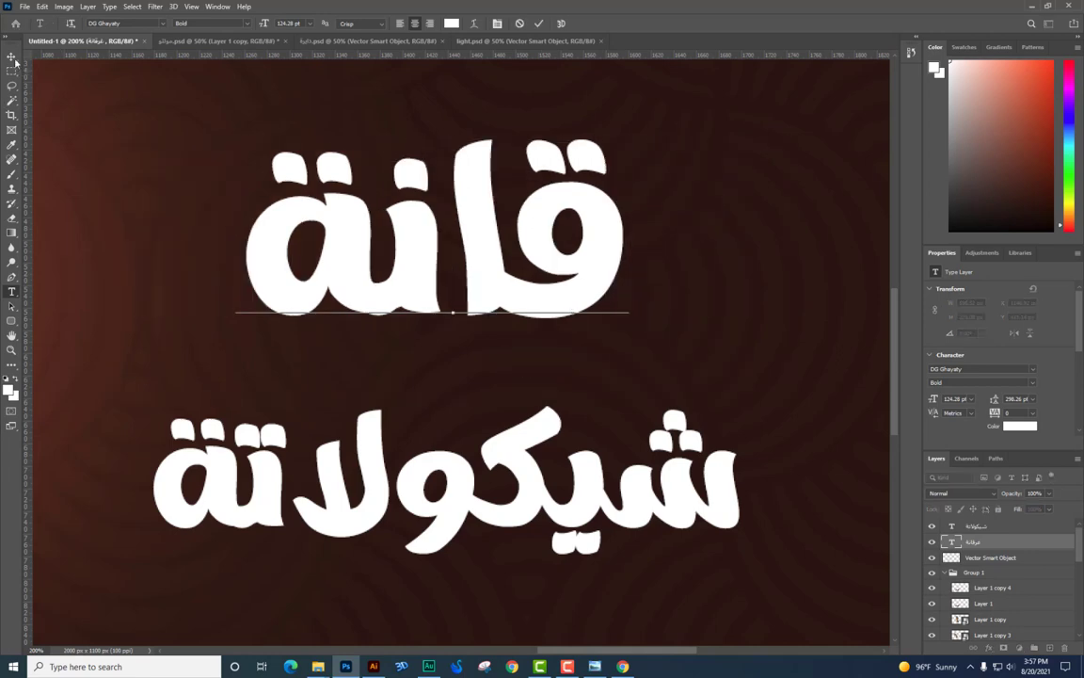
{"action": "left_click", "coordinate": [11, 57]}
{"action": "mouse_move", "coordinate": [479, 247]}
{"action": "left_mouse_down"}
{"action": "mouse_move", "coordinate": [424, 283]}
{"action": "mouse_move", "coordinate": [701, 193]}
{"action": "mouse_move", "coordinate": [730, 198]}
{"action": "left_mouse_up"}
{"action": "double_click", "coordinate": [805, 253]}
{"action": "type", "text": "غر"}
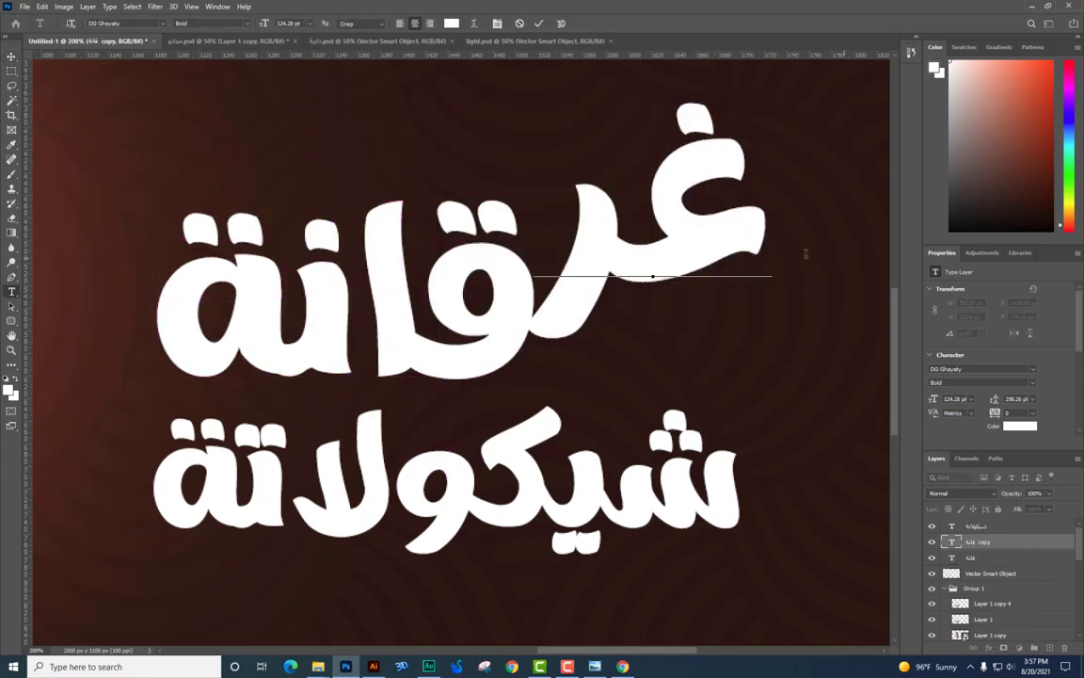
{"action": "left_click", "coordinate": [12, 57]}
{"action": "mouse_move", "coordinate": [725, 225]}
{"action": "left_mouse_down"}
{"action": "mouse_move", "coordinate": [719, 305]}
{"action": "mouse_move", "coordinate": [757, 248]}
{"action": "left_mouse_up"}
{"action": "left_click", "coordinate": [720, 429], "text": "ctrl"}
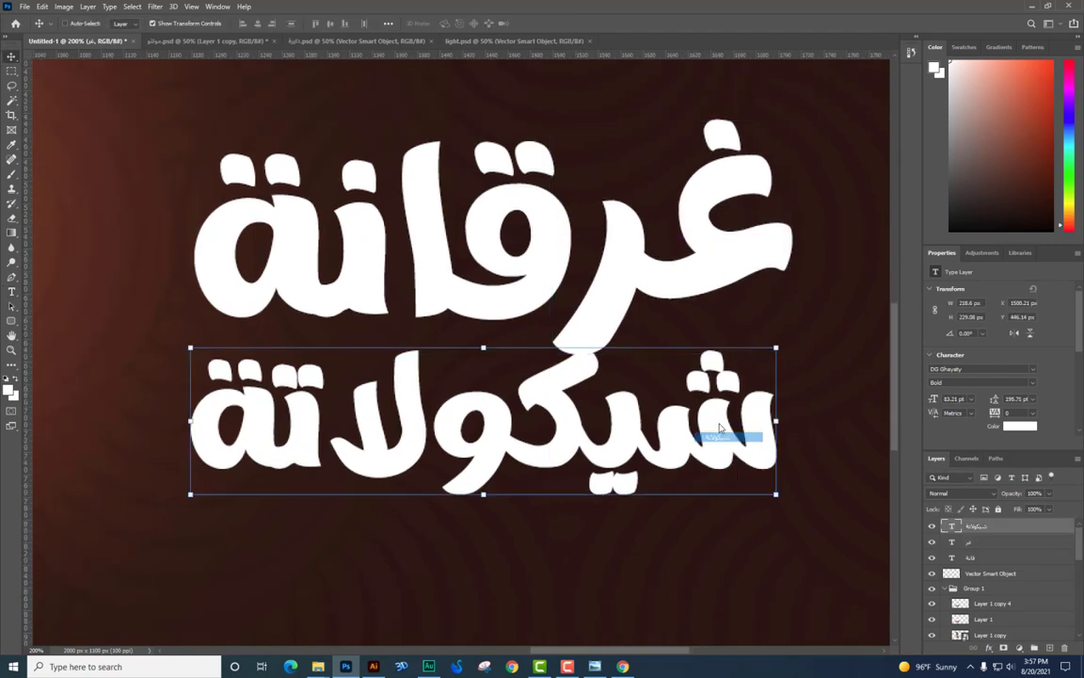
{"action": "left_click_drag", "start_coordinate": [720, 428], "coordinate": [695, 539]}
- Rasterize the غر layer and warp it into a sweeping curved tail
{"action": "left_click", "coordinate": [733, 273], "text": "ctrl"}
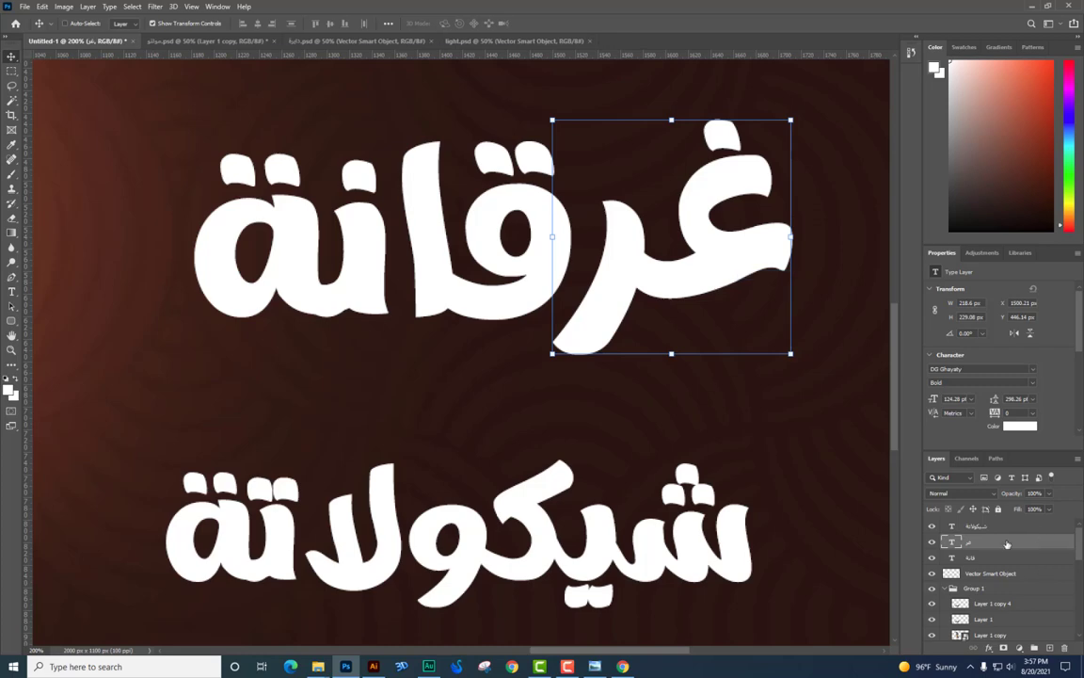
{"action": "right_click", "coordinate": [1006, 544]}
{"action": "left_click", "coordinate": [903, 193]}
{"action": "key", "text": "ctrl+t"}
{"action": "right_click", "coordinate": [620, 275]}
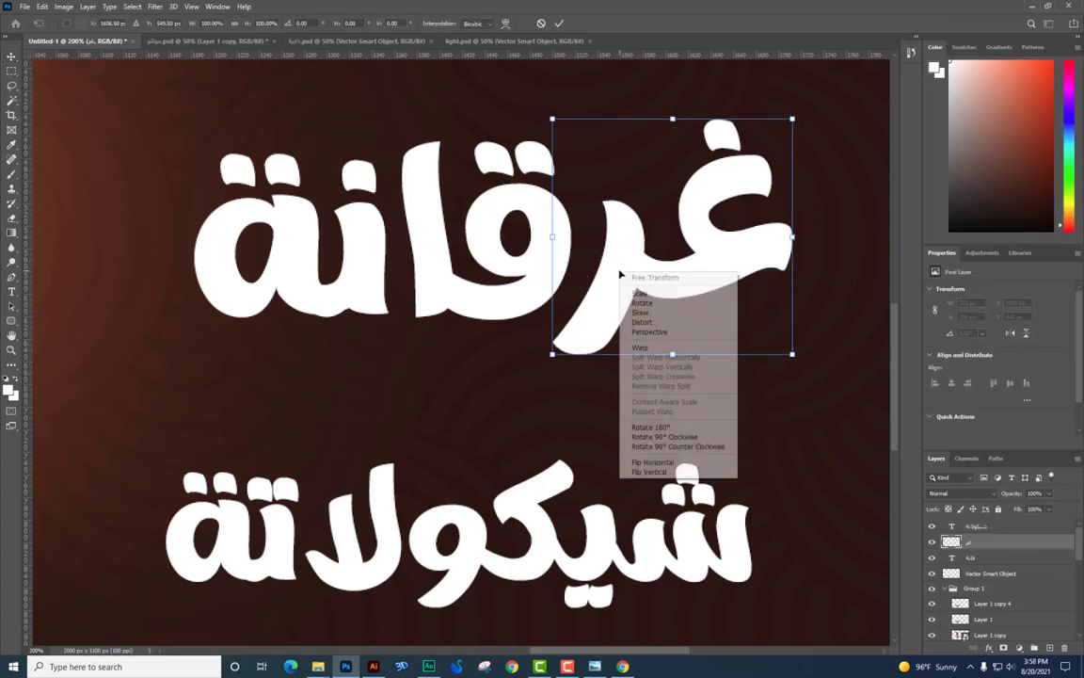
{"action": "left_click", "coordinate": [640, 347]}
{"action": "left_click_drag", "start_coordinate": [552, 354], "coordinate": [478, 359]}
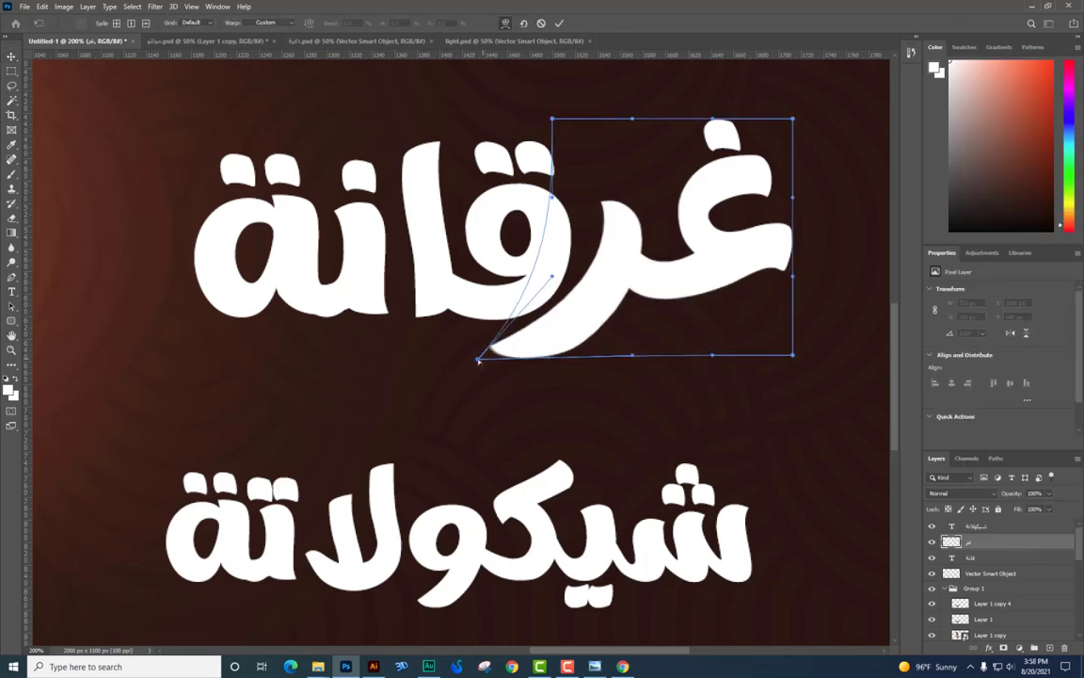
{"action": "left_click_drag", "start_coordinate": [632, 356], "coordinate": [638, 410]}
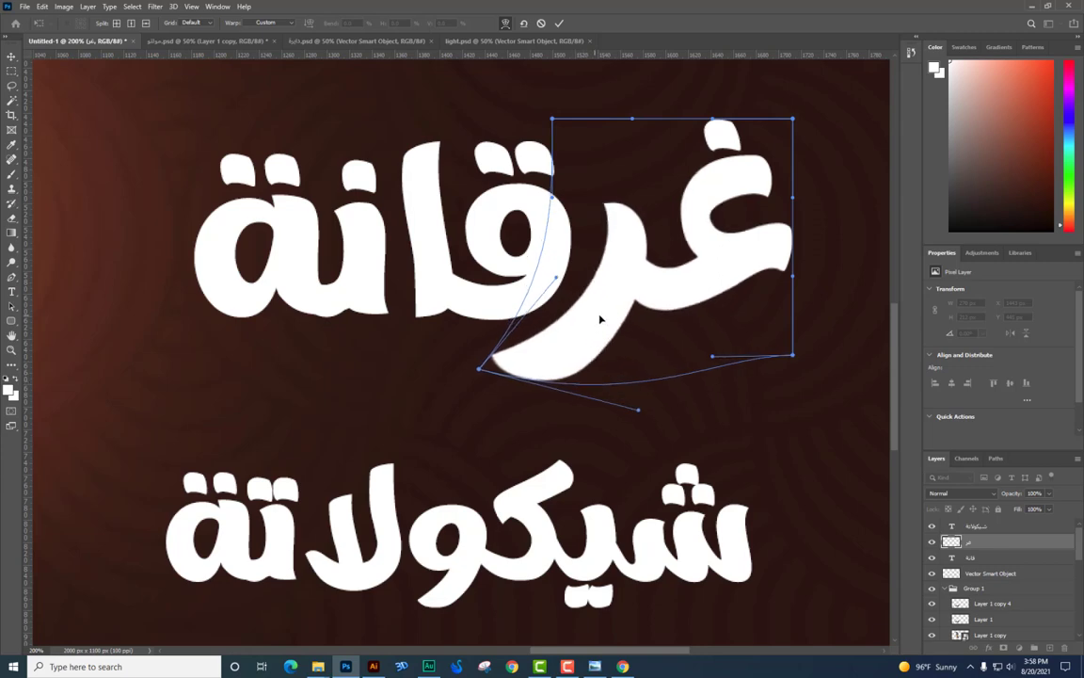
{"action": "left_click_drag", "start_coordinate": [480, 368], "coordinate": [443, 365]}
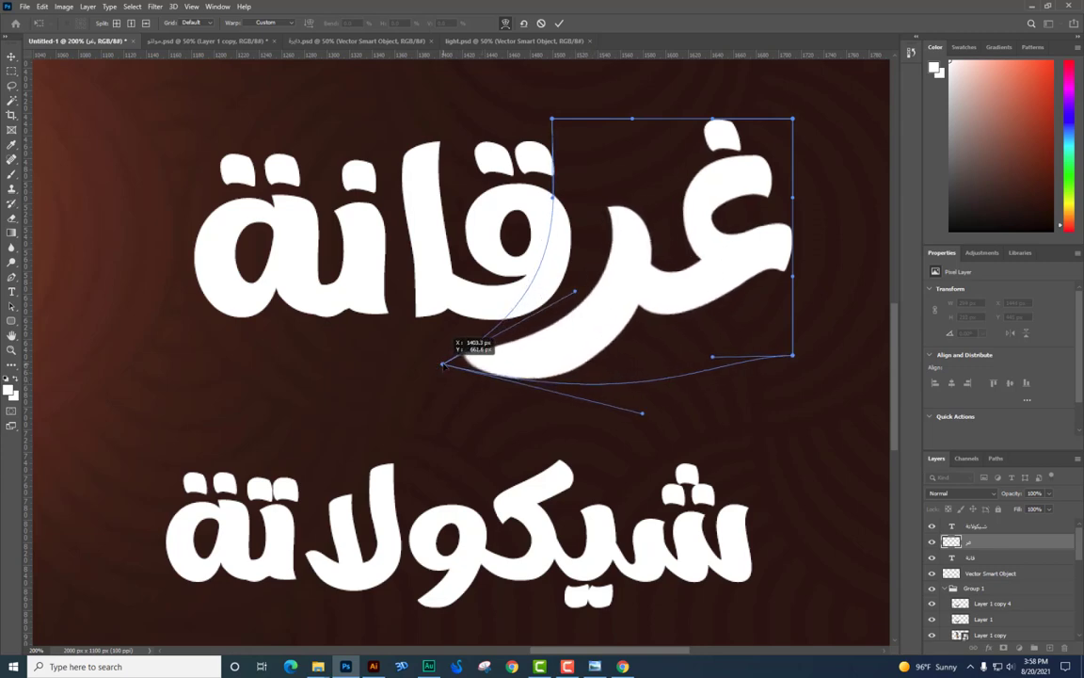
{"action": "left_click_drag", "start_coordinate": [643, 420], "coordinate": [639, 436]}
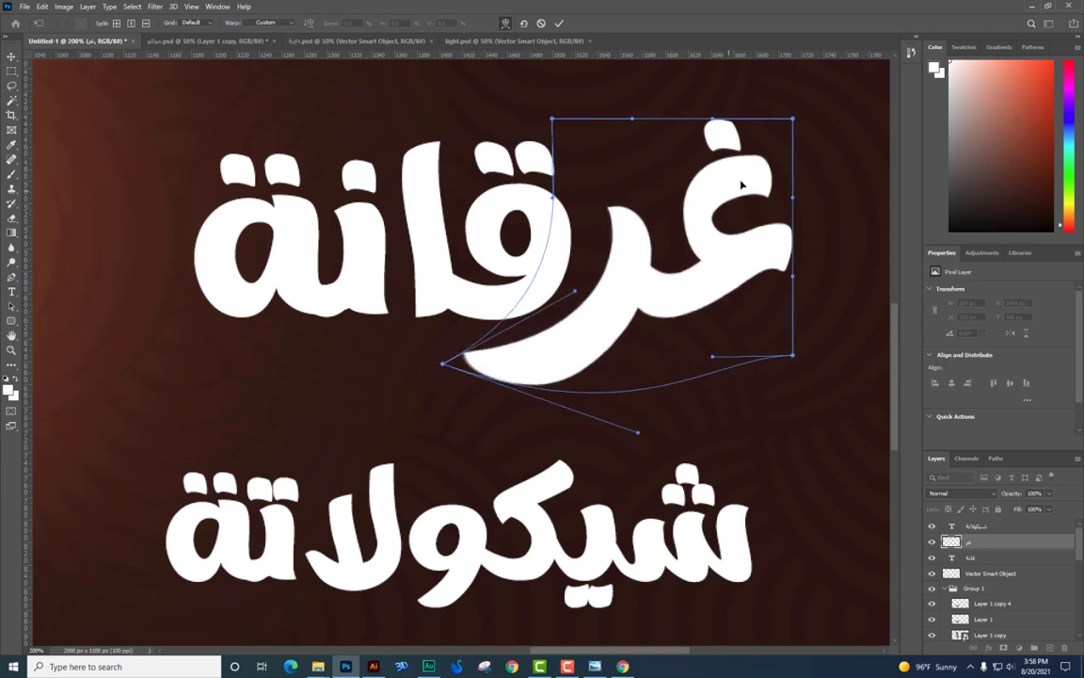
{"action": "left_click_drag", "start_coordinate": [793, 120], "coordinate": [823, 99]}
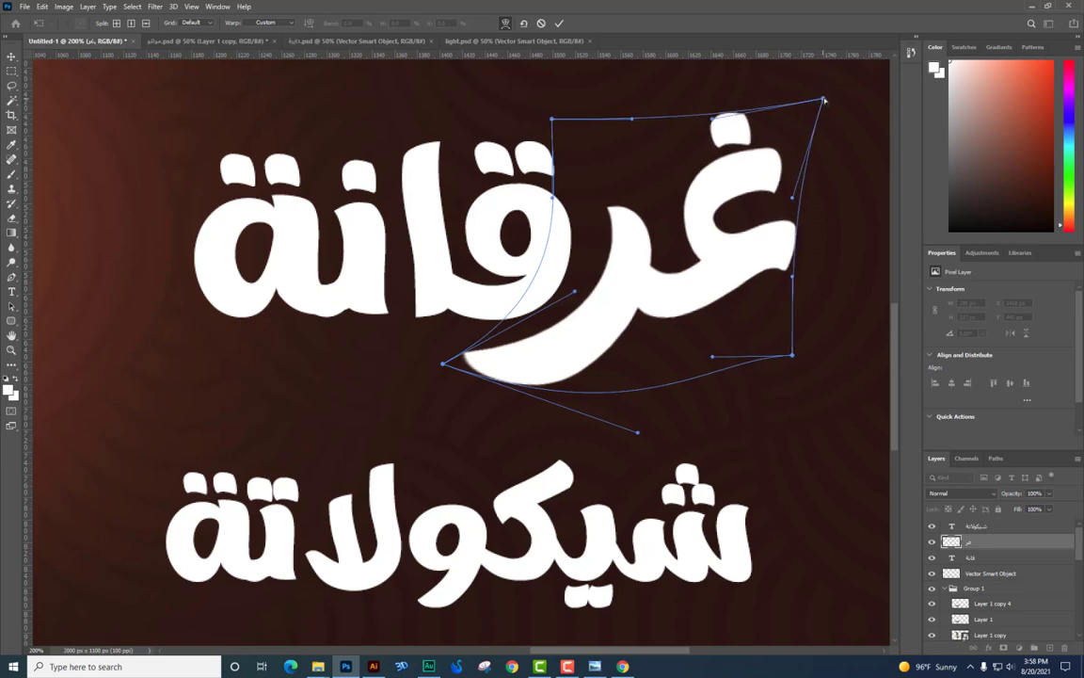
{"action": "key", "text": "Return"}
- Rasterize the قانة layer, try a warp then cancel it, and move شيكولاتة up
{"action": "left_click_drag", "start_coordinate": [562, 253], "coordinate": [583, 283]}
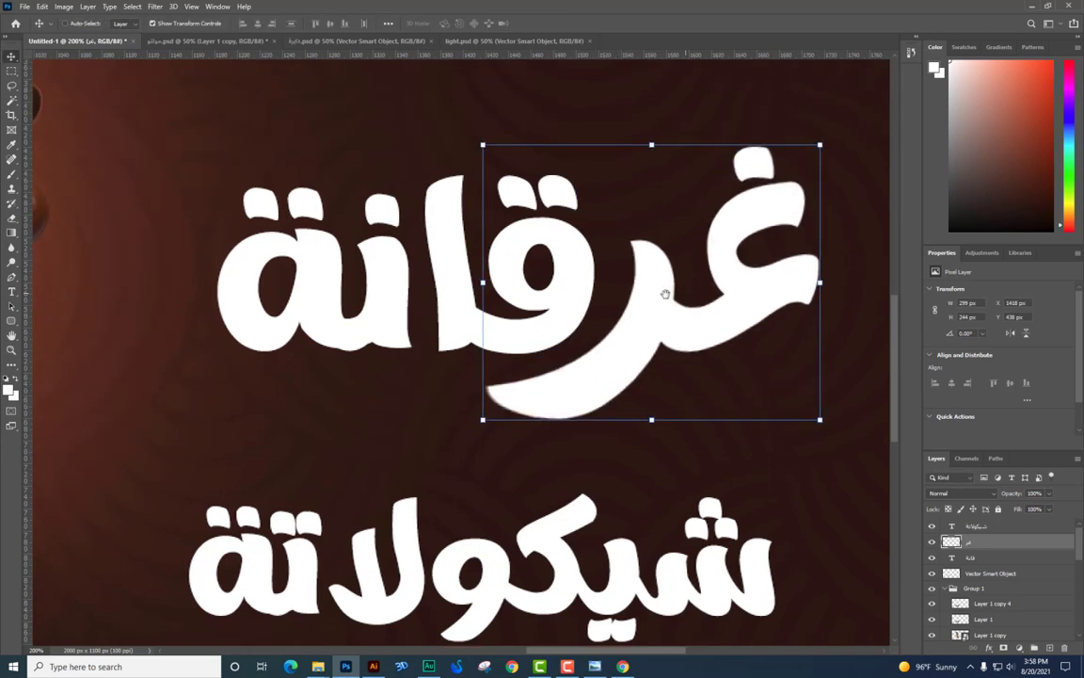
{"action": "right_click", "coordinate": [583, 284]}
{"action": "left_click", "coordinate": [597, 284]}
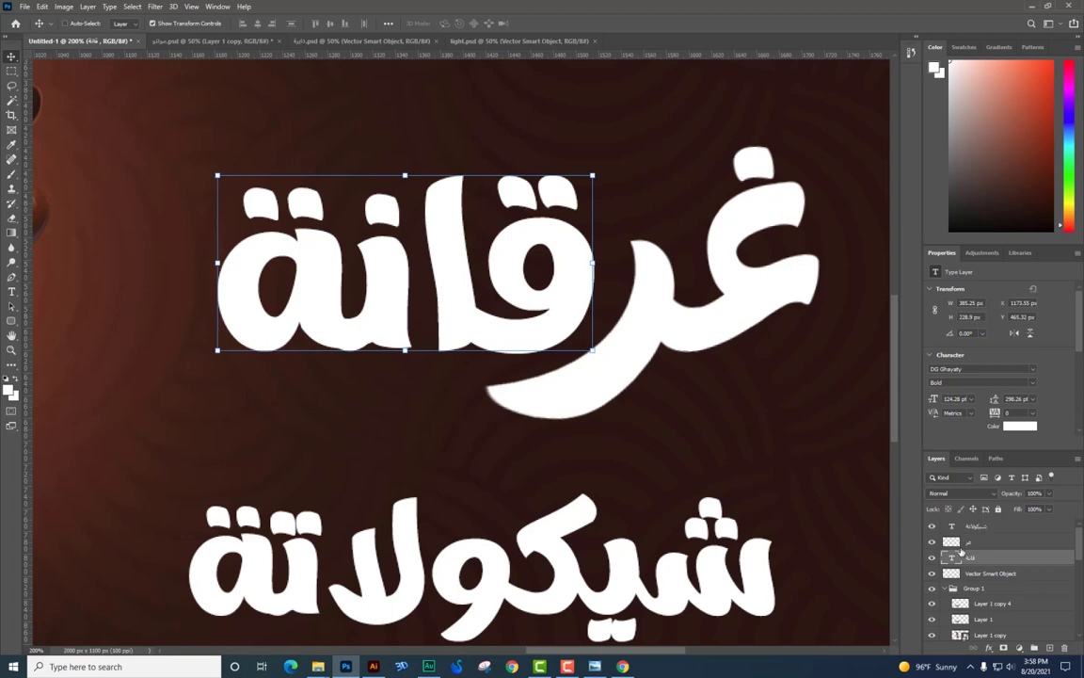
{"action": "right_click", "coordinate": [991, 557]}
{"action": "left_click", "coordinate": [942, 199]}
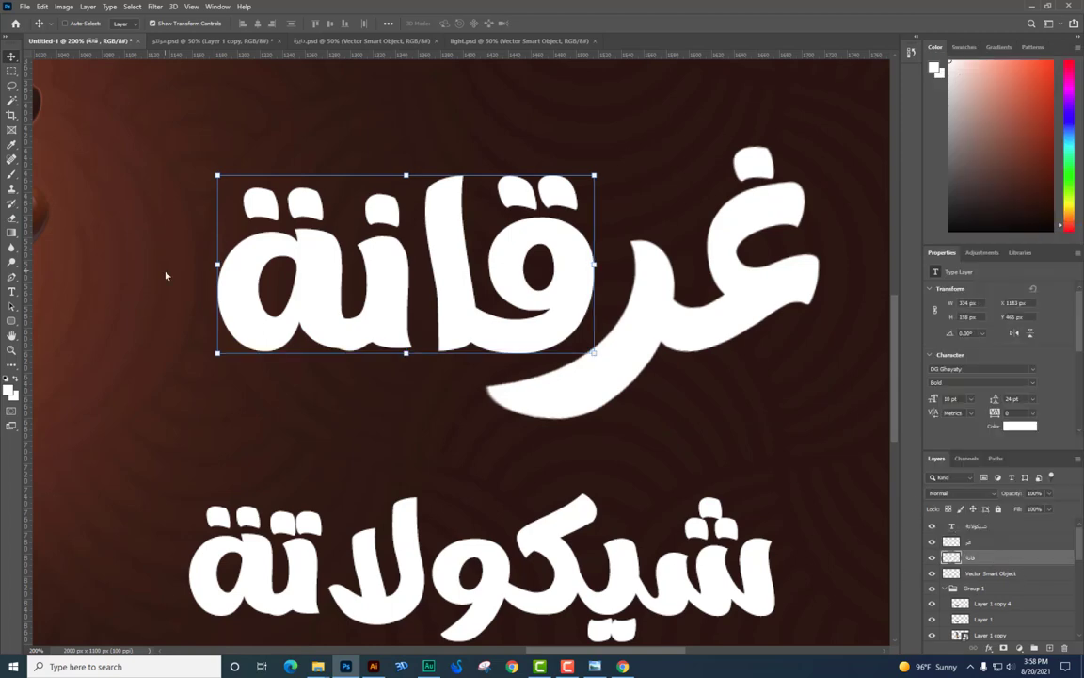
{"action": "key", "text": "ctrl+t"}
{"action": "right_click", "coordinate": [271, 264]}
{"action": "left_click", "coordinate": [291, 338]}
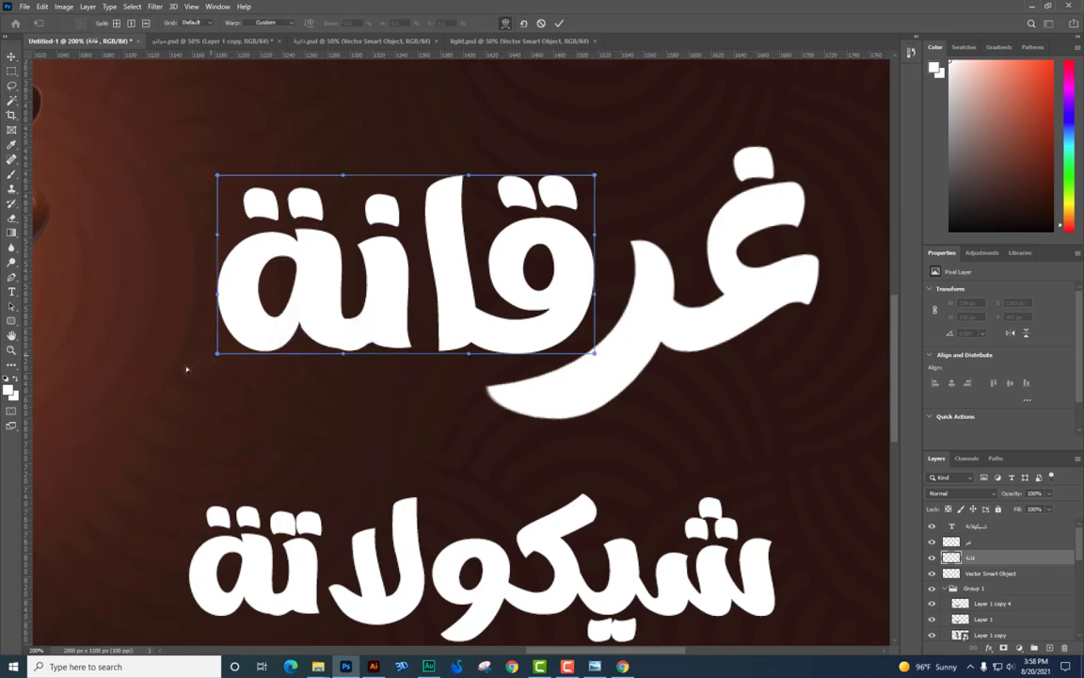
{"action": "left_click_drag", "start_coordinate": [218, 353], "coordinate": [186, 365]}
{"action": "left_click_drag", "start_coordinate": [219, 176], "coordinate": [198, 158]}
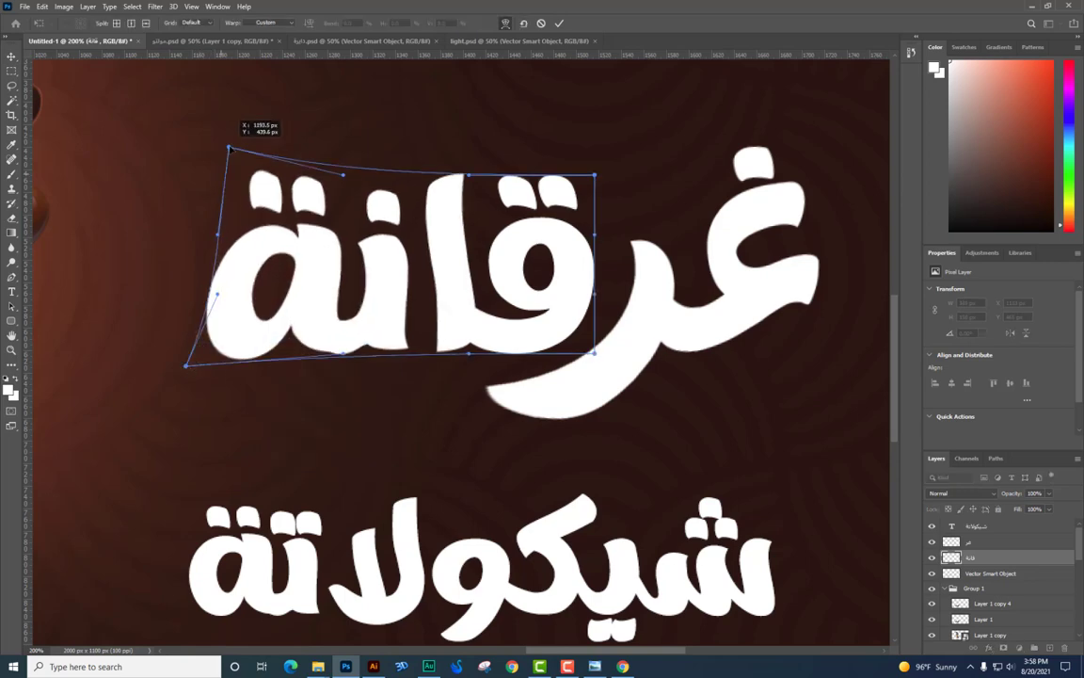
{"action": "key", "text": "Escape"}
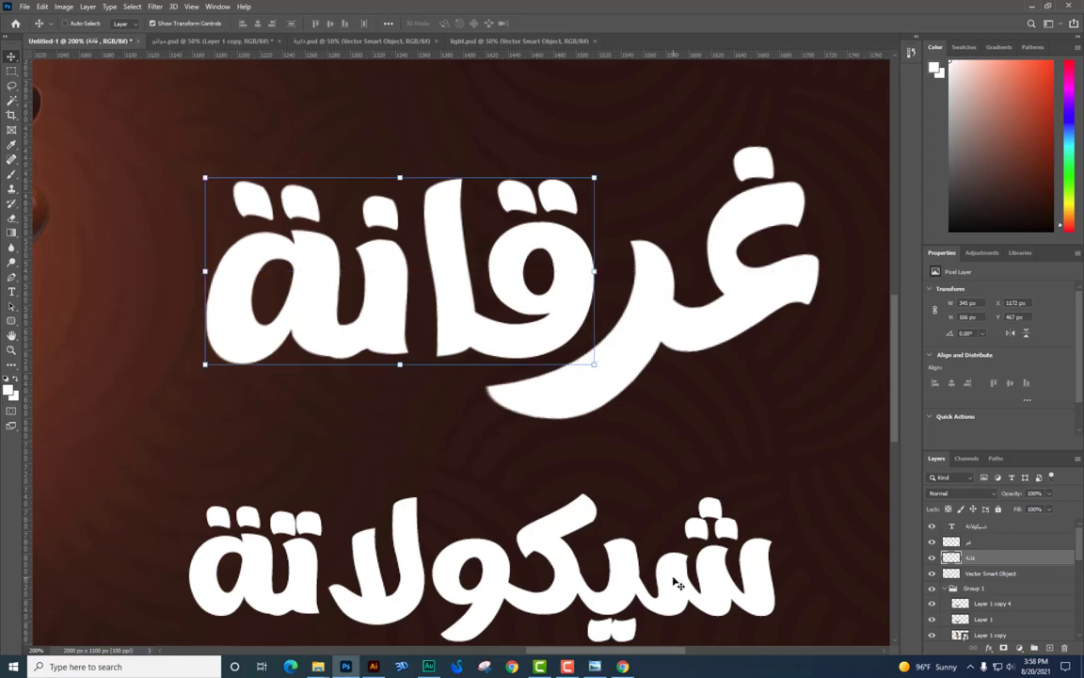
{"action": "mouse_move", "coordinate": [676, 581]}
{"action": "left_mouse_down"}
{"action": "mouse_move", "coordinate": [706, 513]}
{"action": "mouse_move", "coordinate": [696, 496]}
{"action": "left_mouse_up"}
{"action": "key", "text": "ctrl+t"}
- Enlarge شيكولاتة slightly and nudge it a little to the right
{"action": "left_click_drag", "start_coordinate": [800, 588], "coordinate": [816, 595]}
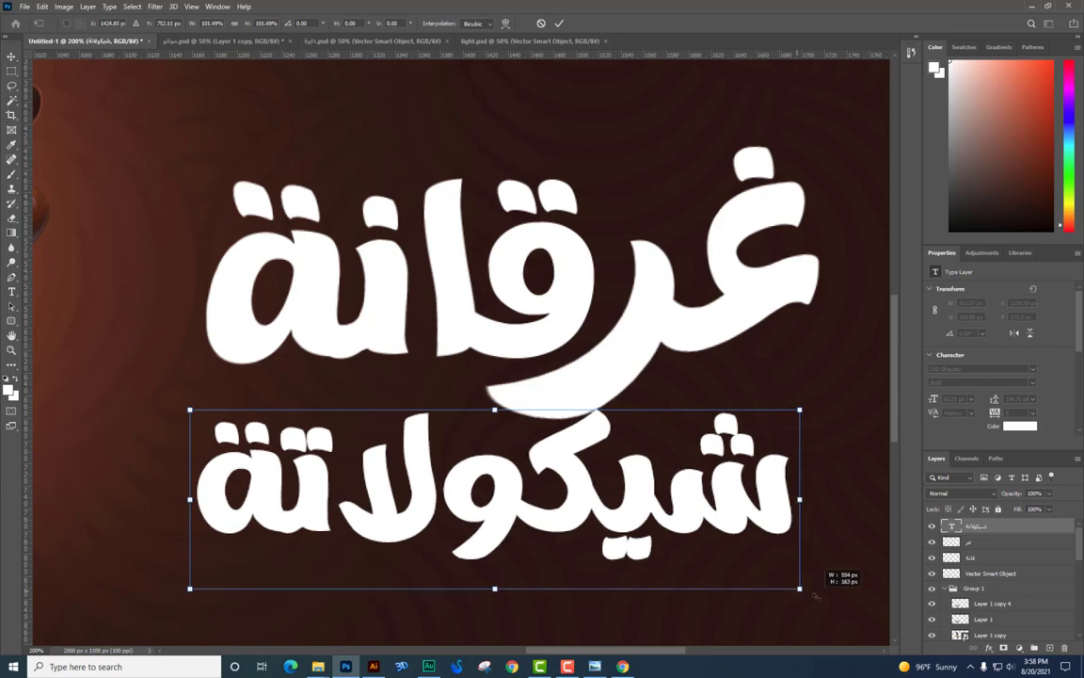
{"action": "key", "text": "Return"}
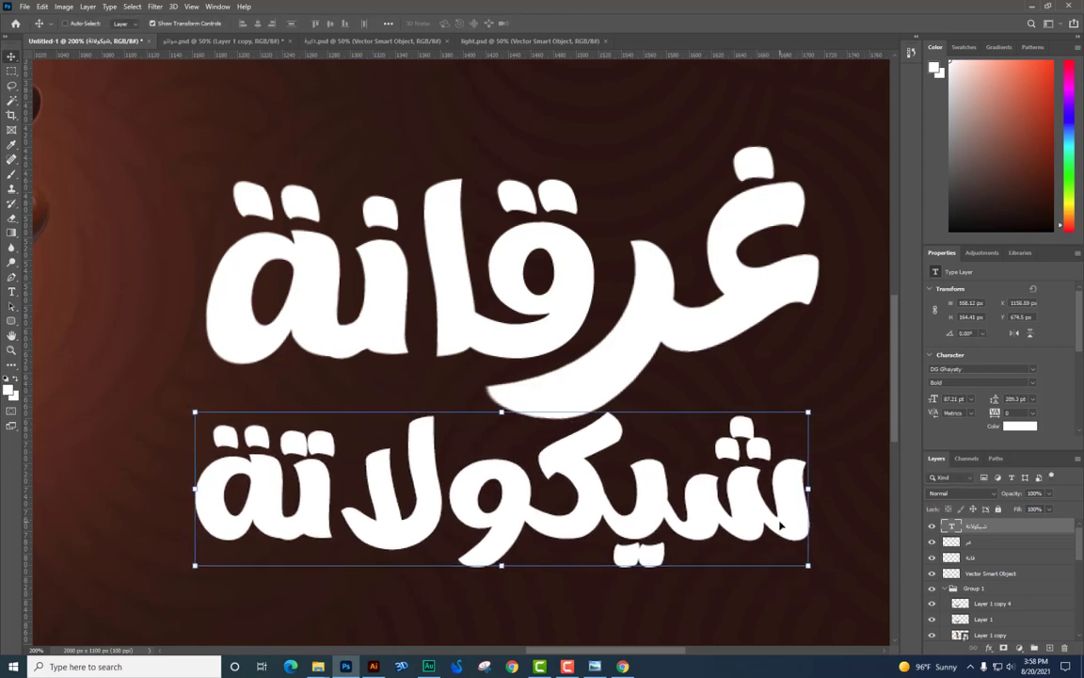
{"action": "key", "text": "ctrl+minus"}
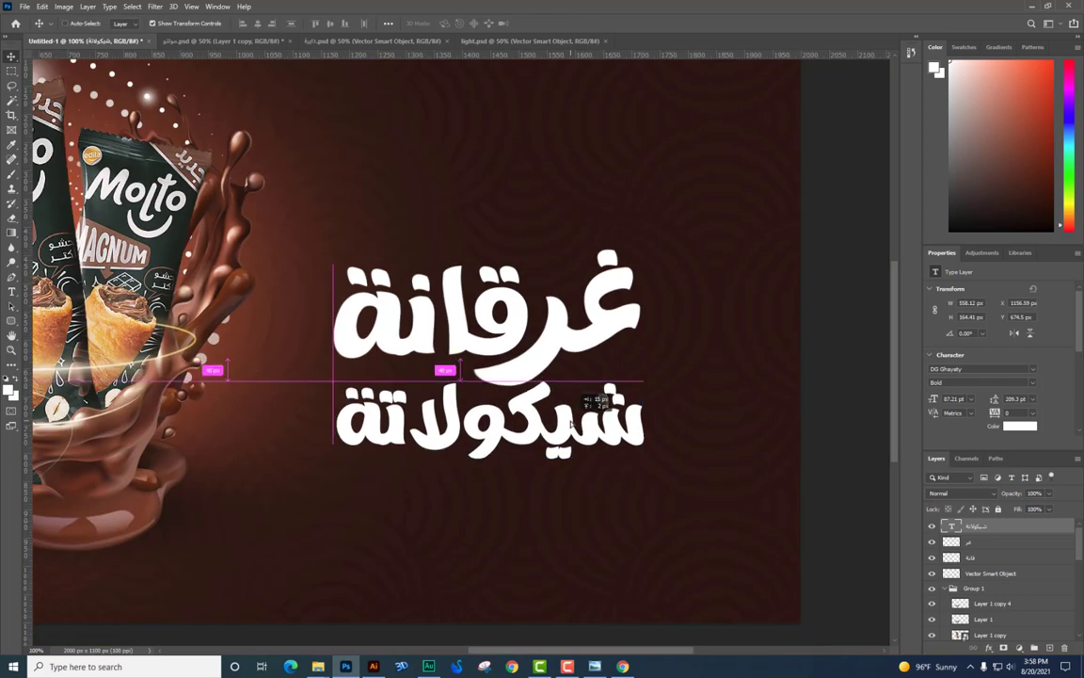
{"action": "left_click_drag", "start_coordinate": [615, 334], "coordinate": [623, 333]}
- Select both lettering lines, enlarge them together, and merge them into one layer
{"action": "left_click", "coordinate": [613, 320], "text": "shift"}
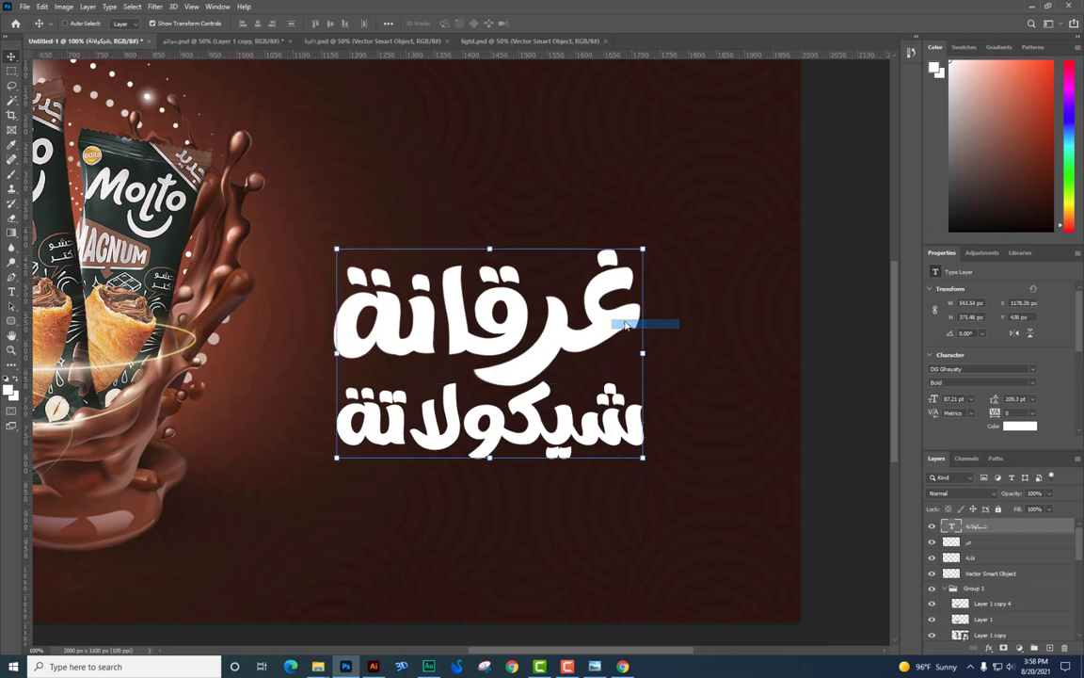
{"action": "right_click", "coordinate": [534, 311]}
{"action": "left_click", "coordinate": [535, 312]}
{"action": "mouse_move", "coordinate": [536, 314]}
{"action": "left_mouse_down"}
{"action": "mouse_move", "coordinate": [561, 340]}
{"action": "mouse_move", "coordinate": [554, 341]}
{"action": "left_mouse_up"}
{"action": "key", "text": "ctrl+t"}
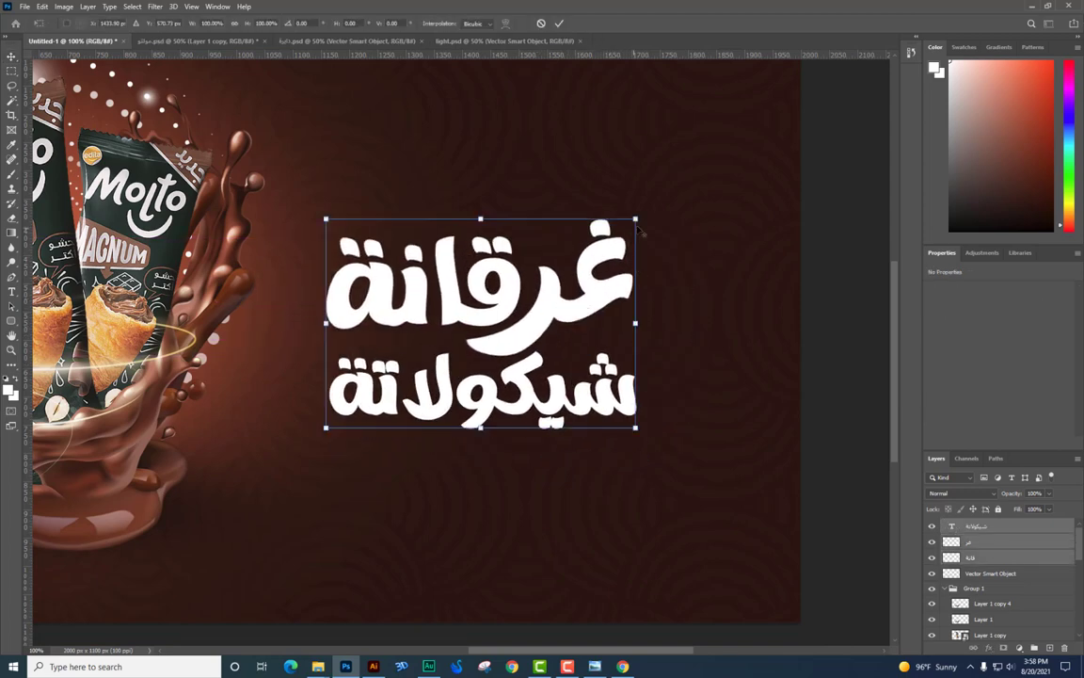
{"action": "left_click_drag", "start_coordinate": [634, 213], "coordinate": [724, 158]}
{"action": "key", "text": "Return"}
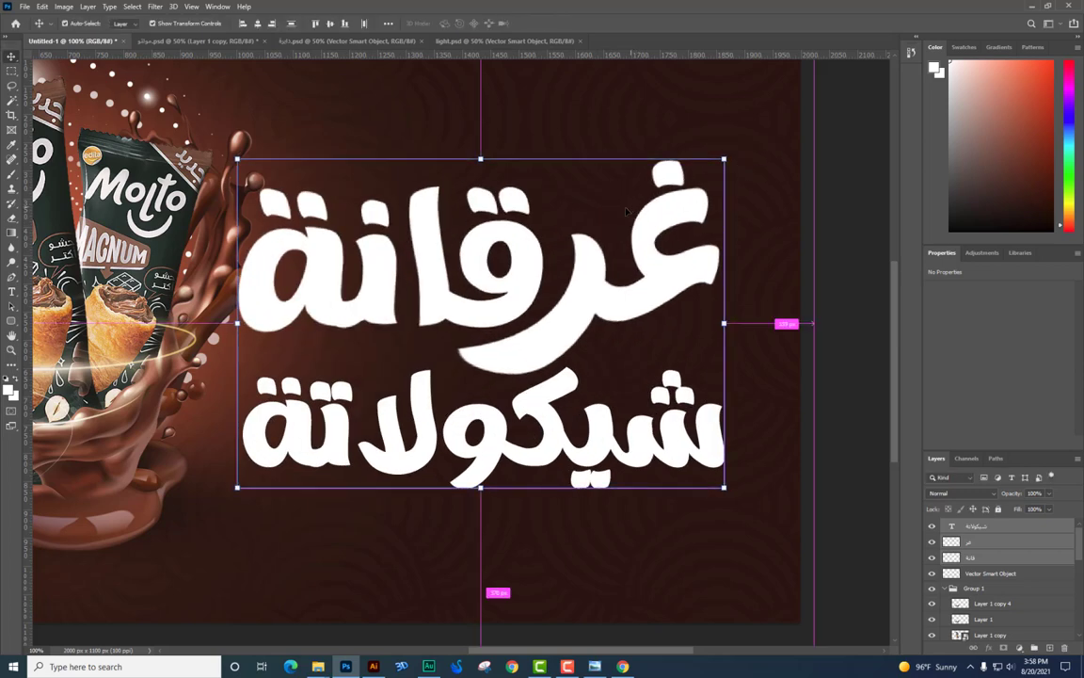
{"action": "key", "text": "ctrl+e"}
{"action": "mouse_move", "coordinate": [619, 254]}
{"action": "left_mouse_down"}
{"action": "mouse_move", "coordinate": [621, 231]}
{"action": "mouse_move", "coordinate": [621, 253]}
{"action": "left_mouse_up"}
- Turn the merged text black with Hue/Saturation lightness -100 and move it back into place
{"action": "key", "text": "ctrl+t"}
{"action": "key", "text": "Return"}
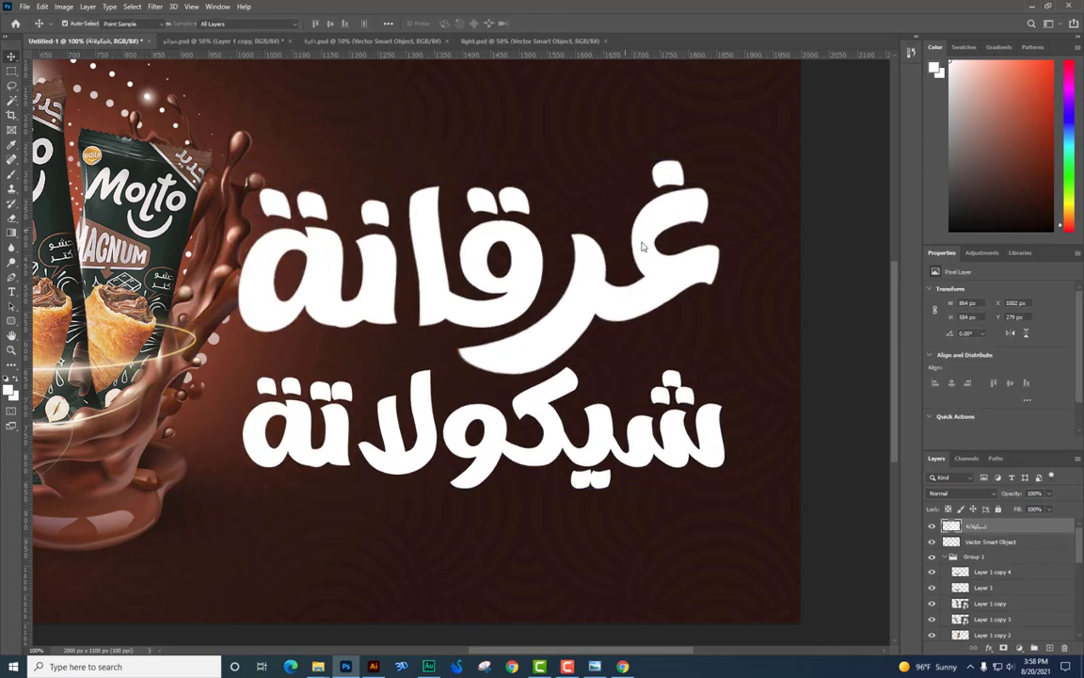
{"action": "key", "text": "ctrl+u"}
{"action": "key", "text": "Return"}
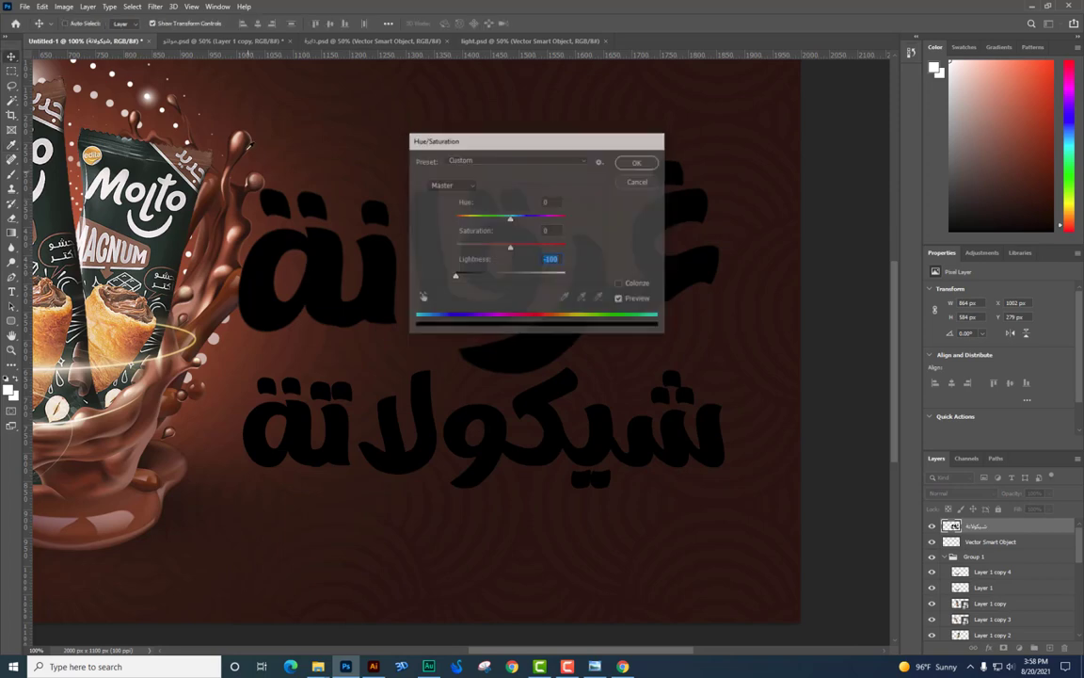
{"action": "key", "text": "v"}
{"action": "left_click_drag", "start_coordinate": [580, 421], "coordinate": [578, 316]}
{"action": "key", "text": "ctrl+t"}
{"action": "left_click_drag", "start_coordinate": [452, 225], "coordinate": [515, 324]}
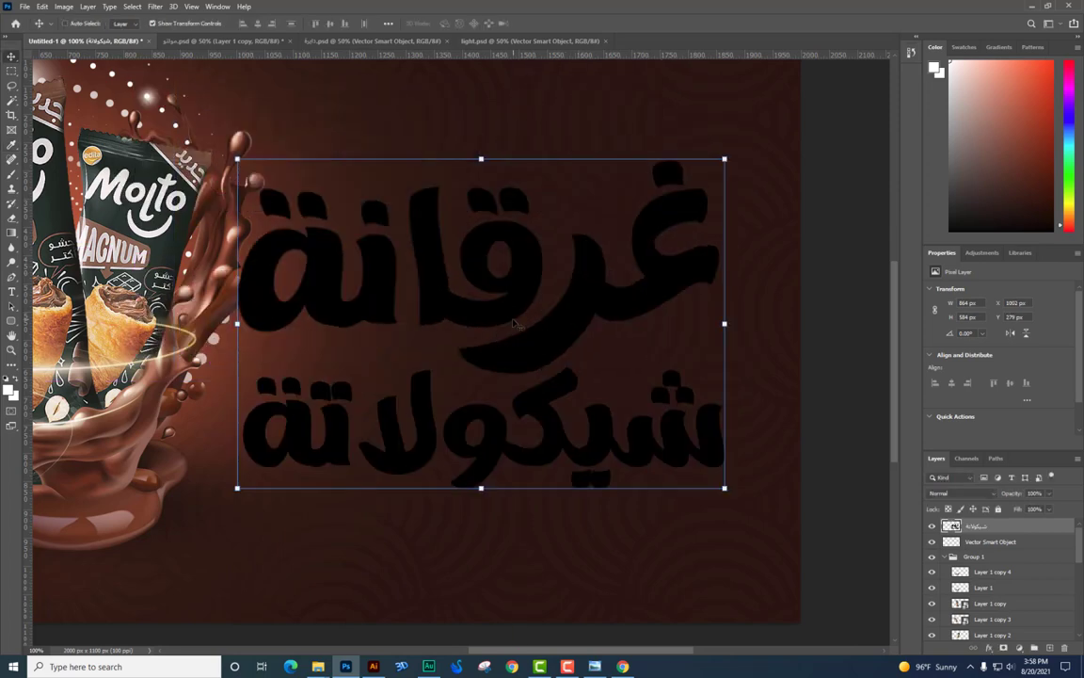
{"action": "key", "text": "alt+Tab"}
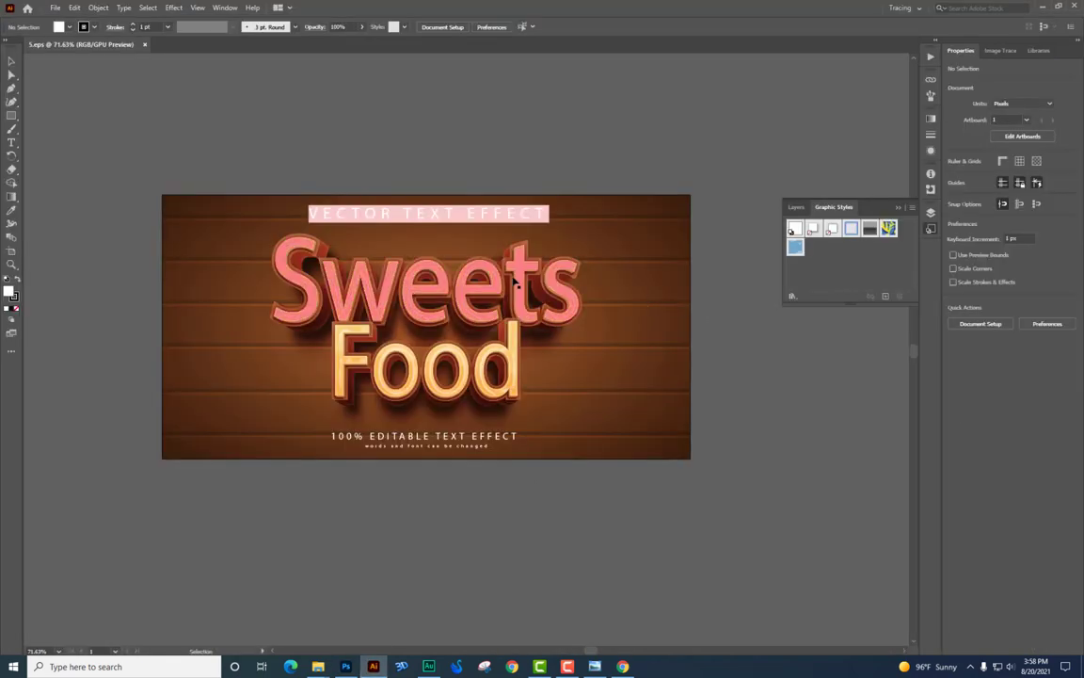
- Drag the black Arabic text from Photoshop into the Illustrator Sweets Food document
{"action": "key", "text": "alt+Tab"}
{"action": "key", "text": "Return"}
{"action": "mouse_move", "coordinate": [602, 282]}
{"action": "left_mouse_down"}
{"action": "mouse_move", "coordinate": [365, 644]}
{"action": "mouse_move", "coordinate": [471, 420]}
{"action": "left_mouse_up"}
{"action": "key", "text": "alt+Tab"}
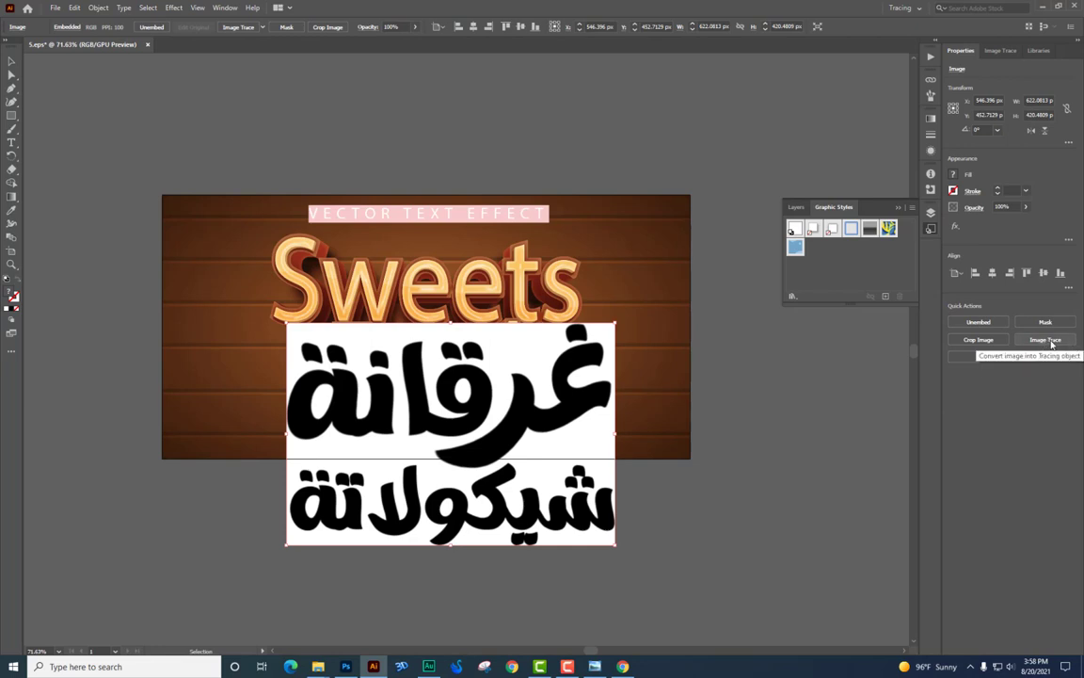
- Image Trace the lettering with the Default preset and expand it into shapes
{"action": "left_click", "coordinate": [1043, 342]}
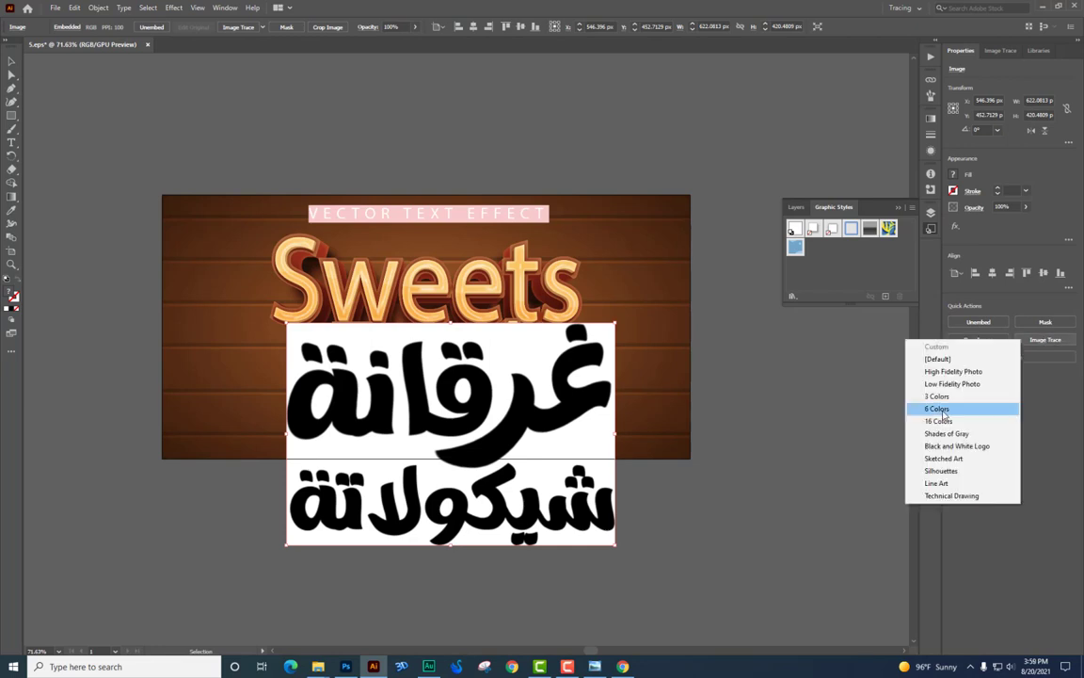
{"action": "left_click", "coordinate": [941, 359]}
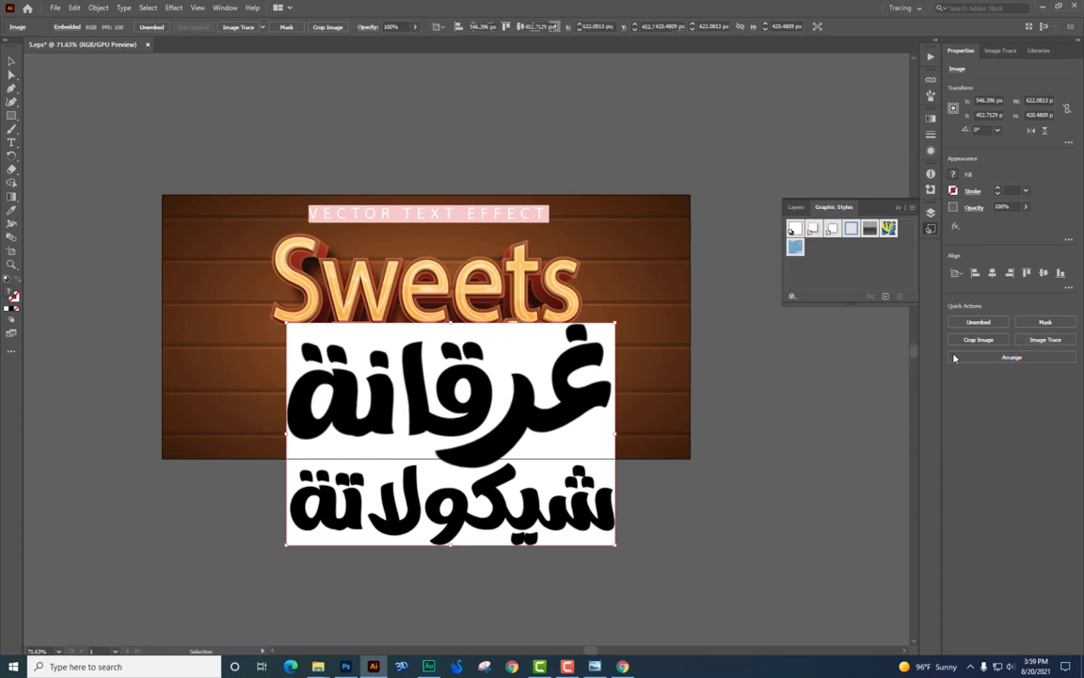
{"action": "key", "text": "ctrl+plus"}
{"action": "key", "text": "ctrl+plus"}
{"action": "key", "text": "ctrl+plus"}
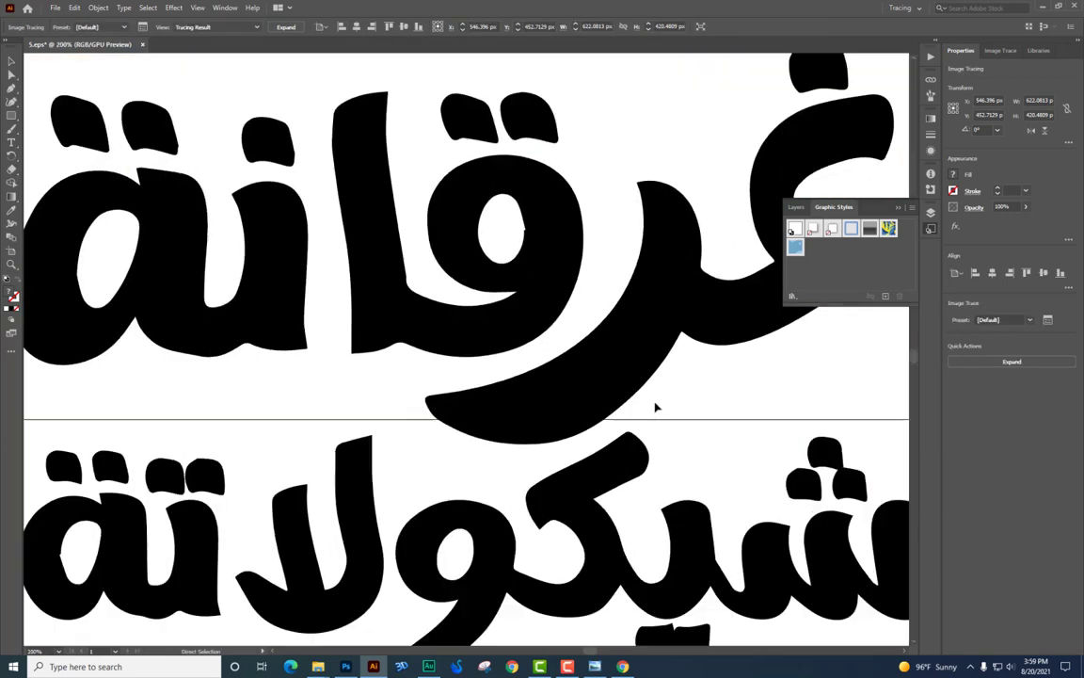
{"action": "key", "text": "ctrl+plus"}
{"action": "key", "text": "ctrl+plus"}
{"action": "key", "text": "ctrl+minus"}
{"action": "key", "text": "ctrl+minus"}
{"action": "key", "text": "ctrl+minus"}
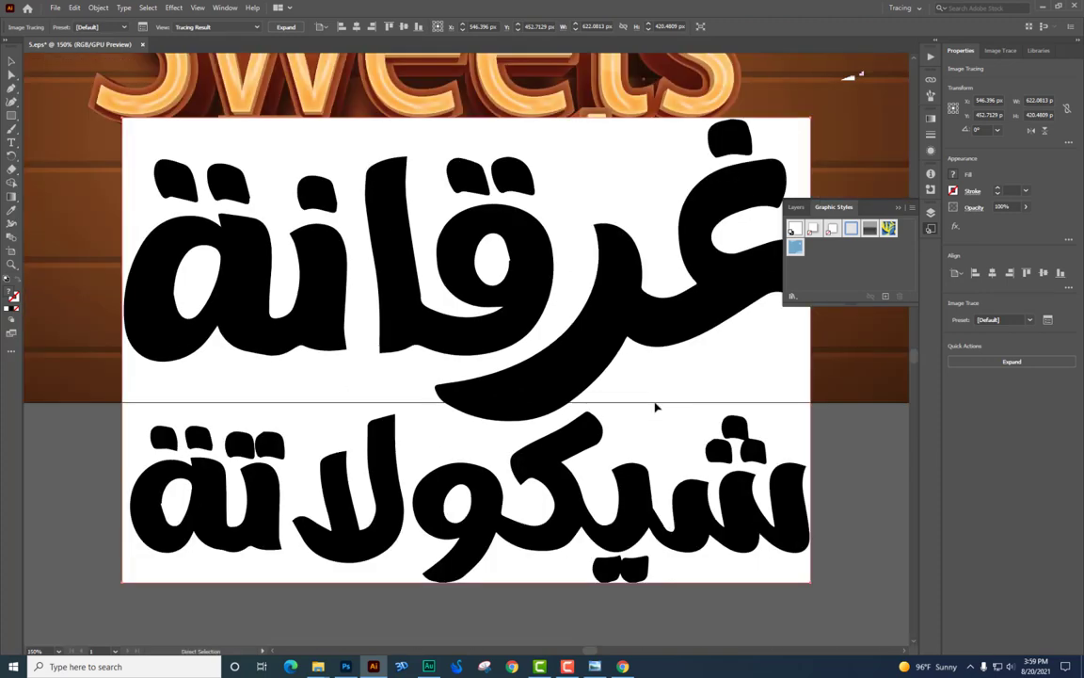
{"action": "key", "text": "ctrl+minus"}
{"action": "key", "text": "ctrl+plus"}
{"action": "key", "text": "ctrl+minus"}
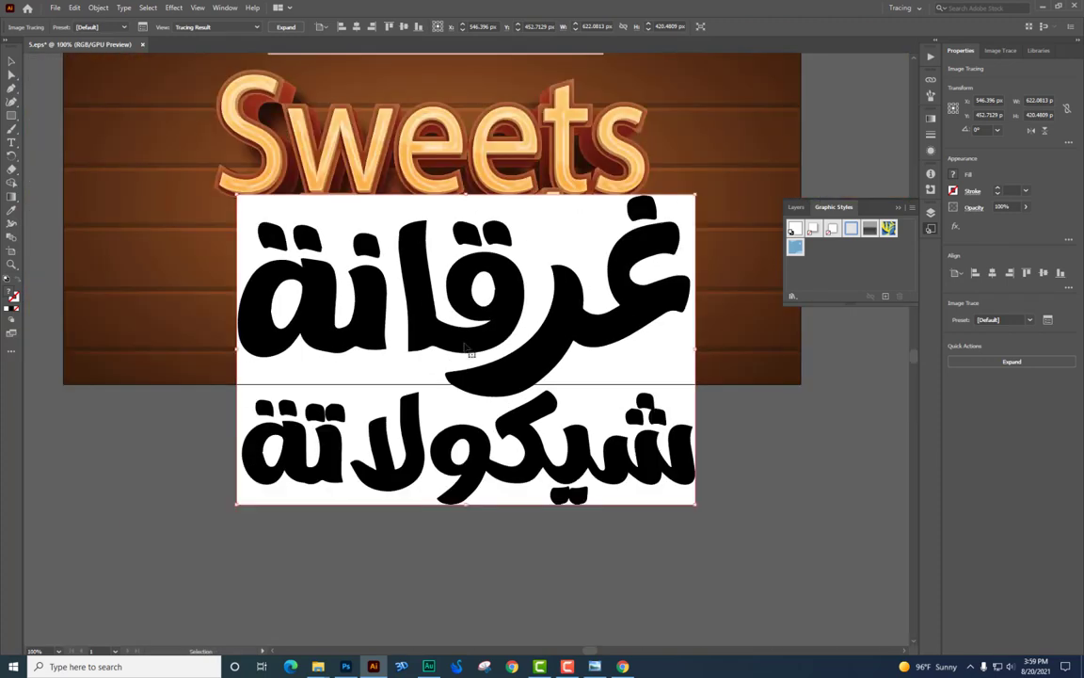
{"action": "left_click", "coordinate": [285, 27]}
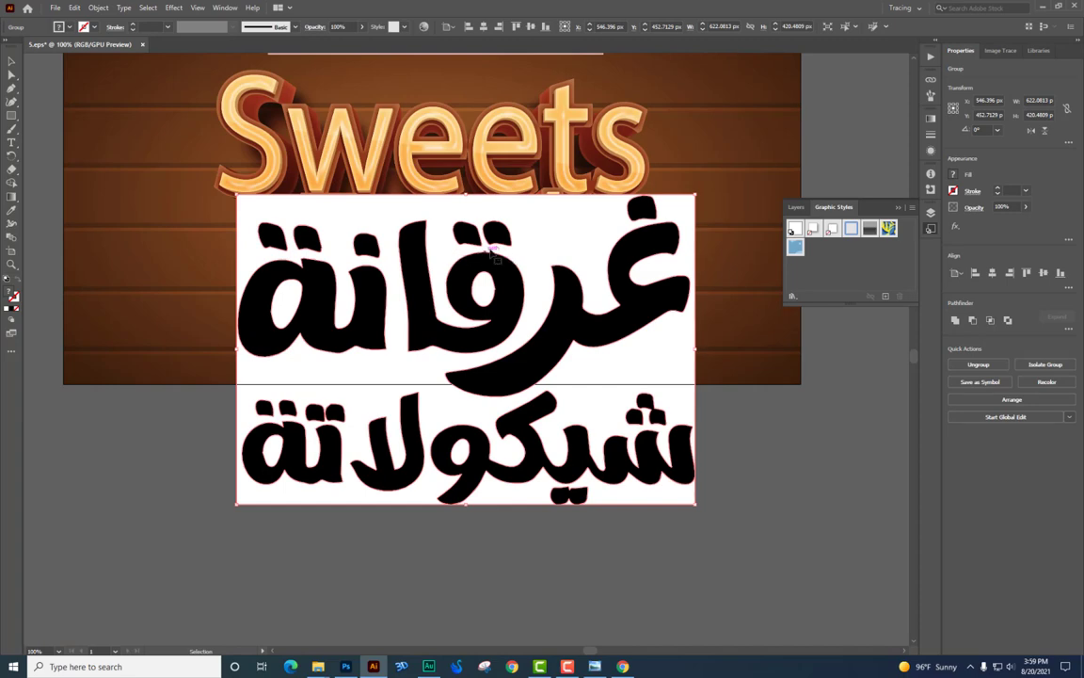
- Select the white background shapes with the Magic Wand and delete them
{"action": "key", "text": "y"}
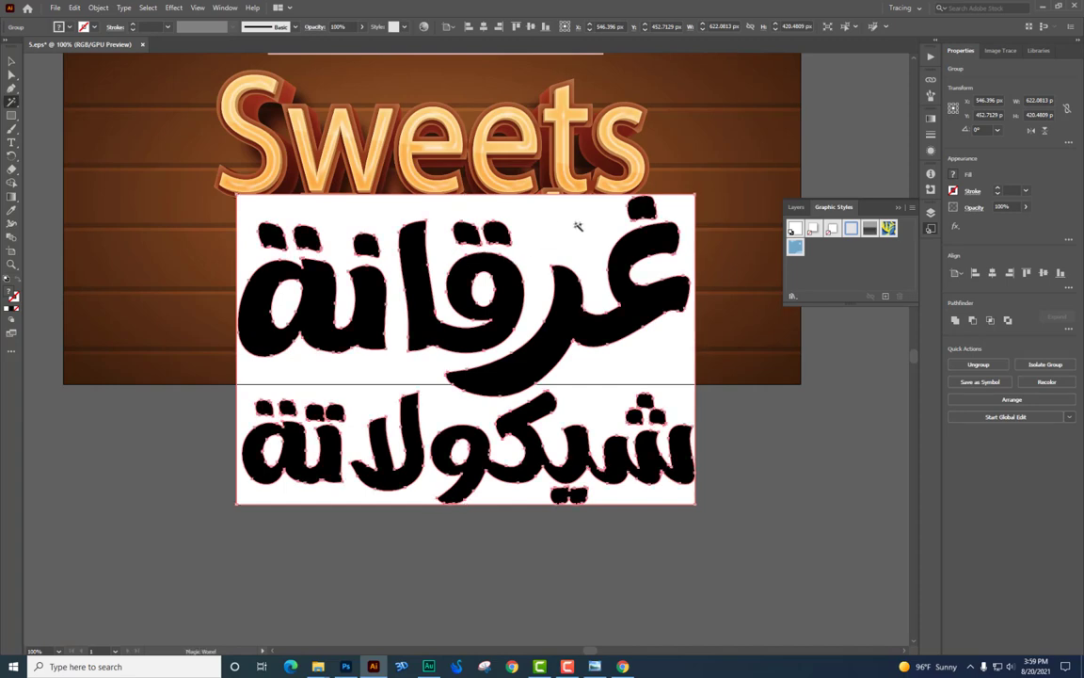
{"action": "key", "text": "ctrl+shift+g"}
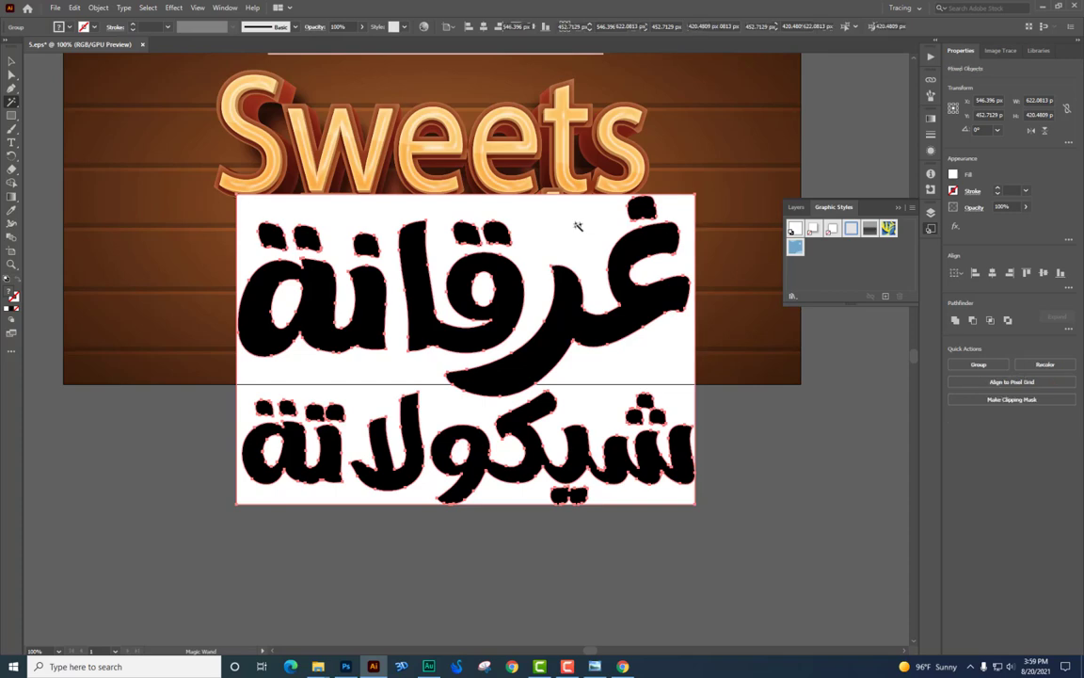
{"action": "left_click", "coordinate": [578, 226]}
{"action": "key", "text": "Delete"}
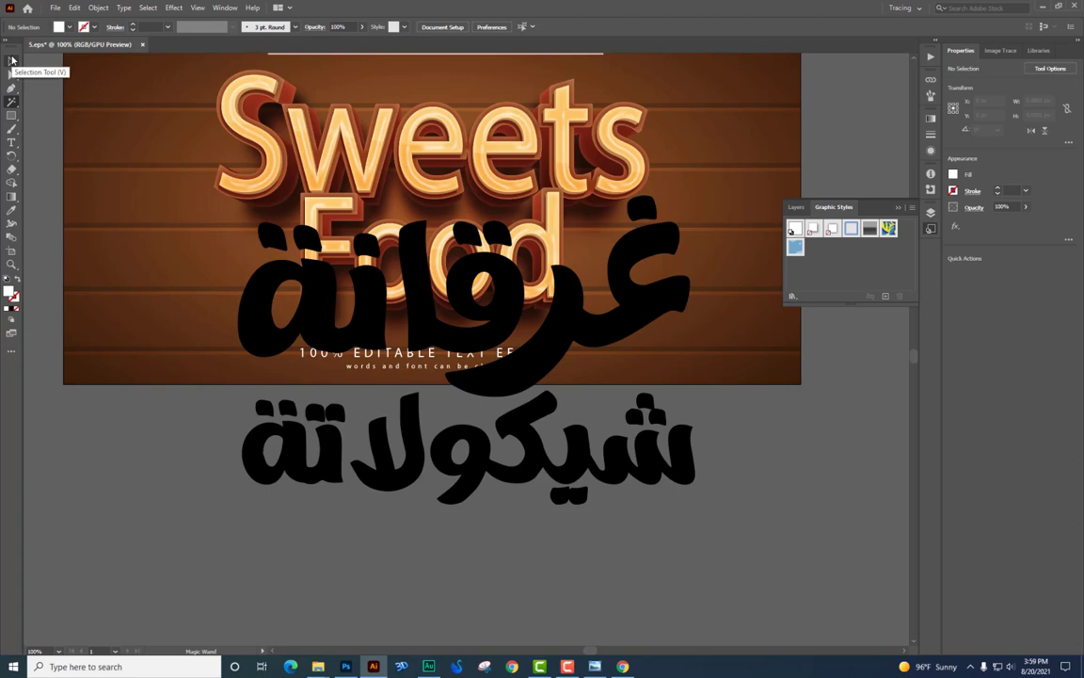
{"action": "left_click", "coordinate": [12, 60]}
- Show the Graphic Styles panel and save the Sweets text look as a new graphic style
{"action": "left_click", "coordinate": [224, 8]}
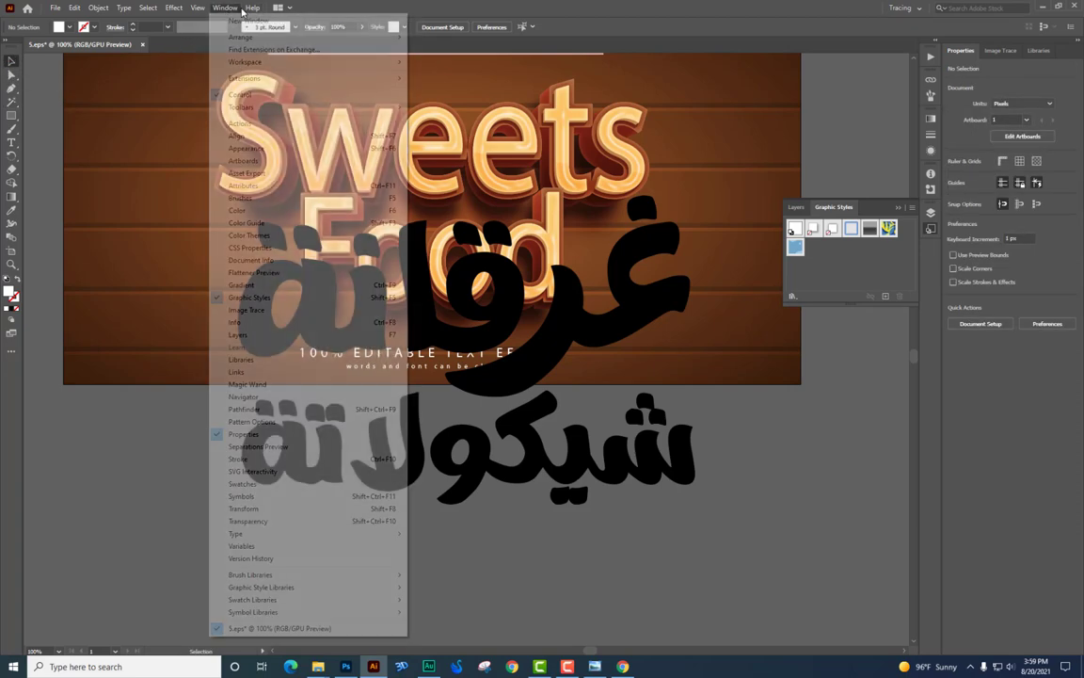
{"action": "left_click", "coordinate": [275, 300]}
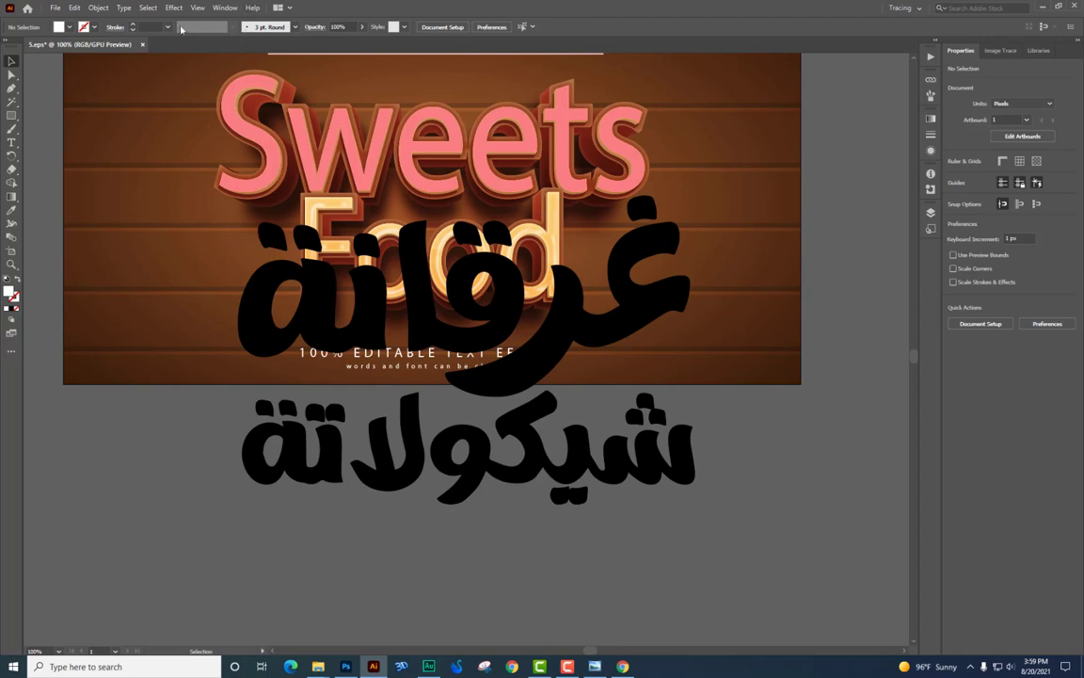
{"action": "left_click", "coordinate": [225, 7]}
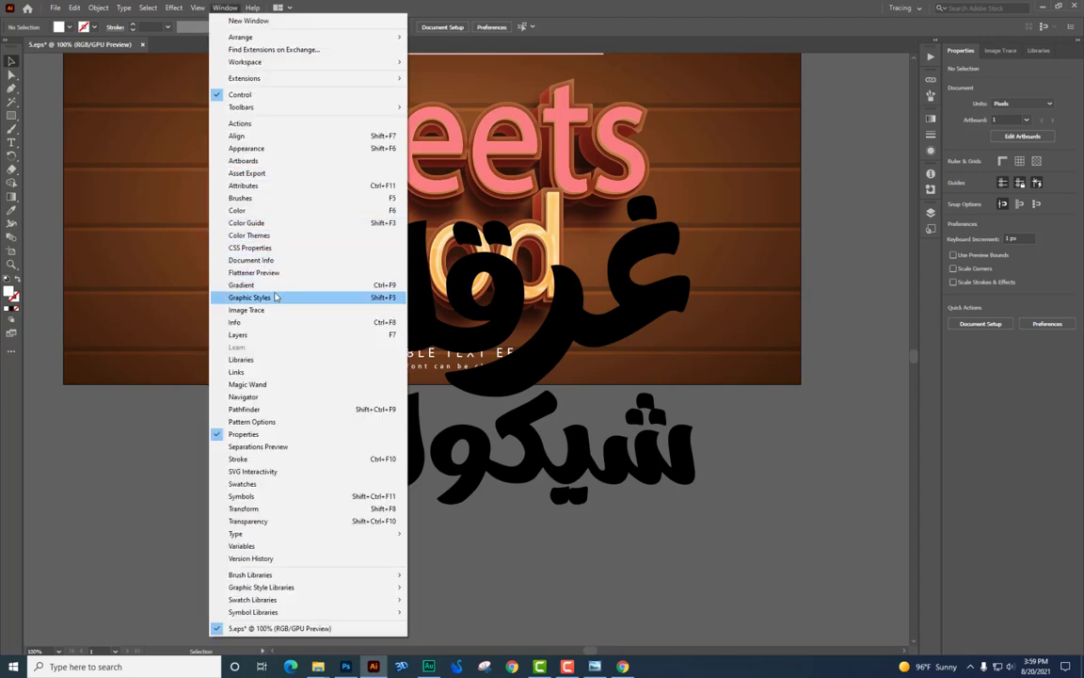
{"action": "left_click", "coordinate": [274, 297]}
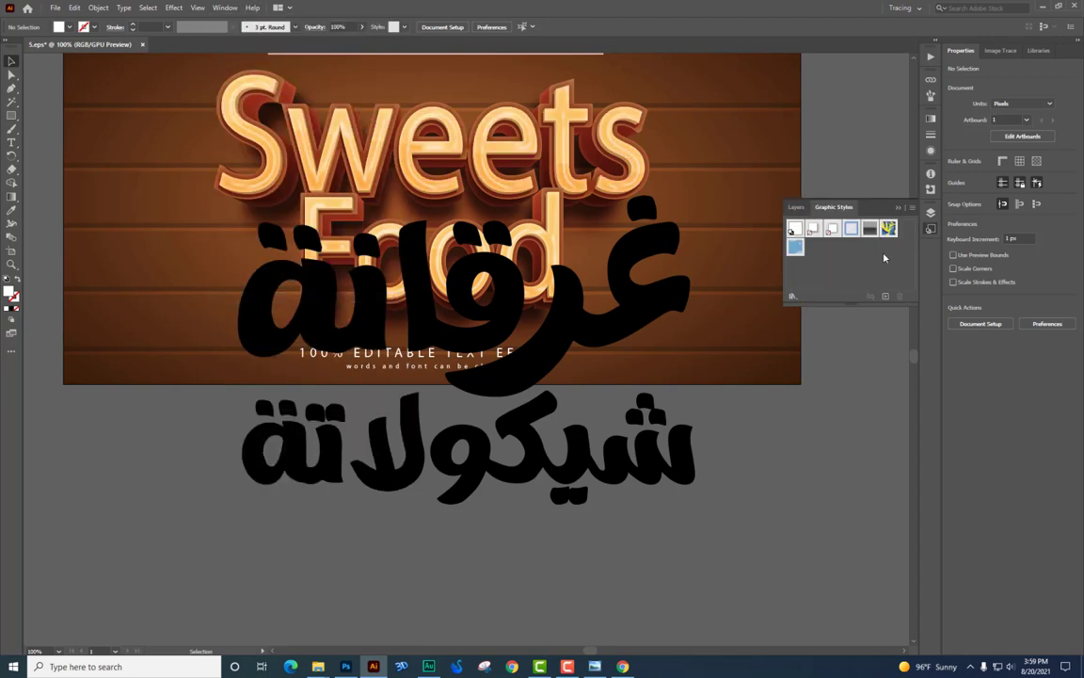
{"action": "left_click_drag", "start_coordinate": [877, 243], "coordinate": [611, 163]}
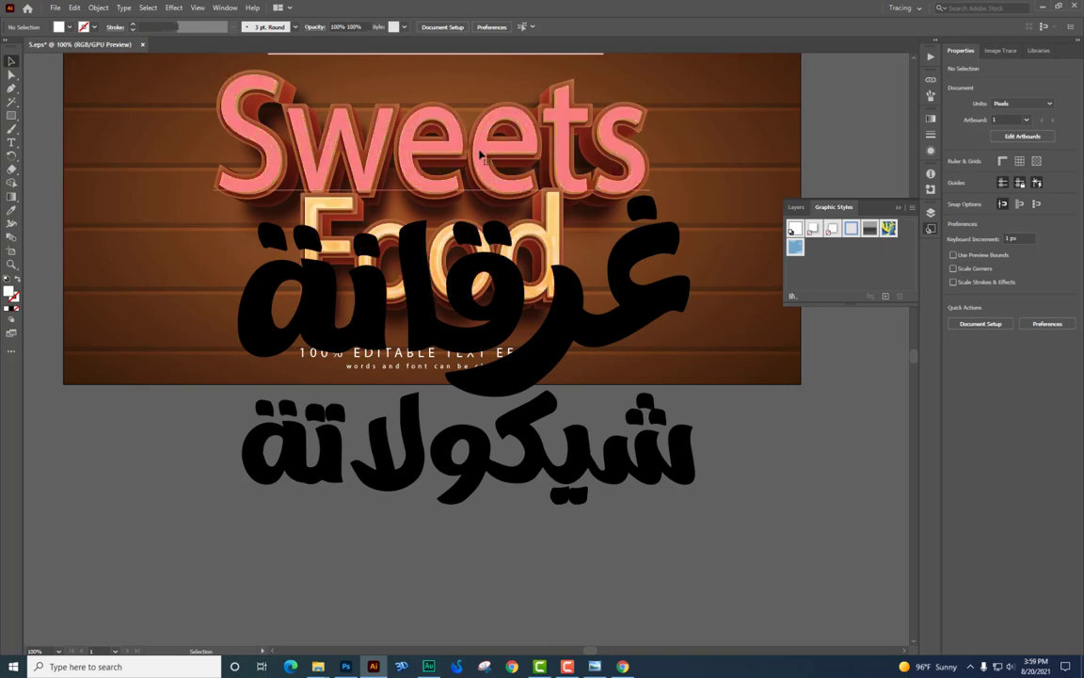
{"action": "left_click", "coordinate": [483, 148]}
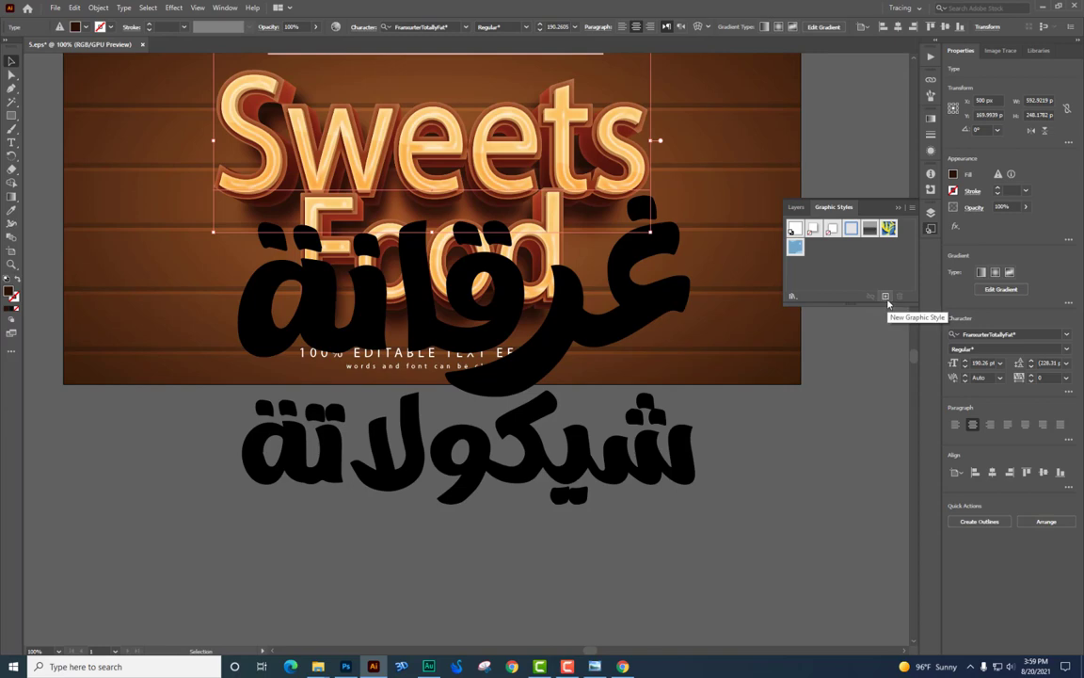
{"action": "left_click", "coordinate": [795, 245]}
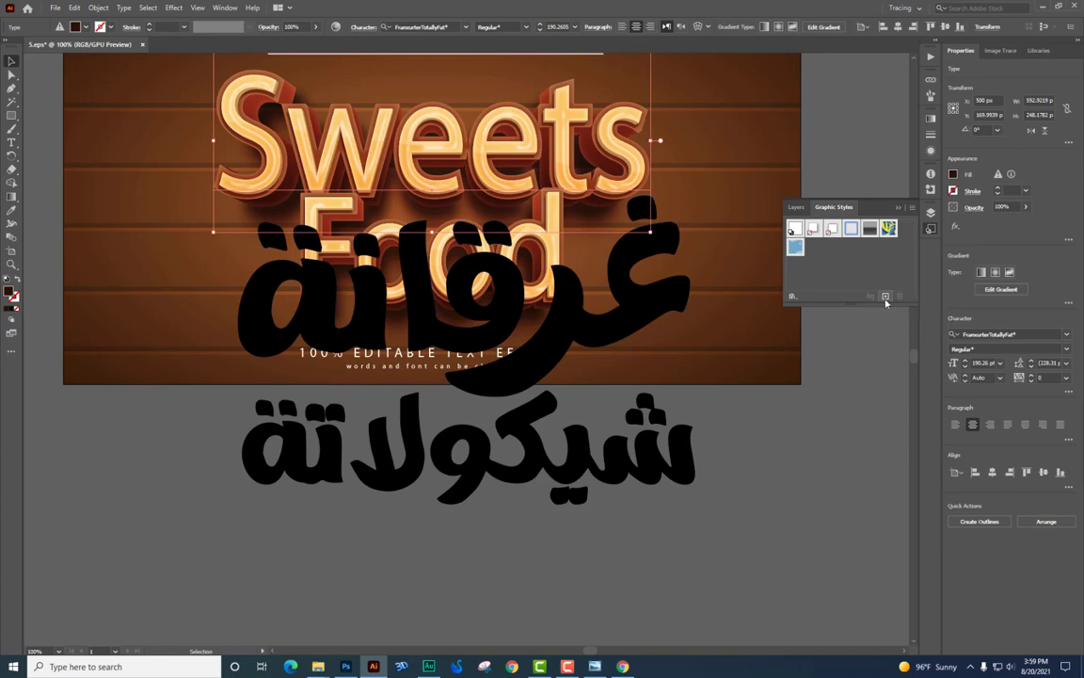
{"action": "left_click", "coordinate": [885, 297]}
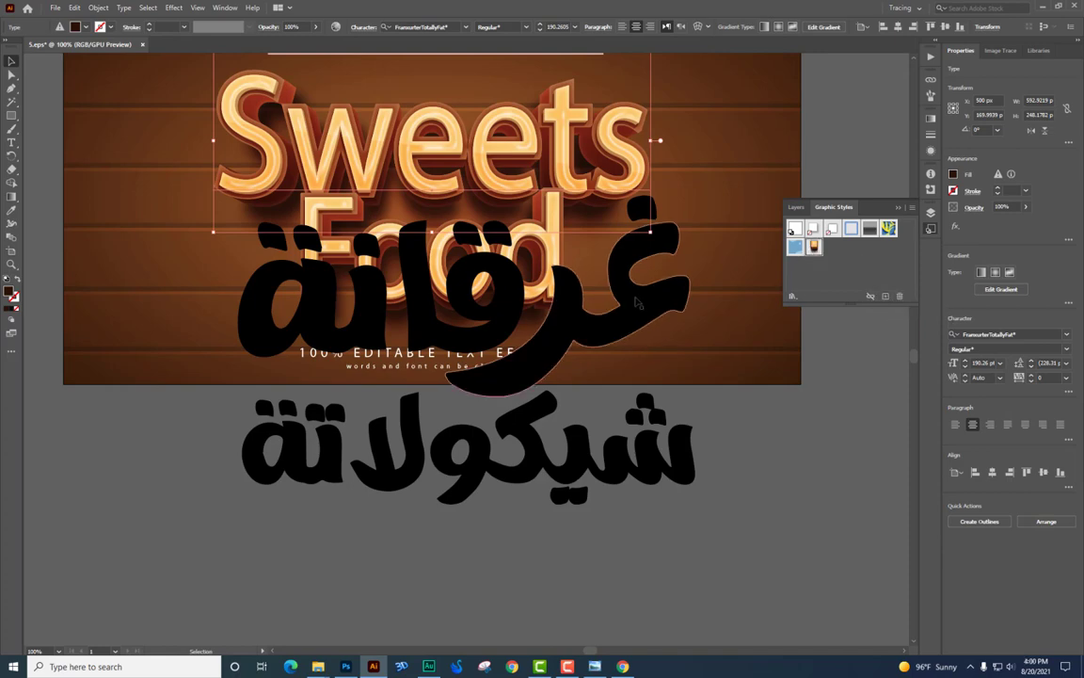
{"action": "left_click", "coordinate": [636, 302]}
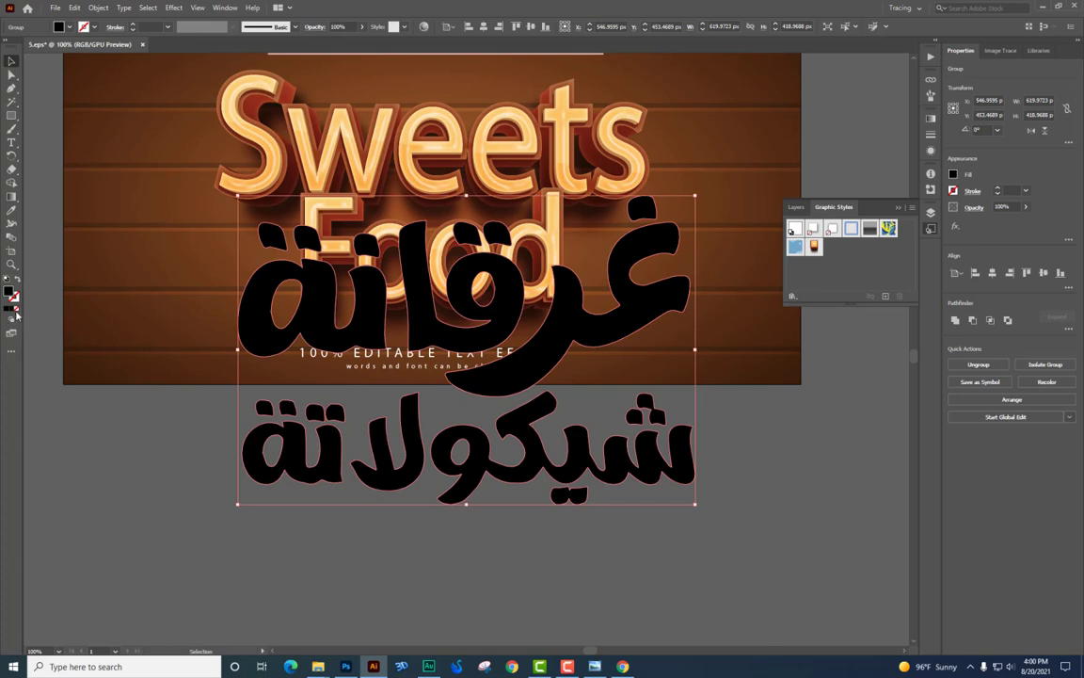
- Apply the new golden graphic style to the Arabic lettering and move it below the artwork
{"action": "left_click", "coordinate": [15, 309]}
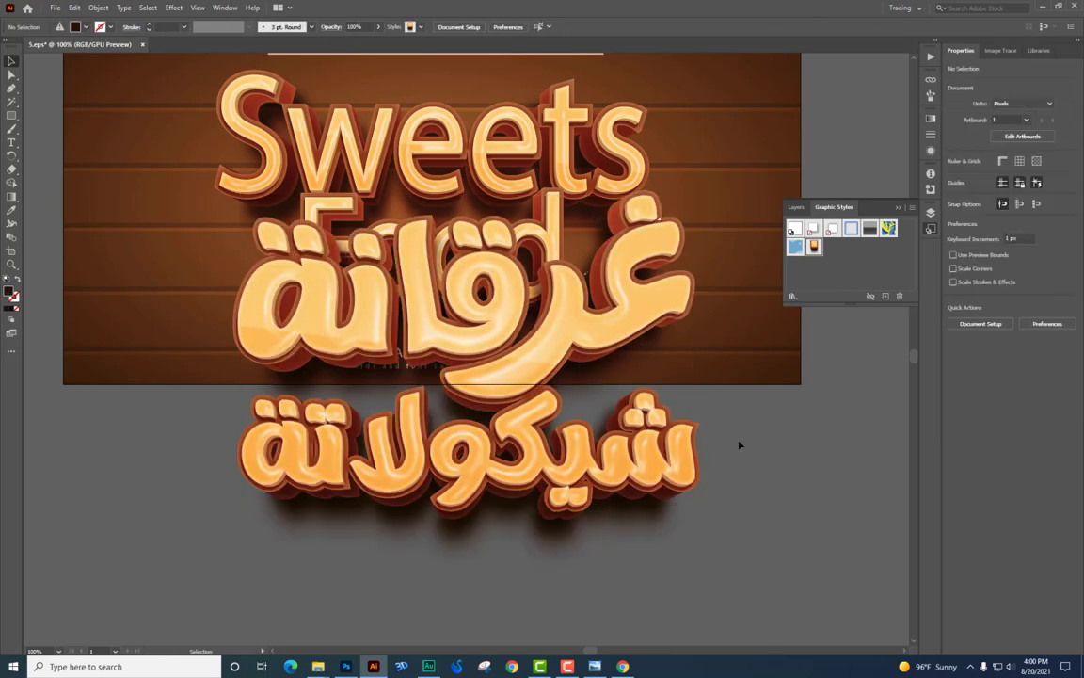
{"action": "left_click_drag", "start_coordinate": [832, 435], "coordinate": [823, 475]}
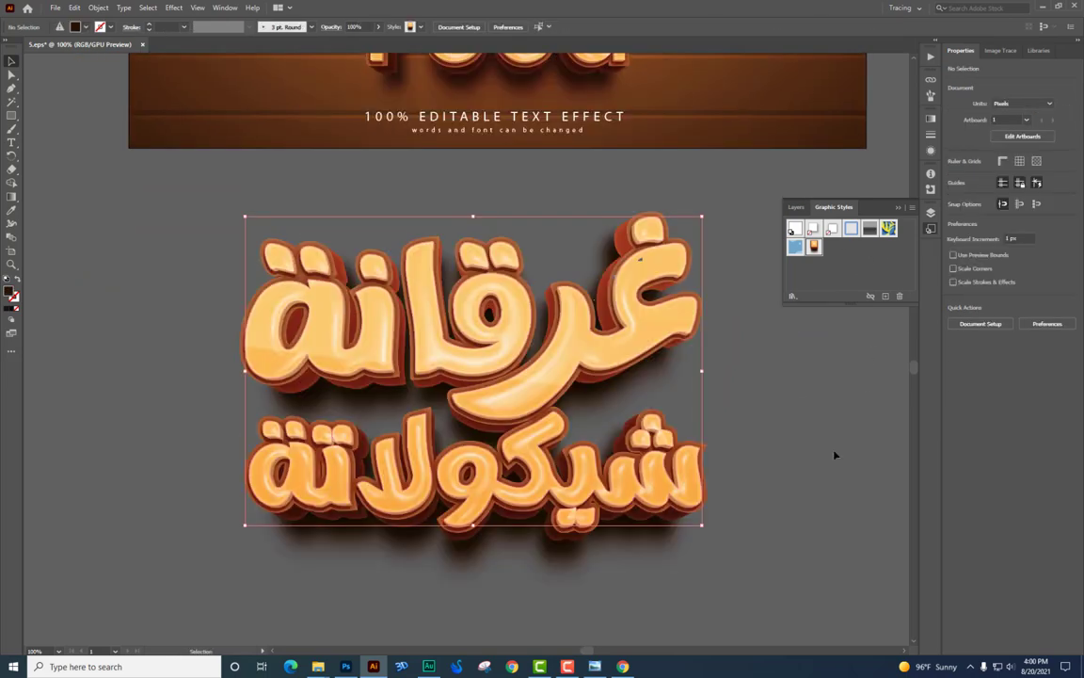
{"action": "left_click", "coordinate": [830, 453]}
{"action": "mouse_move", "coordinate": [580, 367]}
{"action": "left_mouse_down"}
{"action": "mouse_move", "coordinate": [327, 623]}
{"action": "mouse_move", "coordinate": [542, 379]}
{"action": "left_mouse_up"}
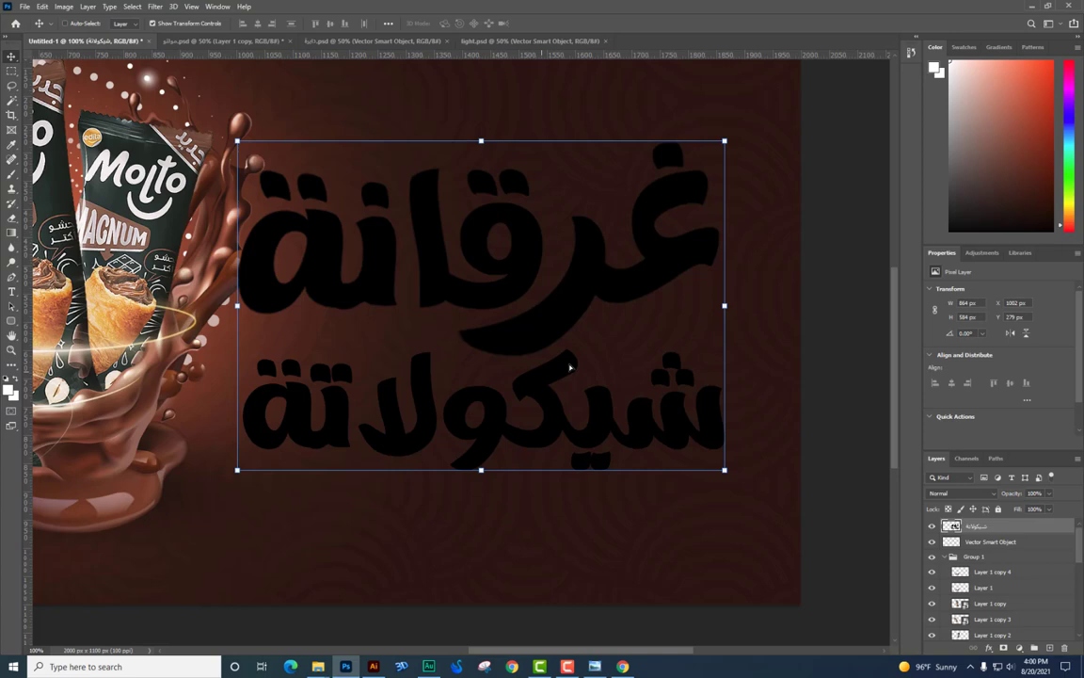
- Paste the golden Arabic lettering into the poster, shrink it, and nudge it beneath the Molto packs
{"action": "key", "text": "ctrl+v"}
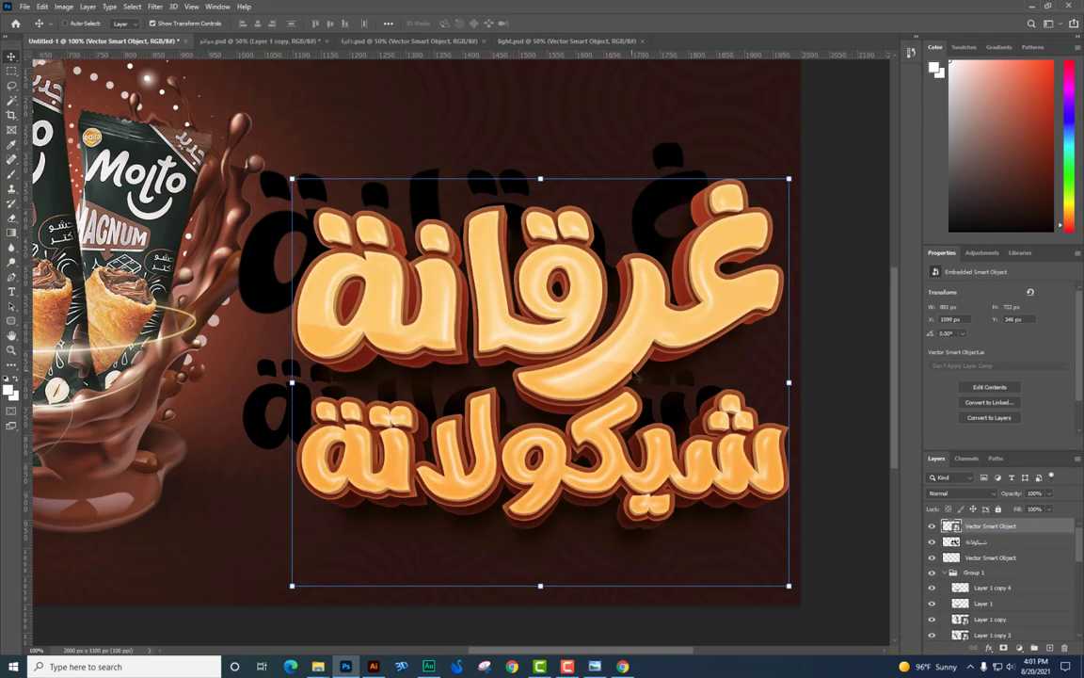
{"action": "left_click_drag", "start_coordinate": [639, 316], "coordinate": [598, 306]}
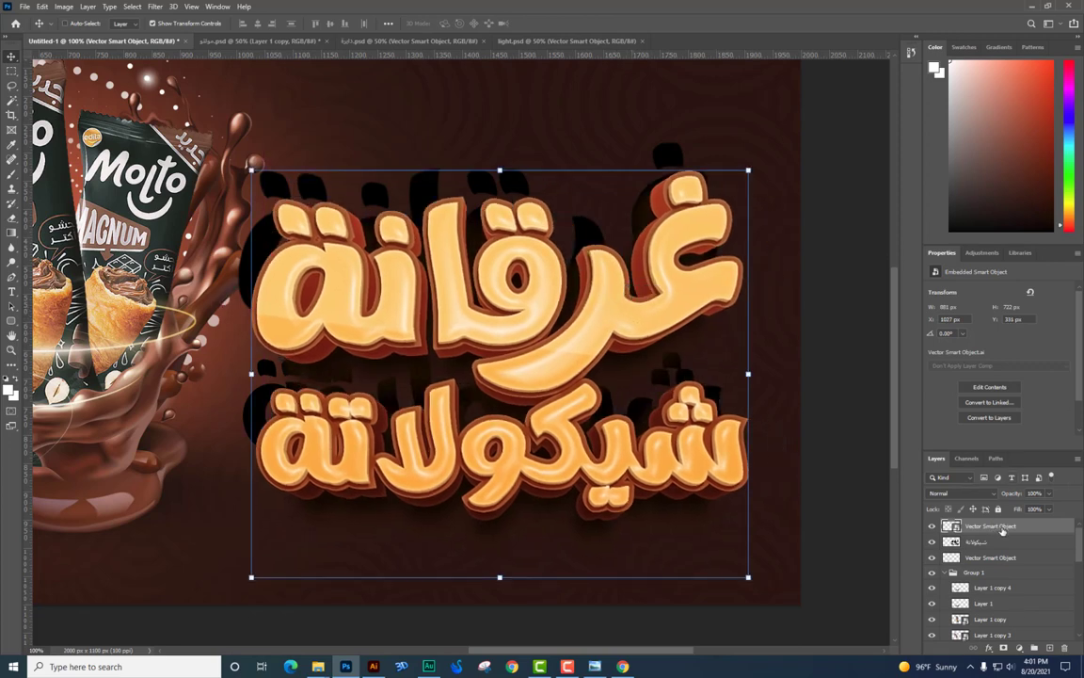
{"action": "right_click", "coordinate": [1001, 531]}
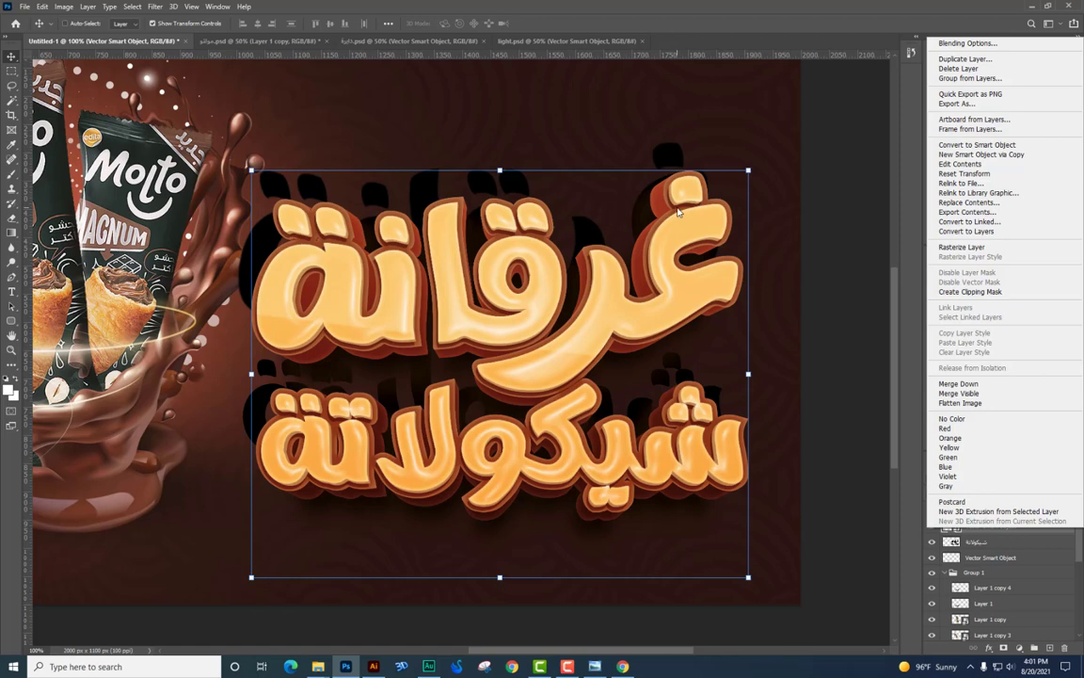
{"action": "left_click", "coordinate": [983, 146]}
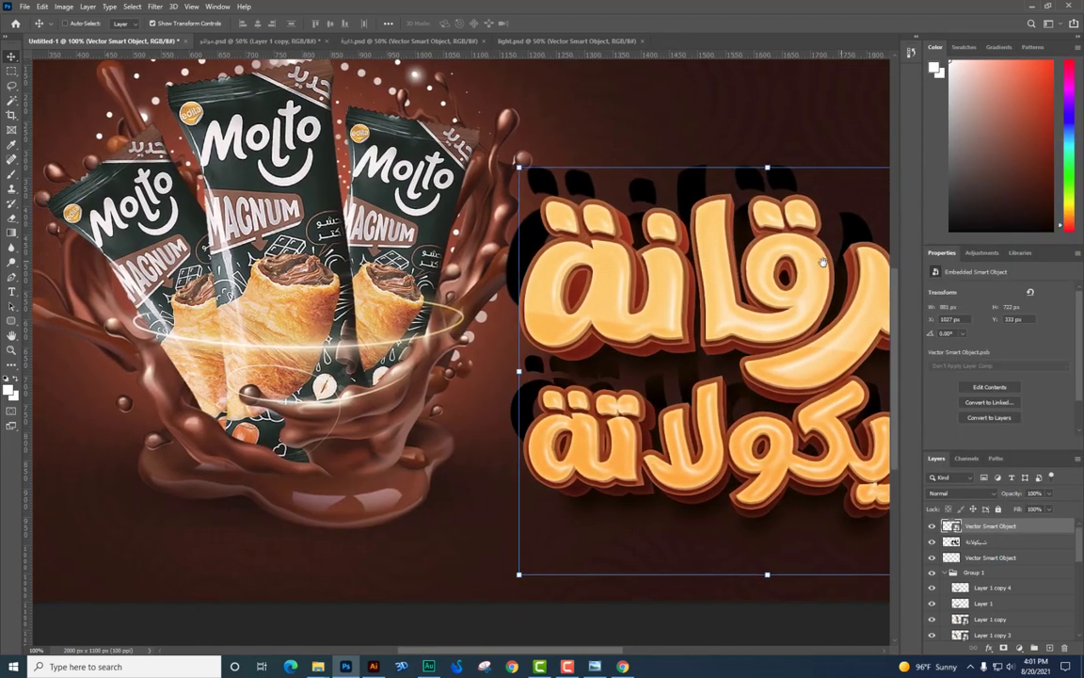
{"action": "mouse_move", "coordinate": [1003, 556]}
{"action": "left_mouse_down"}
{"action": "mouse_move", "coordinate": [563, 144]}
{"action": "mouse_move", "coordinate": [404, 323]}
{"action": "left_mouse_up"}
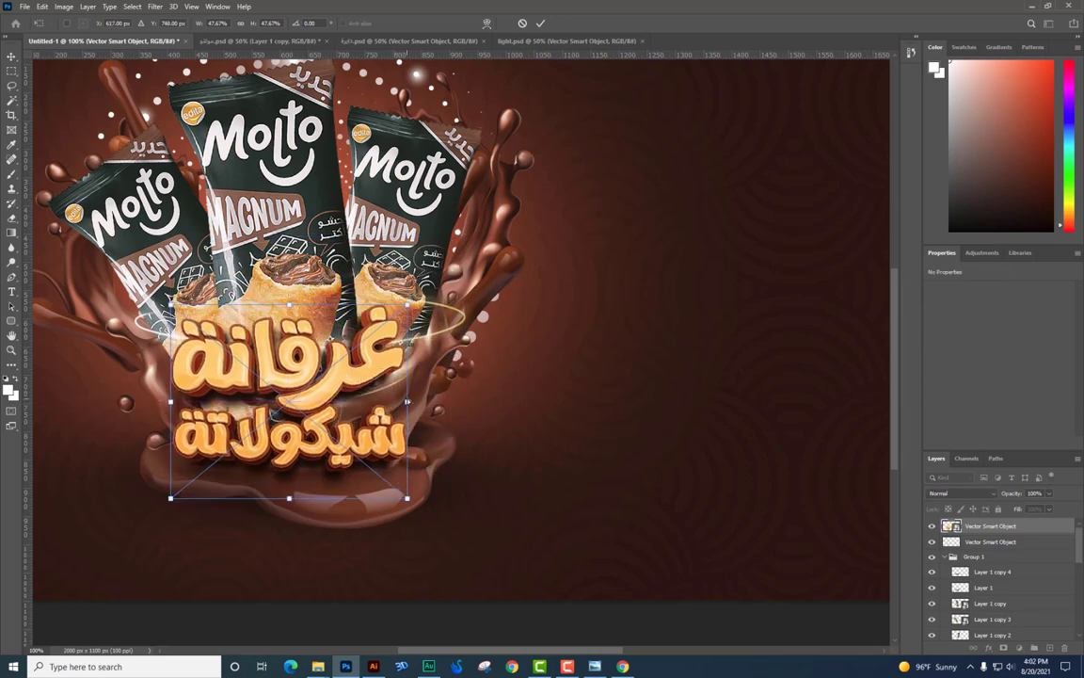
{"action": "left_click_drag", "start_coordinate": [407, 304], "coordinate": [411, 298]}
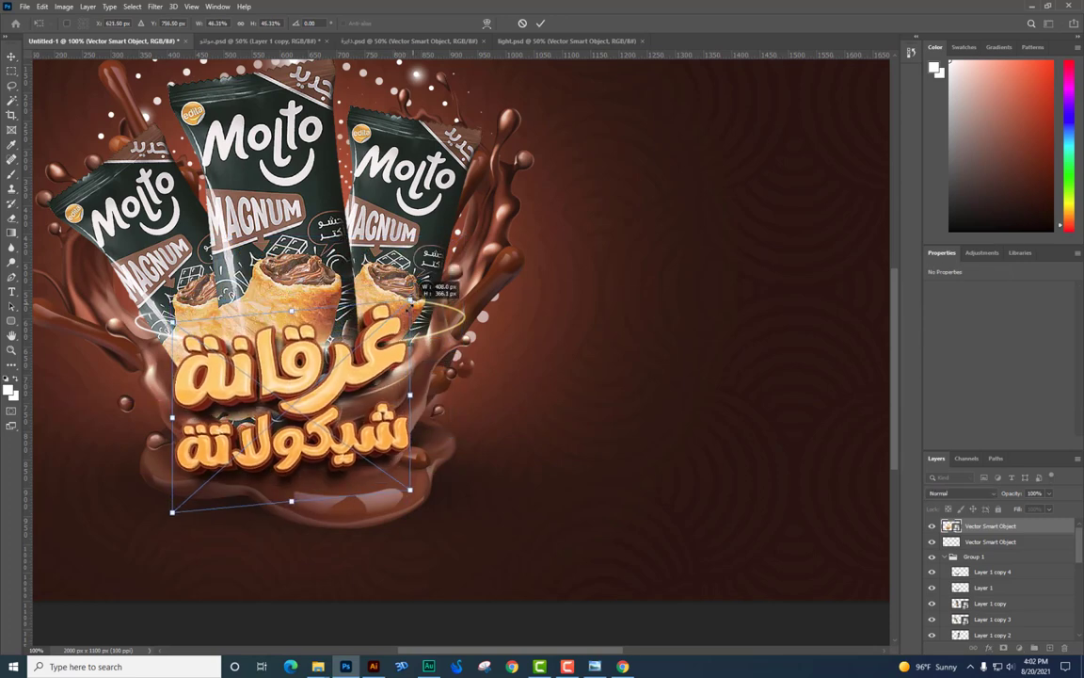
{"action": "key", "text": "Return"}
{"action": "key", "text": "ctrl+minus"}
{"action": "key", "text": "ctrl+minus"}
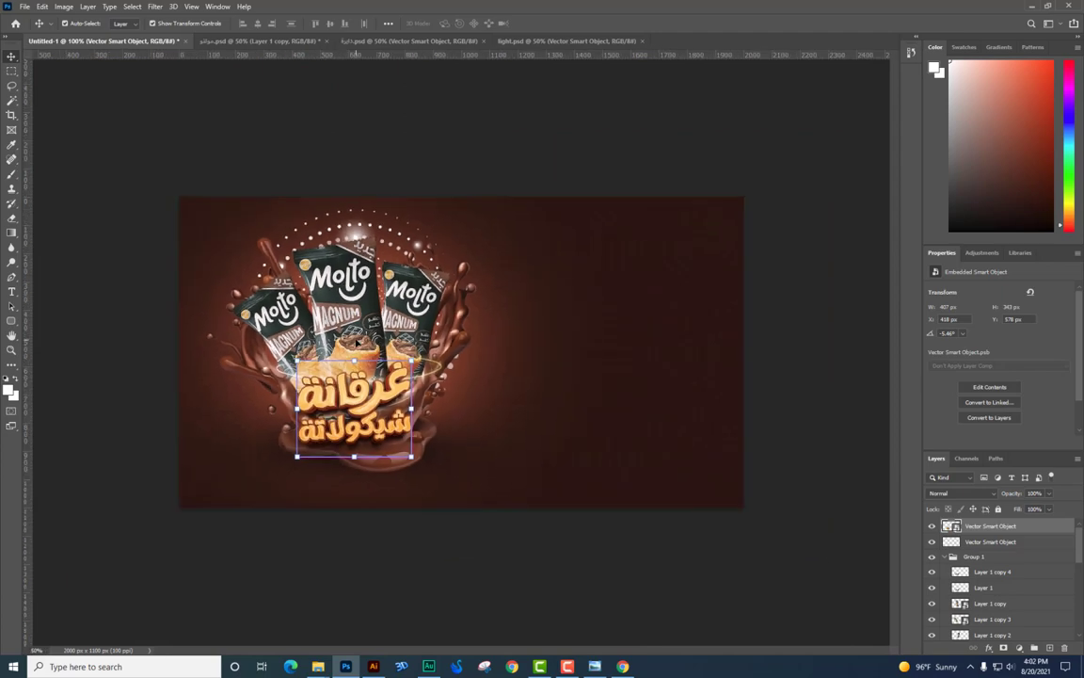
{"action": "key", "text": "Up"}
{"action": "key", "text": "Up"}
{"action": "key", "text": "Up"}
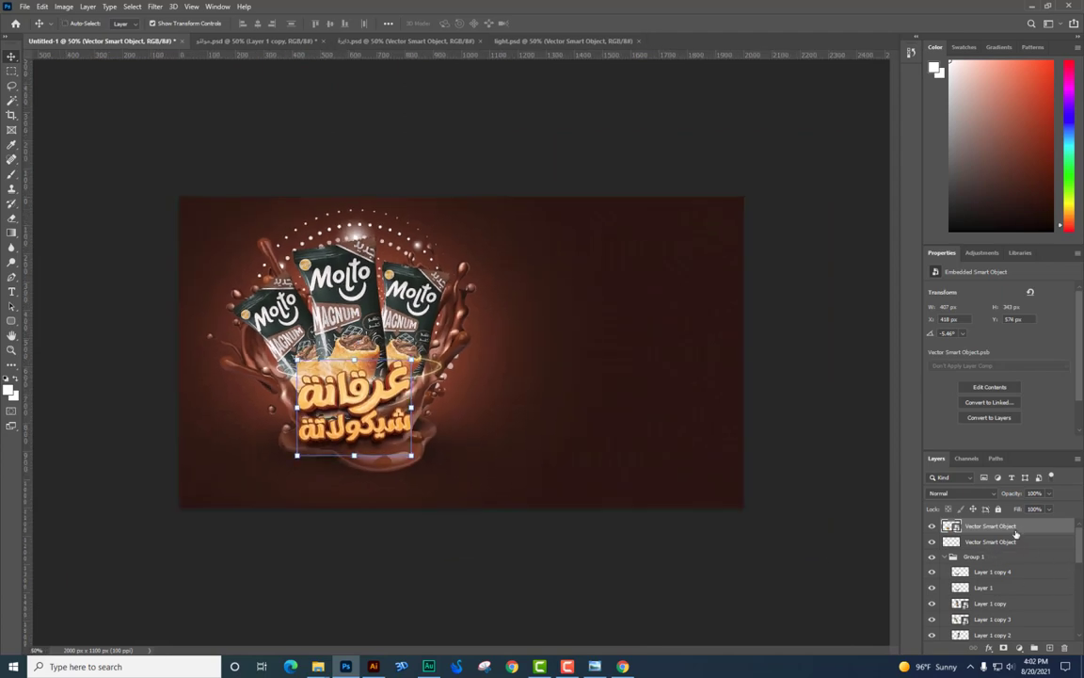
- Shift the background artwork slightly left and select all the poster's layers
{"action": "scroll", "coordinate": [1016, 533], "scroll_direction": "down", "scroll_amount": 3}
{"action": "scroll", "coordinate": [1012, 560], "scroll_direction": "down", "scroll_amount": 3}
{"action": "scroll", "coordinate": [1008, 587], "scroll_direction": "down", "scroll_amount": 3}
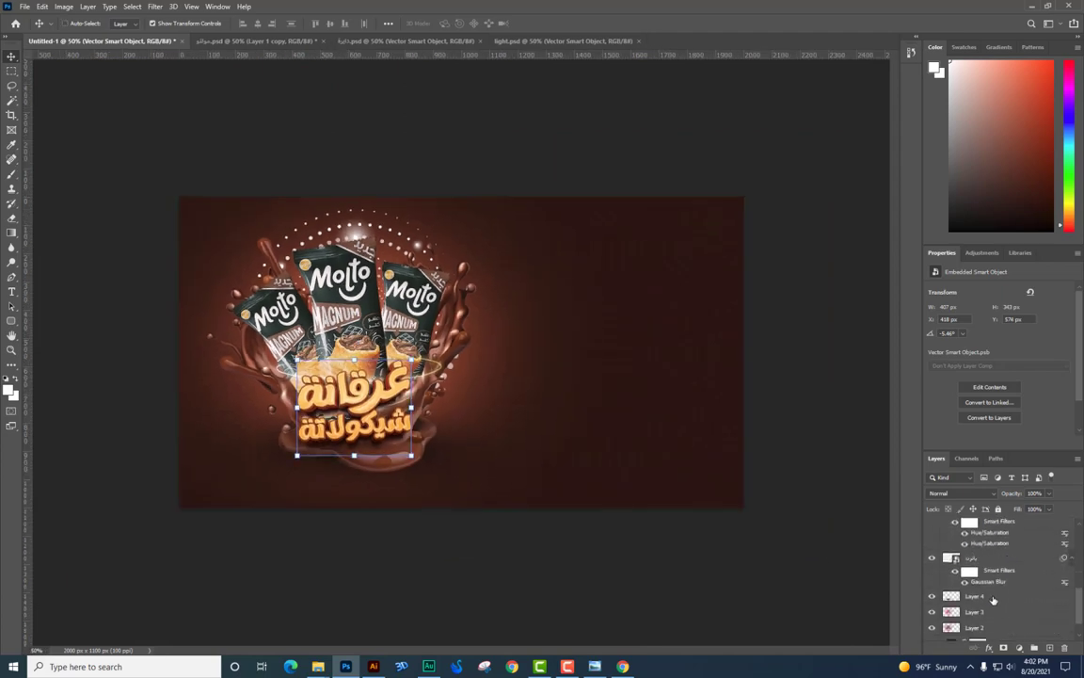
{"action": "left_click", "coordinate": [969, 557]}
{"action": "left_click_drag", "start_coordinate": [423, 367], "coordinate": [412, 374]}
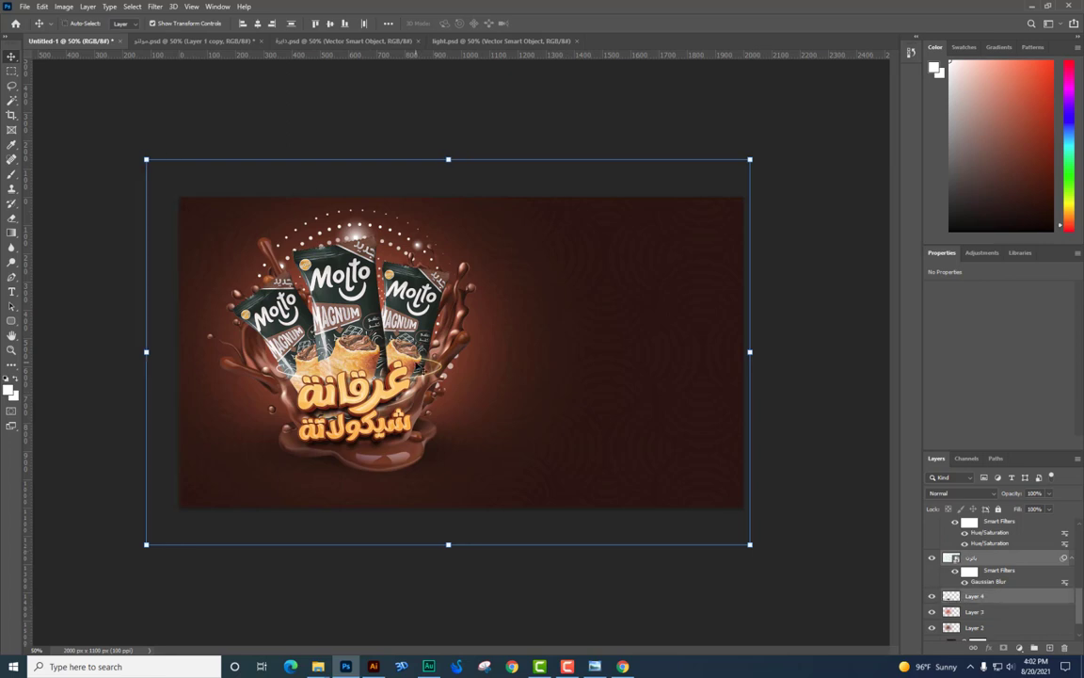
{"action": "key", "text": "ctrl+alt+a"}
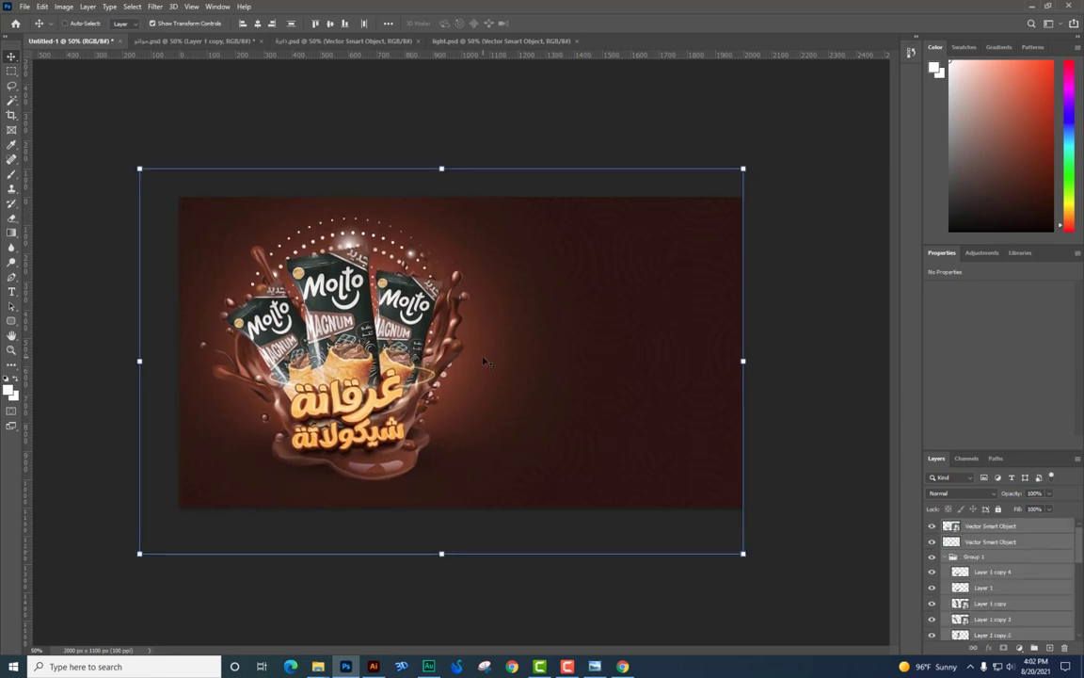
{"action": "mouse_move", "coordinate": [318, 666]}
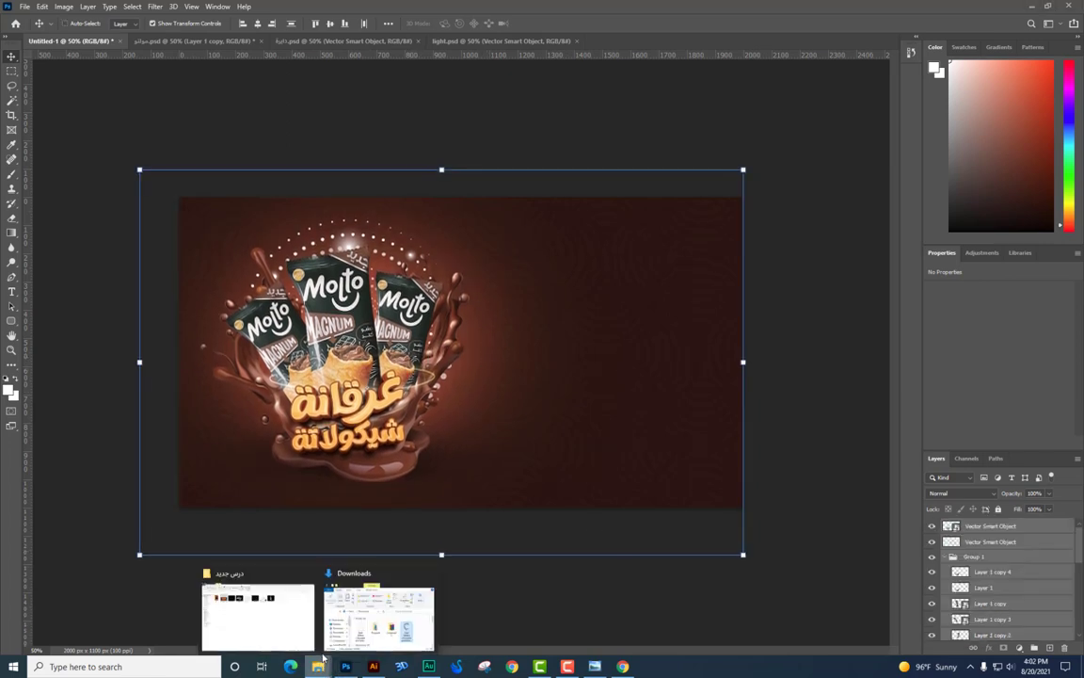
- Open logo.psd and drag the Molto logo into the poster document
{"action": "left_click", "coordinate": [271, 576]}
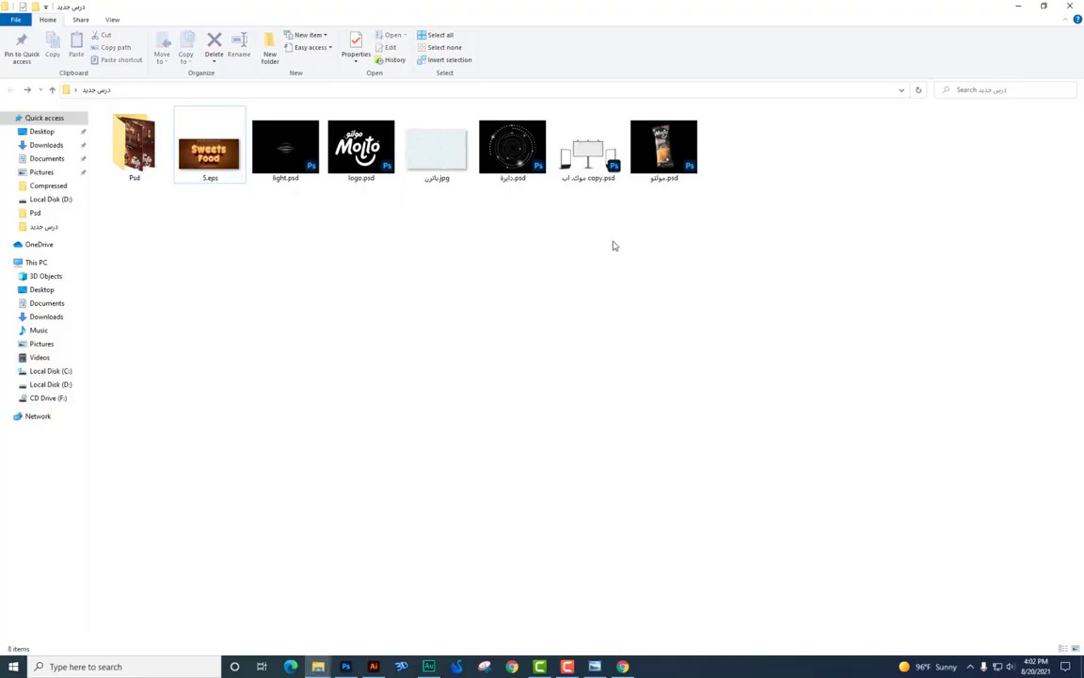
{"action": "left_click", "coordinate": [361, 150]}
{"action": "key", "text": "Return"}
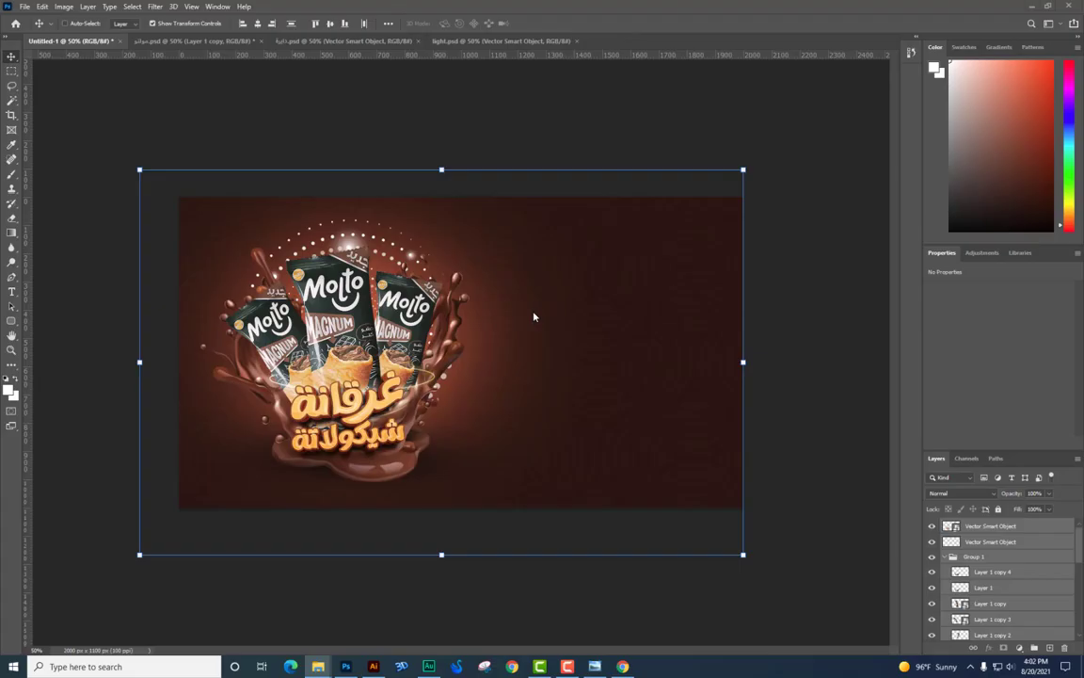
{"action": "mouse_move", "coordinate": [301, 185]}
{"action": "left_mouse_down"}
{"action": "mouse_move", "coordinate": [182, 87]}
{"action": "mouse_move", "coordinate": [94, 44]}
{"action": "mouse_move", "coordinate": [845, 156]}
{"action": "left_mouse_up"}
- Scale the logo to about 735 × 598 px on the right side and make it a smart object
{"action": "key", "text": "ctrl+t"}
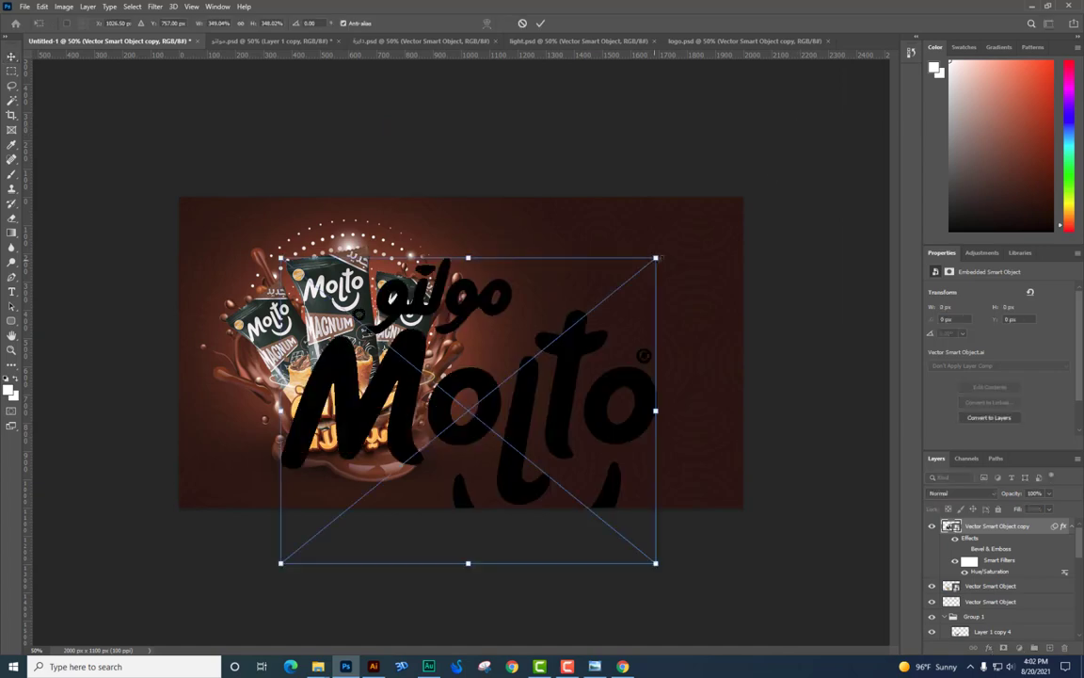
{"action": "left_click_drag", "start_coordinate": [653, 254], "coordinate": [592, 309]}
{"action": "mouse_move", "coordinate": [468, 409]}
{"action": "left_mouse_down"}
{"action": "mouse_move", "coordinate": [564, 370]}
{"action": "mouse_move", "coordinate": [651, 359]}
{"action": "left_mouse_up"}
{"action": "key", "text": "Return"}
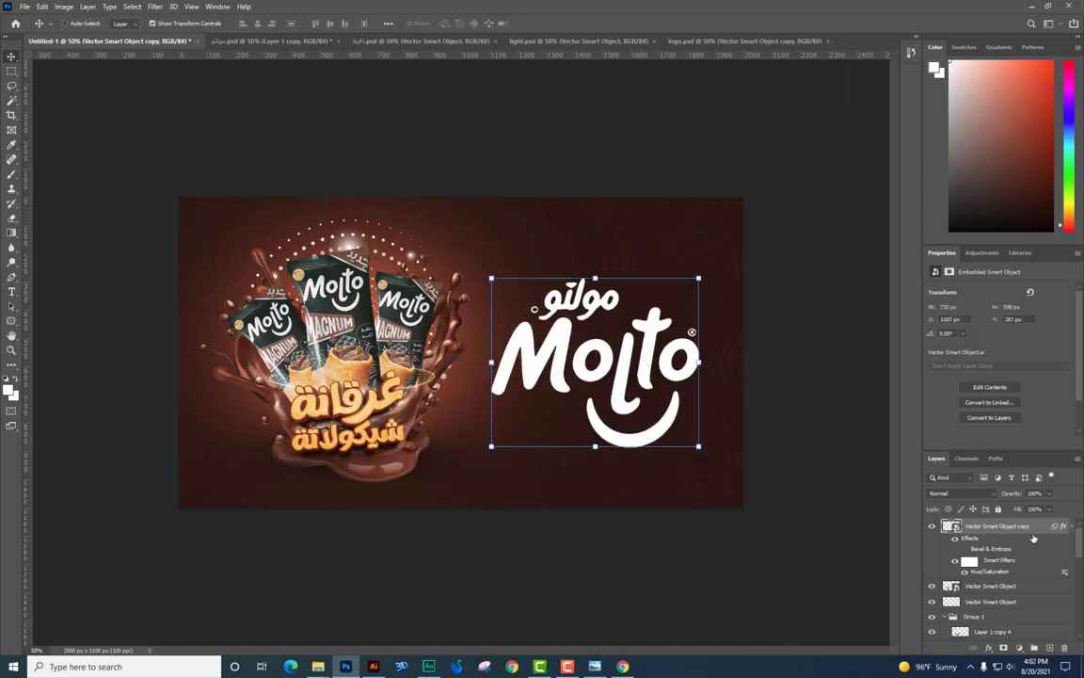
{"action": "right_click", "coordinate": [1034, 538]}
{"action": "left_click", "coordinate": [979, 143]}
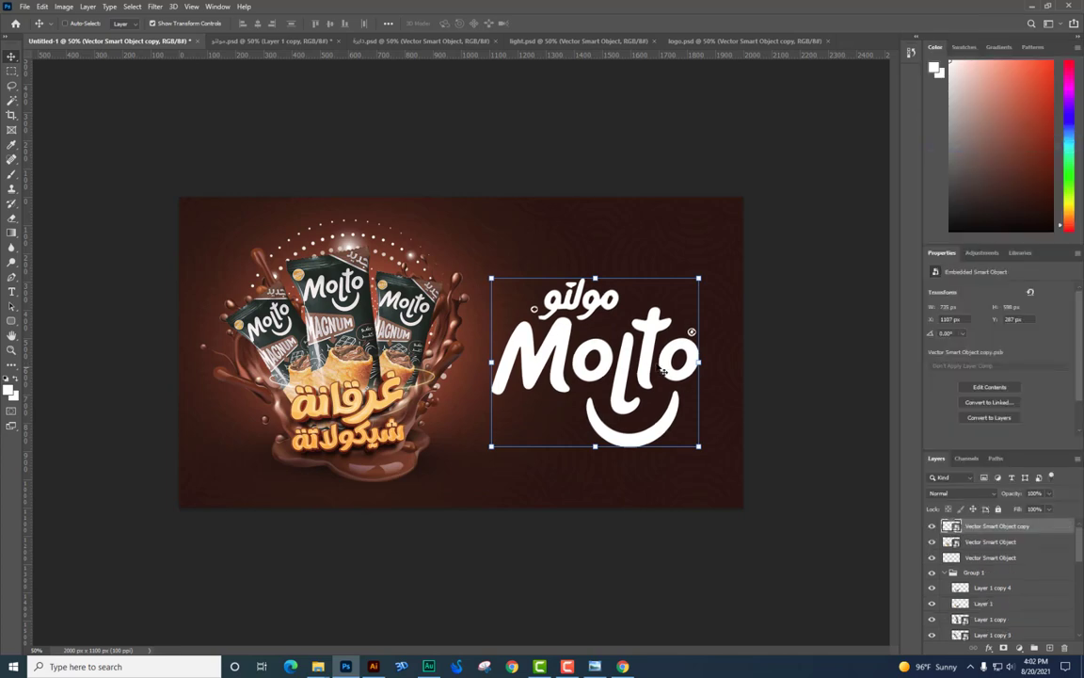
{"action": "left_click_drag", "start_coordinate": [664, 373], "coordinate": [658, 372]}
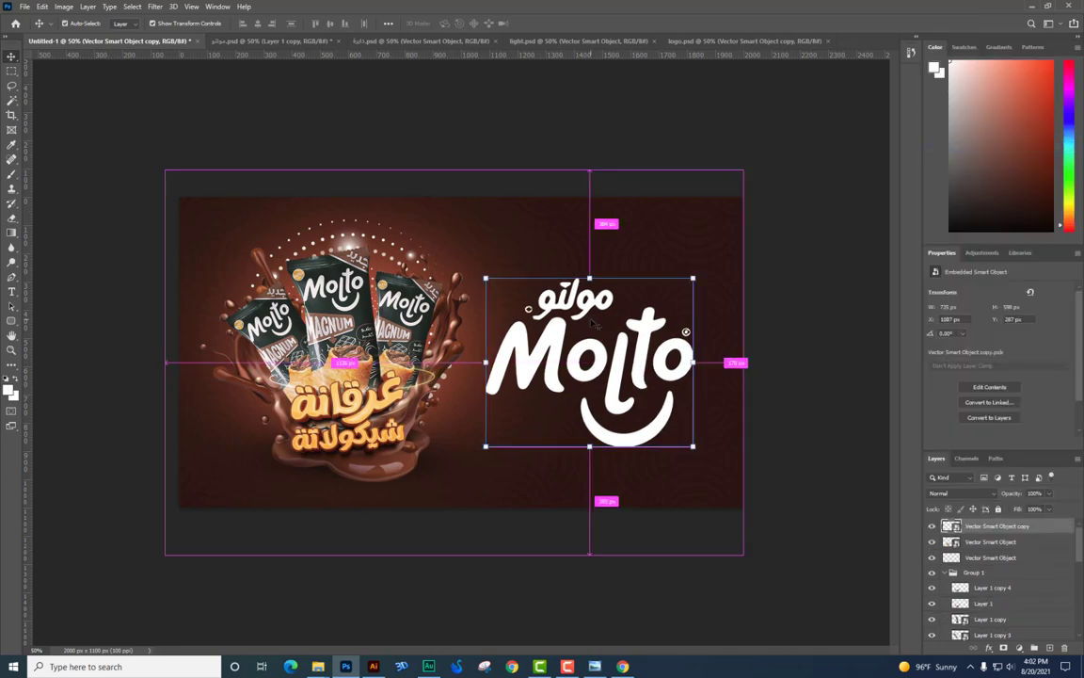
{"action": "scroll", "coordinate": [589, 322], "scroll_direction": "up", "scroll_amount": 2}
{"action": "scroll", "coordinate": [555, 323], "scroll_direction": "right", "scroll_amount": 2}
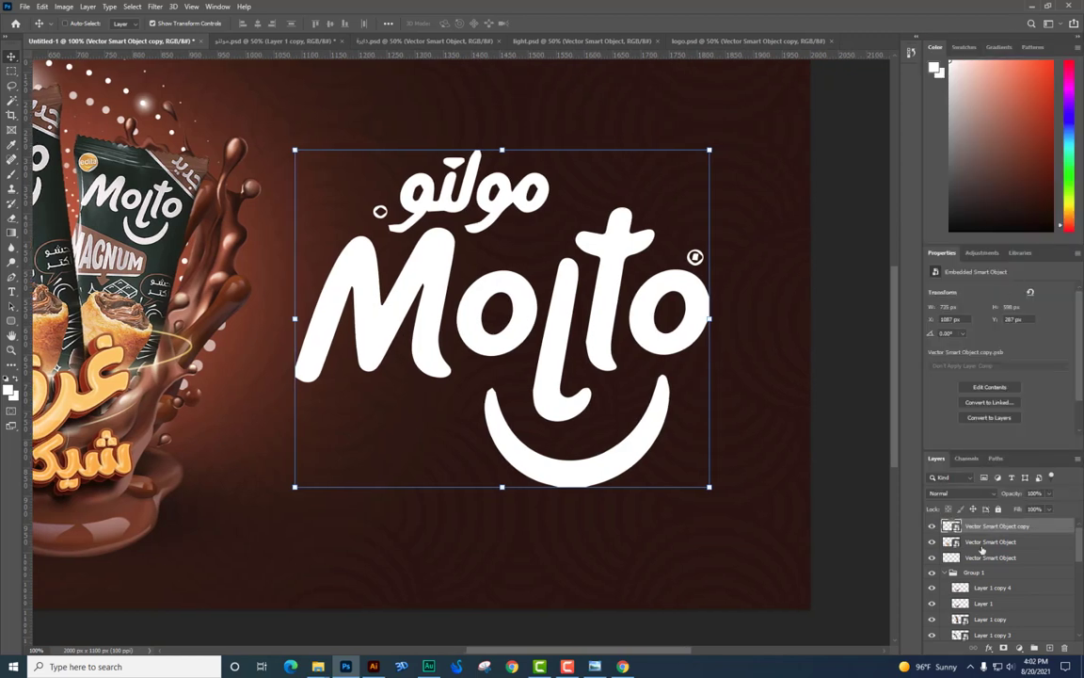
- Give the Molto logo a Bevel & Emboss with size about 70 and a deeper depth
{"action": "right_click", "coordinate": [982, 548]}
{"action": "key", "text": "Escape"}
{"action": "left_click_drag", "start_coordinate": [741, 83], "coordinate": [825, 97]}
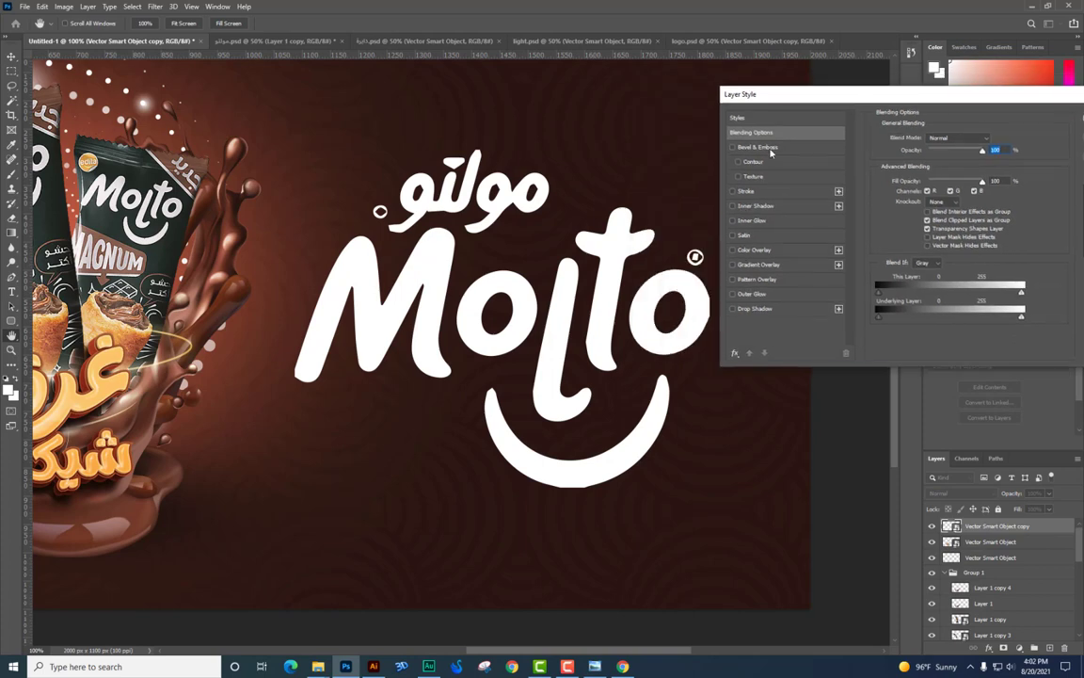
{"action": "left_click", "coordinate": [758, 147]}
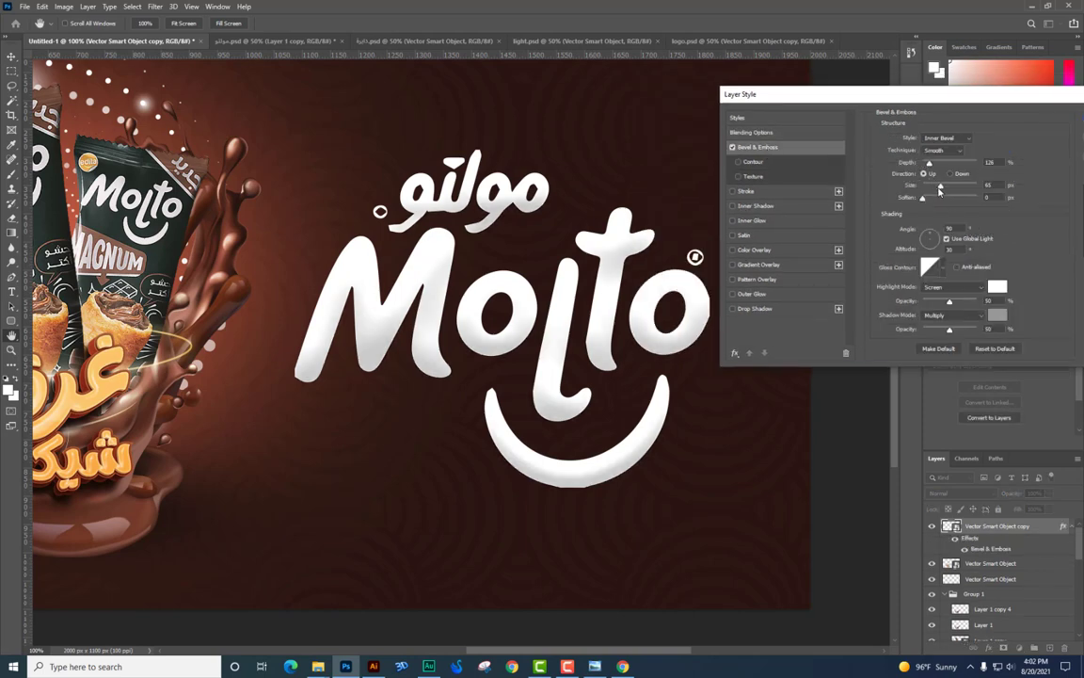
{"action": "left_click_drag", "start_coordinate": [940, 189], "coordinate": [940, 215]}
{"action": "left_click_drag", "start_coordinate": [944, 163], "coordinate": [975, 167]}
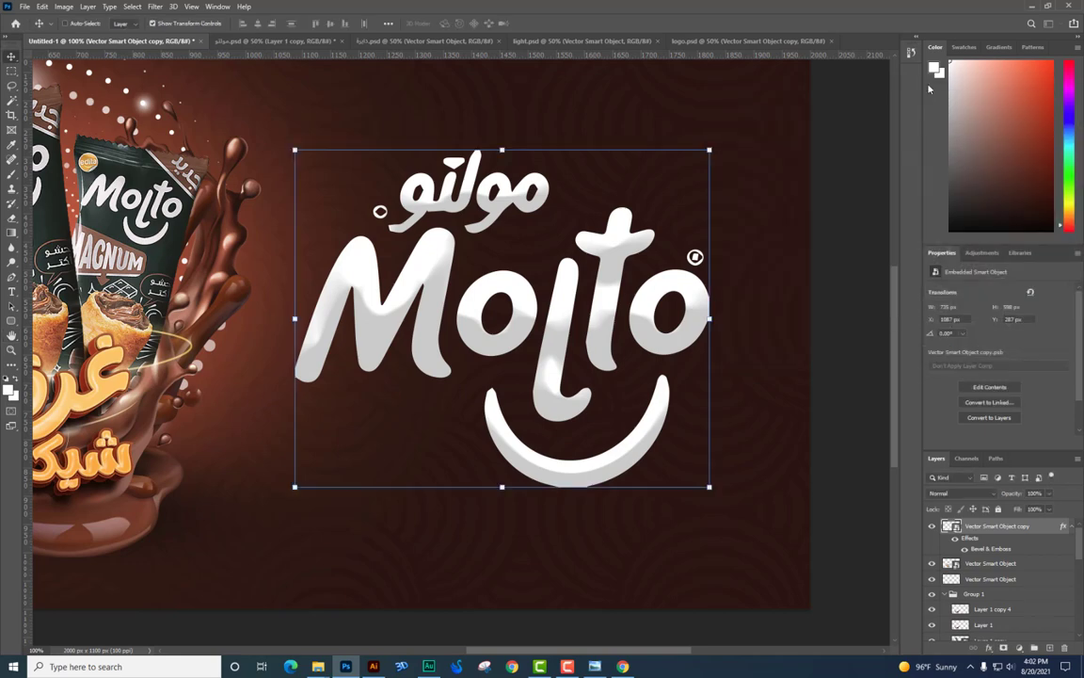
{"action": "key", "text": "Return"}
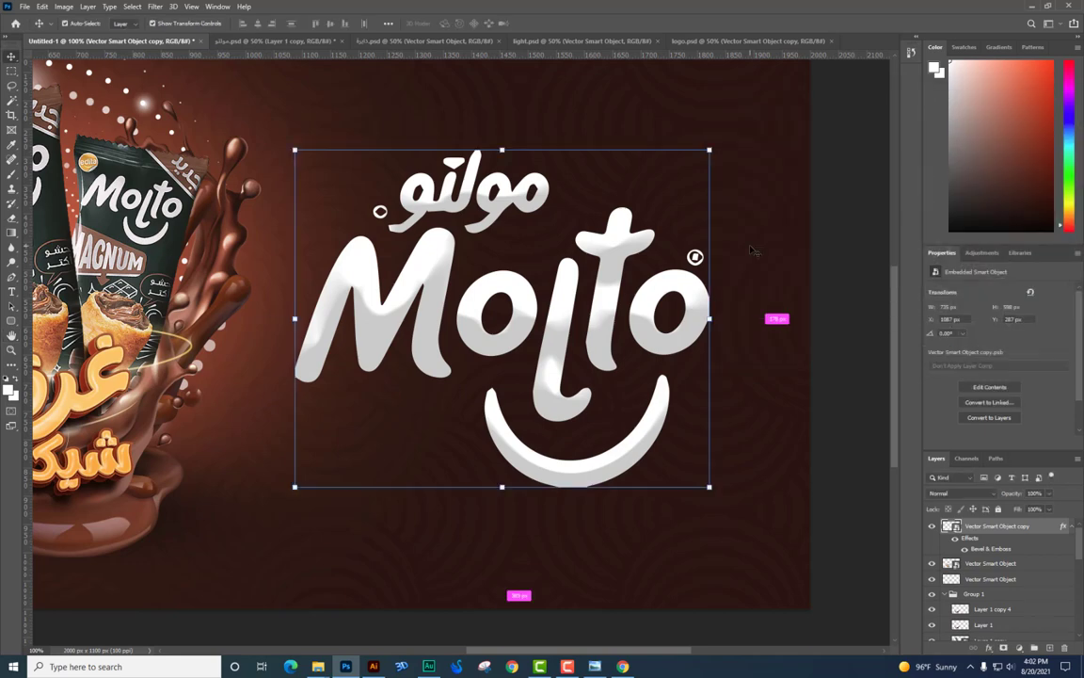
- Duplicate the bevelled logo layer and nudge the first copy slightly down and left
{"action": "left_click", "coordinate": [751, 249], "text": "alt"}
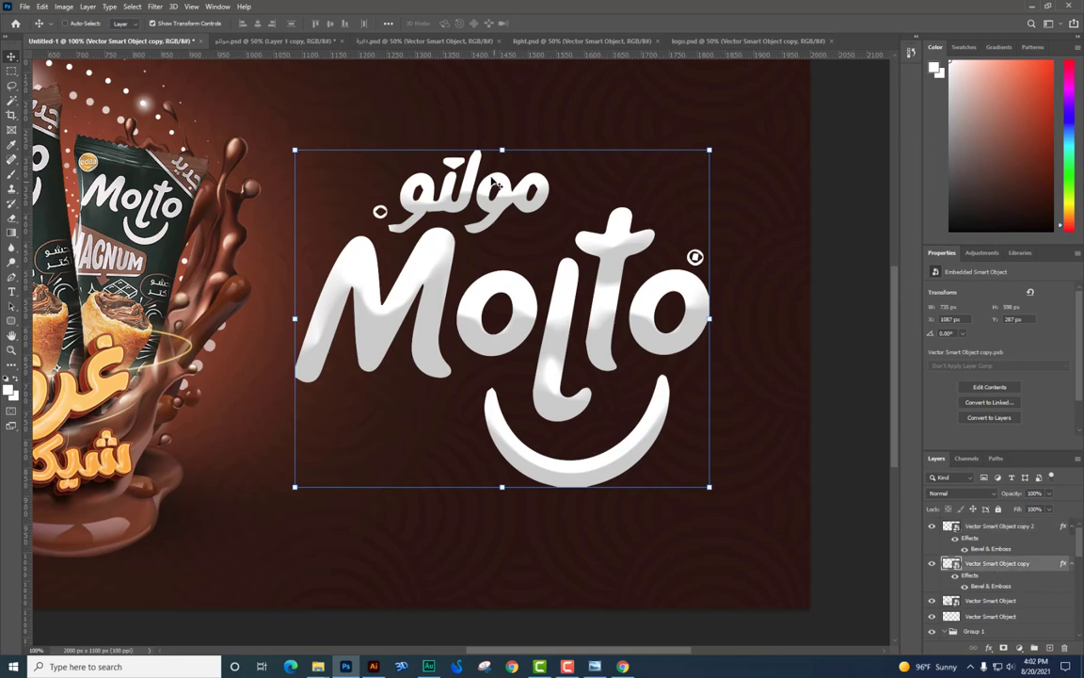
{"action": "left_click", "coordinate": [993, 563]}
{"action": "right_click", "coordinate": [993, 562]}
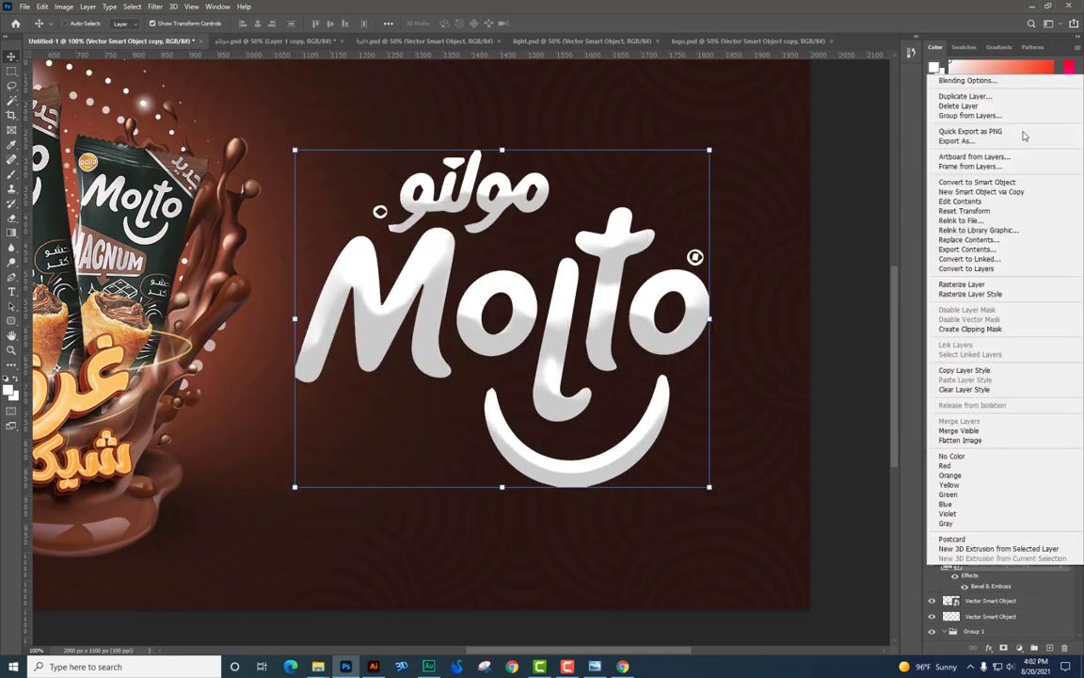
{"action": "left_click", "coordinate": [466, 130]}
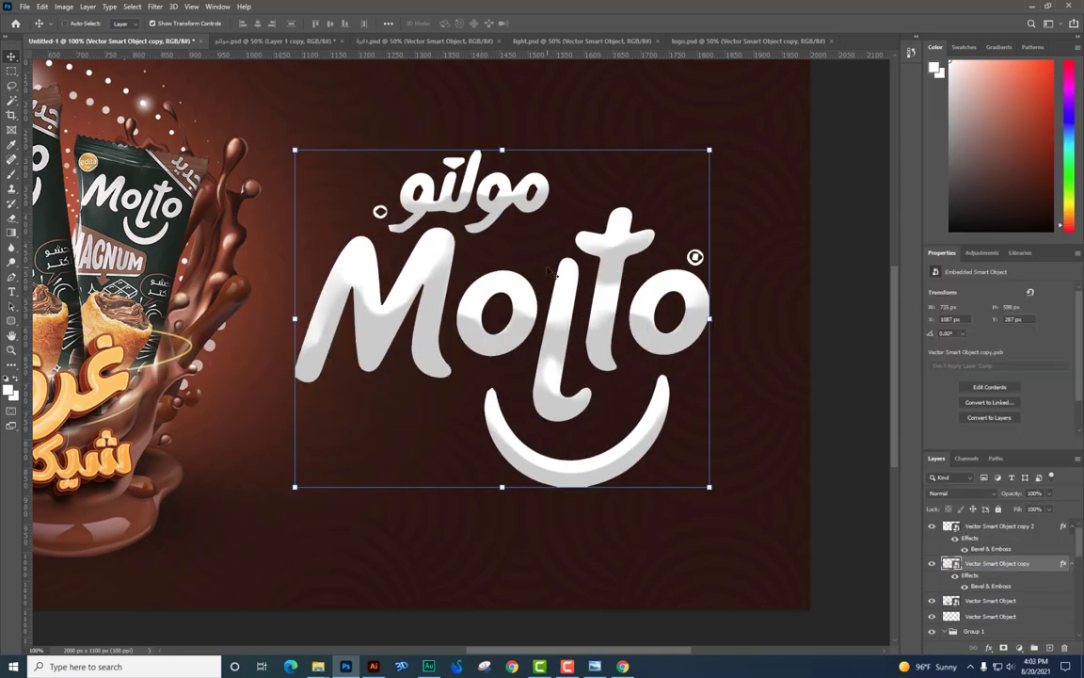
{"action": "key", "text": "Down"}
{"action": "key", "text": "Down"}
{"action": "key", "text": "Down"}
{"action": "key", "text": "Down"}
{"action": "key", "text": "Down"}
{"action": "key", "text": "Down"}
{"action": "key", "text": "Down"}
{"action": "key", "text": "Left"}
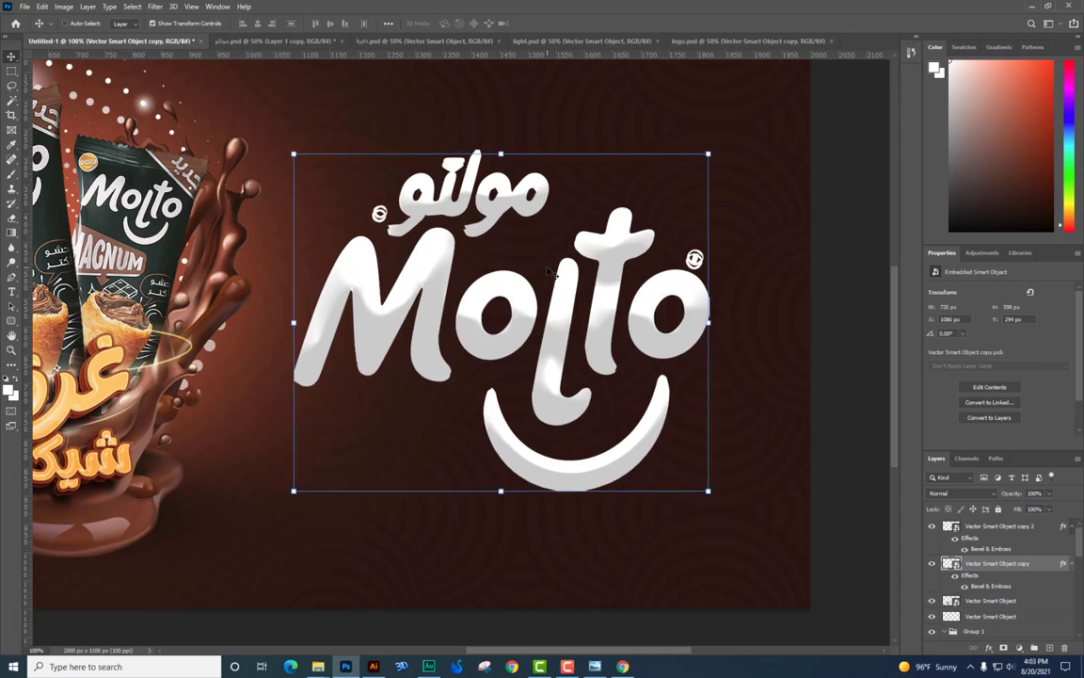
{"action": "key", "text": "Left"}
{"action": "key", "text": "Left"}
{"action": "key", "text": "Left"}
- Add a Color Overlay to the Molto logo
{"action": "right_click", "coordinate": [993, 563]}
{"action": "left_click", "coordinate": [988, 78]}
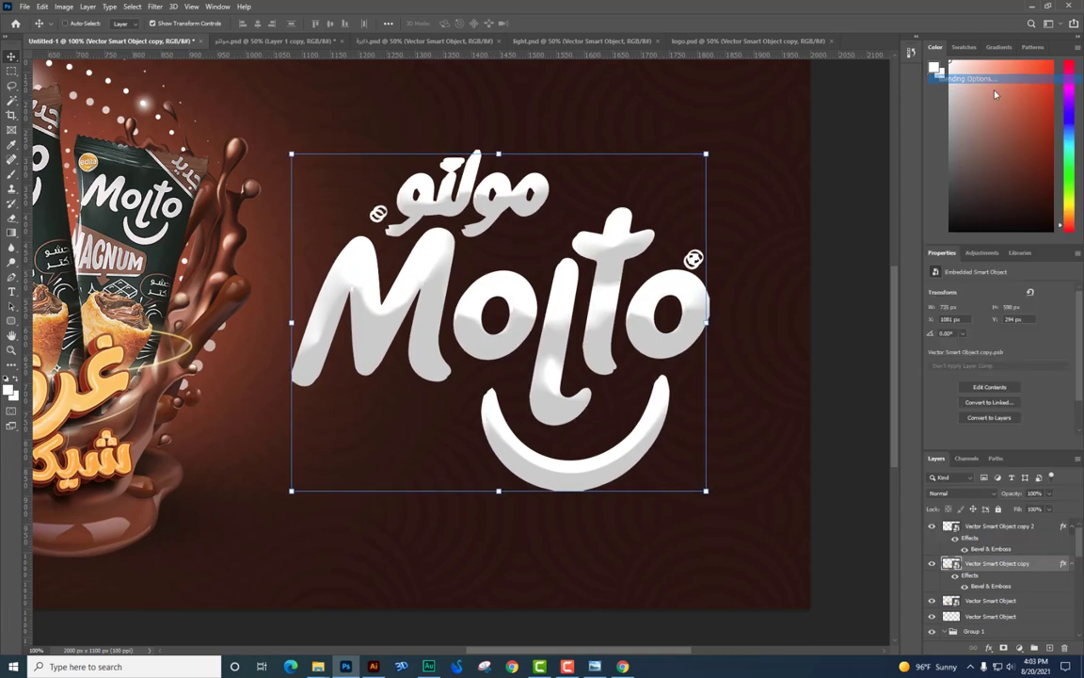
{"action": "left_click", "coordinate": [674, 250]}
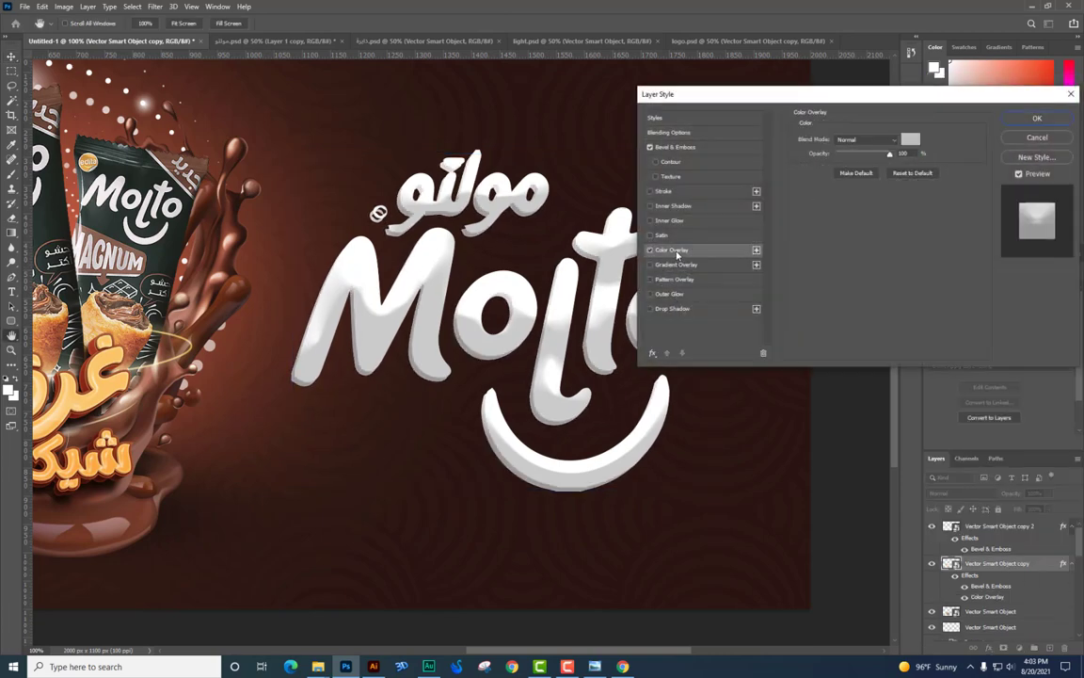
{"action": "left_click", "coordinate": [911, 140]}
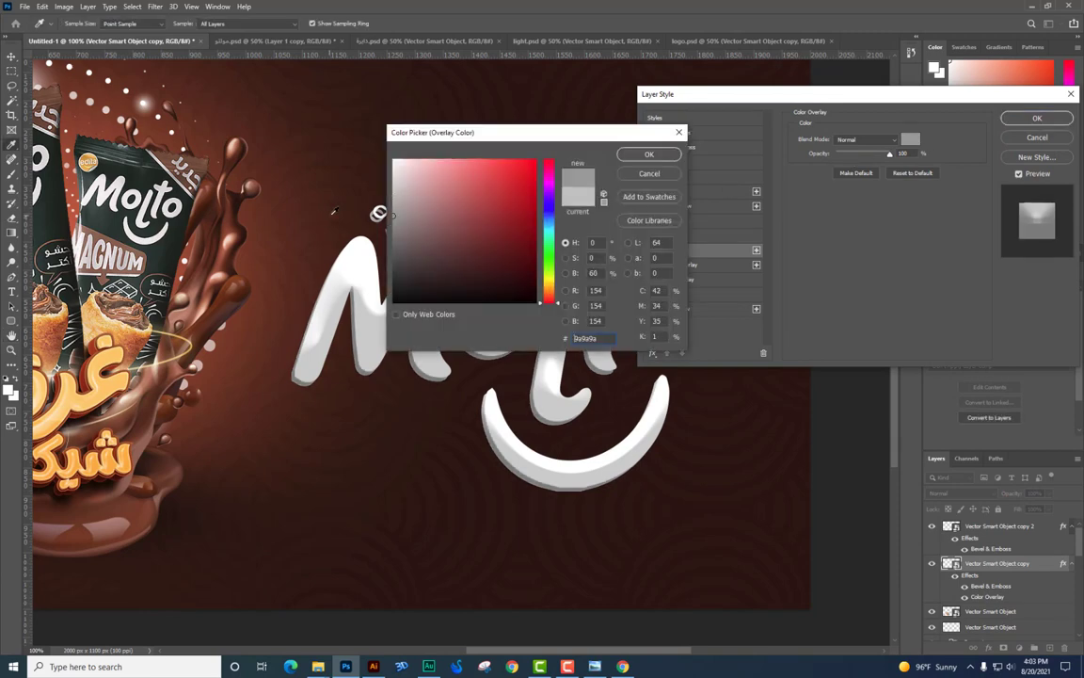
{"action": "key", "text": "Return"}
{"action": "key", "text": "Return"}
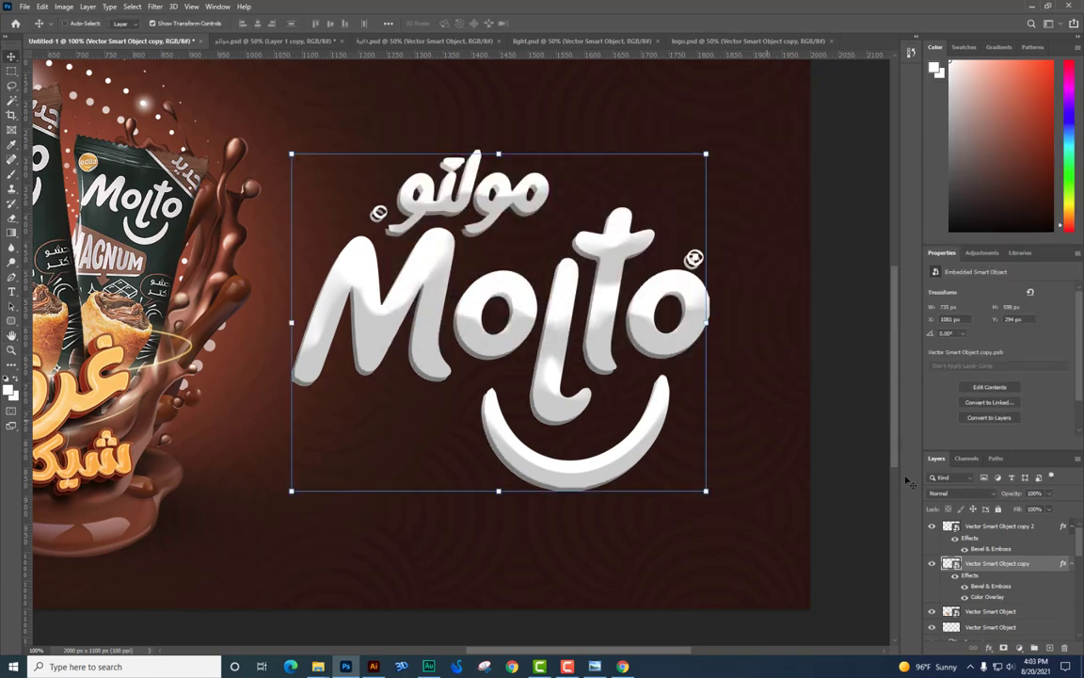
- Add a Drop Shadow to the Molto logo
{"action": "right_click", "coordinate": [976, 563]}
{"action": "key", "text": "Escape"}
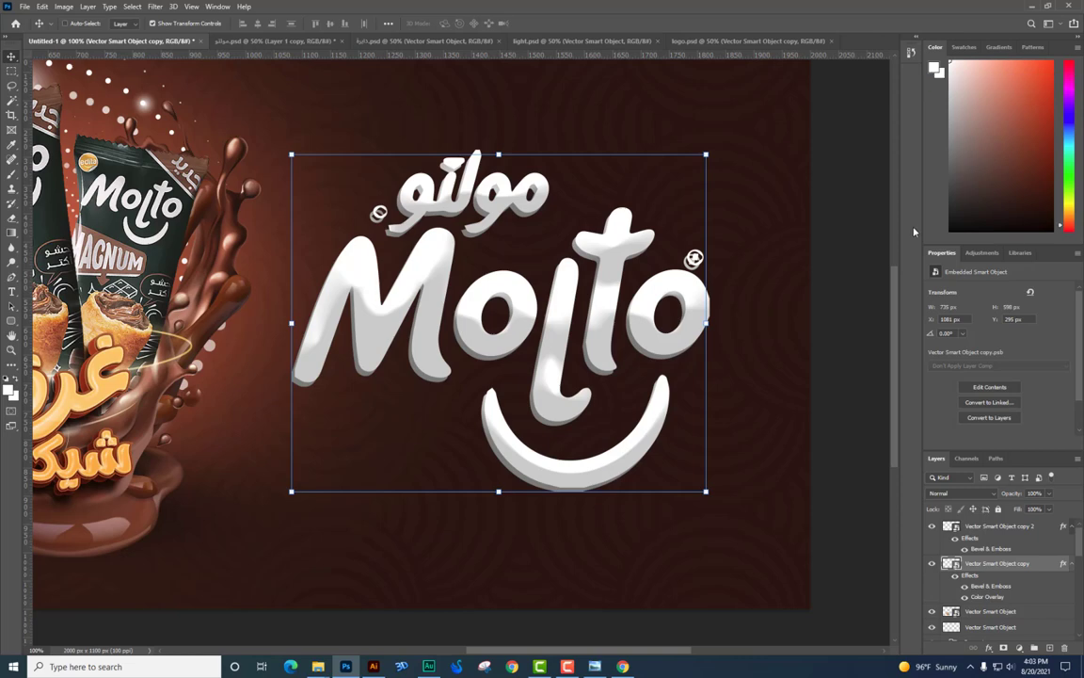
{"action": "left_click", "coordinate": [672, 308]}
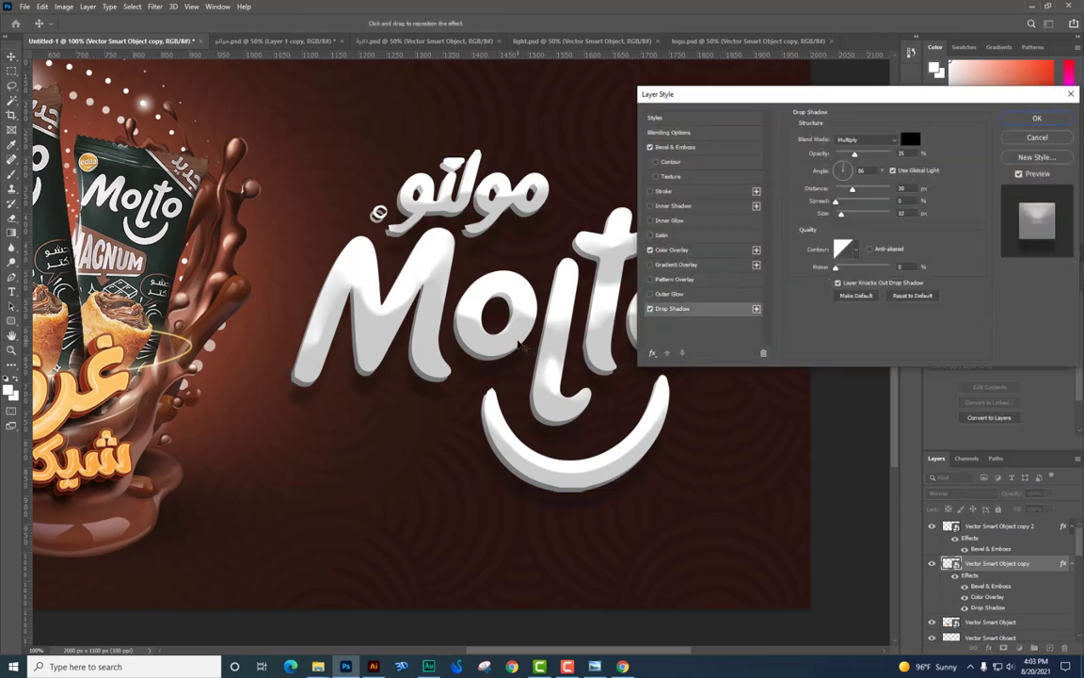
{"action": "key", "text": "Return"}
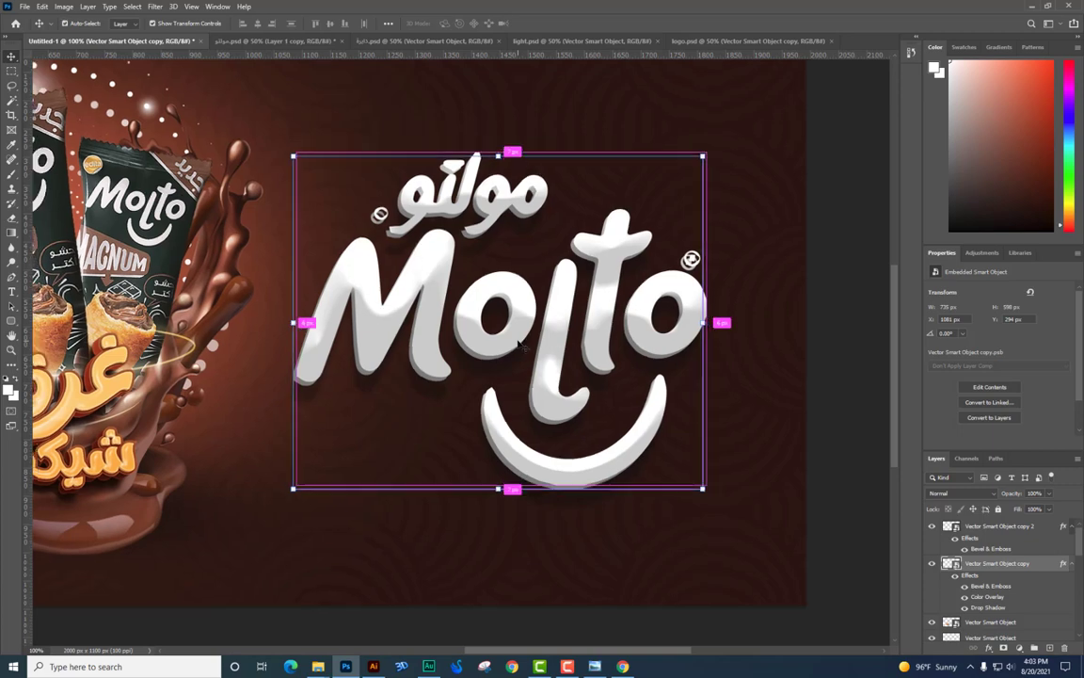
- Zoom out to the whole poster and select the full-canvas background layer
{"action": "key", "text": "ctrl+minus"}
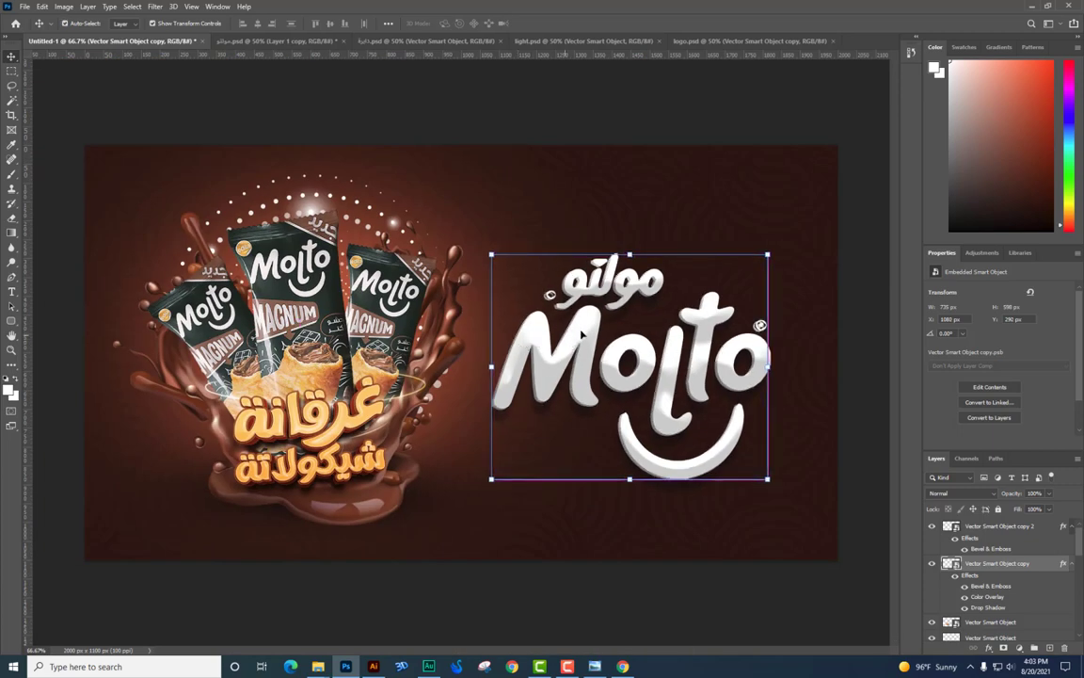
{"action": "right_click", "coordinate": [738, 247]}
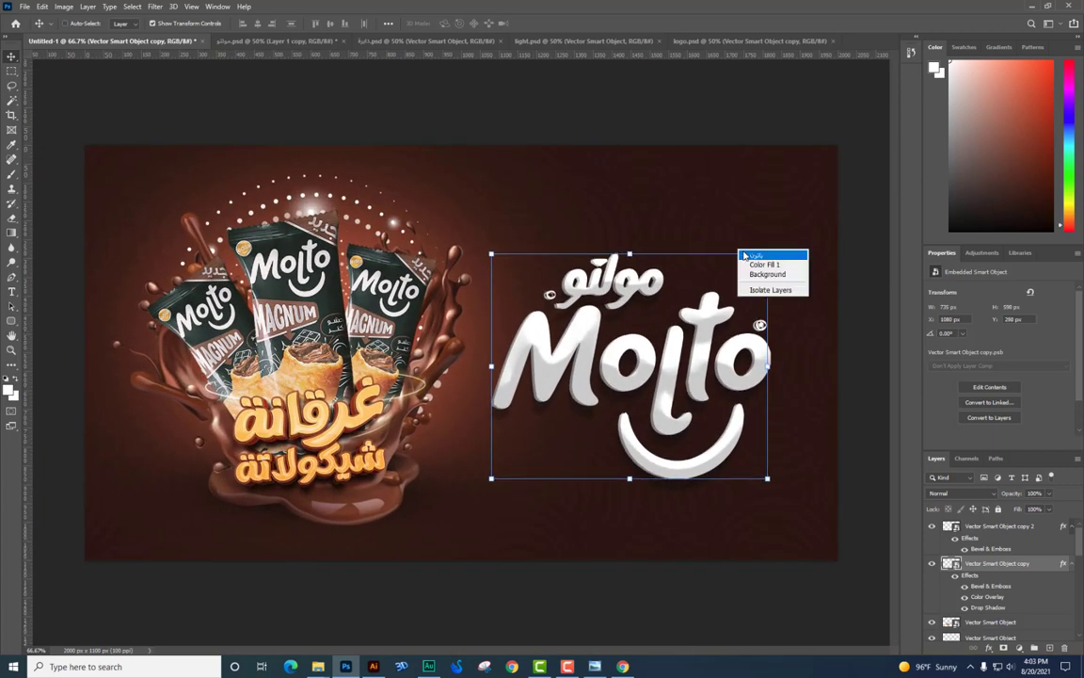
{"action": "left_click", "coordinate": [762, 250]}
- Check the Psd folder in File Explorer, then return to the Molto poster document
{"action": "key", "text": "alt+Tab"}
{"action": "key", "text": "Home"}
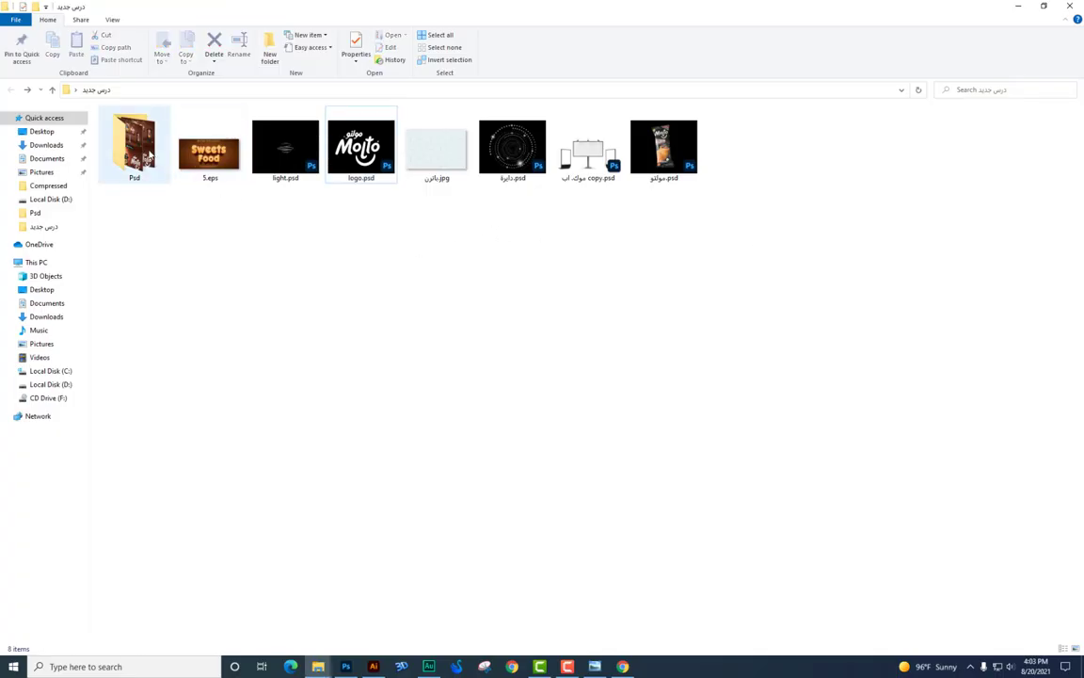
{"action": "key", "text": "Return"}
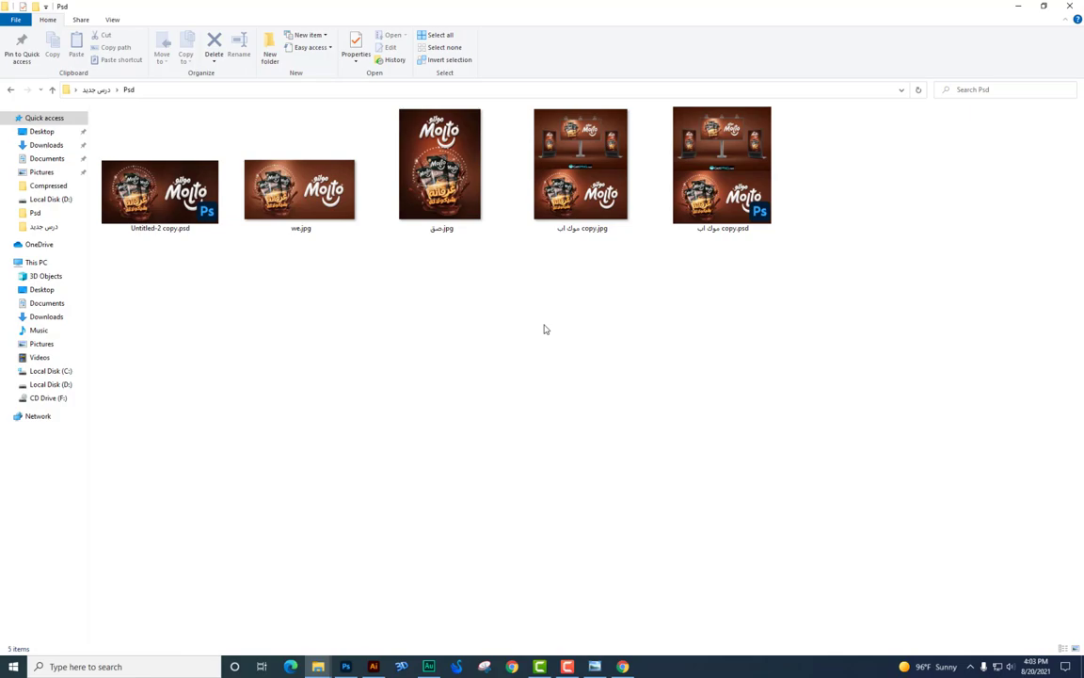
{"action": "key", "text": "BackSpace"}
{"action": "key", "text": "alt+Tab"}
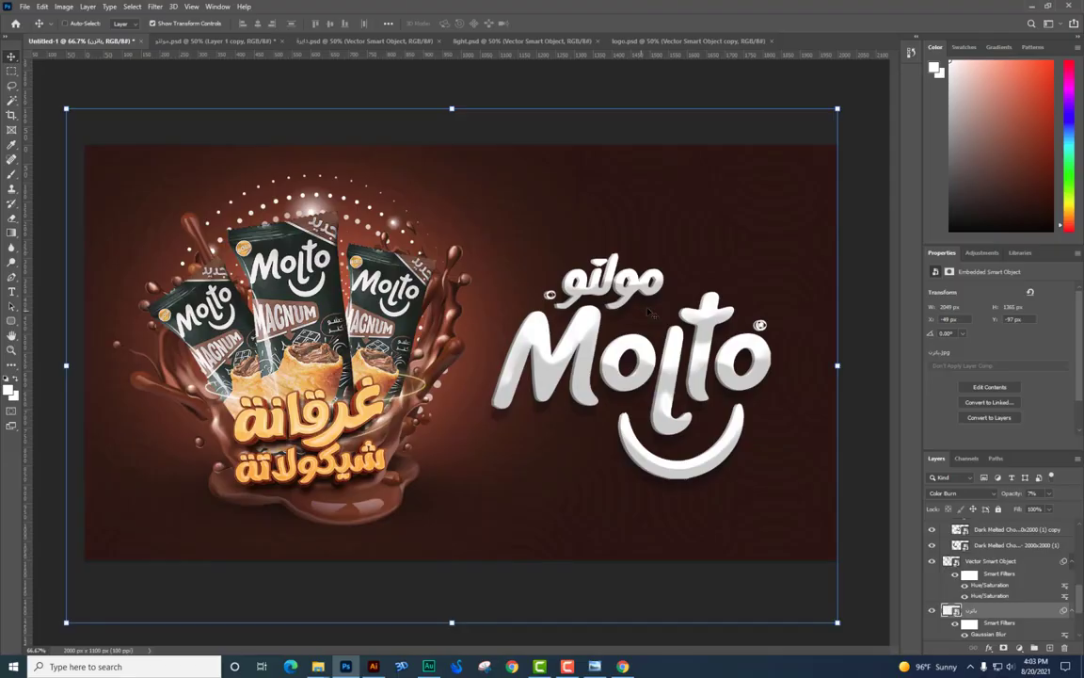
- Add a FoggyNight.3DL Color Lookup adjustment above the top Molto logo layer
{"action": "scroll", "coordinate": [1013, 556], "scroll_direction": "up", "scroll_amount": 5}
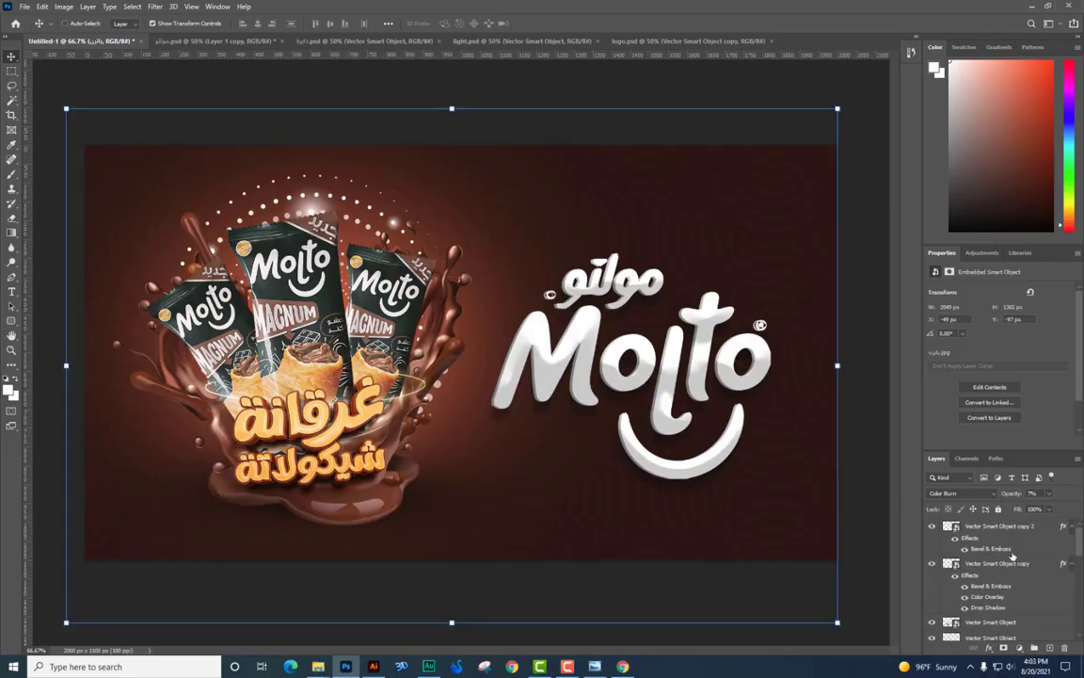
{"action": "left_click", "coordinate": [1017, 533]}
{"action": "left_click", "coordinate": [1018, 648]}
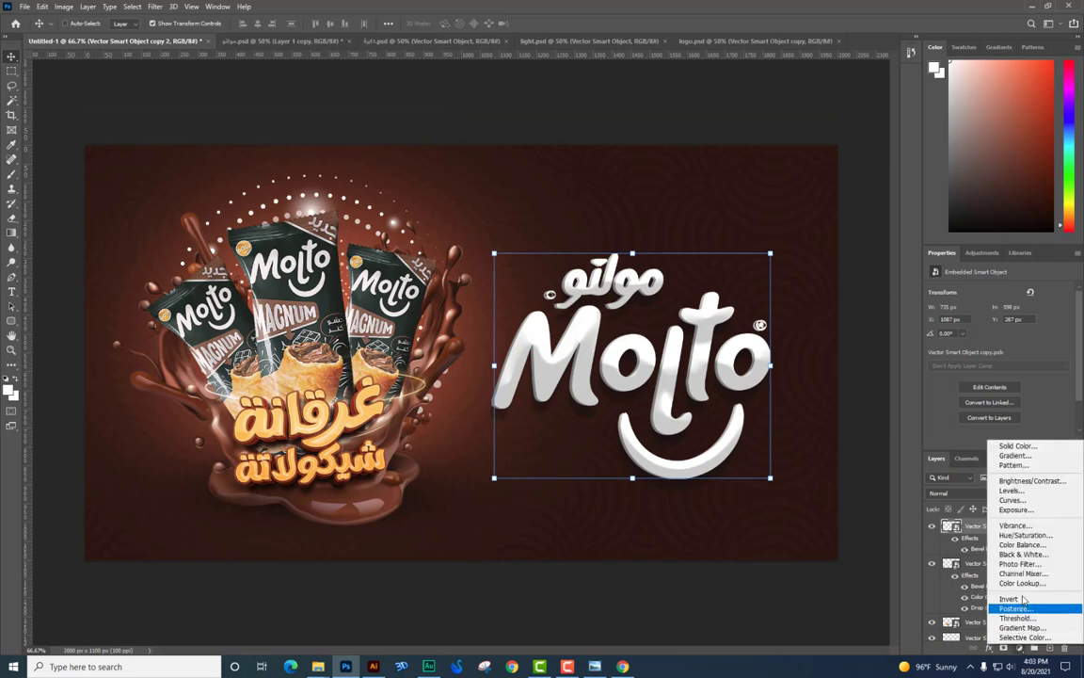
{"action": "left_click", "coordinate": [1018, 584]}
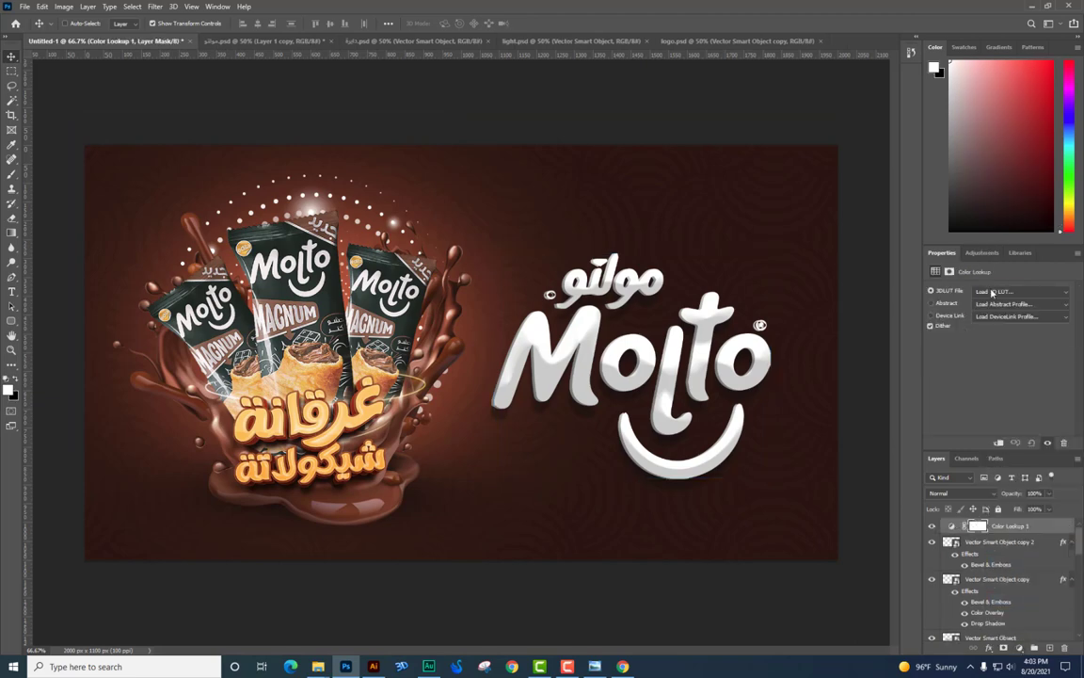
{"action": "left_click", "coordinate": [1021, 291]}
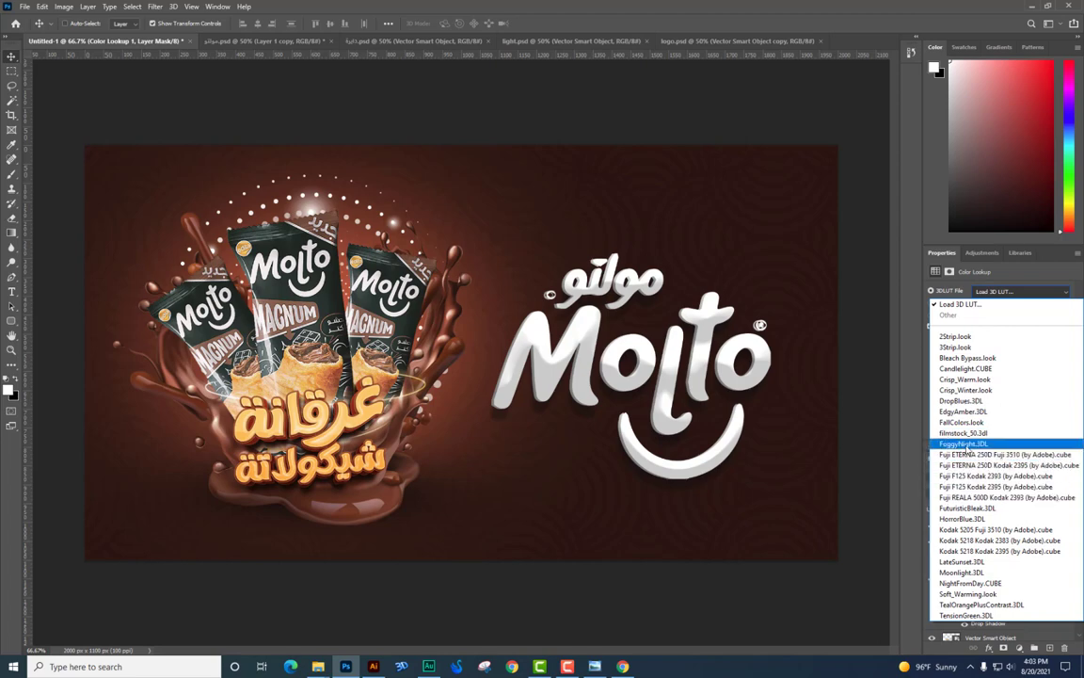
{"action": "left_click", "coordinate": [964, 445]}
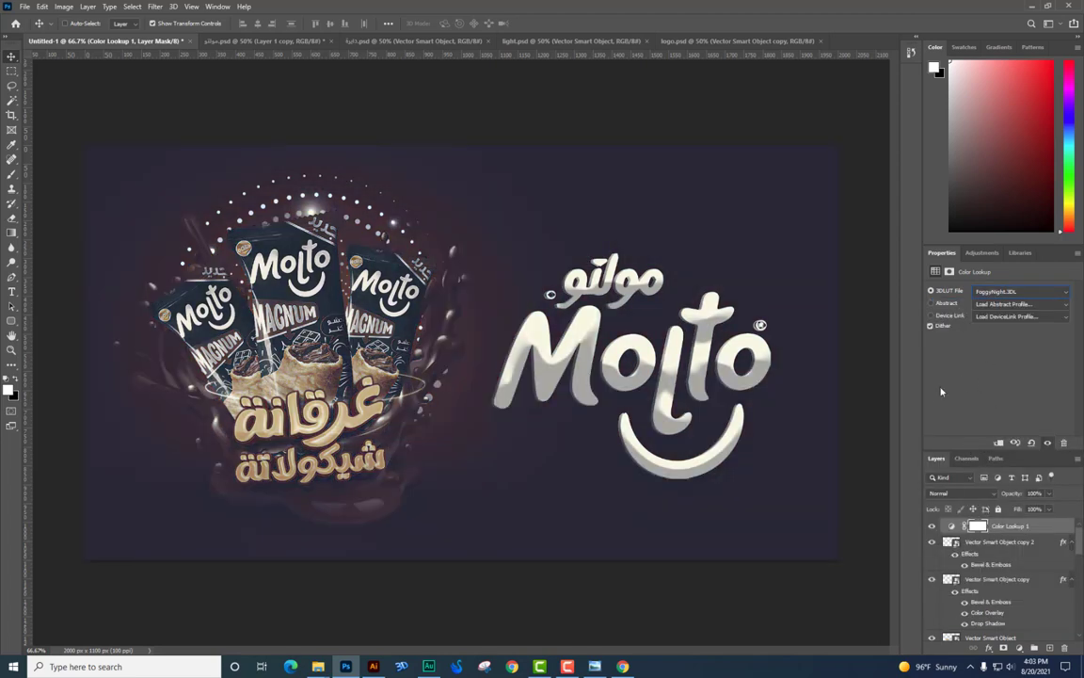
- Set the colour grade to Multiply at reduced opacity, then add a Brightness/Contrast adjustment
{"action": "left_click", "coordinate": [960, 494]}
{"action": "left_click", "coordinate": [941, 415]}
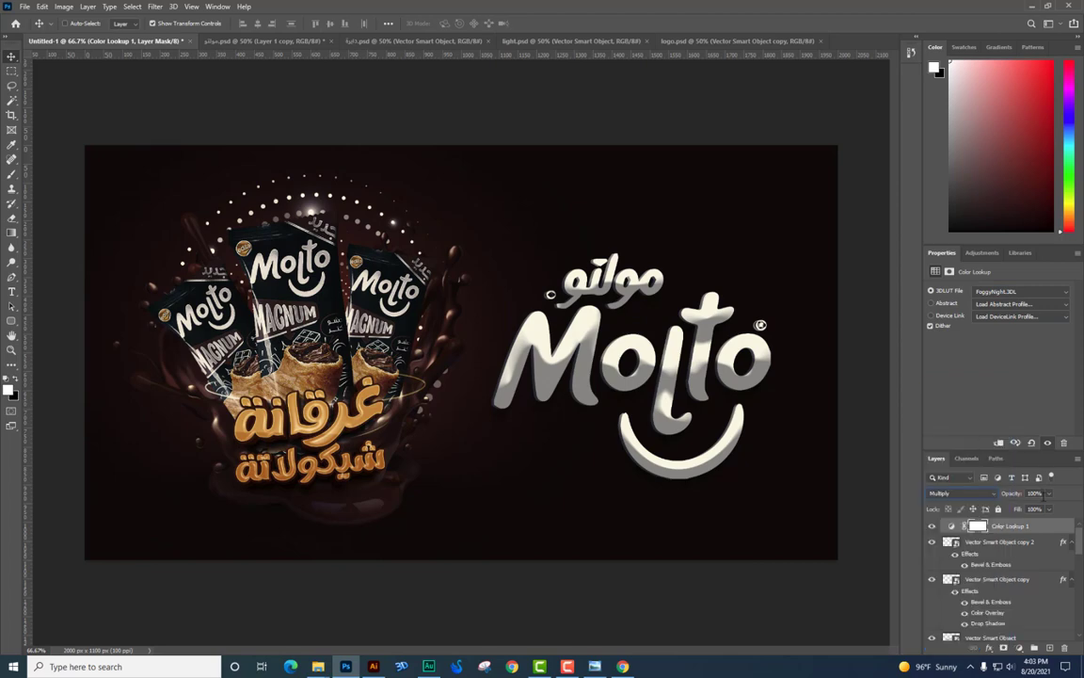
{"action": "left_click", "coordinate": [1050, 493]}
{"action": "left_click", "coordinate": [1004, 508]}
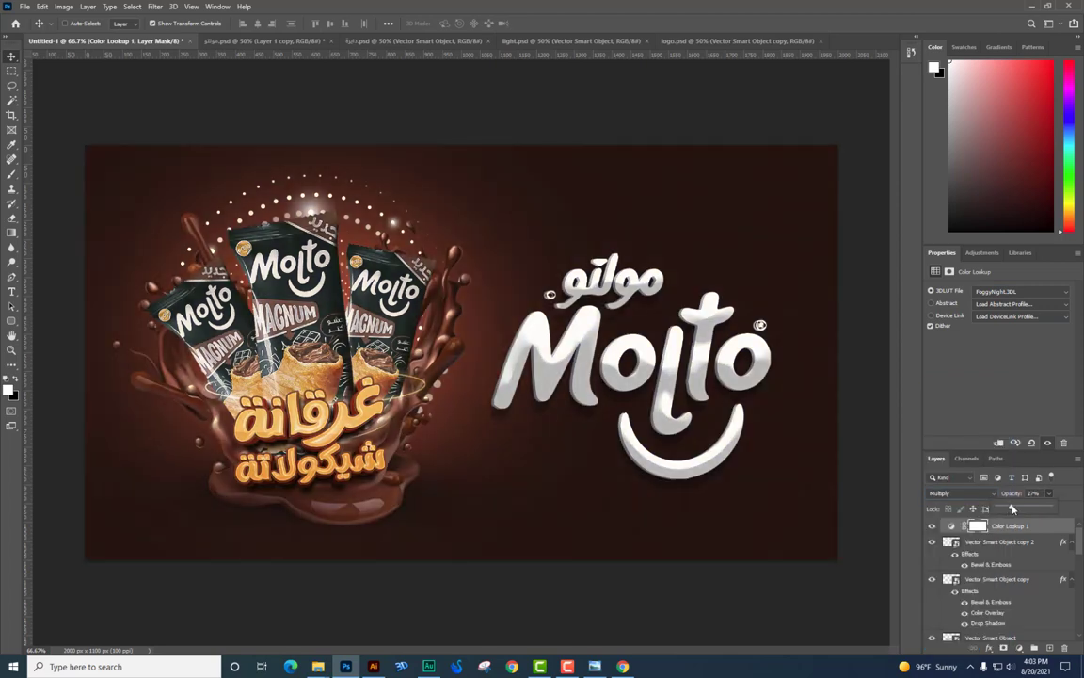
{"action": "left_click_drag", "start_coordinate": [1010, 510], "coordinate": [1007, 509]}
{"action": "left_click", "coordinate": [1019, 648]}
{"action": "left_click", "coordinate": [1028, 479]}
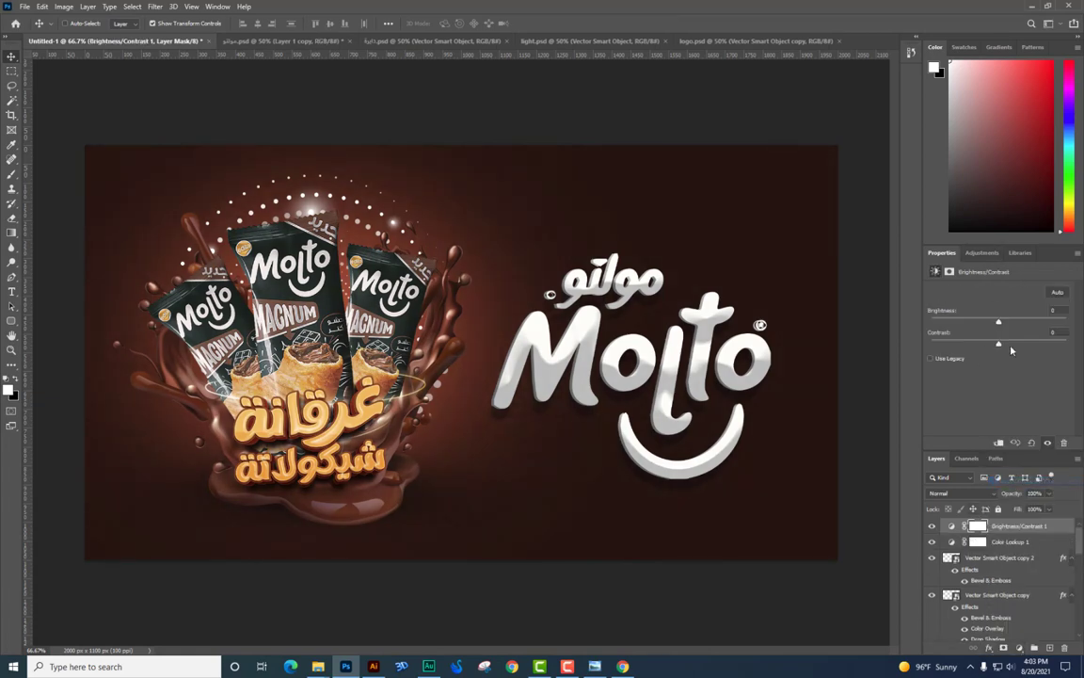
- Set Brightness 50 and Contrast 14, and add a Color Balance adjustment layer
{"action": "mouse_move", "coordinate": [999, 343]}
{"action": "left_mouse_down"}
{"action": "mouse_move", "coordinate": [1024, 343]}
{"action": "mouse_move", "coordinate": [1009, 321]}
{"action": "mouse_move", "coordinate": [1021, 322]}
{"action": "mouse_move", "coordinate": [1019, 343]}
{"action": "left_mouse_up"}
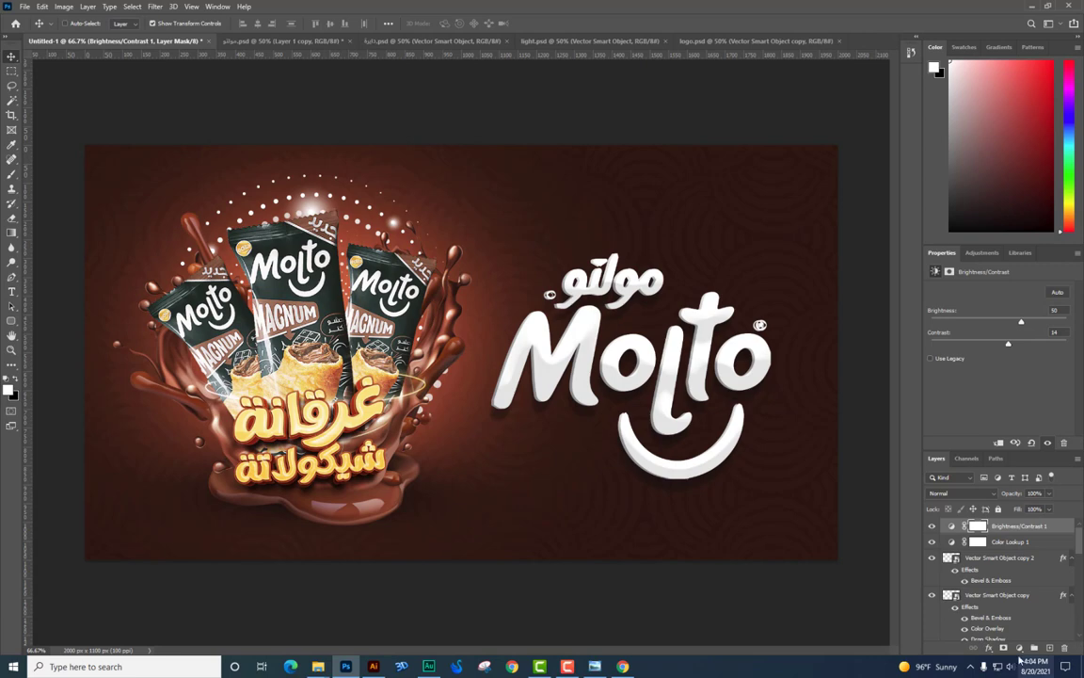
{"action": "left_click", "coordinate": [1019, 648]}
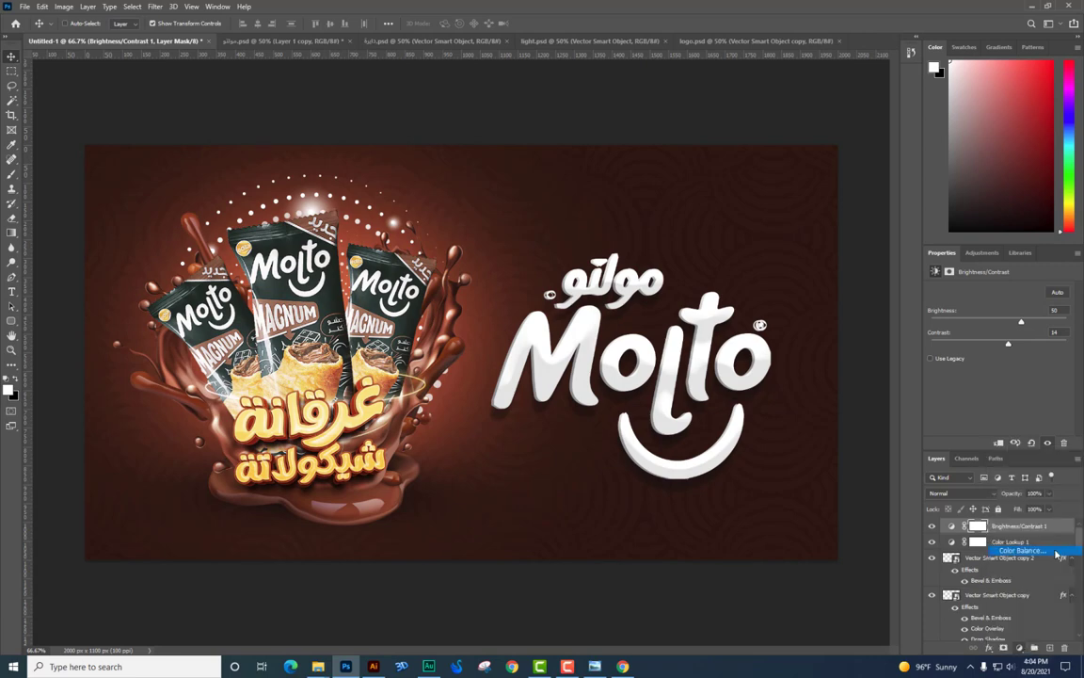
{"action": "left_click", "coordinate": [1022, 550]}
- Shift midtones toward cyan, shadows toward red and magenta, then select all three adjustments
{"action": "left_click_drag", "start_coordinate": [986, 319], "coordinate": [999, 354]}
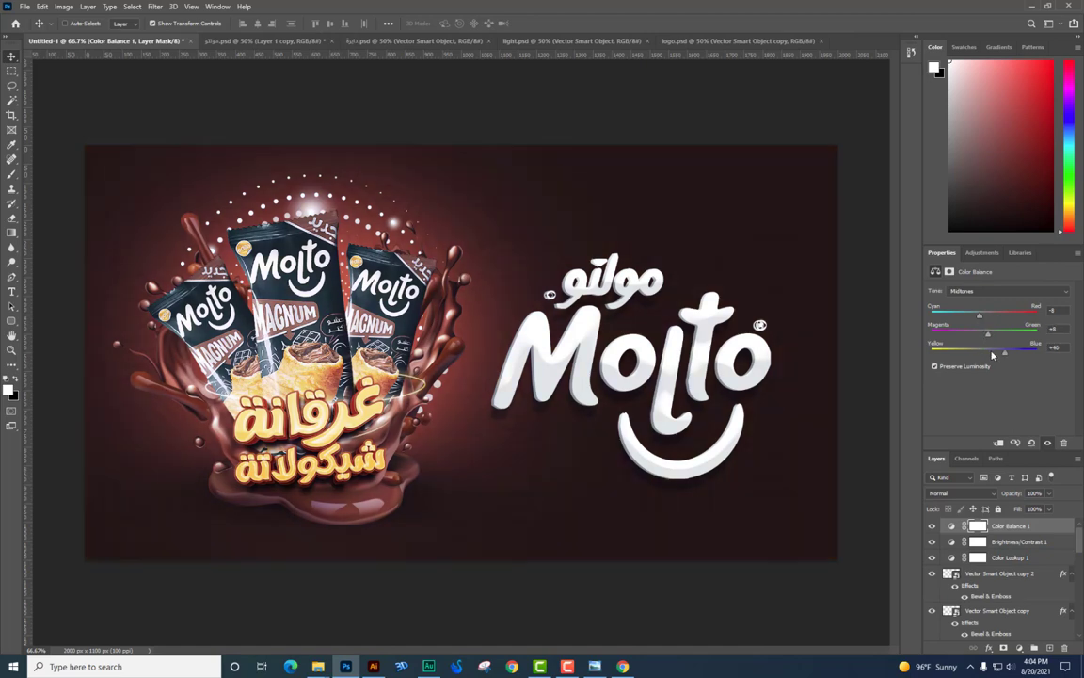
{"action": "left_click", "coordinate": [996, 292]}
{"action": "left_click_drag", "start_coordinate": [985, 317], "coordinate": [989, 321]}
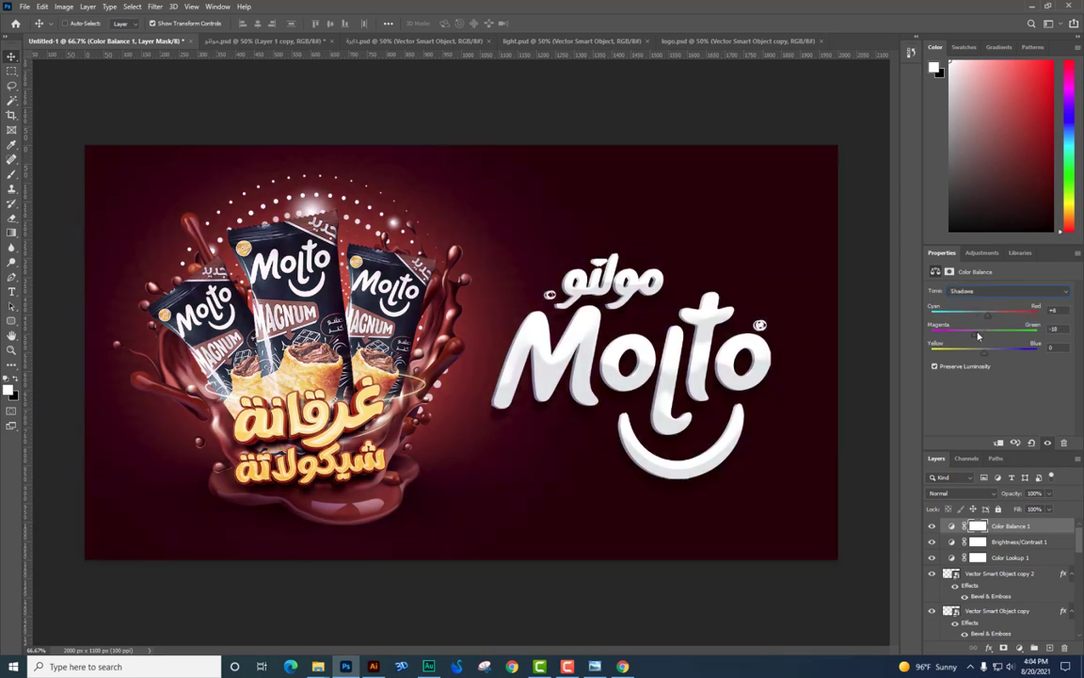
{"action": "left_click_drag", "start_coordinate": [988, 334], "coordinate": [974, 354]}
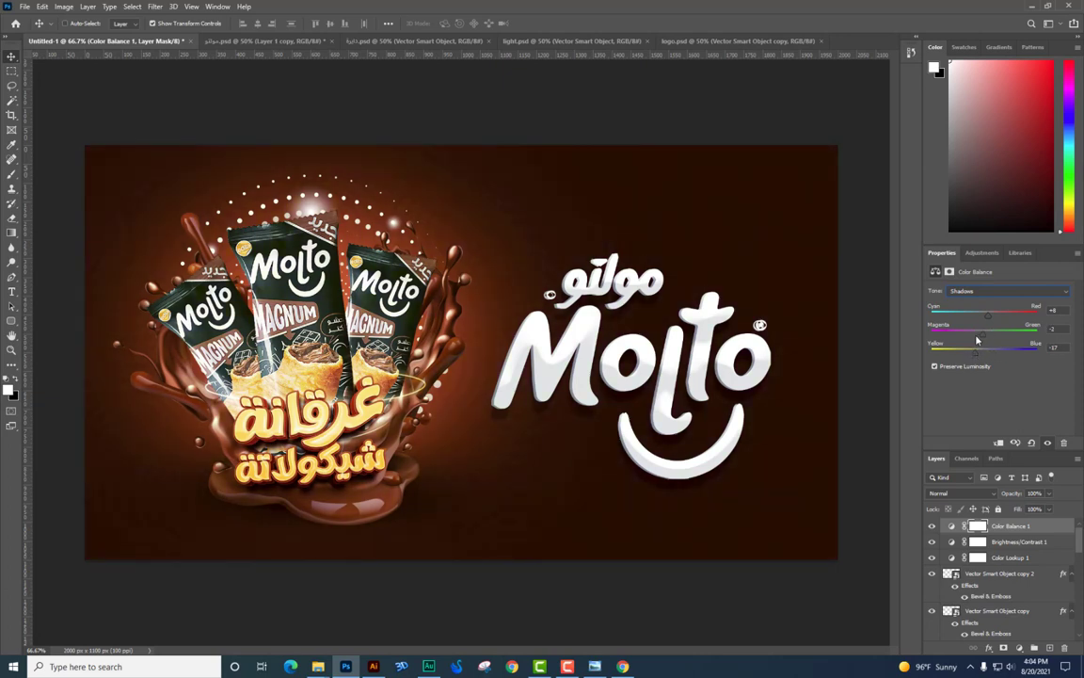
{"action": "left_click", "coordinate": [1011, 557], "text": "shift"}
{"action": "key", "text": "ctrl+g"}
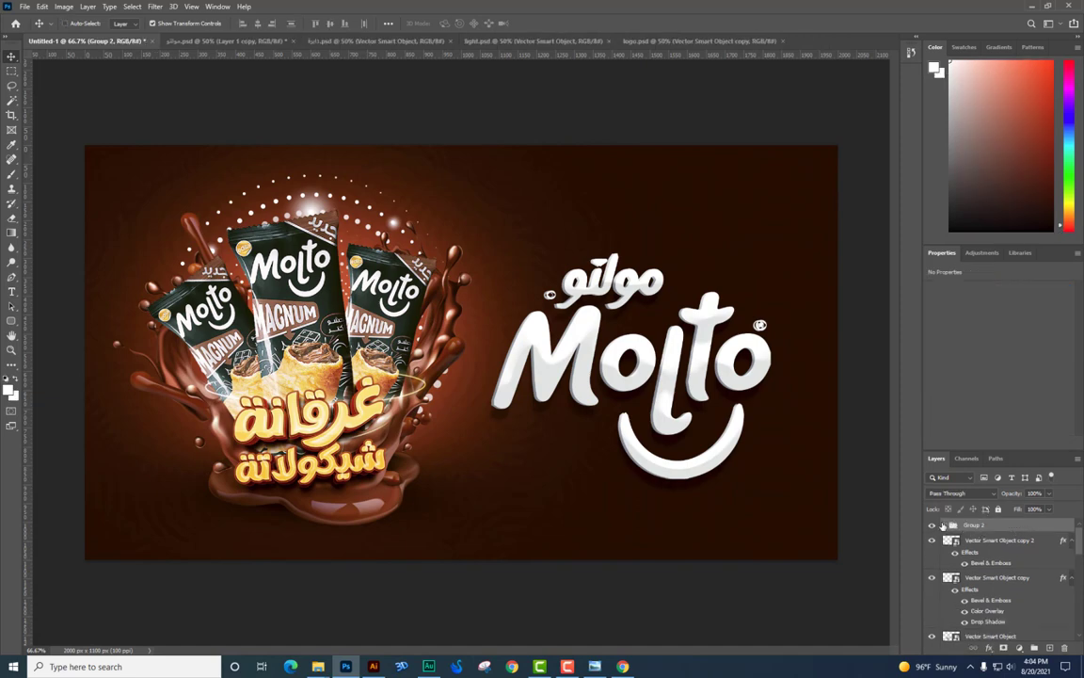
{"action": "left_click", "coordinate": [932, 525]}
{"action": "left_click", "coordinate": [933, 526]}
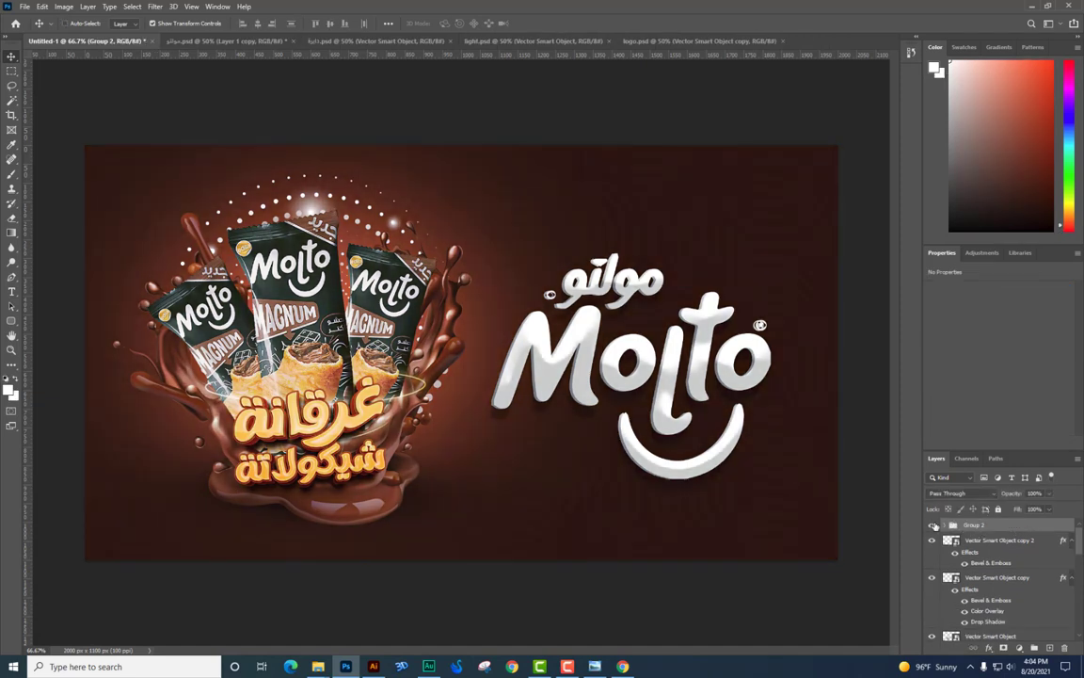
{"action": "left_click", "coordinate": [933, 526]}
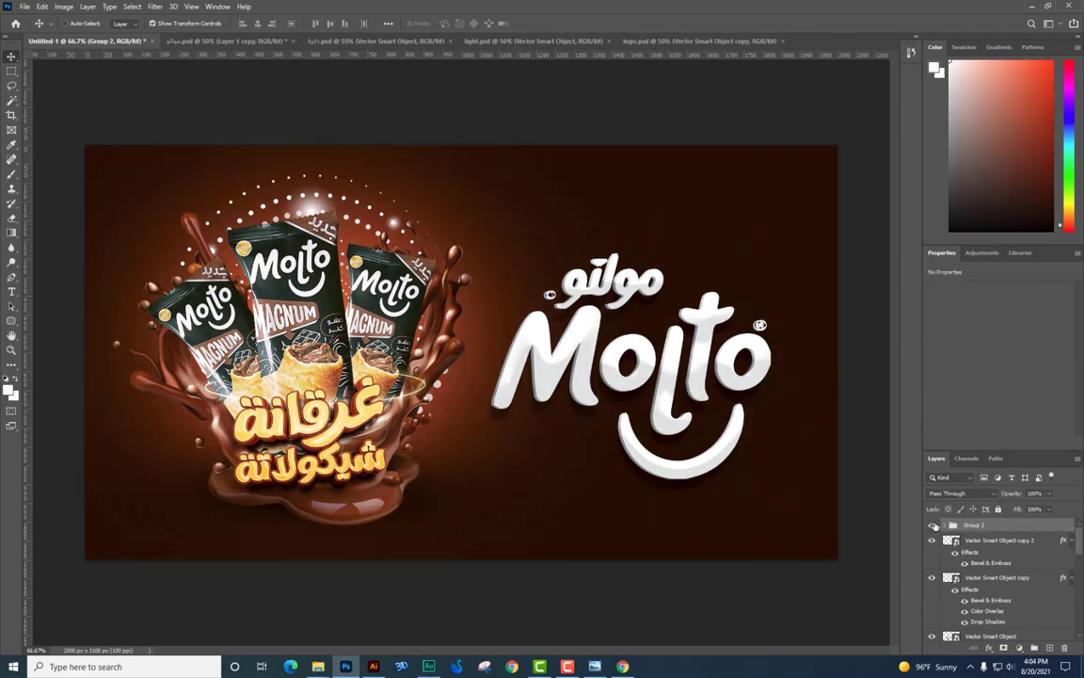
{"action": "key", "text": "Tab"}
{"action": "key", "text": "ctrl+1"}
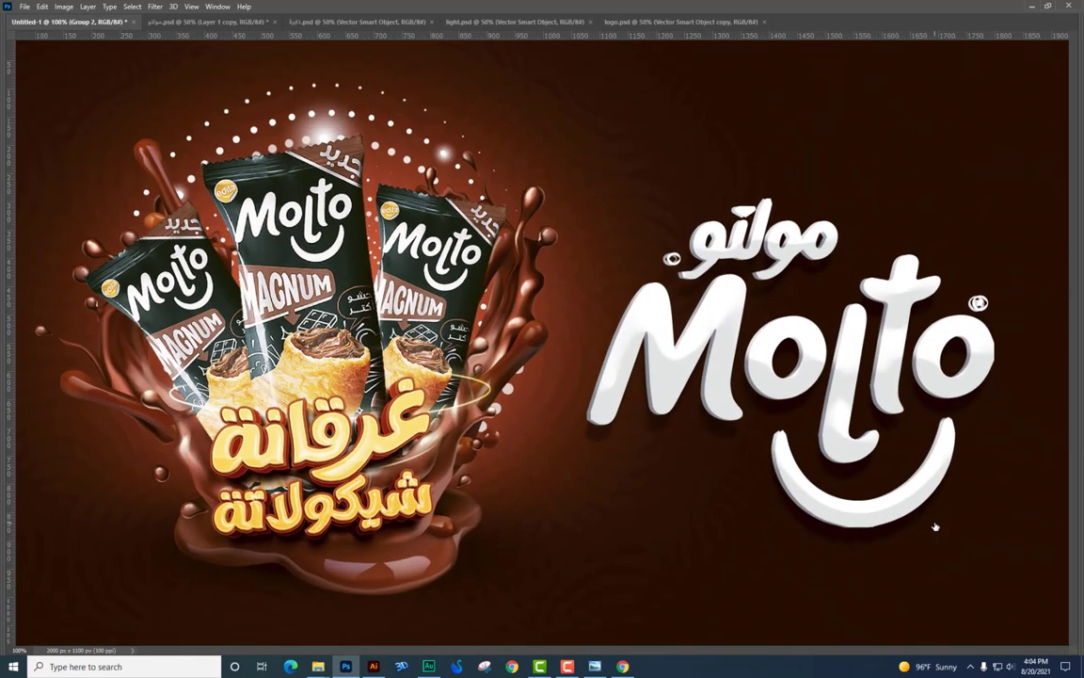
{"action": "key", "text": "ctrl+minus"}
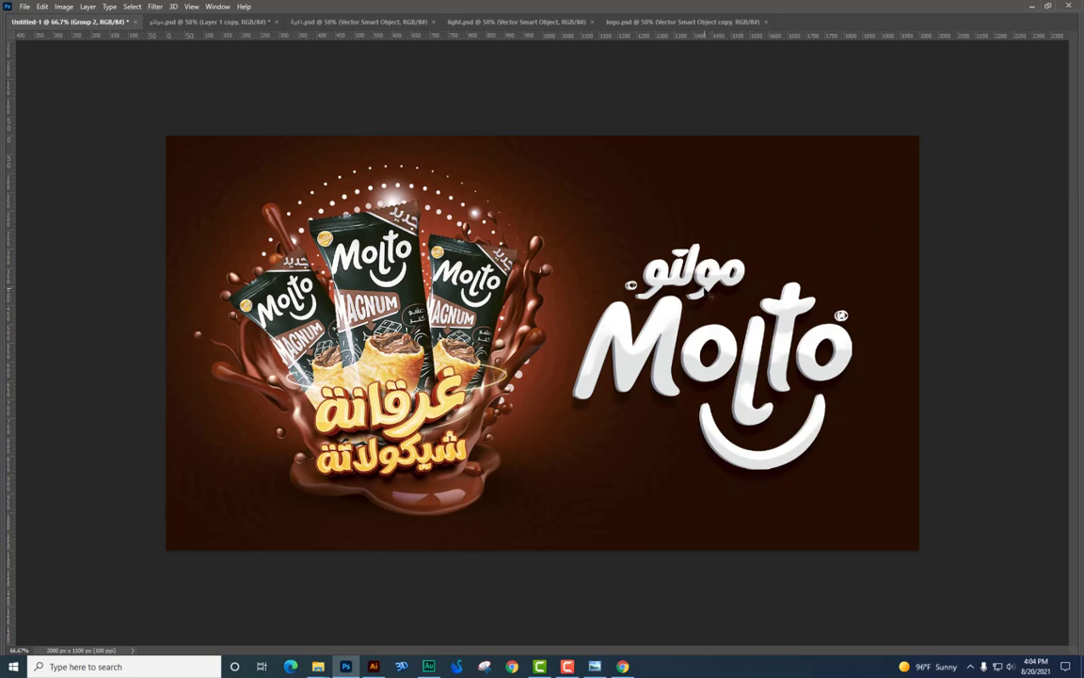
{"action": "key", "text": "Tab"}
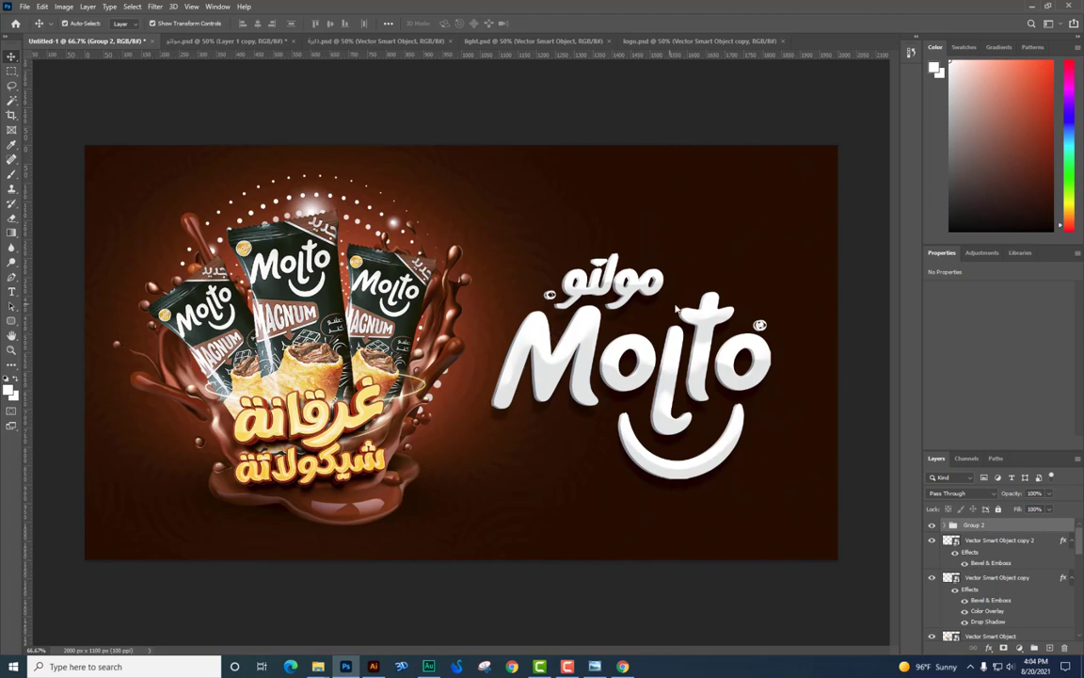
- Save the poster as the JPEG مولتو.jpg with default JPEG options
{"action": "key", "text": "ctrl+shift+s"}
{"action": "left_click", "coordinate": [151, 295]}
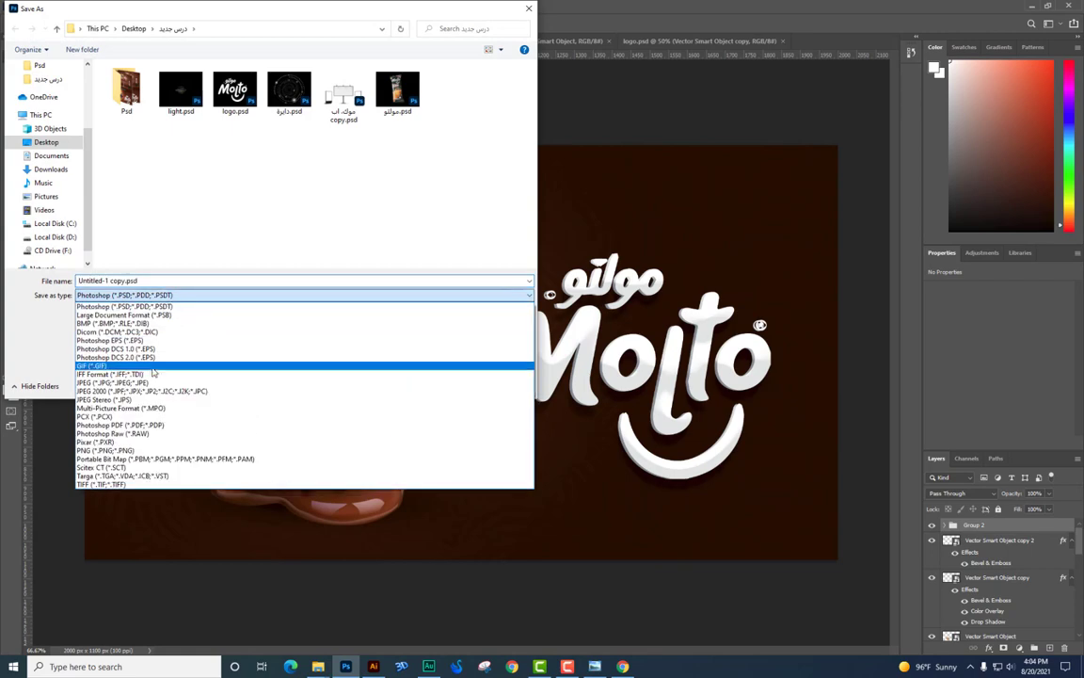
{"action": "left_click", "coordinate": [151, 382]}
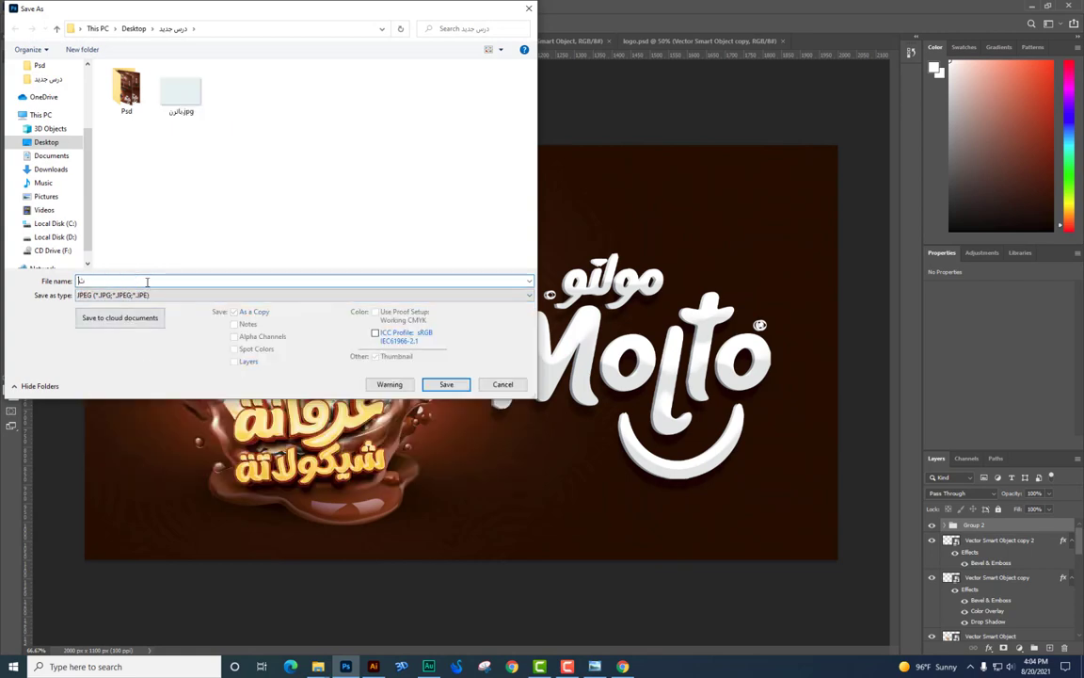
{"action": "type", "text": "Molto"}
{"action": "key", "text": "Return"}
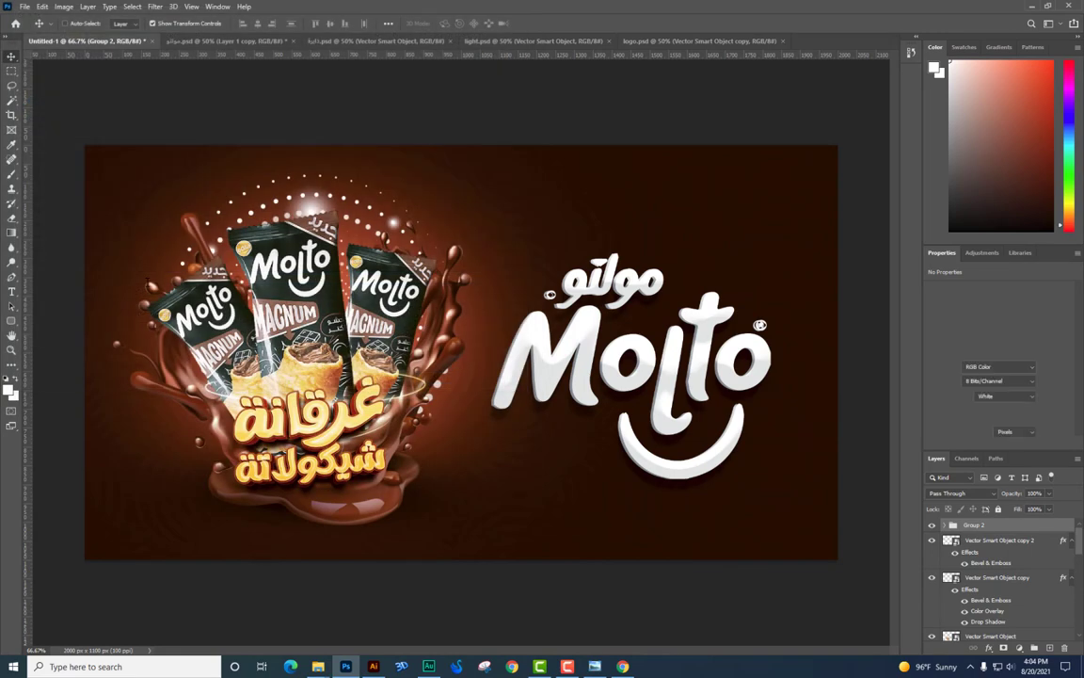
{"action": "key", "text": "Return"}
- Select the billboard mockup file in File Explorer and open it in Photoshop
{"action": "key", "text": "alt+Tab"}
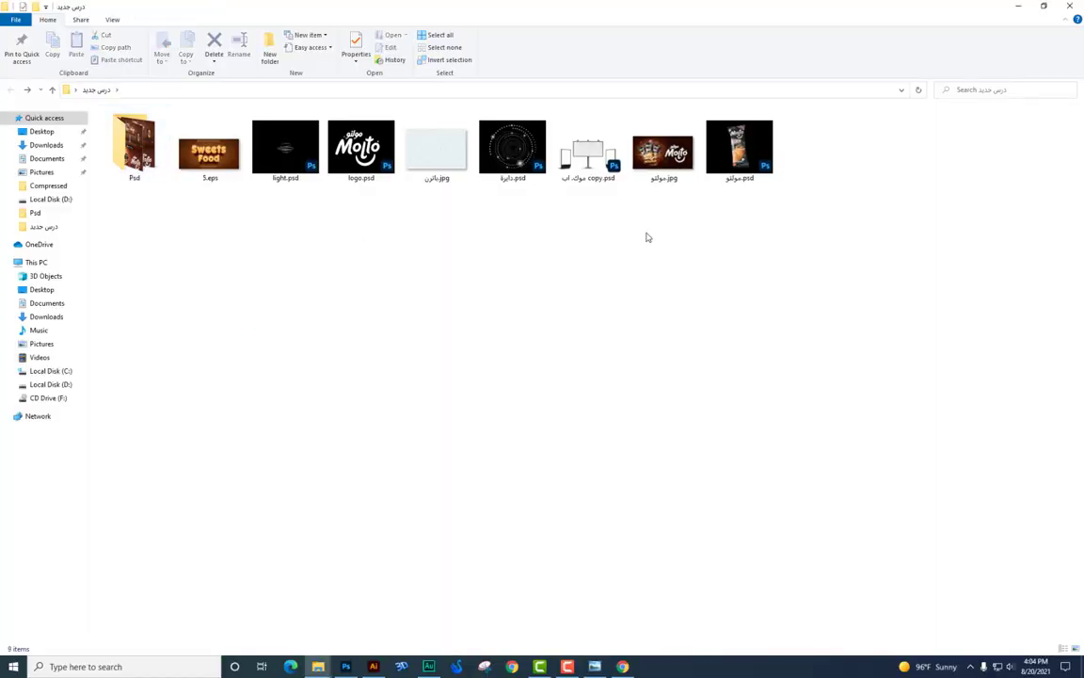
{"action": "left_click", "coordinate": [617, 168]}
{"action": "key", "text": "alt+Tab"}
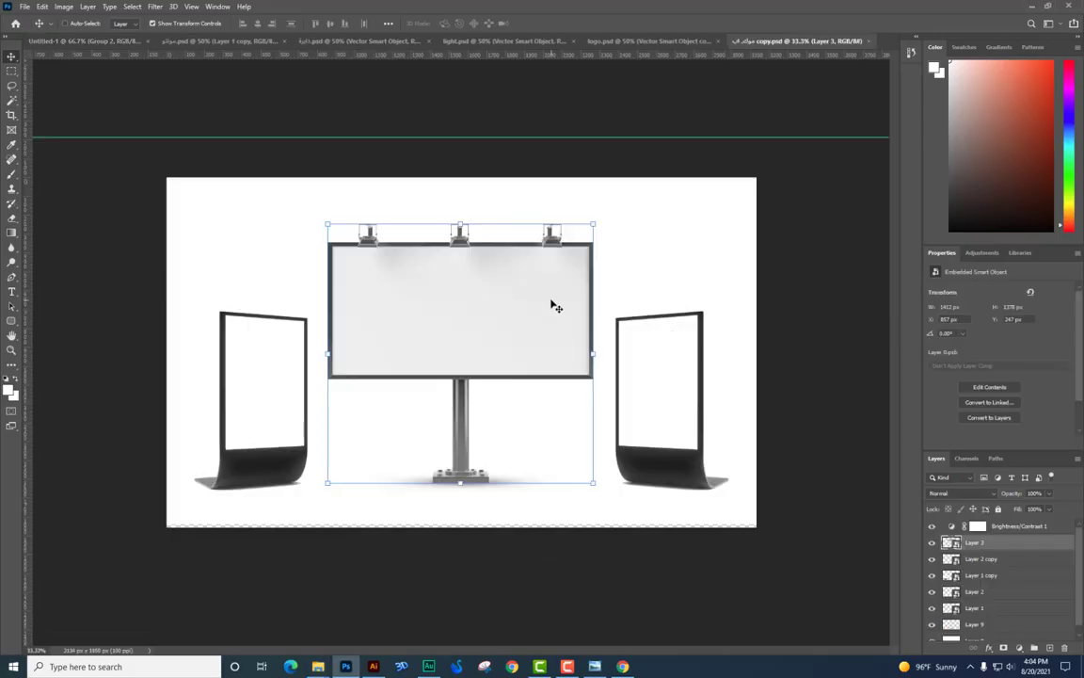
- Select the billboard layer and move it to sit centred between the two stands
{"action": "right_click", "coordinate": [543, 303]}
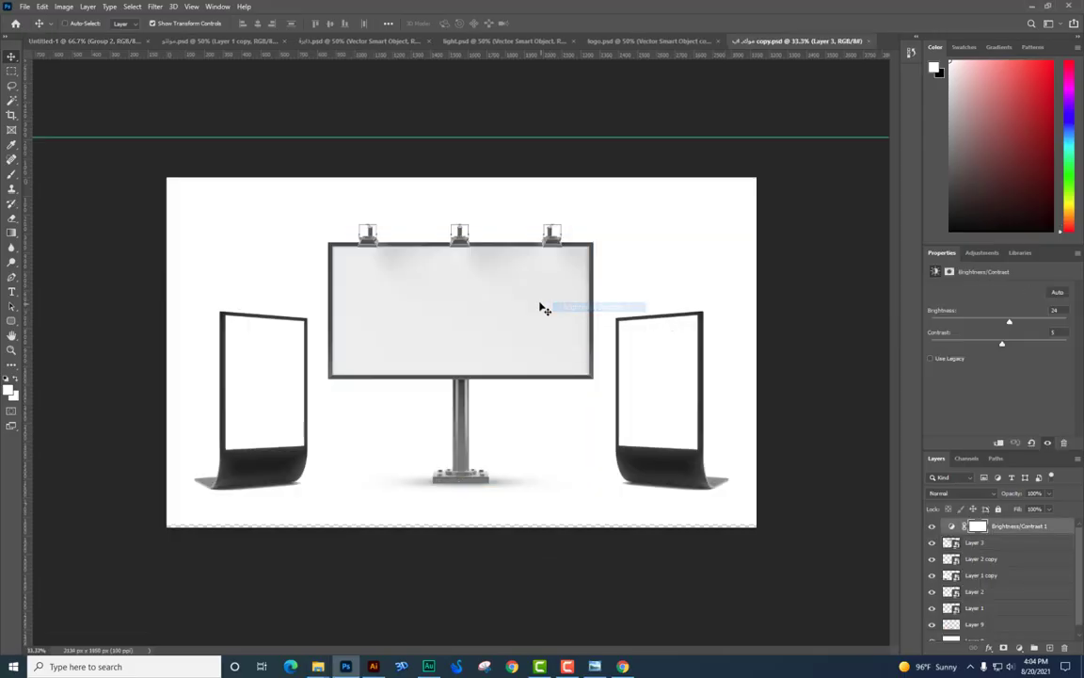
{"action": "left_click", "coordinate": [561, 319]}
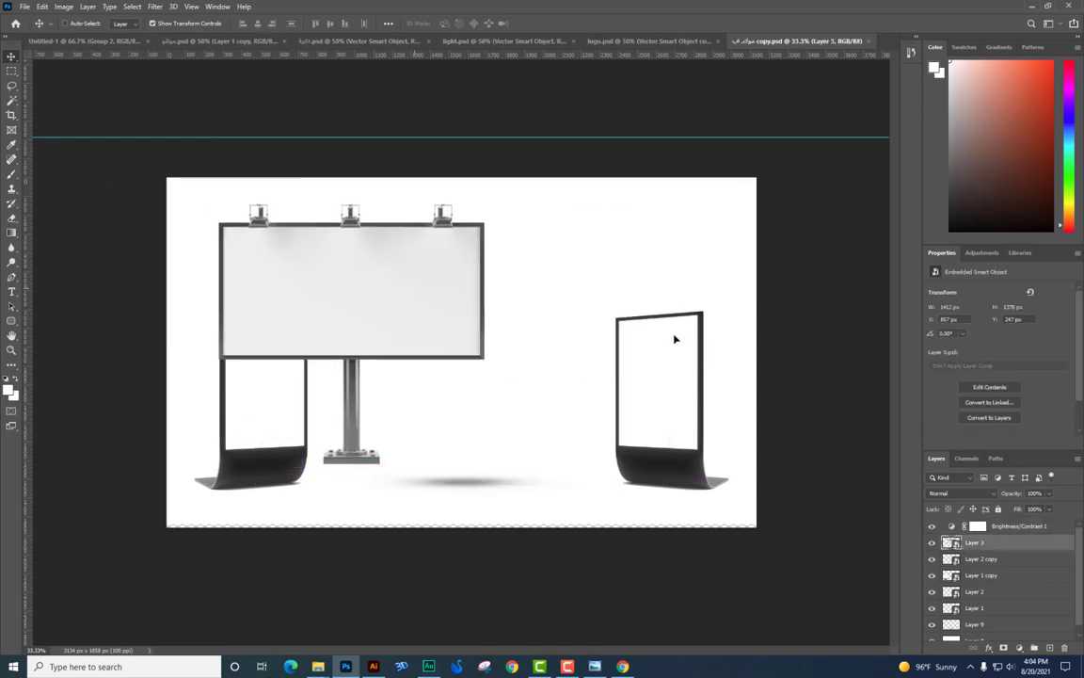
{"action": "right_click", "coordinate": [664, 347]}
{"action": "left_click", "coordinate": [681, 360]}
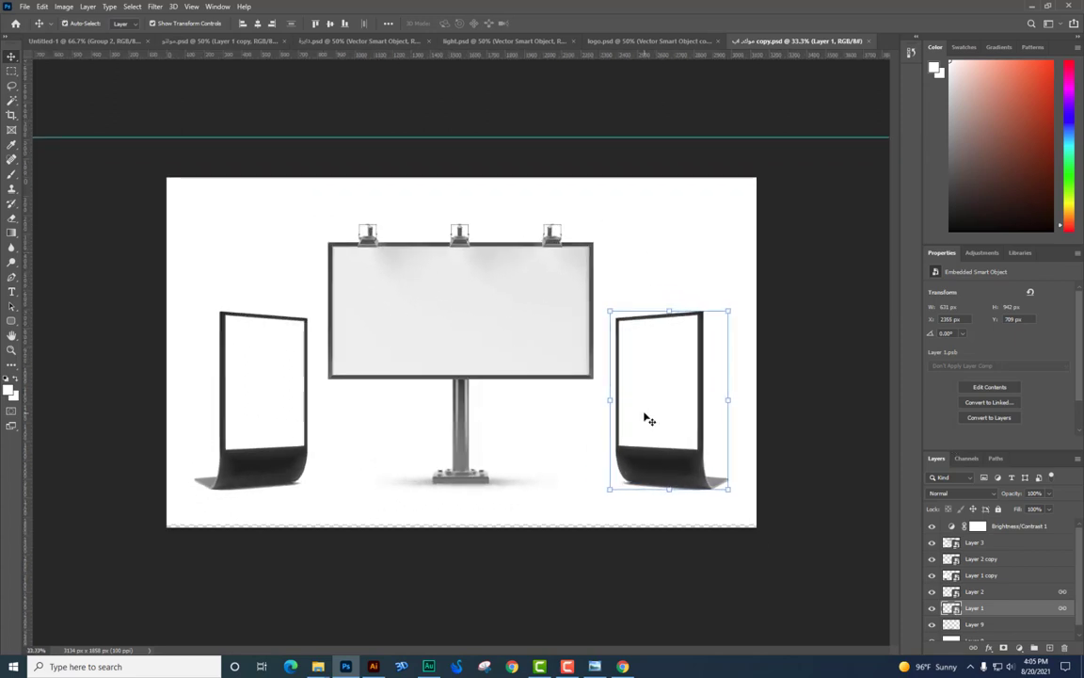
{"action": "key", "text": "ctrl+plus"}
{"action": "right_click", "coordinate": [623, 295]}
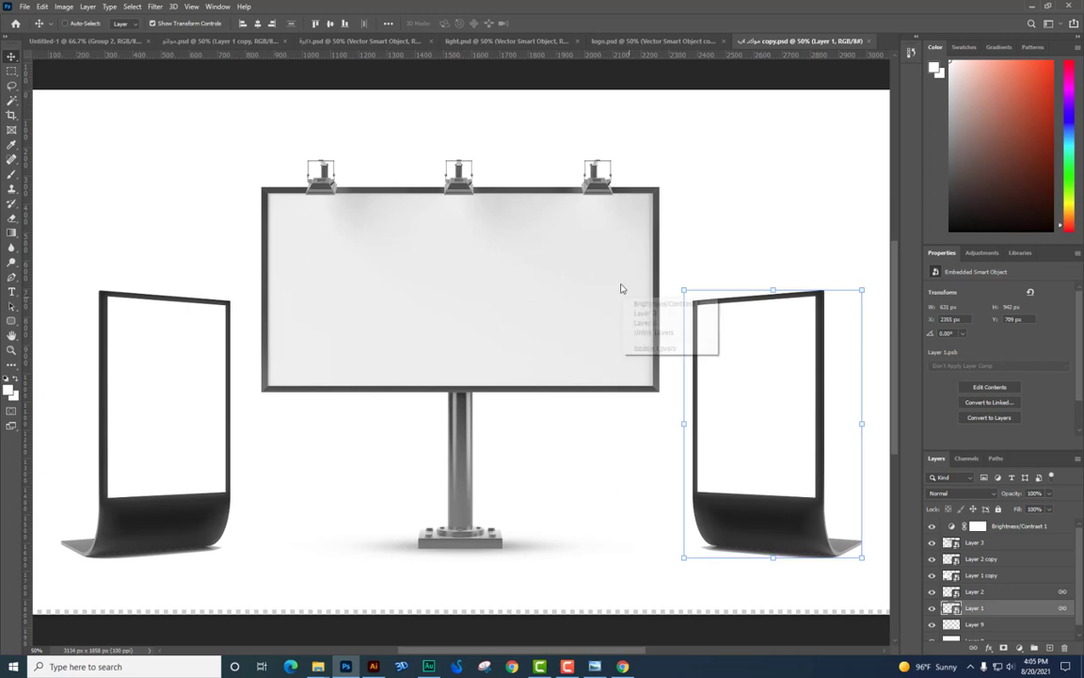
{"action": "left_click", "coordinate": [659, 312]}
{"action": "left_click_drag", "start_coordinate": [605, 288], "coordinate": [537, 282]}
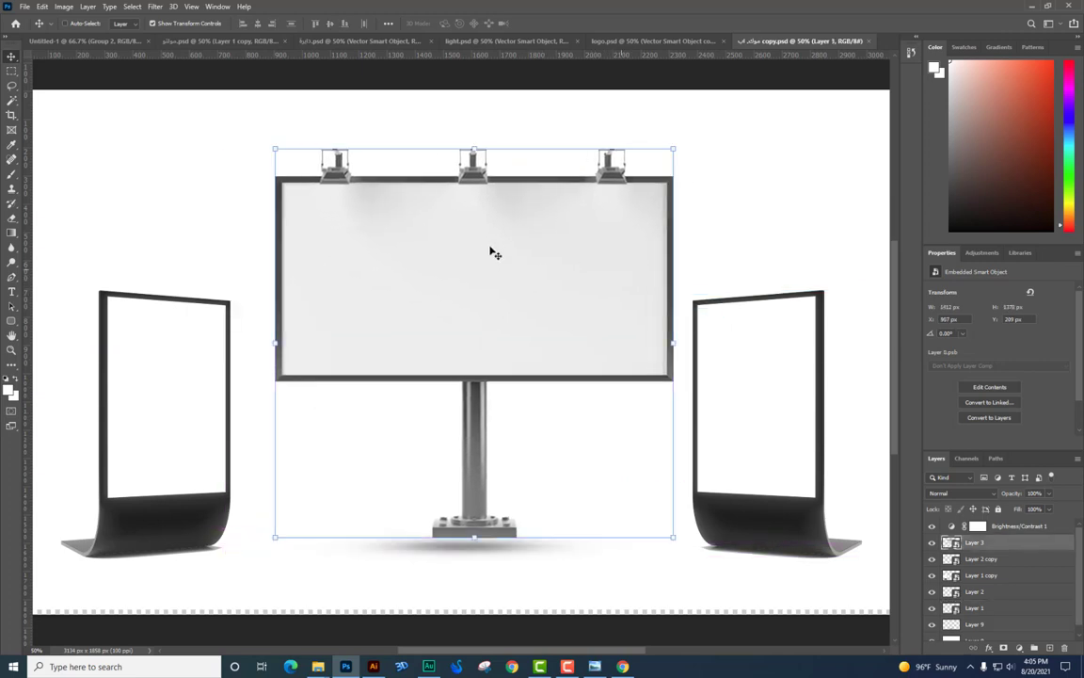
- Magic Wand the billboard's blank panel and copy it onto a new layer, undoing a test move
{"action": "left_click", "coordinate": [12, 100]}
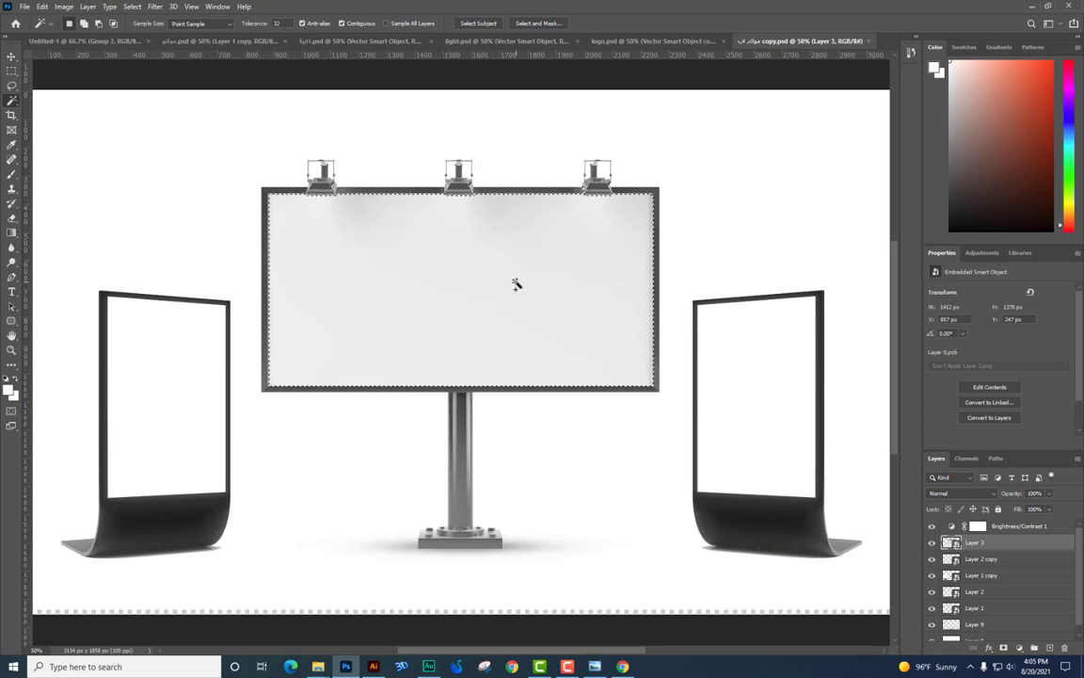
{"action": "key", "text": "ctrl+j"}
{"action": "left_click", "coordinate": [12, 58]}
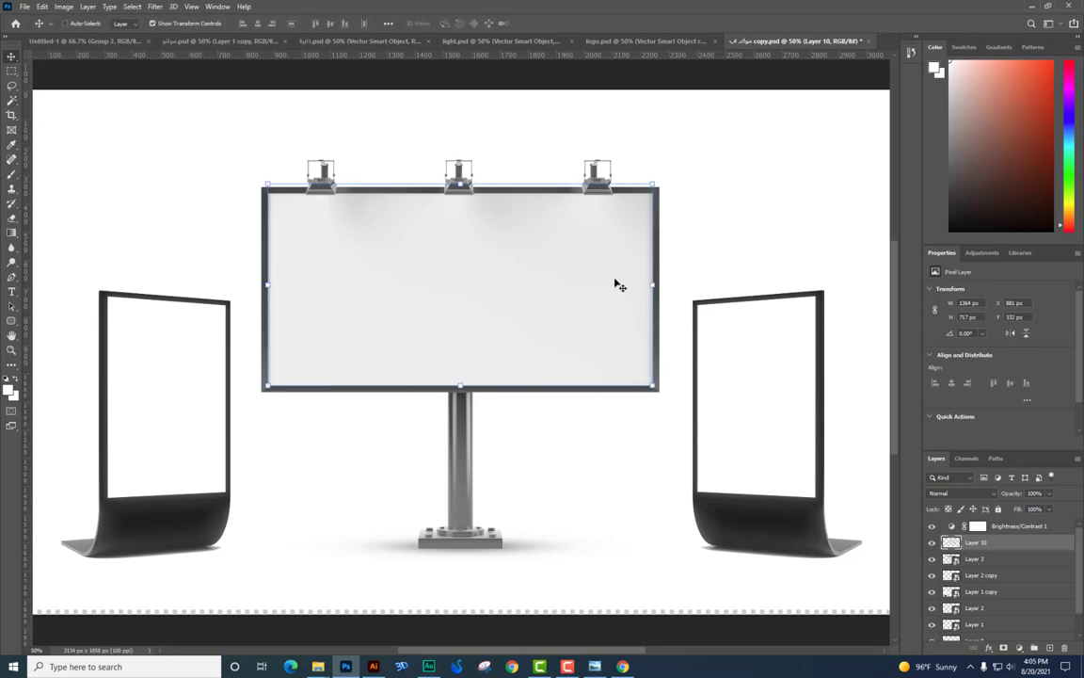
{"action": "left_click_drag", "start_coordinate": [619, 285], "coordinate": [456, 289]}
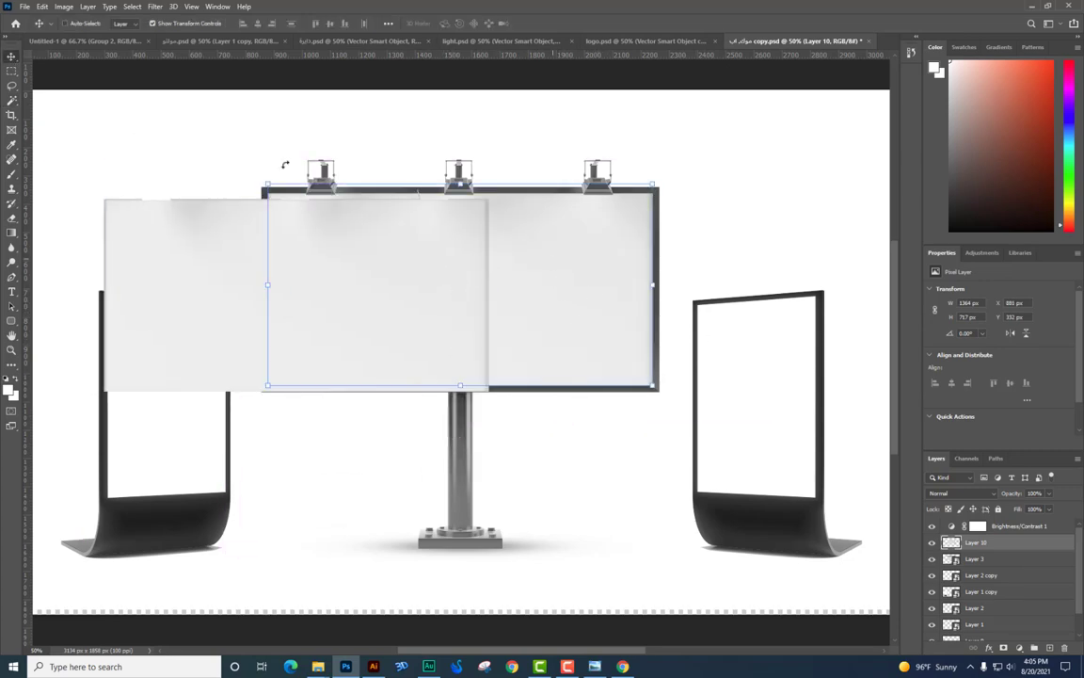
{"action": "key", "text": "ctrl+z"}
- Drag the Molto ad image from File Explorer into the billboard document
{"action": "key", "text": "alt+Tab"}
{"action": "left_click", "coordinate": [795, 207]}
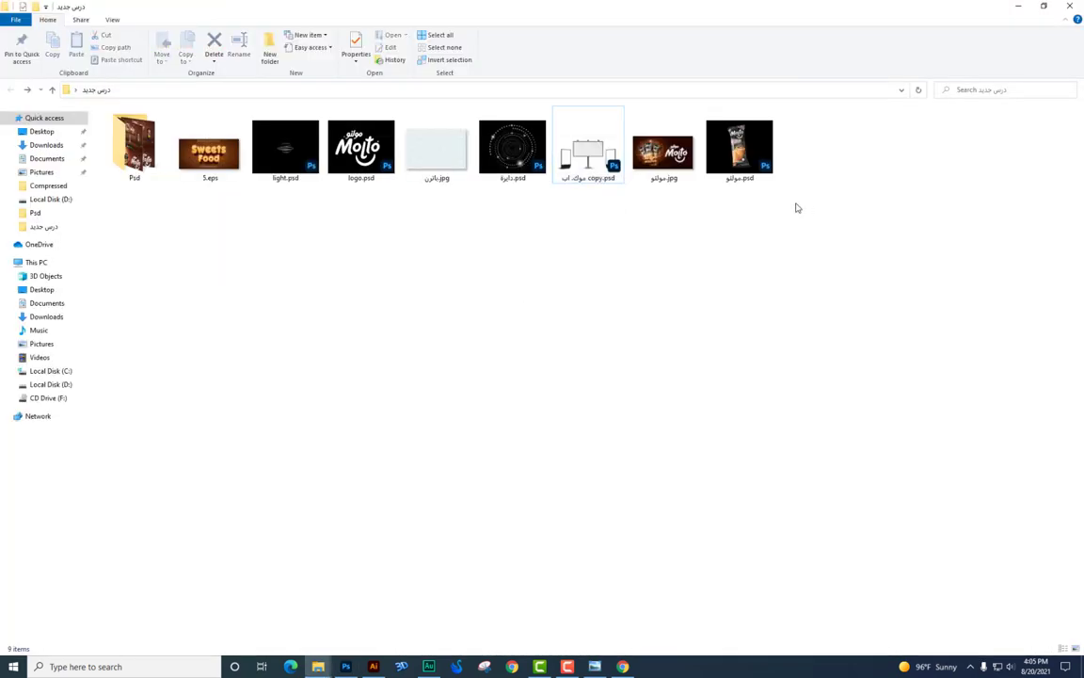
{"action": "left_click_drag", "start_coordinate": [688, 183], "coordinate": [513, 276]}
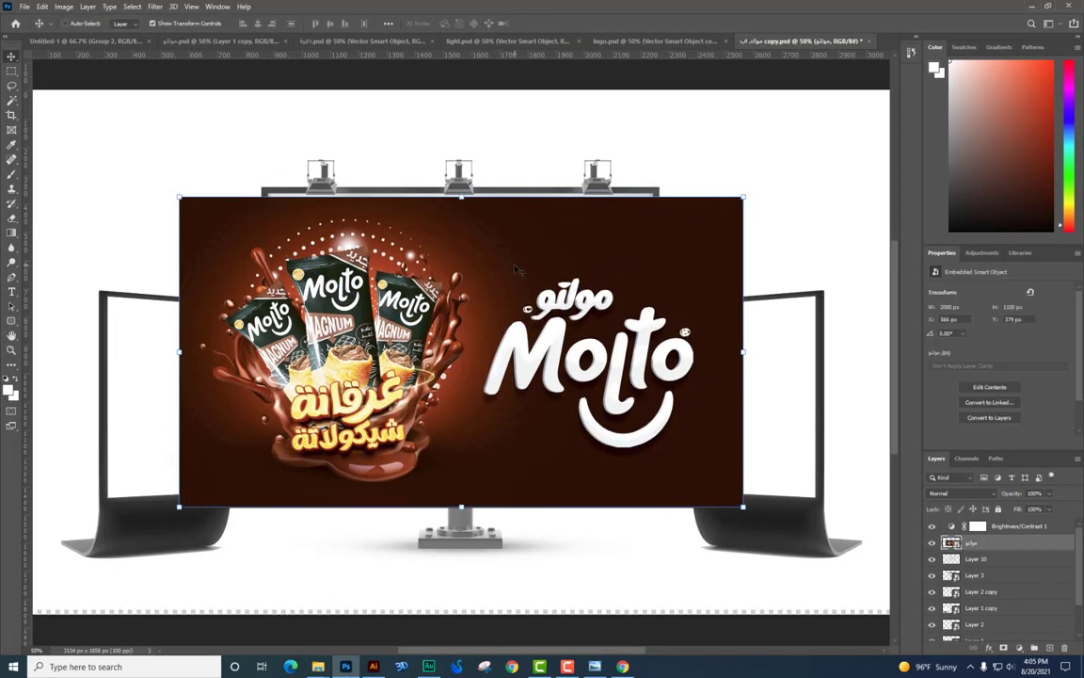
- Clip the Molto image to the billboard screen layer
{"action": "key", "text": "ctrl+alt+g"}
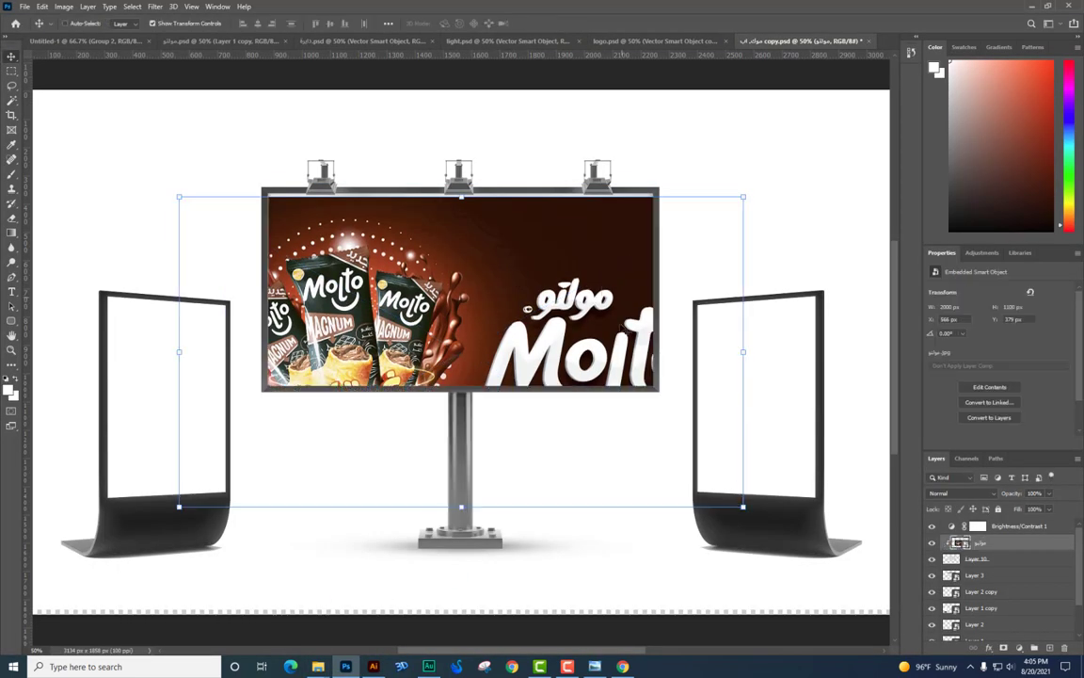
{"action": "right_click", "coordinate": [1009, 548]}
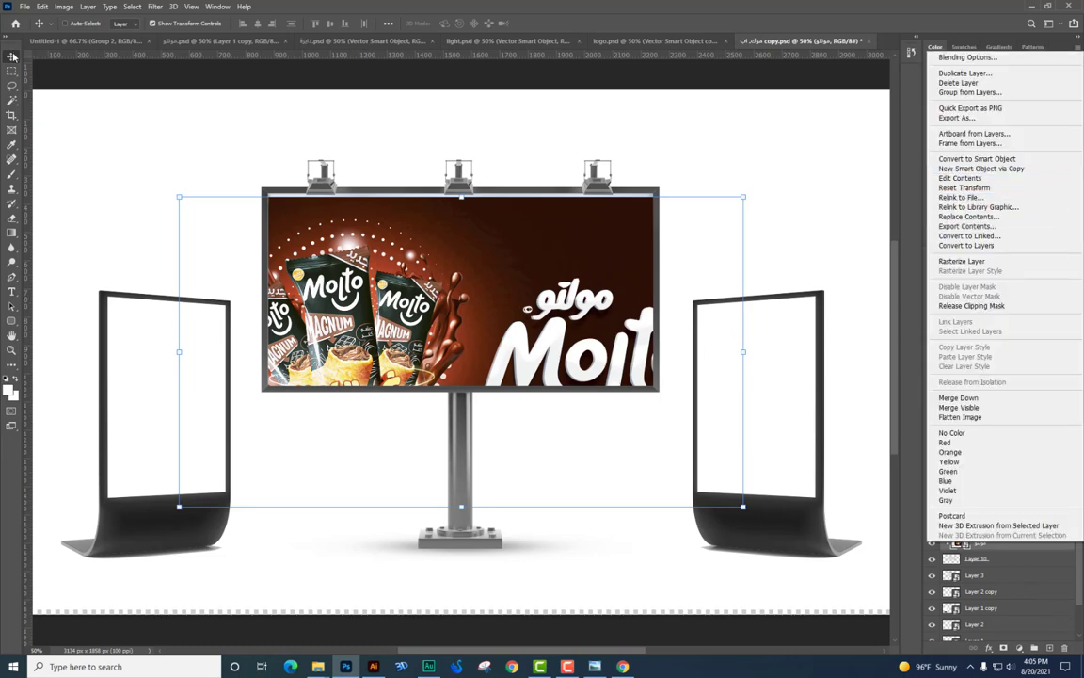
{"action": "key", "text": "Escape"}
- Scale the Molto image to about 1371 × 754 px over the billboard screen, then select the right stand's screen layer
{"action": "key", "text": "ctrl+t"}
{"action": "left_click_drag", "start_coordinate": [743, 506], "coordinate": [594, 425]}
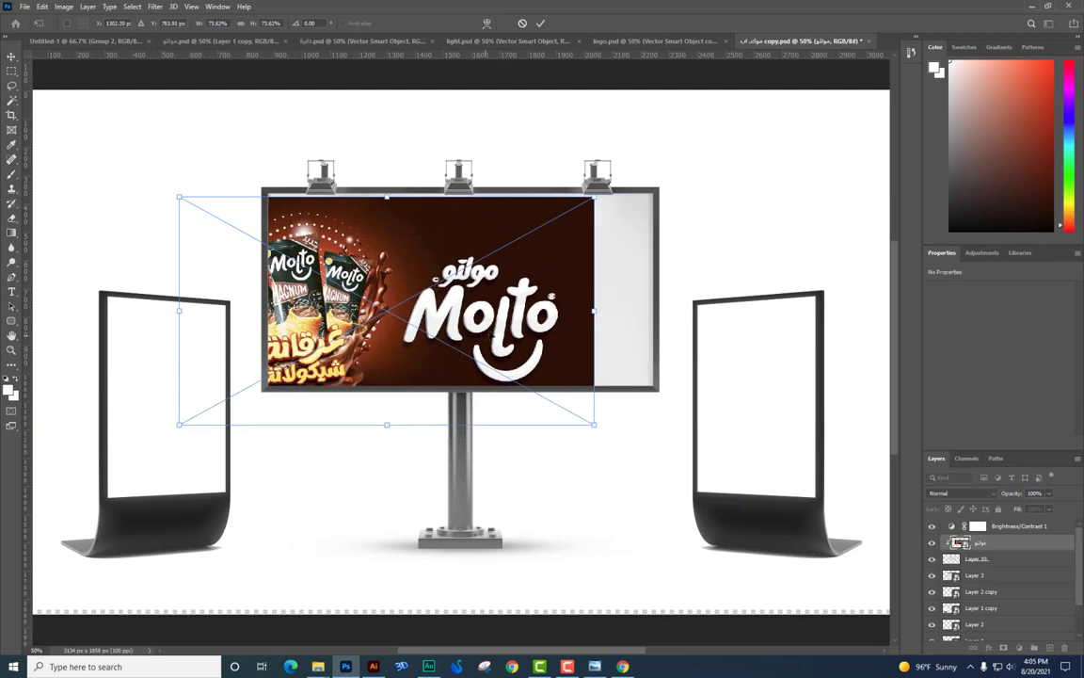
{"action": "left_click_drag", "start_coordinate": [192, 349], "coordinate": [252, 335]}
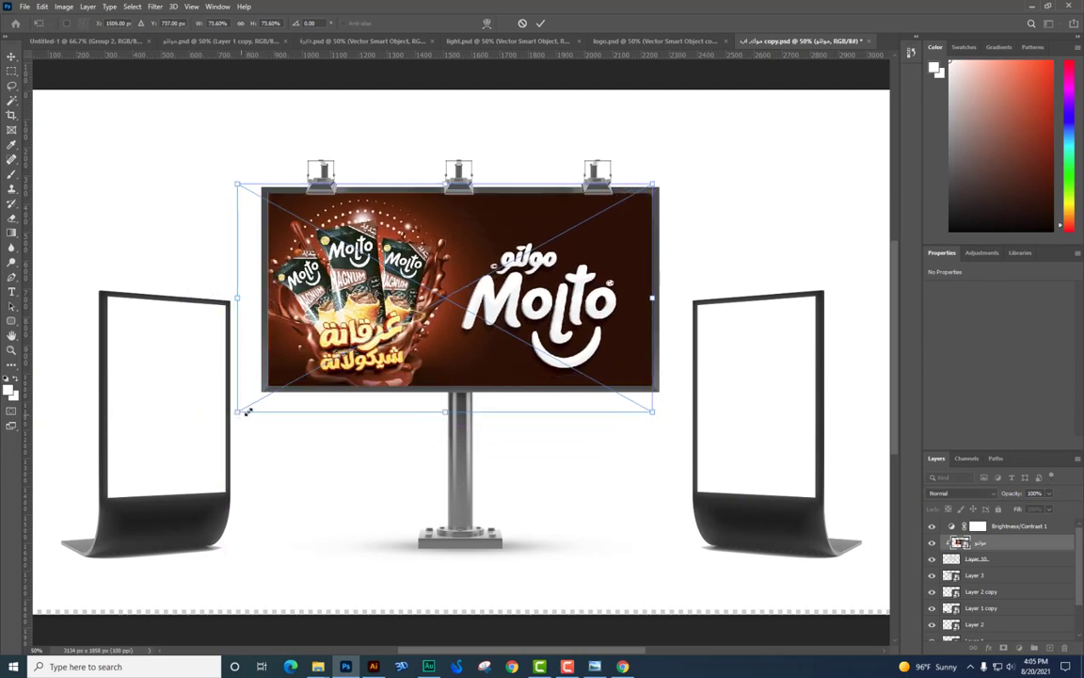
{"action": "left_click_drag", "start_coordinate": [246, 412], "coordinate": [271, 402]}
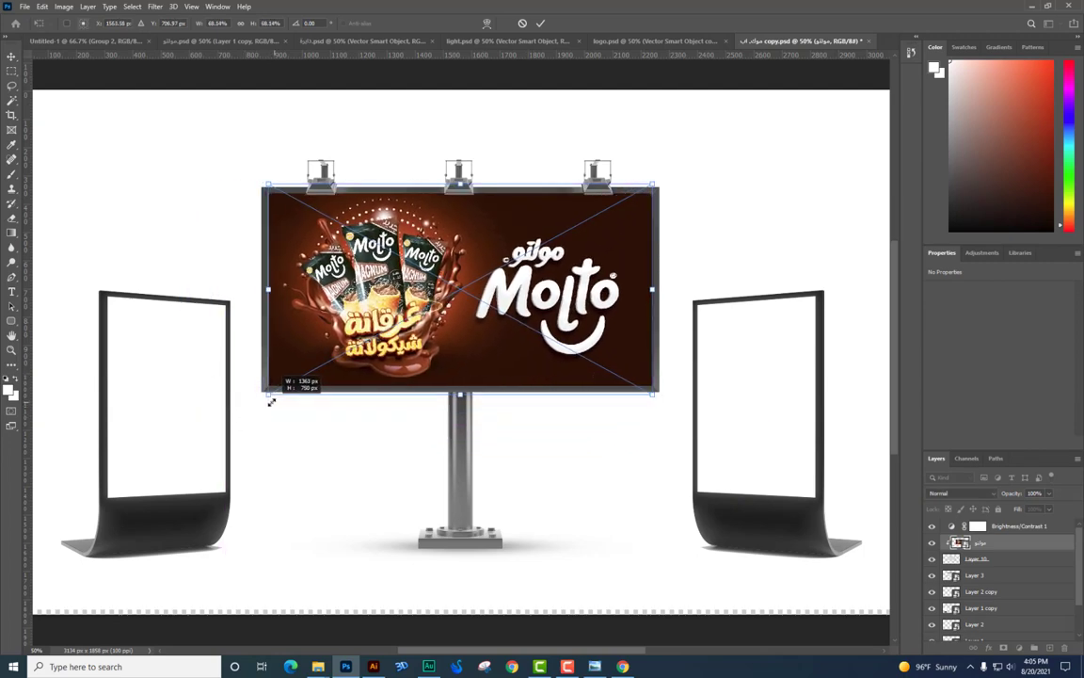
{"action": "key", "text": "Return"}
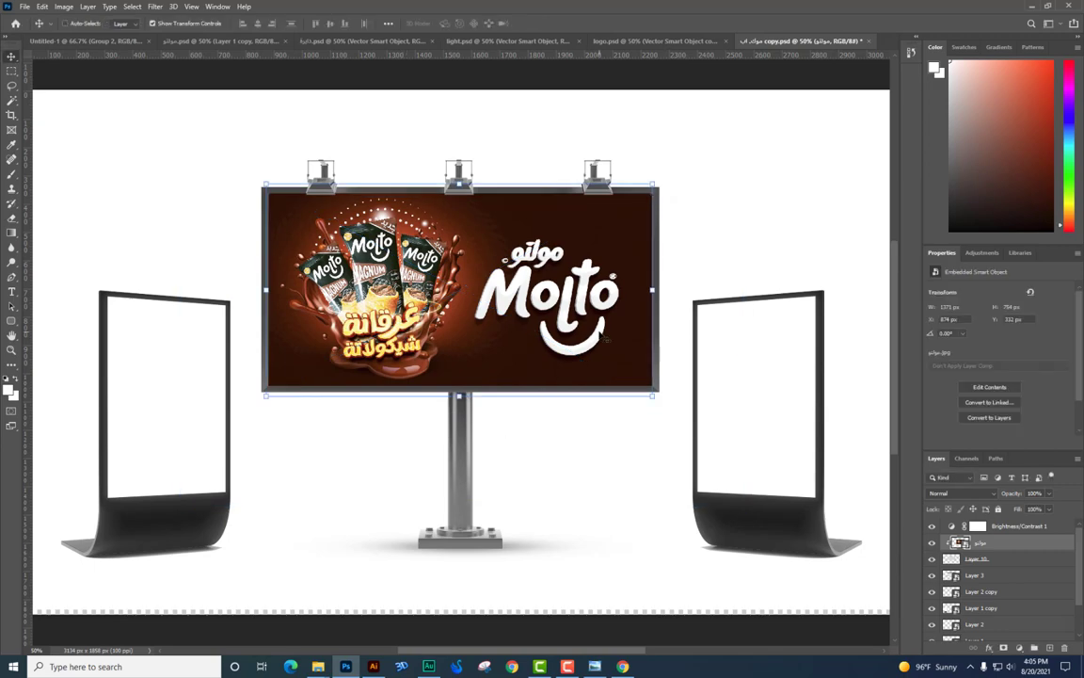
{"action": "key", "text": "ctrl+h"}
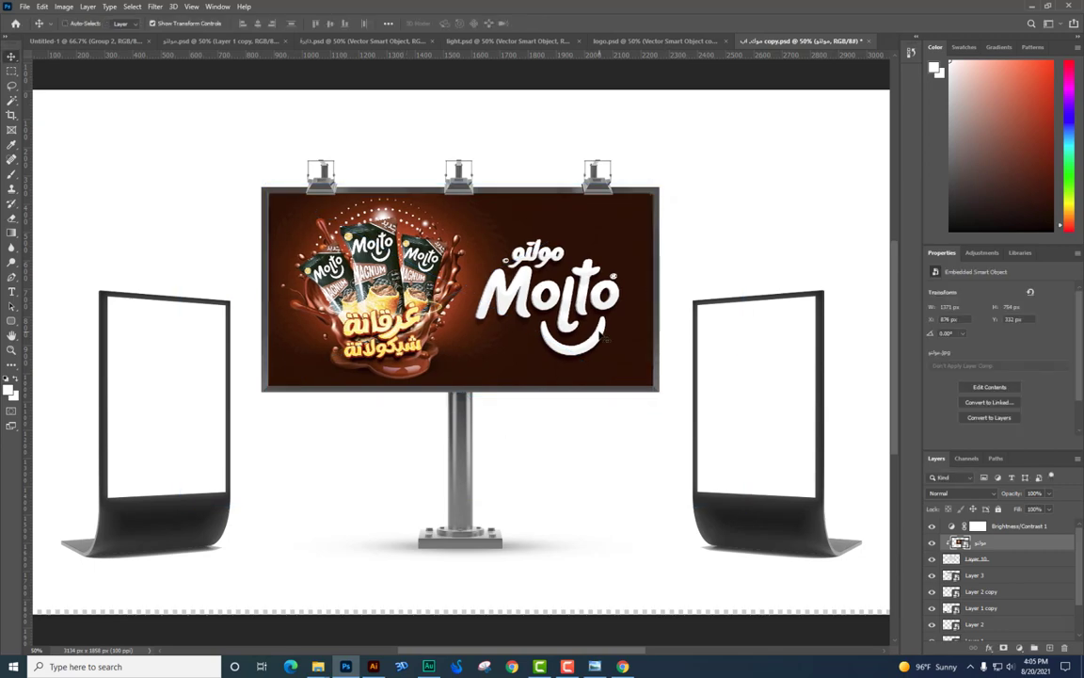
{"action": "key", "text": "ctrl+h"}
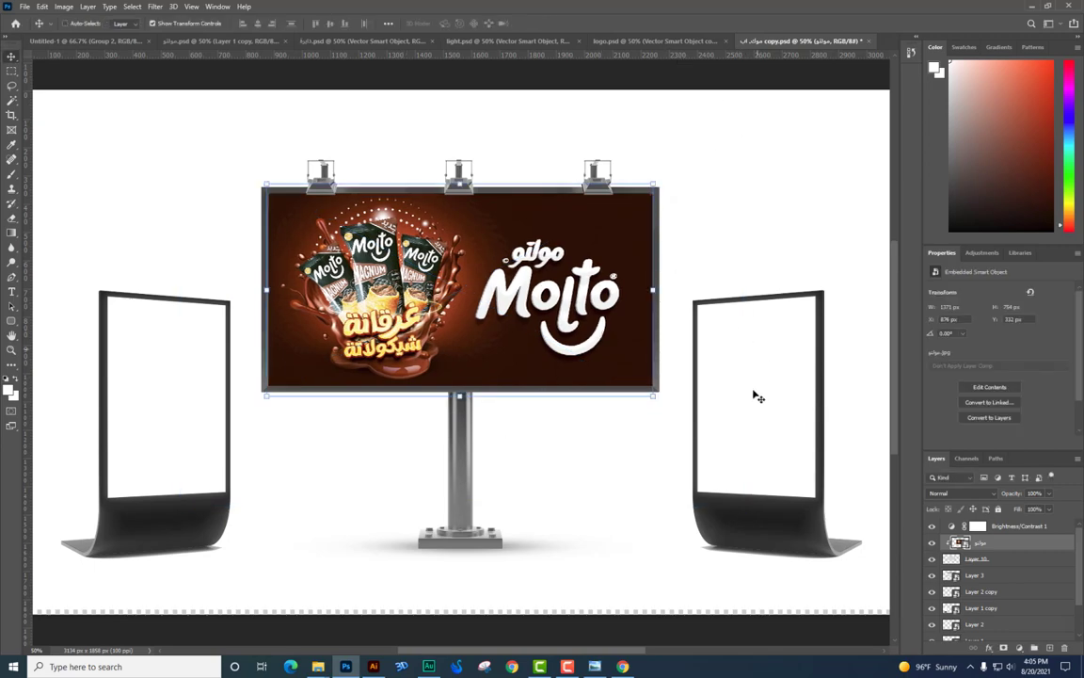
{"action": "right_click", "coordinate": [760, 357]}
{"action": "left_click", "coordinate": [777, 368]}
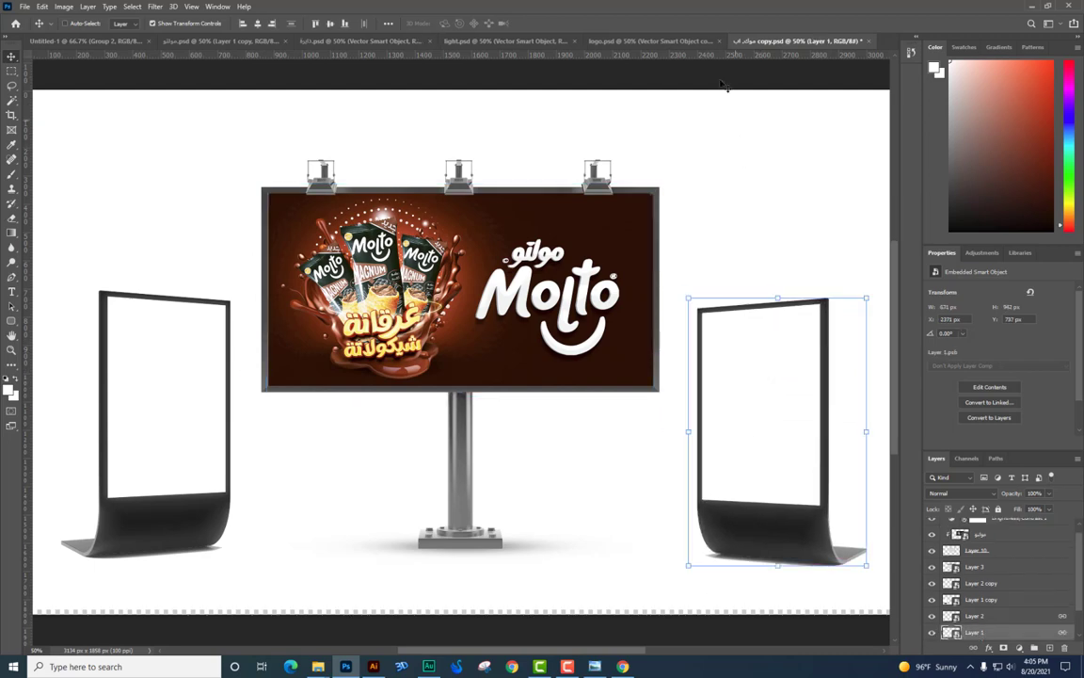
- Cycle through the open document tabs to the full Molto ad document
{"action": "left_click", "coordinate": [650, 41]}
{"action": "left_click", "coordinate": [415, 41]}
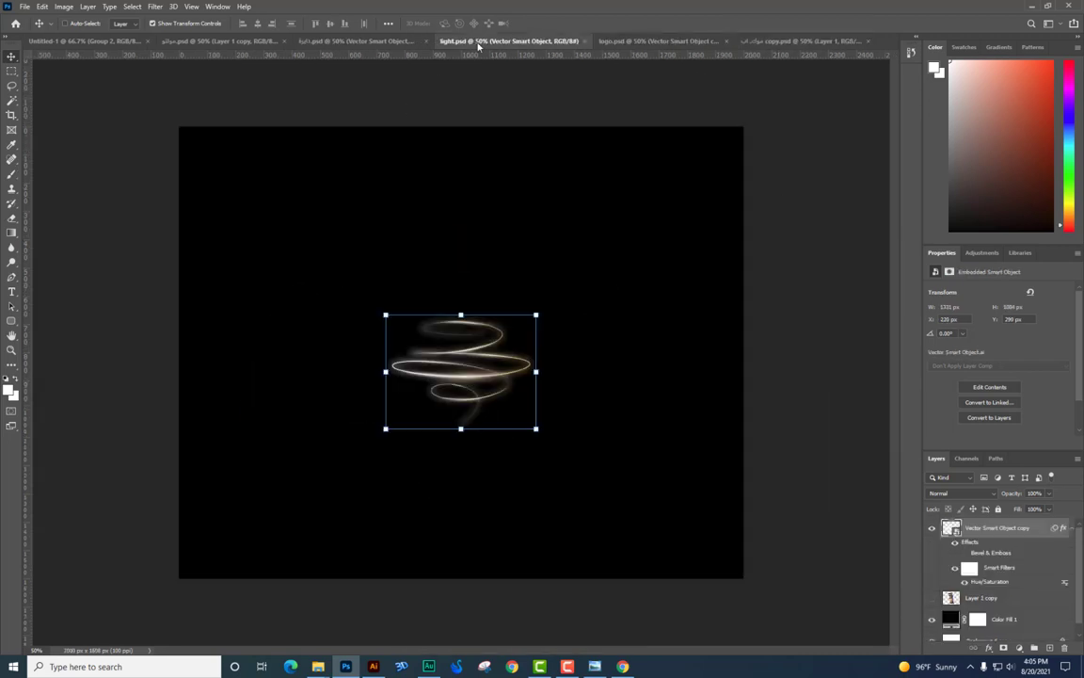
{"action": "left_click", "coordinate": [415, 41]}
{"action": "left_click", "coordinate": [221, 42]}
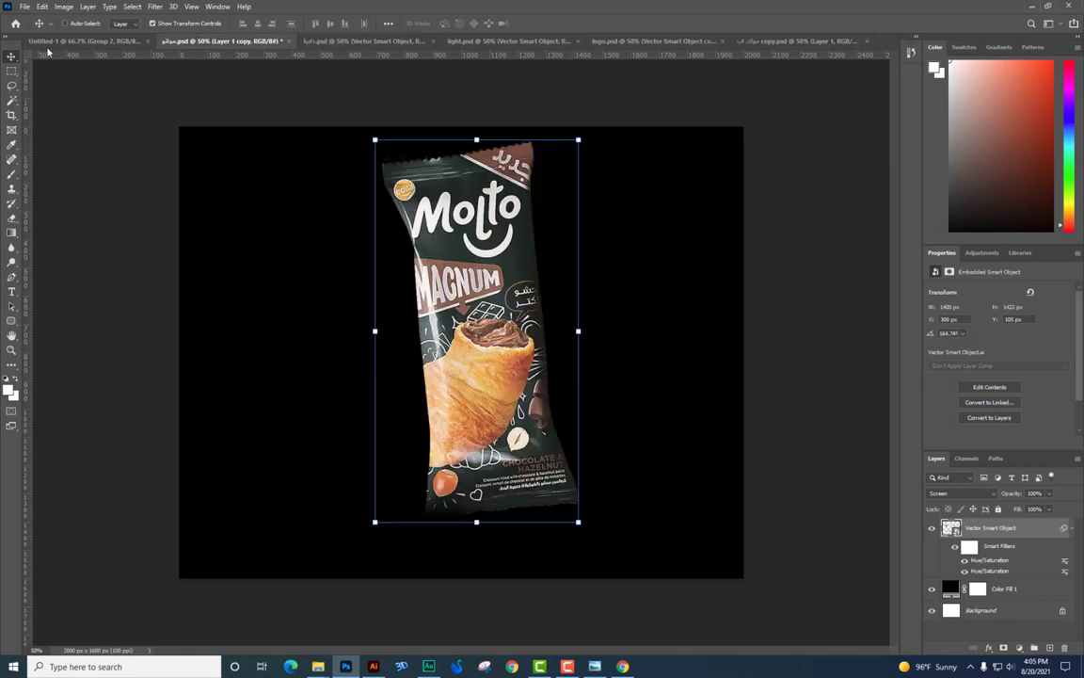
{"action": "left_click", "coordinate": [85, 41]}
- Extend the Molto ad canvas upward with the Crop tool
{"action": "left_click", "coordinate": [11, 116]}
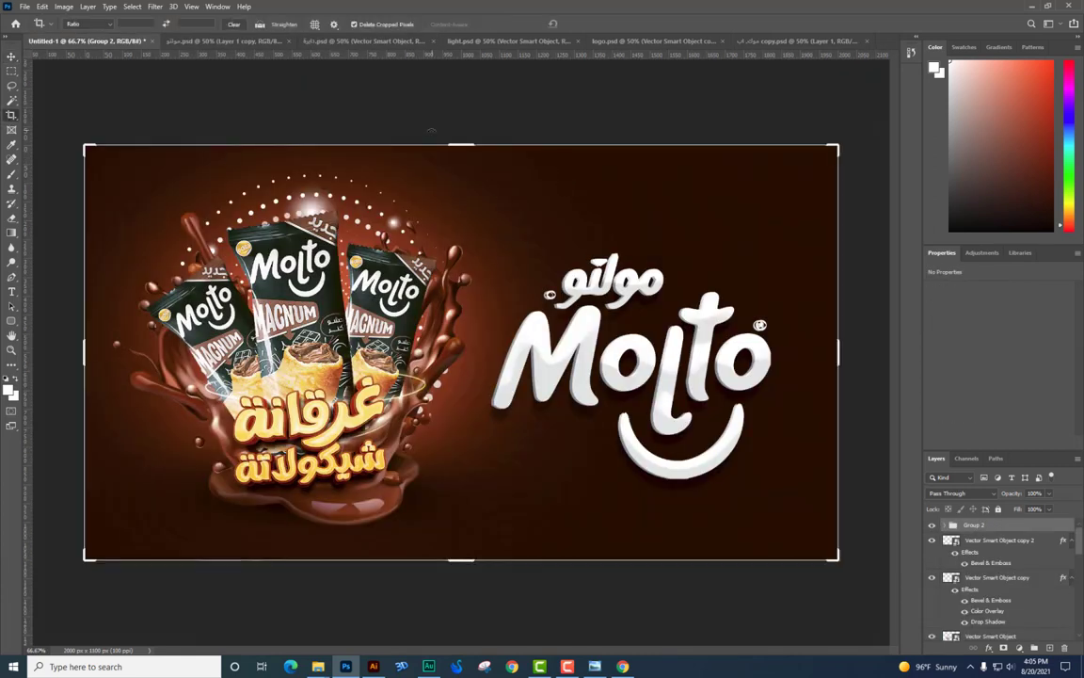
{"action": "left_click_drag", "start_coordinate": [461, 146], "coordinate": [476, 78]}
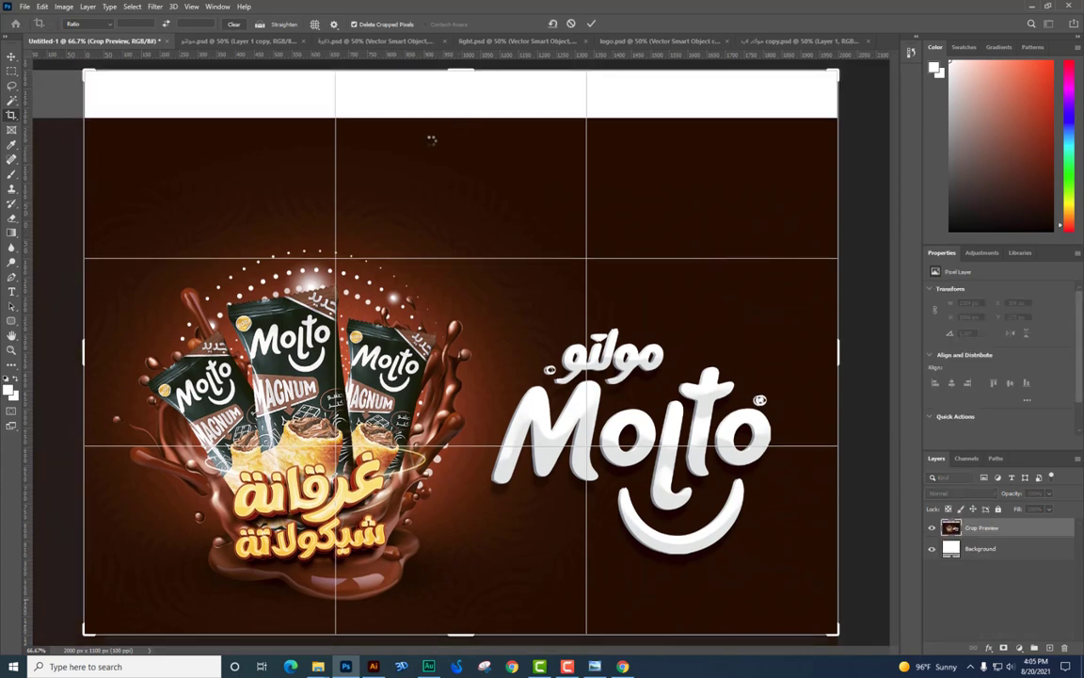
{"action": "key", "text": "Return"}
{"action": "key", "text": "ctrl+minus"}
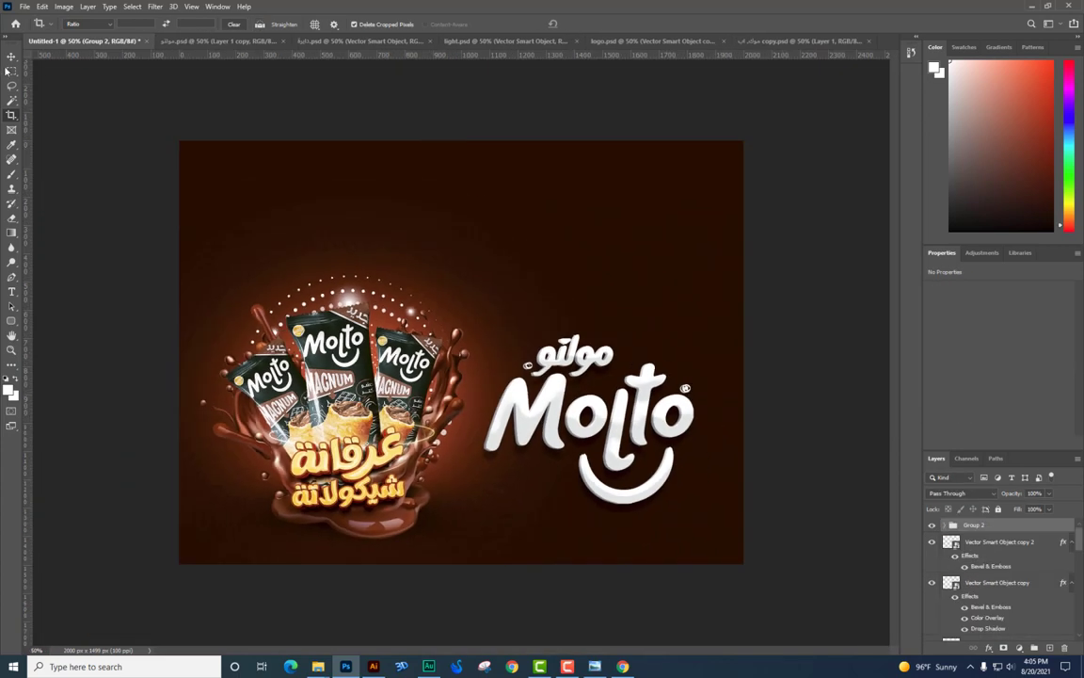
- Move the Molto logo above the product packs and scale it to about 78%
{"action": "left_click", "coordinate": [11, 56]}
{"action": "right_click", "coordinate": [620, 411]}
{"action": "left_click", "coordinate": [658, 416]}
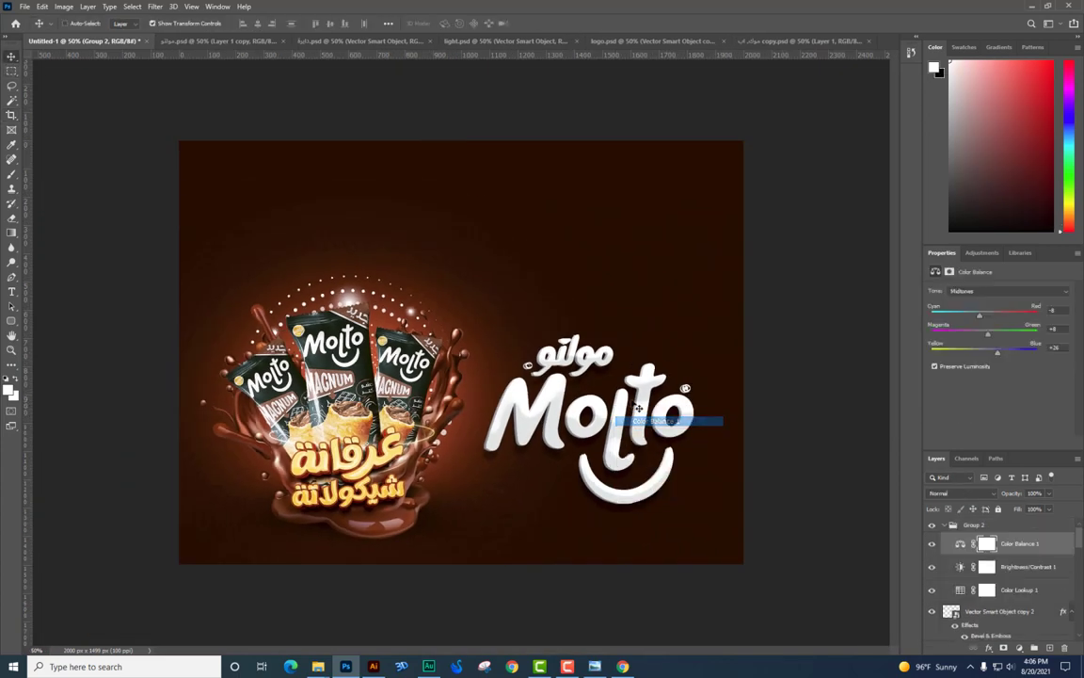
{"action": "right_click", "coordinate": [628, 400]}
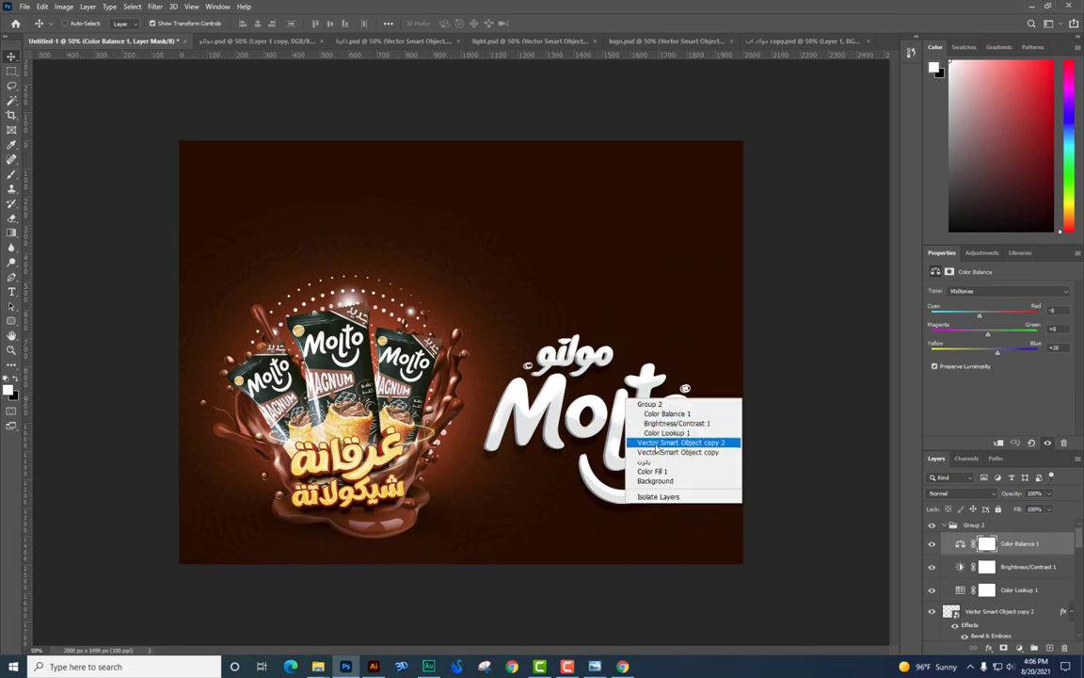
{"action": "left_click", "coordinate": [679, 442]}
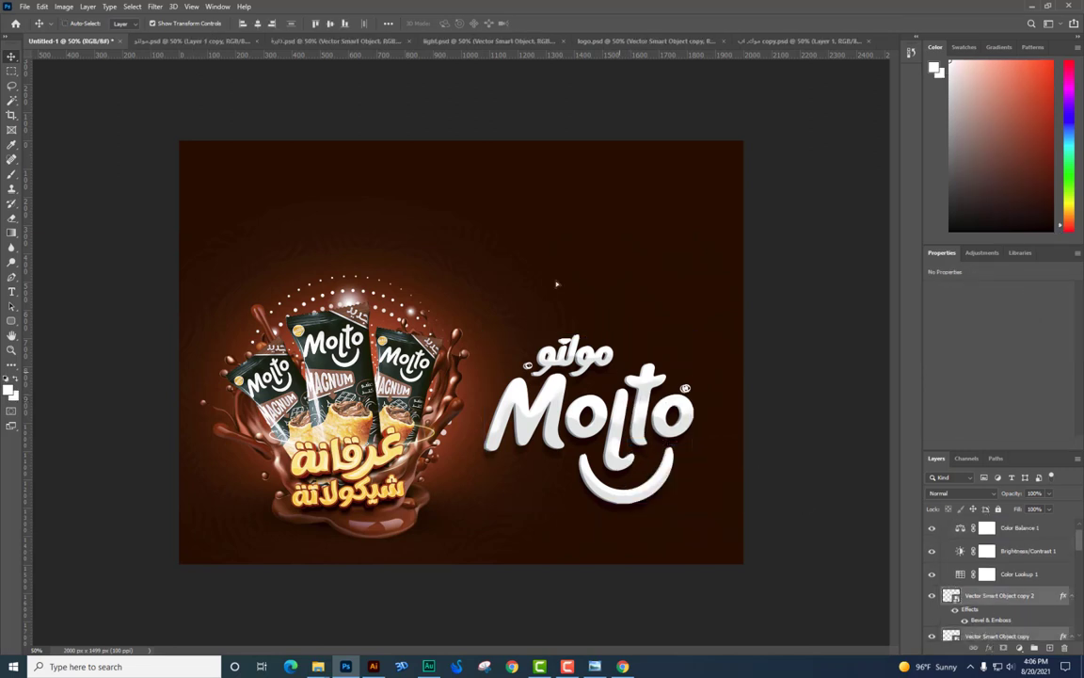
{"action": "left_click_drag", "start_coordinate": [670, 466], "coordinate": [432, 295]}
{"action": "key", "text": "ctrl+t"}
{"action": "left_click_drag", "start_coordinate": [416, 224], "coordinate": [428, 224]}
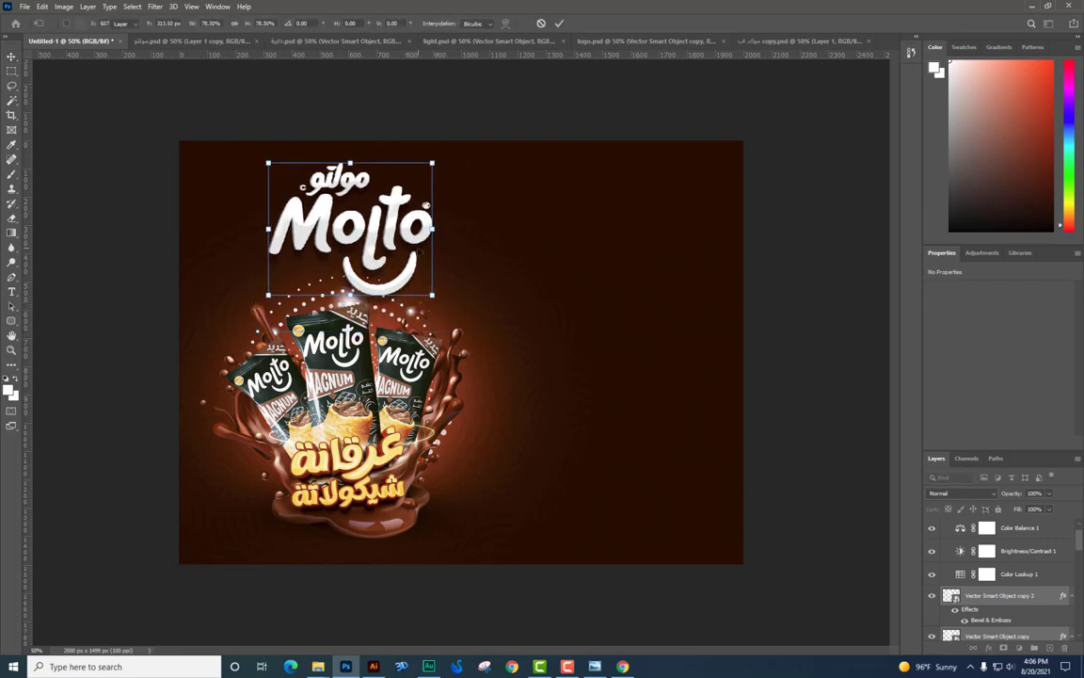
{"action": "key", "text": "Return"}
- Check the Psd folder in File Explorer, then return to the Molto ad document
{"action": "key", "text": "alt+Tab"}
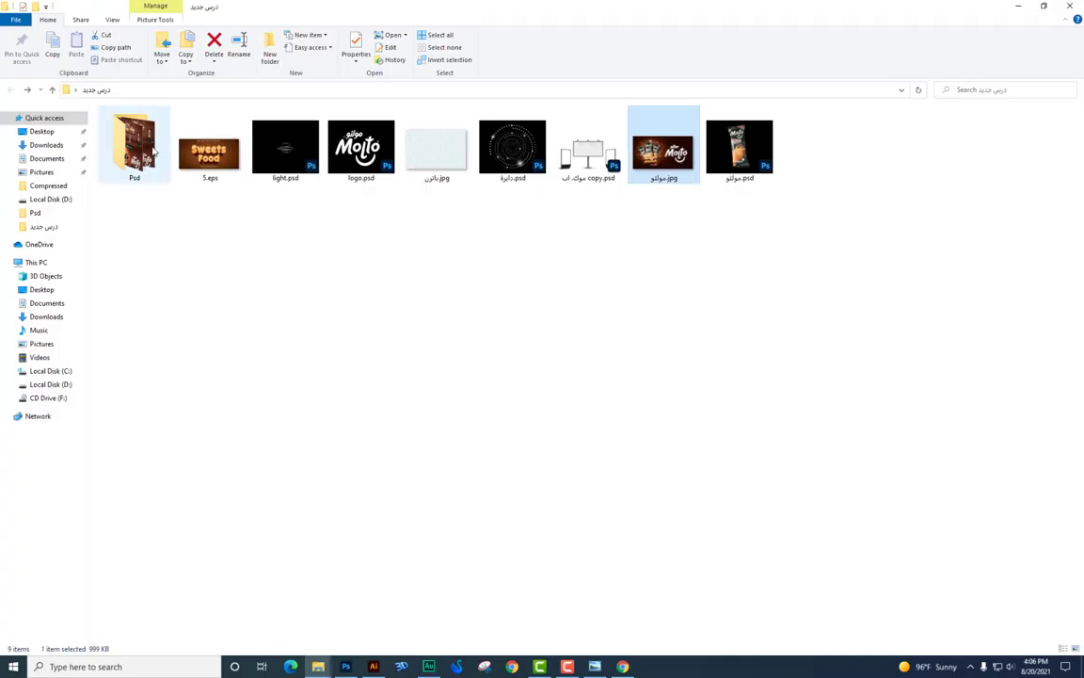
{"action": "double_click", "coordinate": [135, 146]}
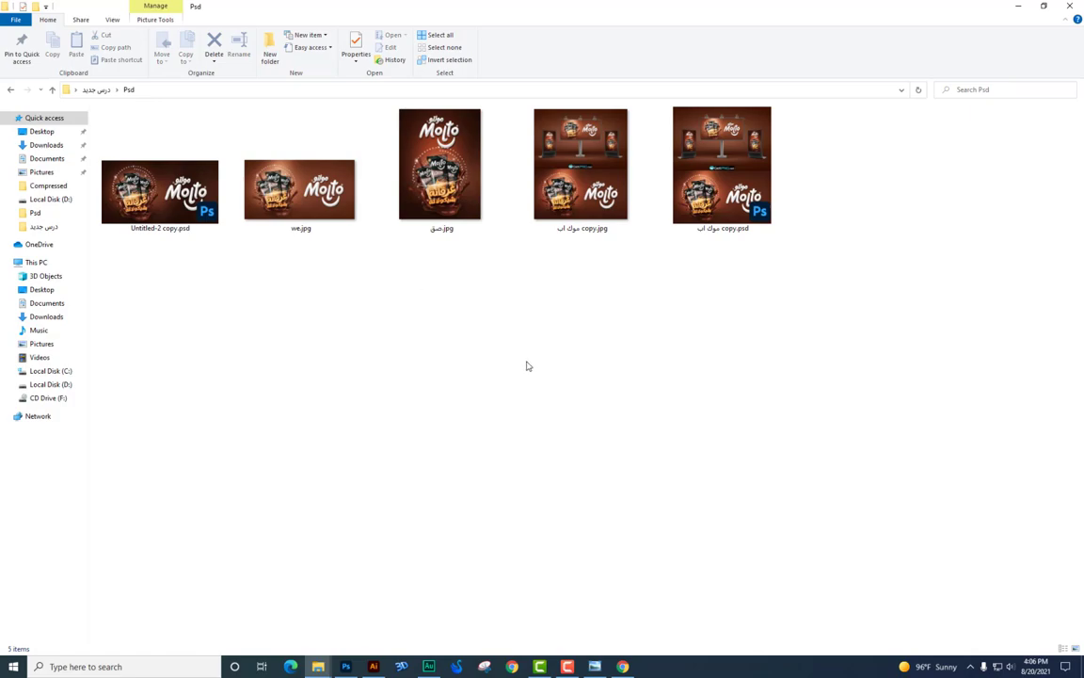
{"action": "key", "text": "alt+Up"}
{"action": "key", "text": "alt+Tab"}
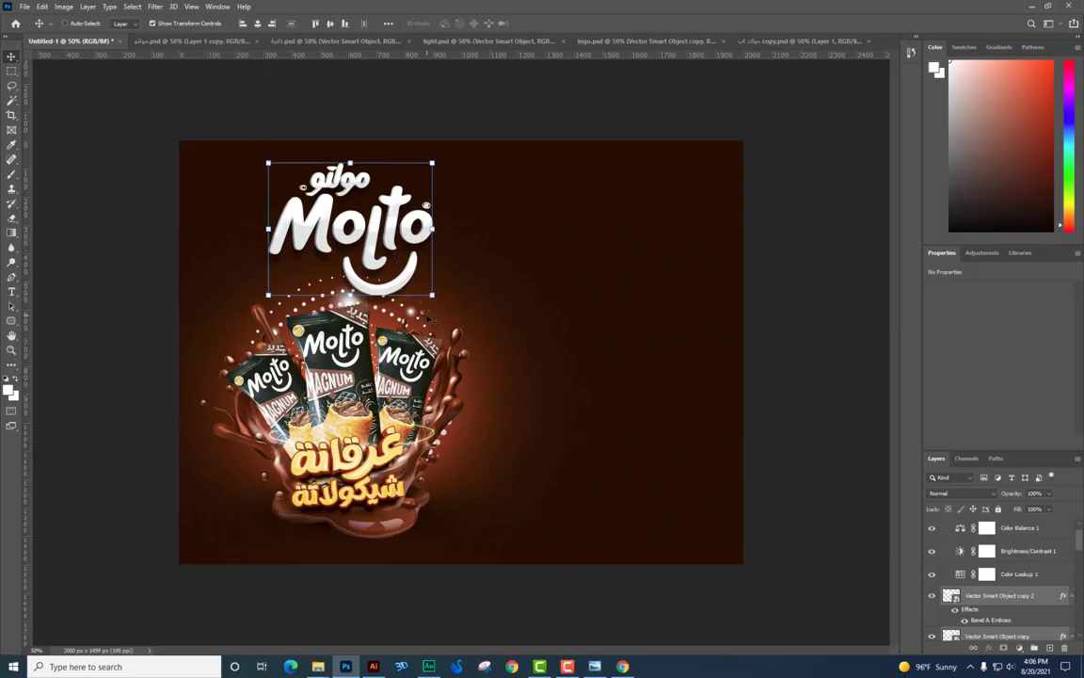
- Shrink the Molto logo a bit more and crop the sides to a 1084 × 1499 px portrait
{"action": "mouse_move", "coordinate": [432, 294]}
{"action": "left_mouse_down"}
{"action": "mouse_move", "coordinate": [405, 246]}
{"action": "mouse_move", "coordinate": [412, 261]}
{"action": "left_mouse_up"}
{"action": "key", "text": "Return"}
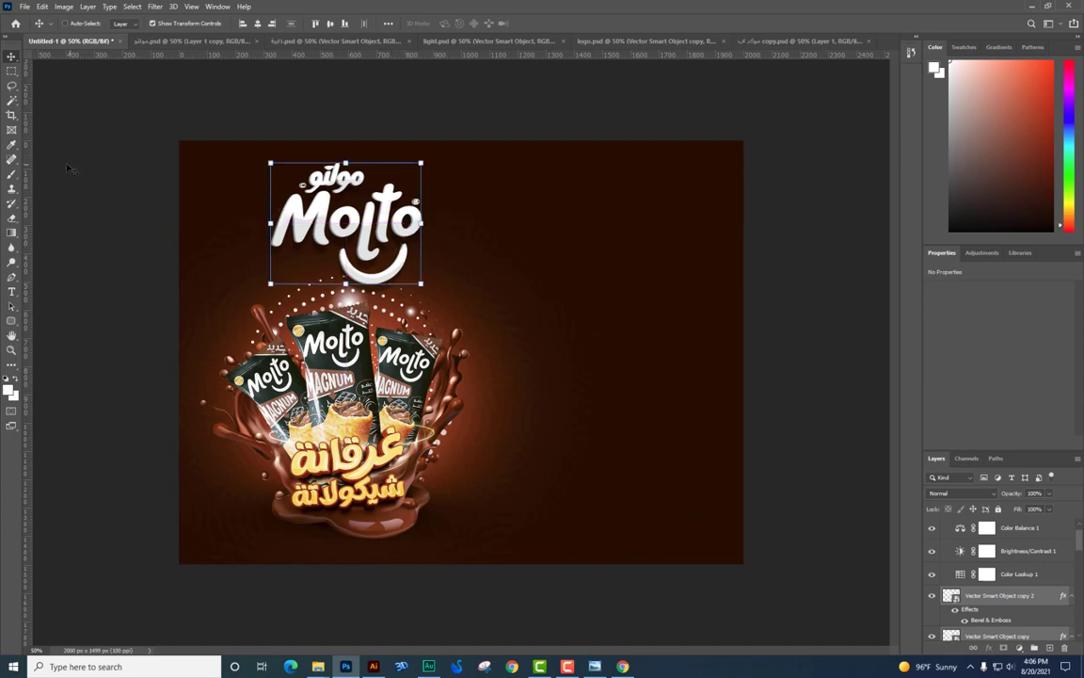
{"action": "left_click", "coordinate": [13, 115]}
{"action": "left_click_drag", "start_coordinate": [744, 351], "coordinate": [635, 343]}
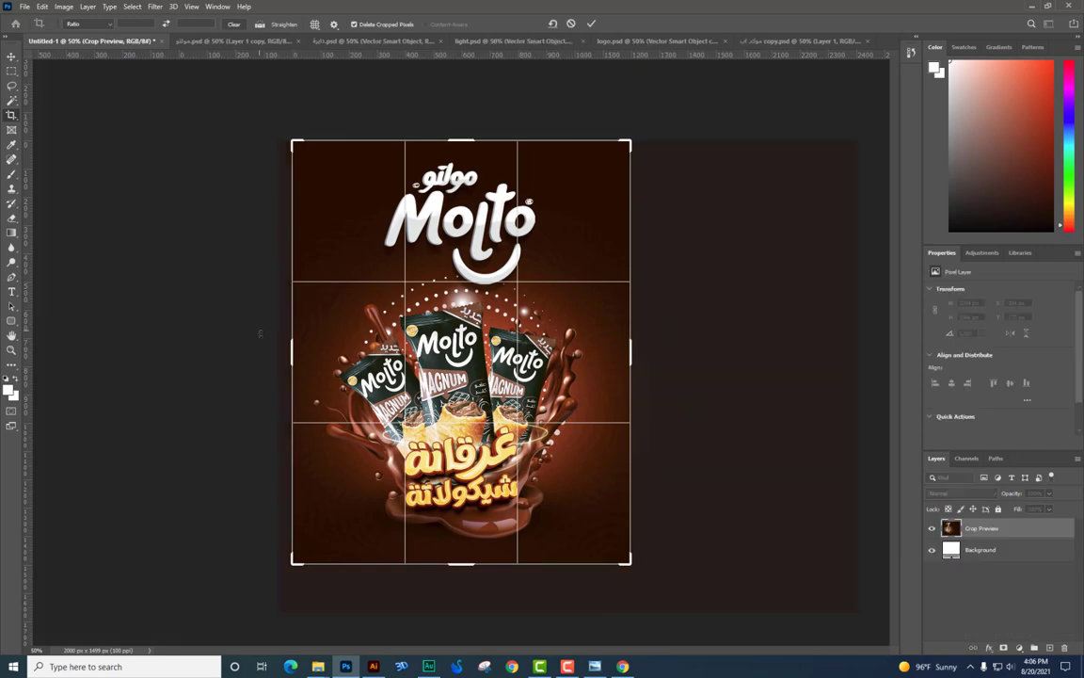
{"action": "left_click_drag", "start_coordinate": [297, 346], "coordinate": [309, 348]}
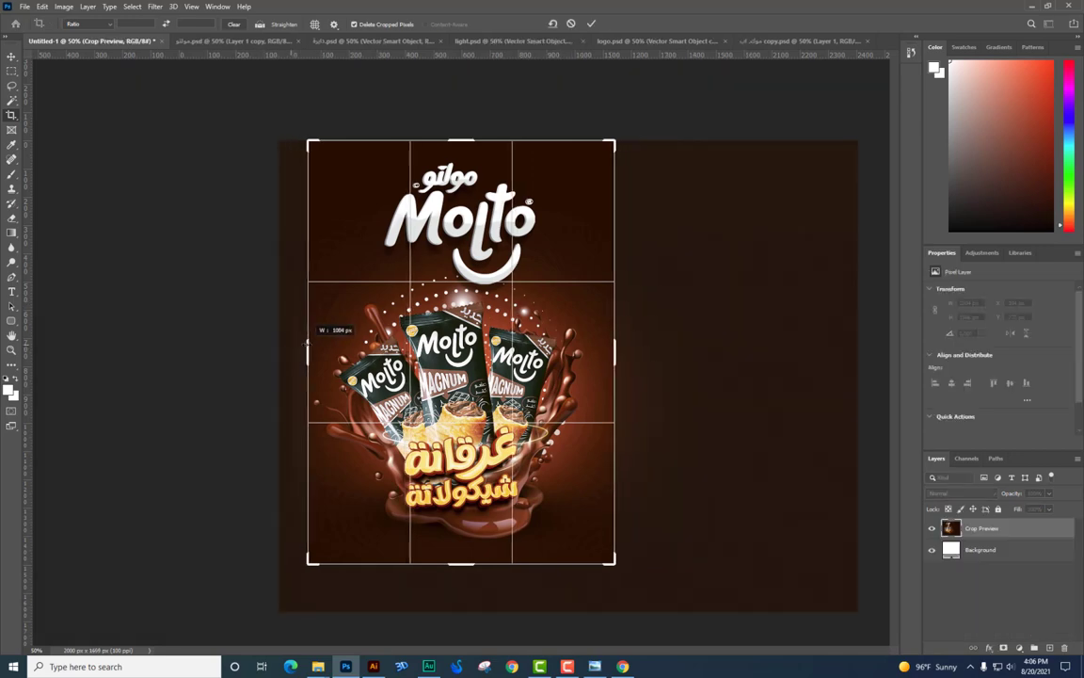
{"action": "key", "text": "Return"}
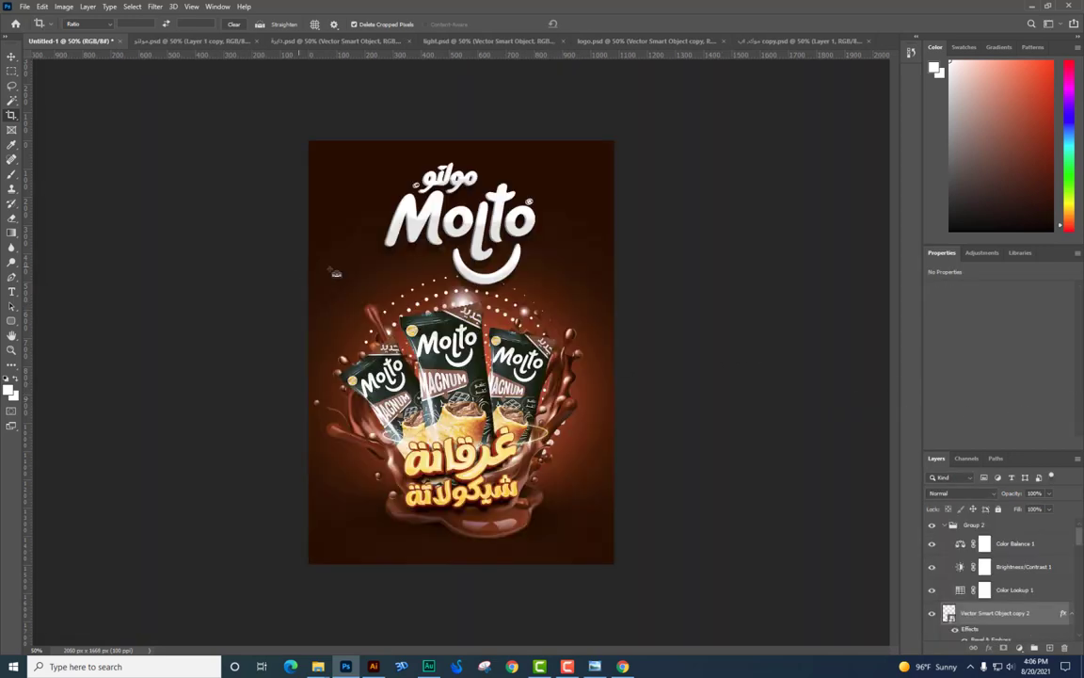
- Save the portrait poster as a JPEG under the existing Molto JPEG name
{"action": "key", "text": "ctrl+shift+s"}
{"action": "left_click", "coordinate": [209, 296]}
{"action": "left_click", "coordinate": [141, 363]}
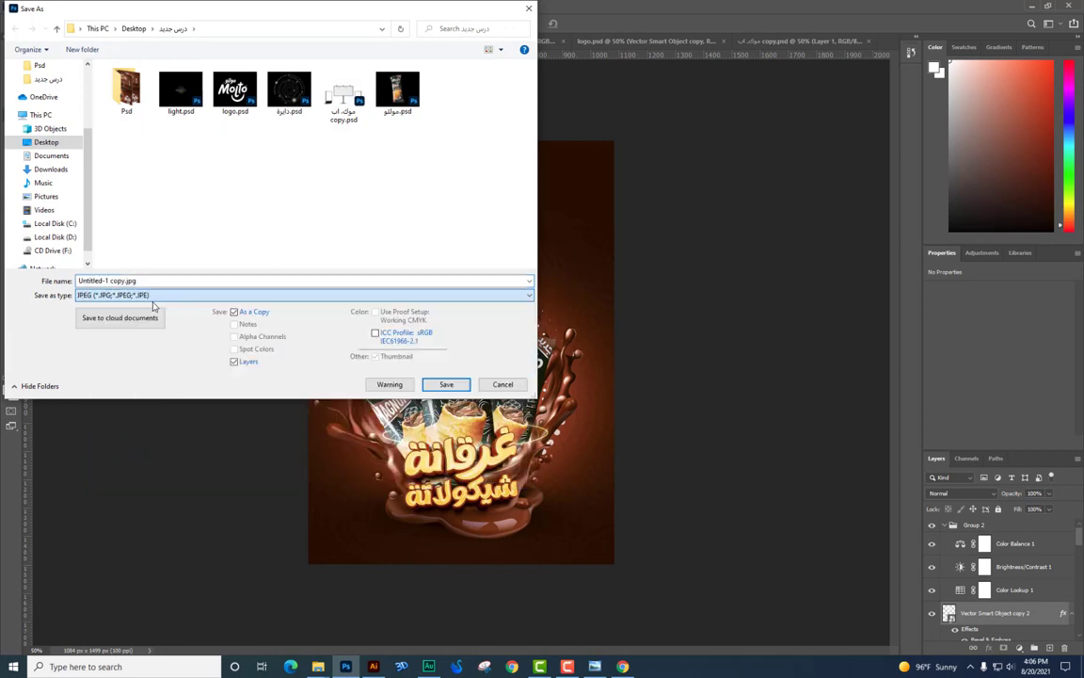
{"action": "left_click", "coordinate": [235, 96]}
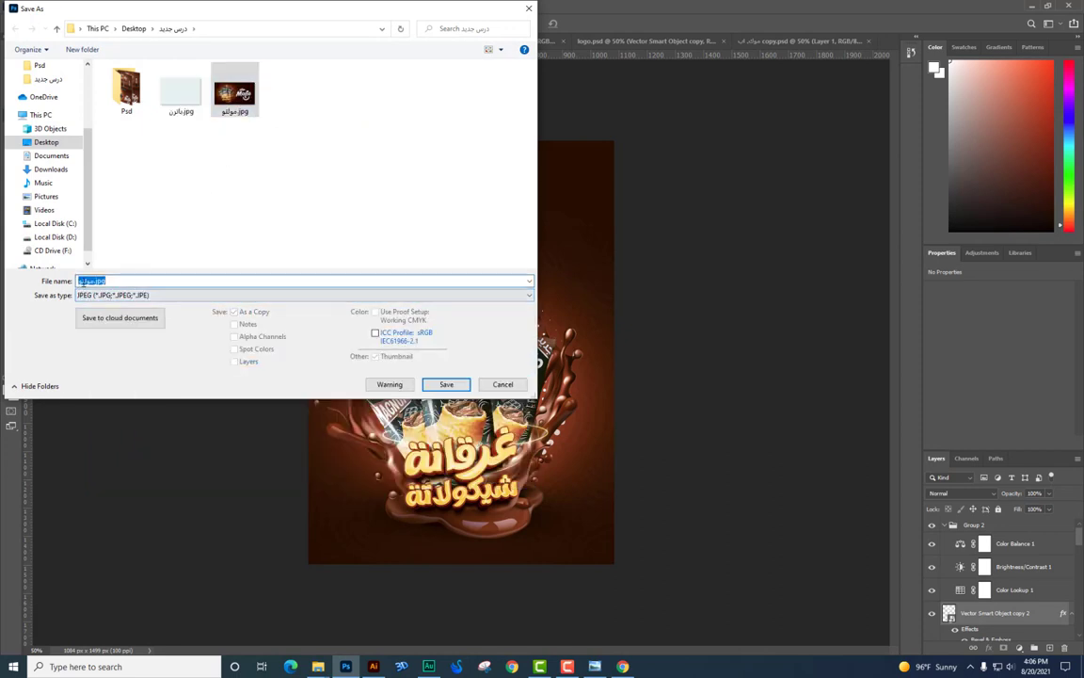
{"action": "left_click", "coordinate": [88, 282]}
{"action": "key", "text": "Return"}
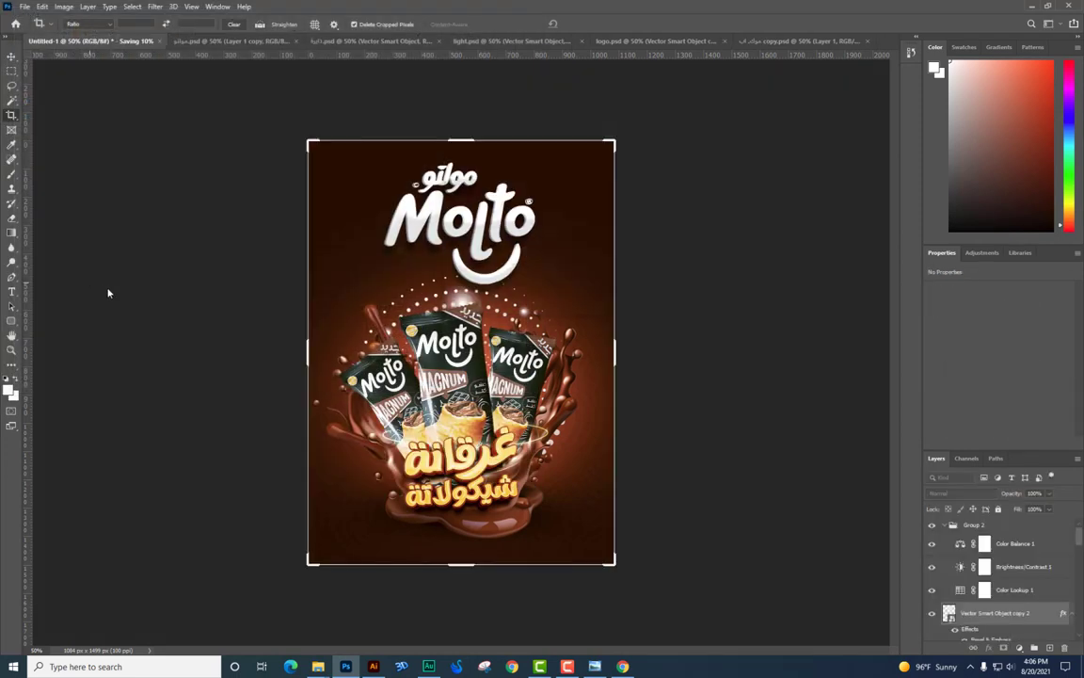
- In the billboard mockup, pick the right stand's Layer 1 and select its white screen
{"action": "left_click", "coordinate": [772, 41]}
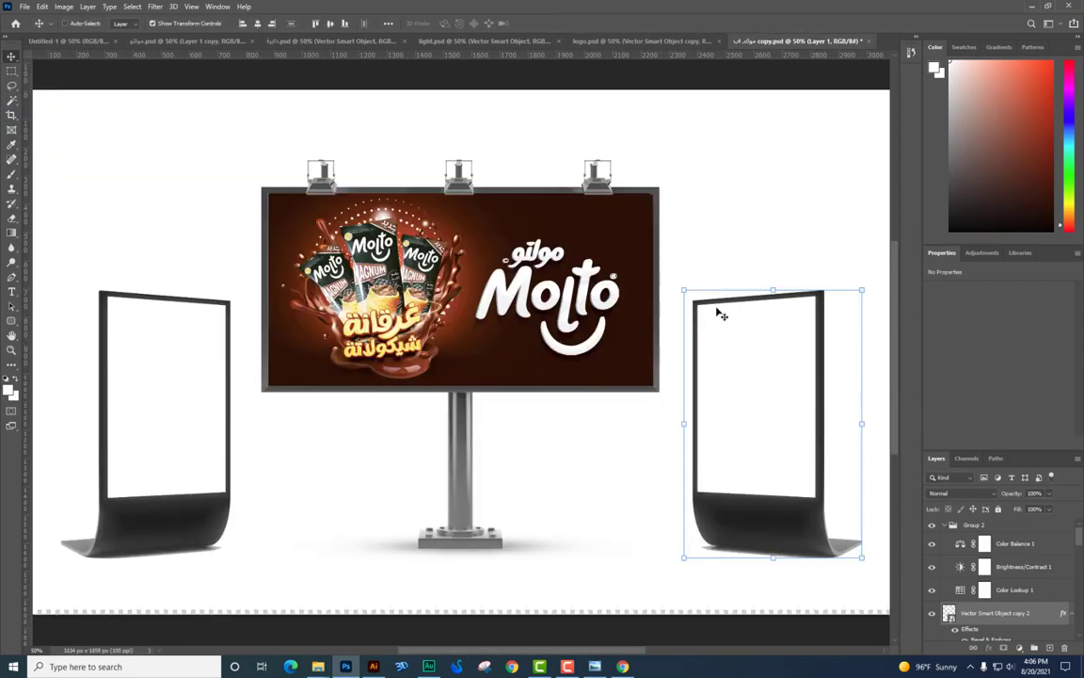
{"action": "right_click", "coordinate": [782, 350]}
{"action": "left_click", "coordinate": [801, 362]}
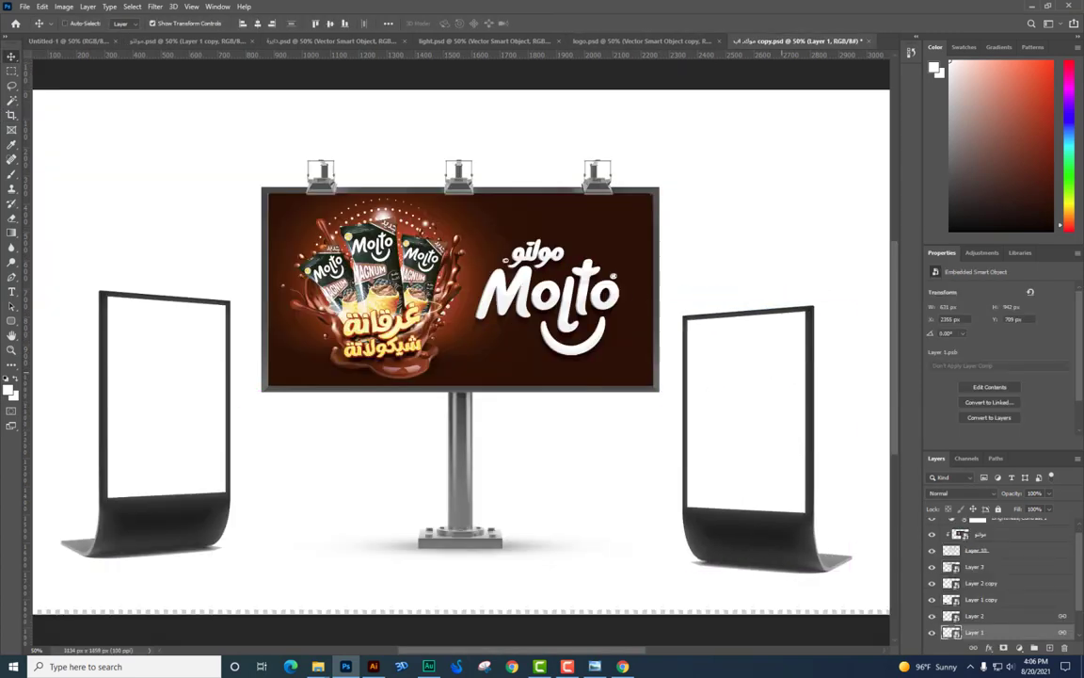
{"action": "left_click", "coordinate": [13, 101]}
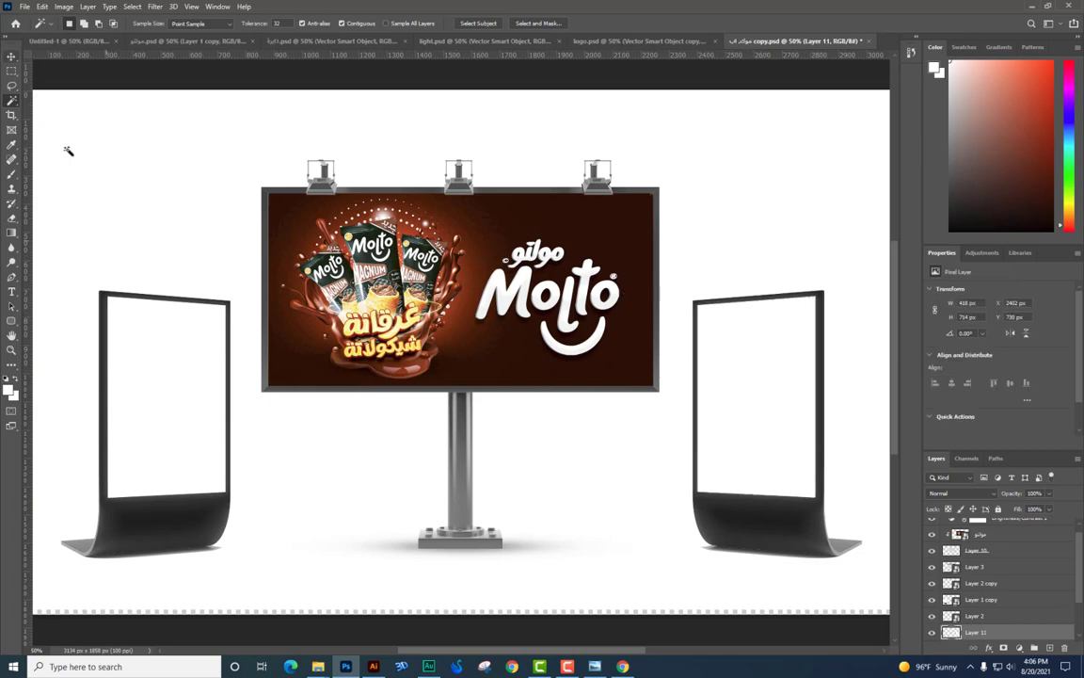
{"action": "left_click", "coordinate": [12, 56]}
- Copy the left stand's white screen from Layer 1 copy onto its own layer
{"action": "right_click", "coordinate": [120, 362]}
{"action": "left_click", "coordinate": [141, 374]}
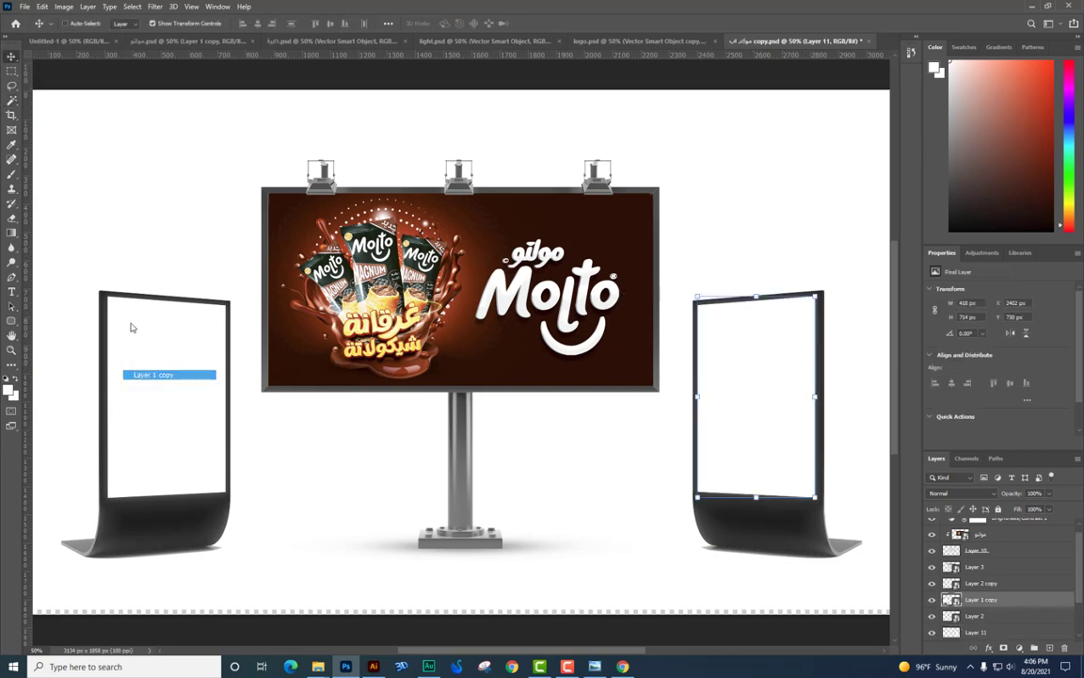
{"action": "key", "text": "ctrl+j"}
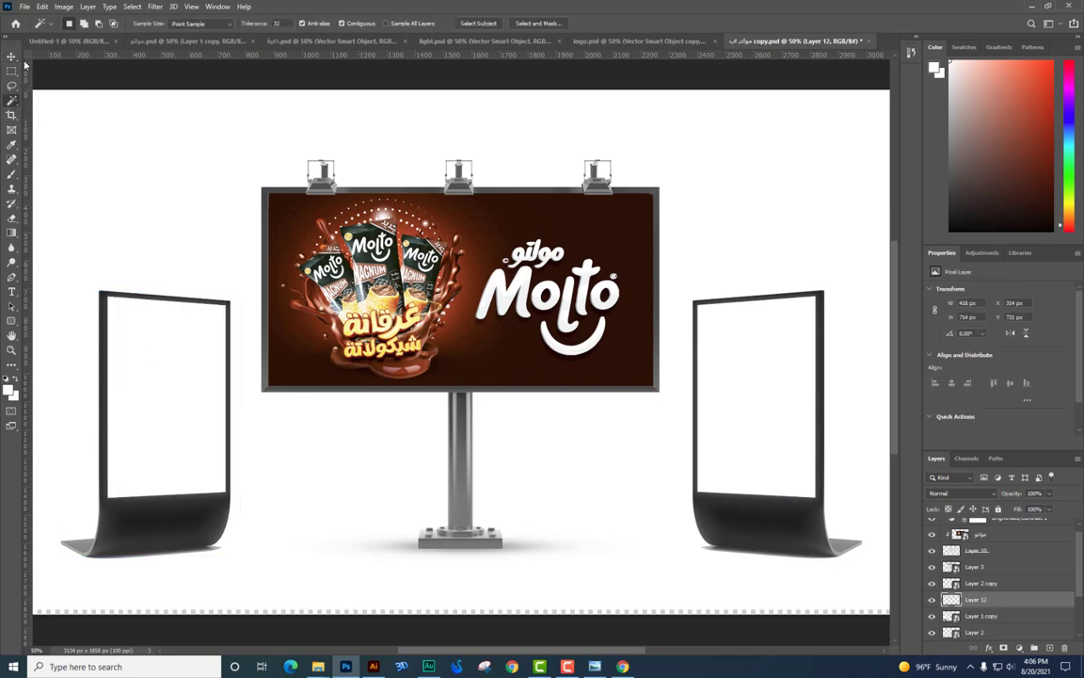
{"action": "left_click_drag", "start_coordinate": [161, 442], "coordinate": [202, 442]}
- Drag the saved poster JPG from File Explorer into the mockup document
{"action": "right_click", "coordinate": [716, 341]}
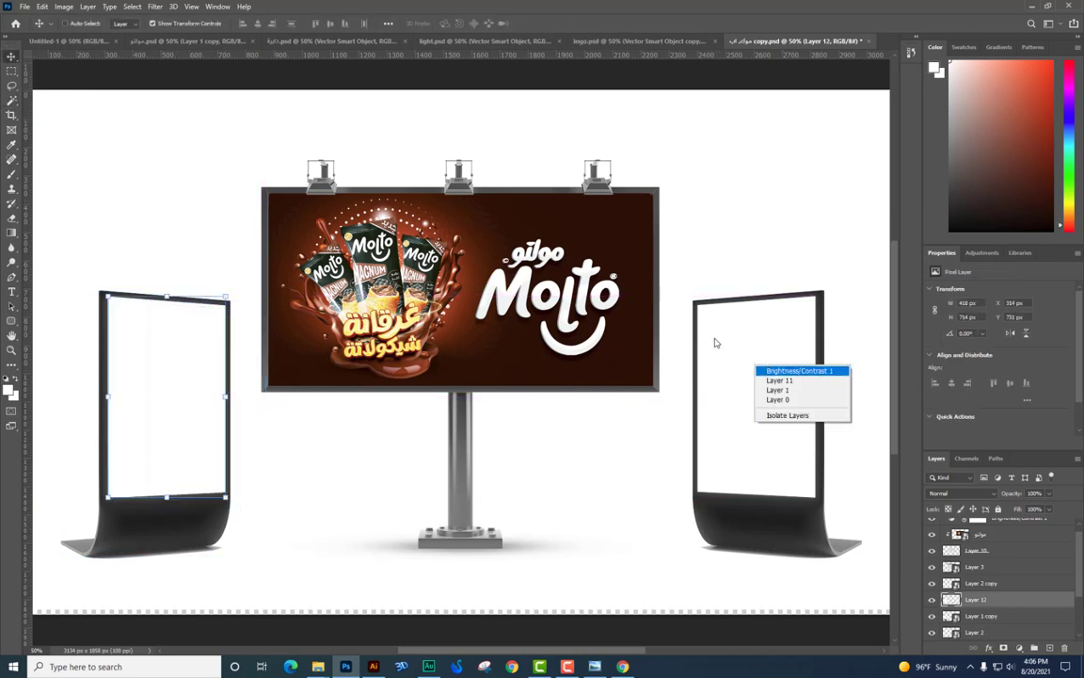
{"action": "key", "text": "Escape"}
{"action": "right_click", "coordinate": [772, 336]}
{"action": "key", "text": "alt+Tab"}
{"action": "mouse_move", "coordinate": [662, 142]}
{"action": "left_mouse_down"}
{"action": "mouse_move", "coordinate": [423, 621]}
{"action": "mouse_move", "coordinate": [578, 404]}
{"action": "left_mouse_up"}
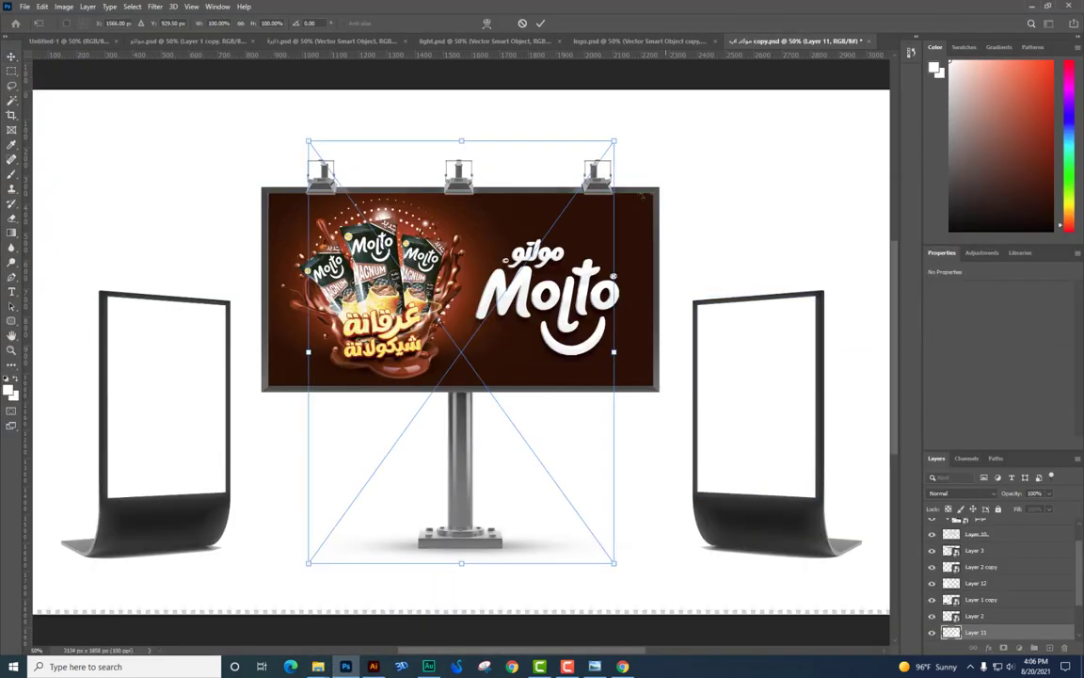
- Scale the Molto poster and corner-distort it onto the right stand's screen with a 2° tilt
{"action": "left_click_drag", "start_coordinate": [613, 562], "coordinate": [537, 447]}
{"action": "left_click_drag", "start_coordinate": [465, 423], "coordinate": [729, 415]}
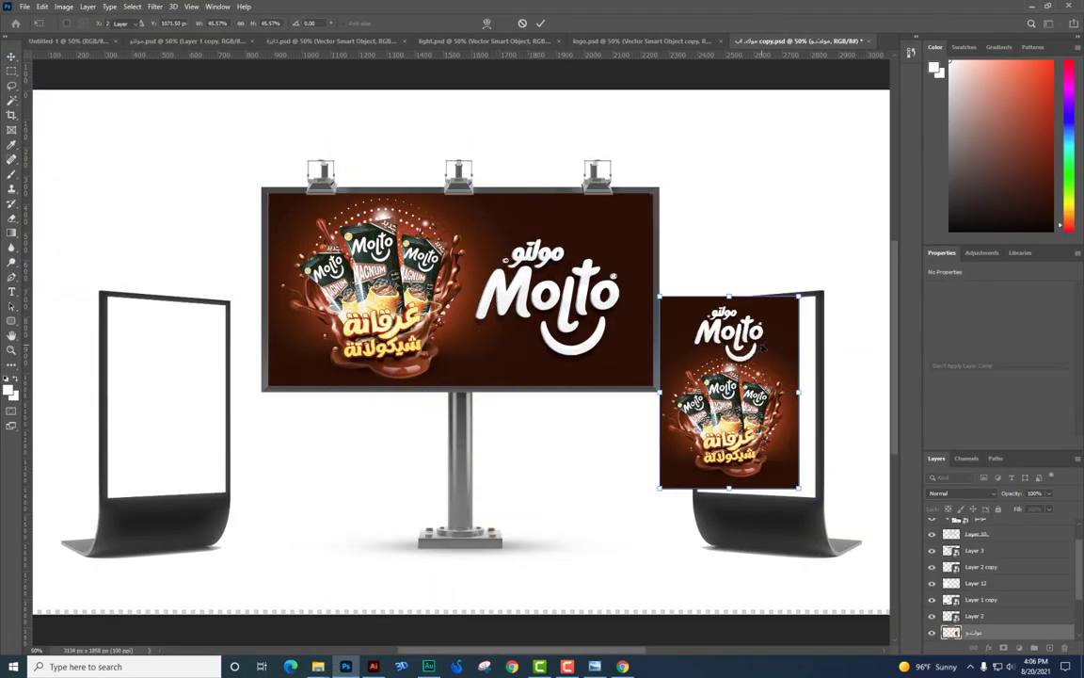
{"action": "key", "text": "Return"}
{"action": "left_click_drag", "start_coordinate": [767, 342], "coordinate": [780, 355]}
{"action": "key", "text": "ctrl+t"}
{"action": "mouse_move", "coordinate": [811, 299]}
{"action": "left_mouse_down"}
{"action": "mouse_move", "coordinate": [816, 311]}
{"action": "mouse_move", "coordinate": [815, 297]}
{"action": "left_mouse_up"}
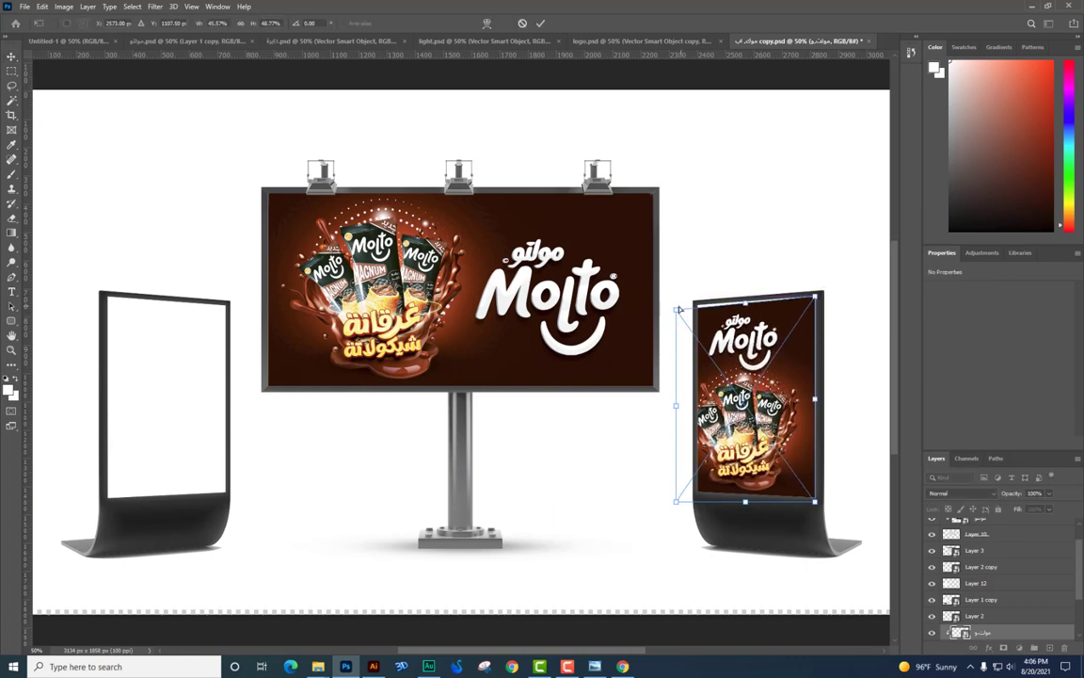
{"action": "left_click_drag", "start_coordinate": [677, 311], "coordinate": [696, 304]}
{"action": "left_click_drag", "start_coordinate": [674, 502], "coordinate": [694, 496]}
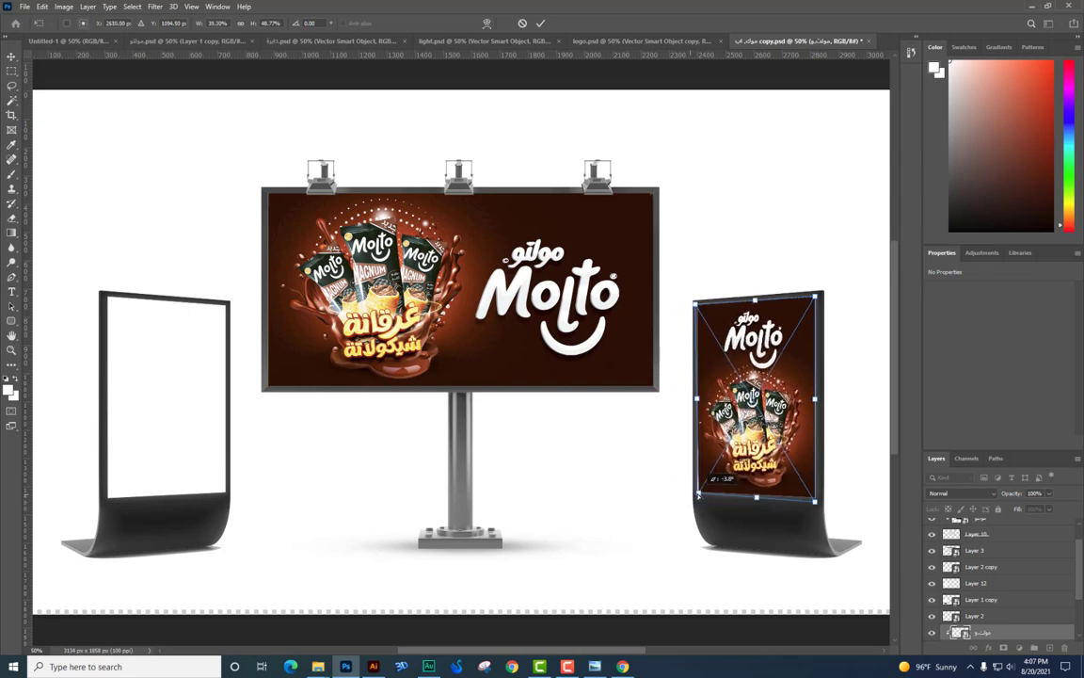
{"action": "left_click_drag", "start_coordinate": [817, 504], "coordinate": [819, 502]}
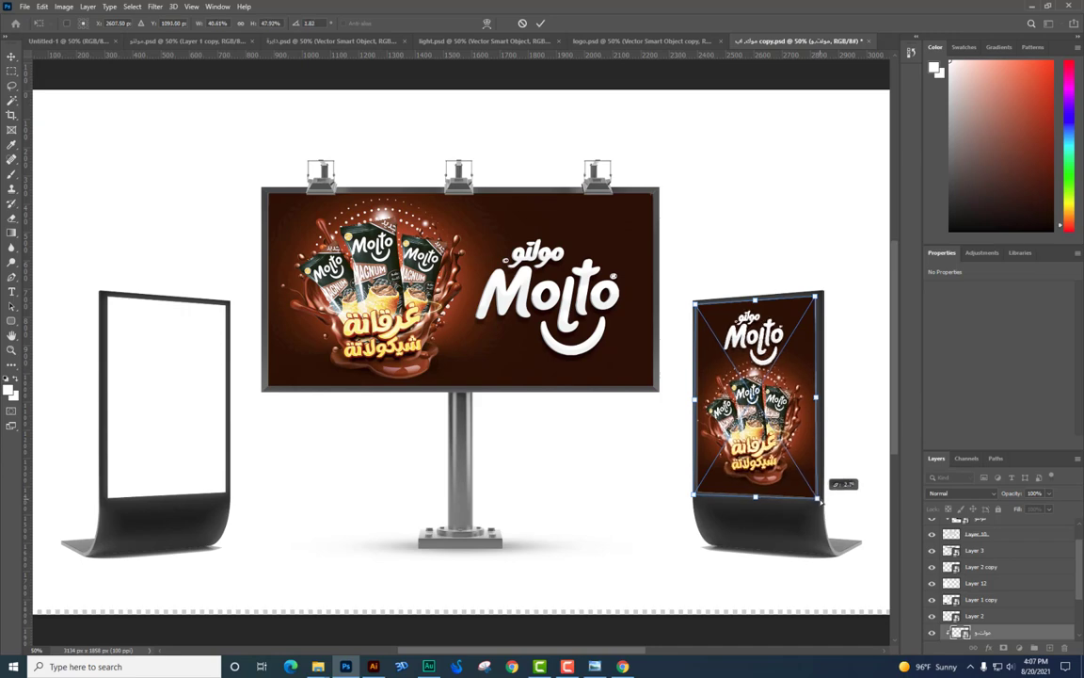
{"action": "key", "text": "Return"}
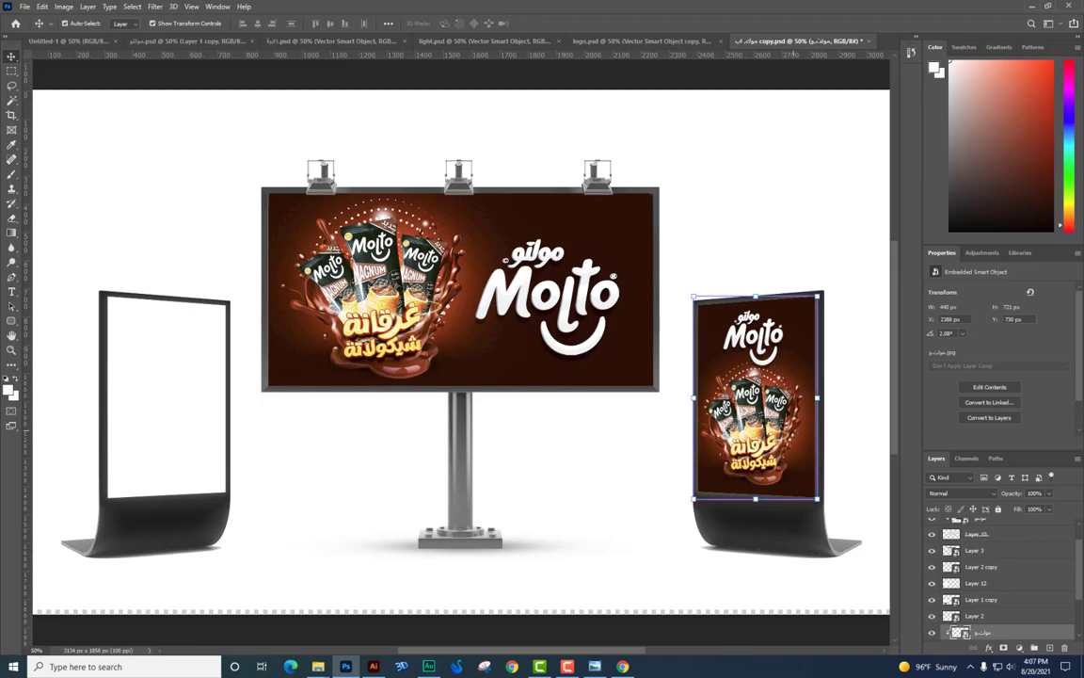
- Select the left stand's Layer 12 and bring in another copy of the Molto poster JPG
{"action": "mouse_move", "coordinate": [795, 434]}
{"action": "left_mouse_down"}
{"action": "mouse_move", "coordinate": [645, 368]}
{"action": "mouse_move", "coordinate": [482, 384]}
{"action": "left_mouse_up"}
{"action": "key", "text": "ctrl+z"}
{"action": "right_click", "coordinate": [177, 334]}
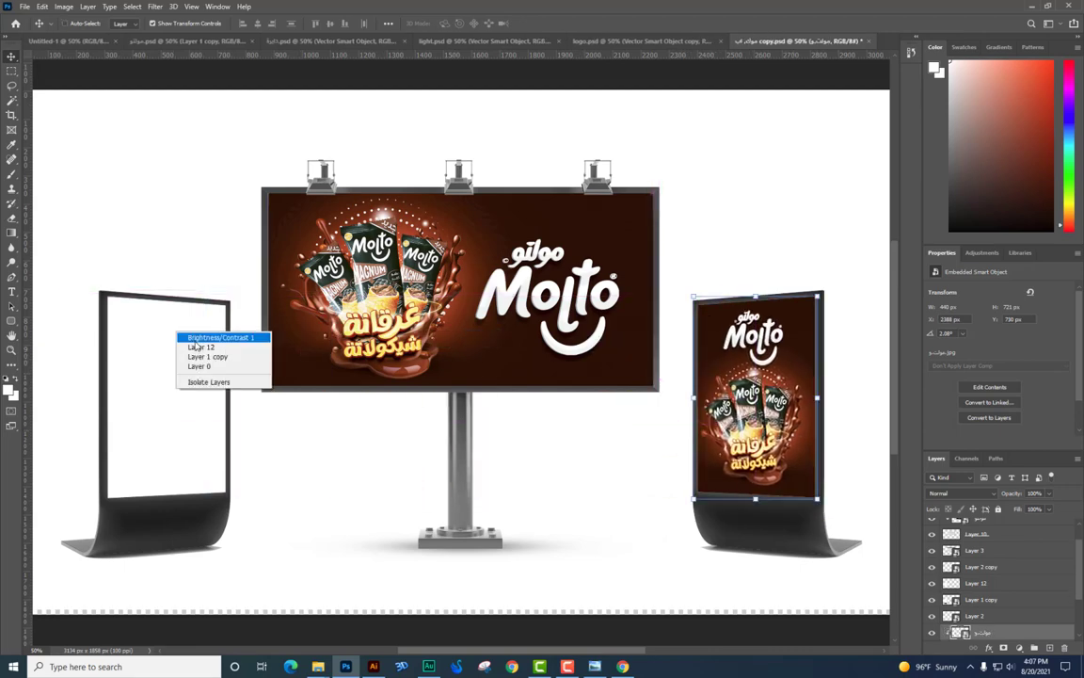
{"action": "left_click", "coordinate": [212, 346]}
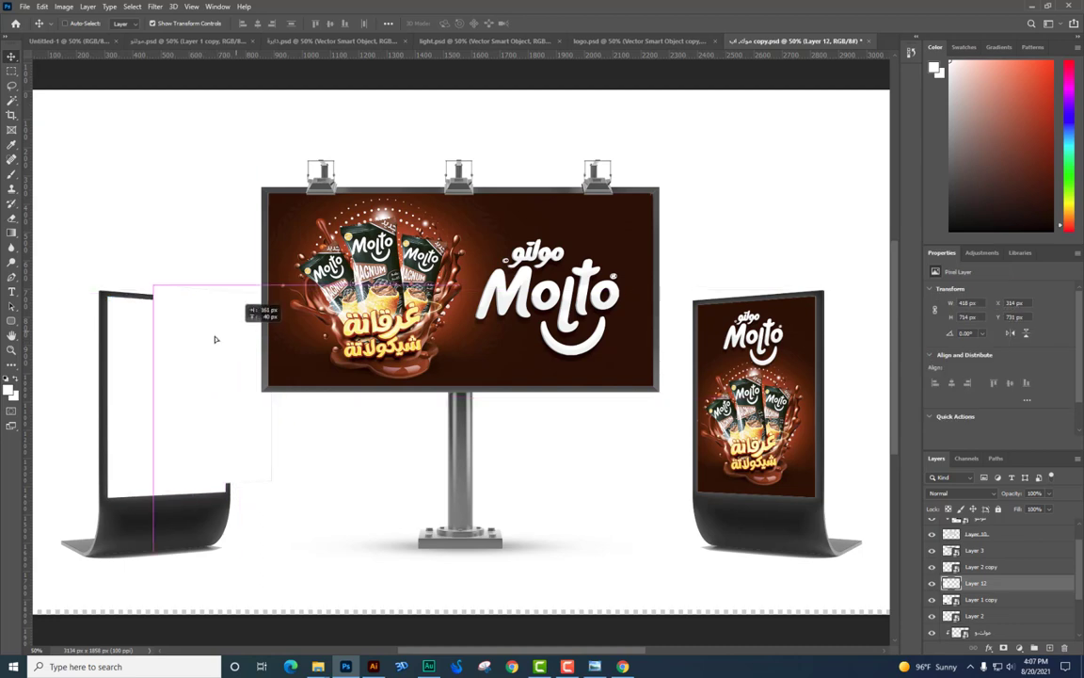
{"action": "key", "text": "alt+Tab"}
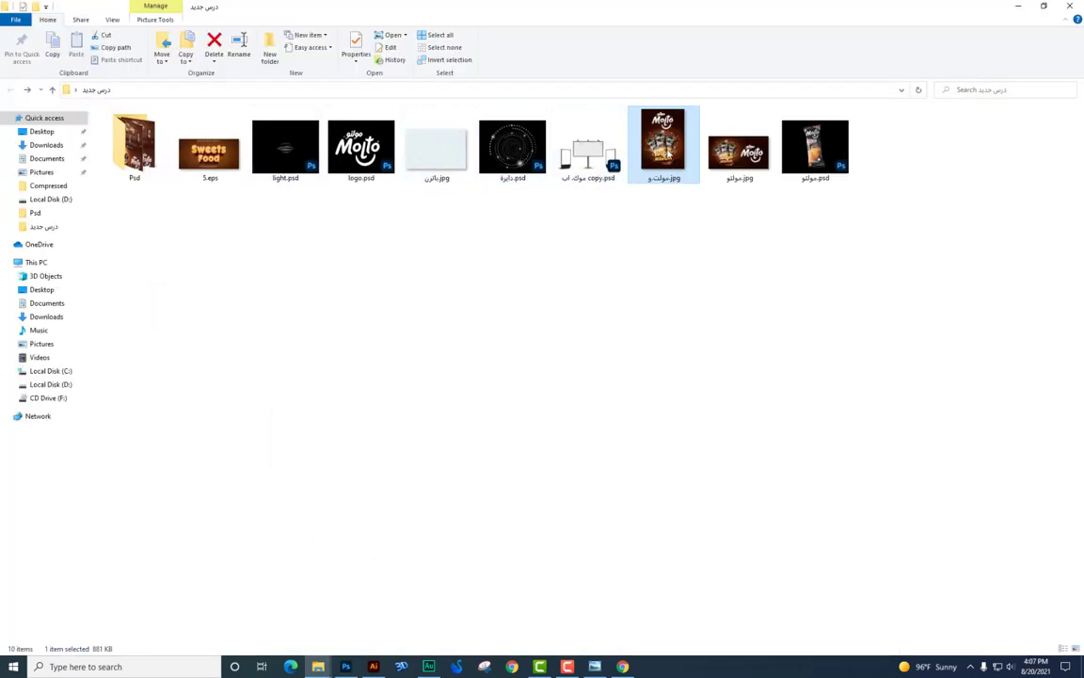
{"action": "mouse_move", "coordinate": [658, 146]}
{"action": "left_mouse_down"}
{"action": "mouse_move", "coordinate": [343, 666]}
{"action": "mouse_move", "coordinate": [460, 363]}
{"action": "left_mouse_up"}
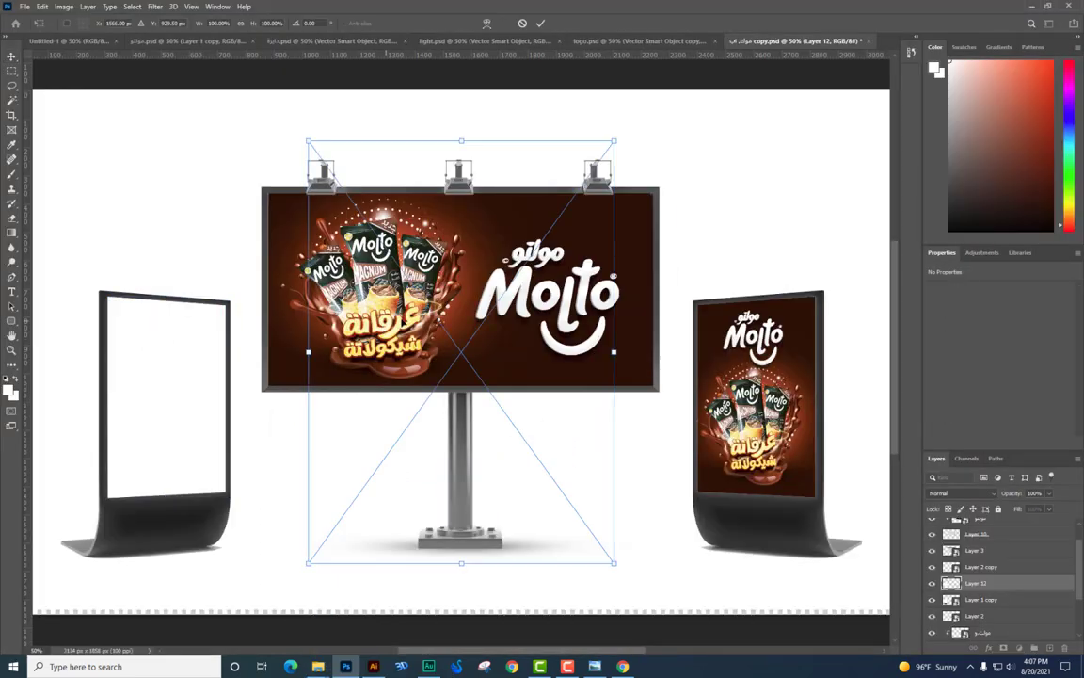
- Clip the second poster to Layer 12 and corner-fit it to the left screen at about −4° tilt
{"action": "left_click_drag", "start_coordinate": [470, 175], "coordinate": [267, 181]}
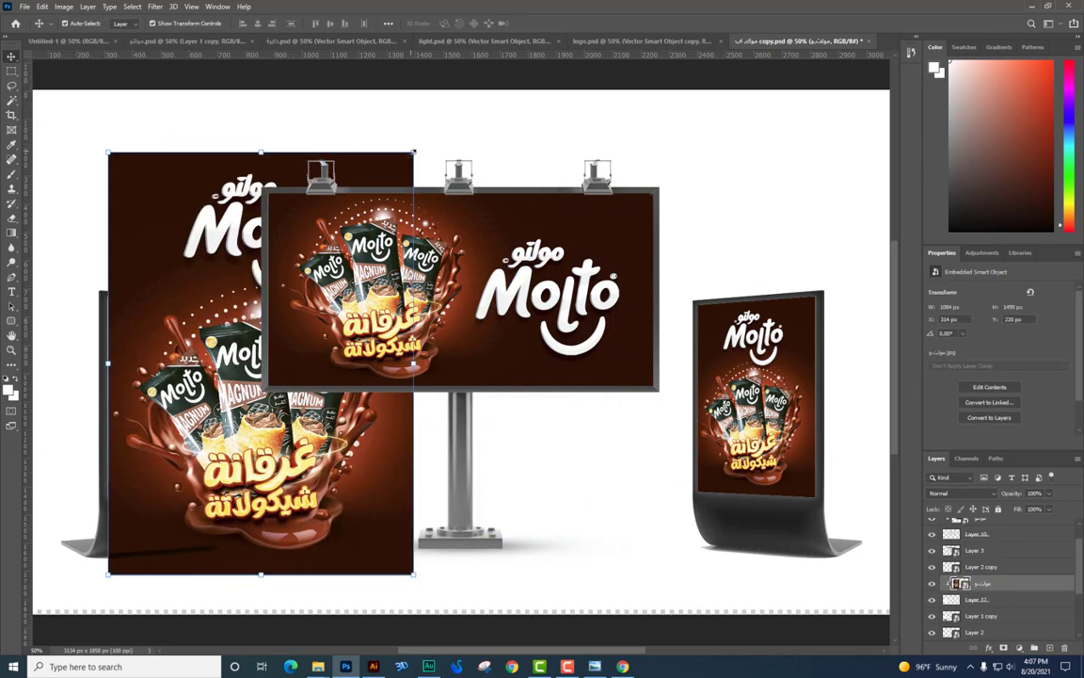
{"action": "key", "text": "ctrl+alt+g"}
{"action": "left_click_drag", "start_coordinate": [415, 151], "coordinate": [265, 292]}
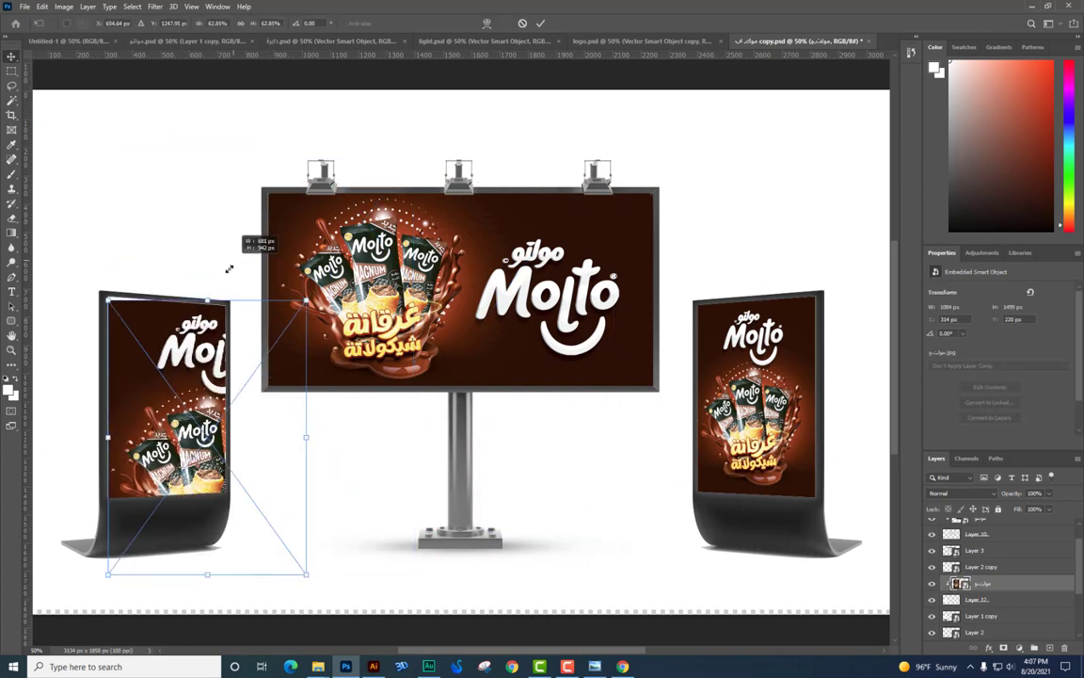
{"action": "mouse_move", "coordinate": [256, 347]}
{"action": "left_mouse_down"}
{"action": "mouse_move", "coordinate": [212, 328]}
{"action": "mouse_move", "coordinate": [226, 306]}
{"action": "left_mouse_up"}
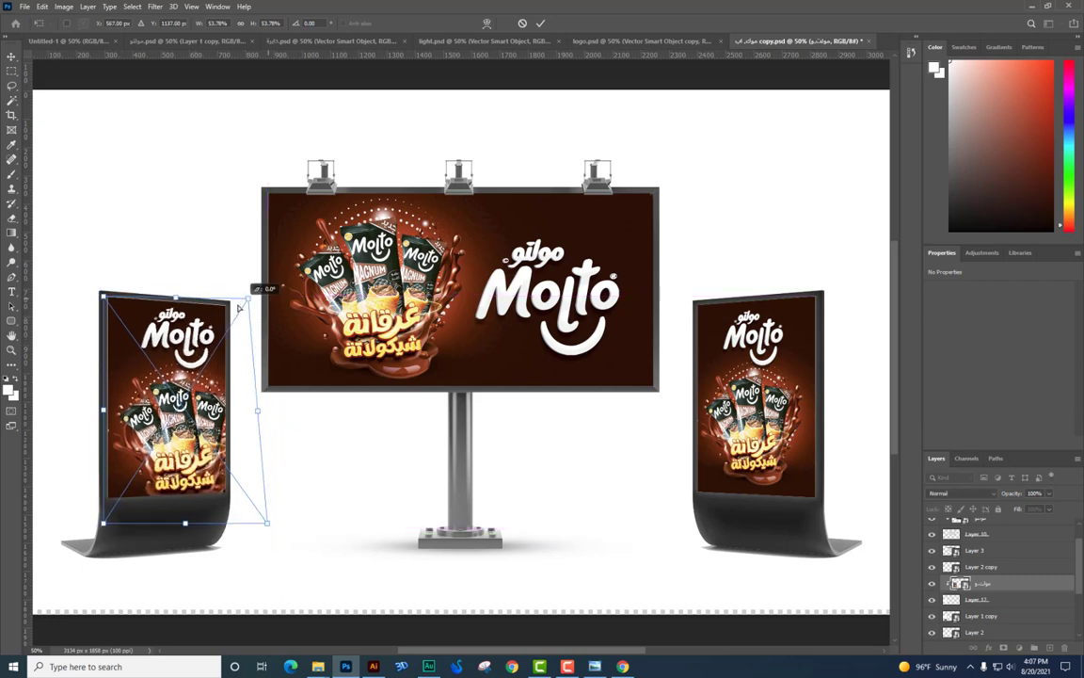
{"action": "left_click_drag", "start_coordinate": [270, 528], "coordinate": [227, 491]}
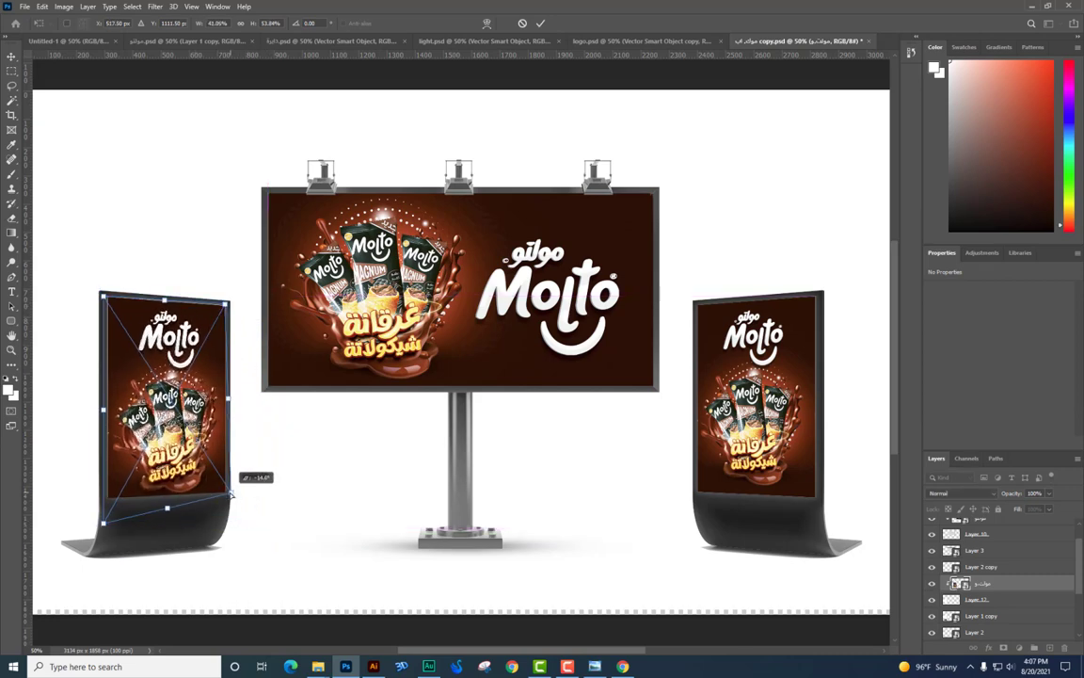
{"action": "left_click_drag", "start_coordinate": [108, 527], "coordinate": [108, 501]}
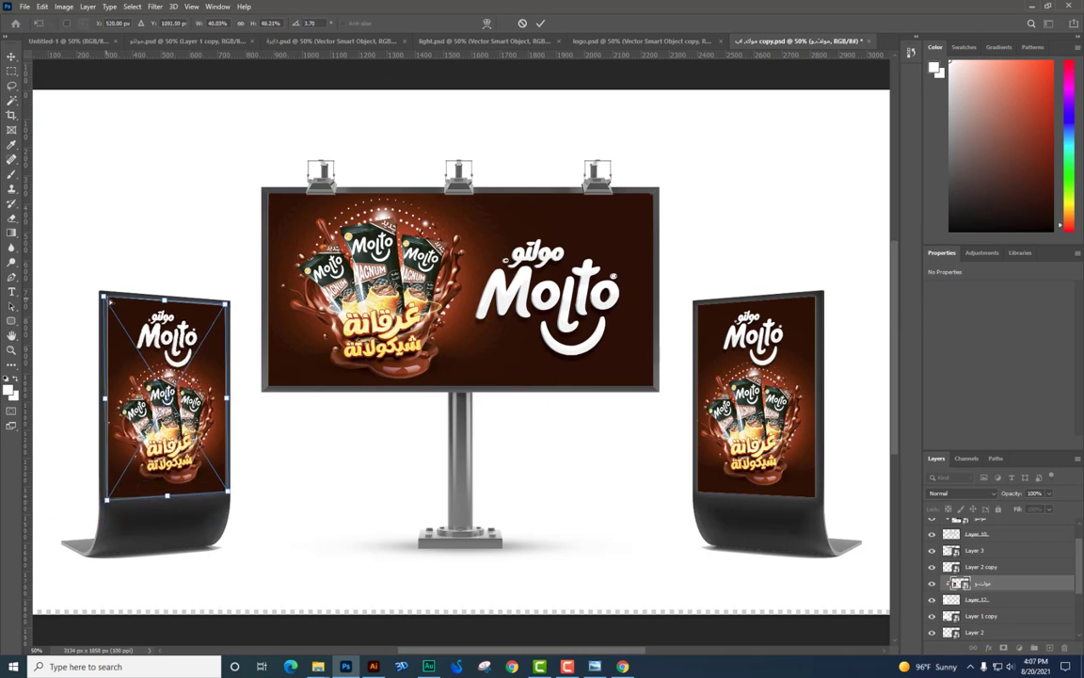
{"action": "left_click_drag", "start_coordinate": [111, 301], "coordinate": [107, 297]}
{"action": "key", "text": "Return"}
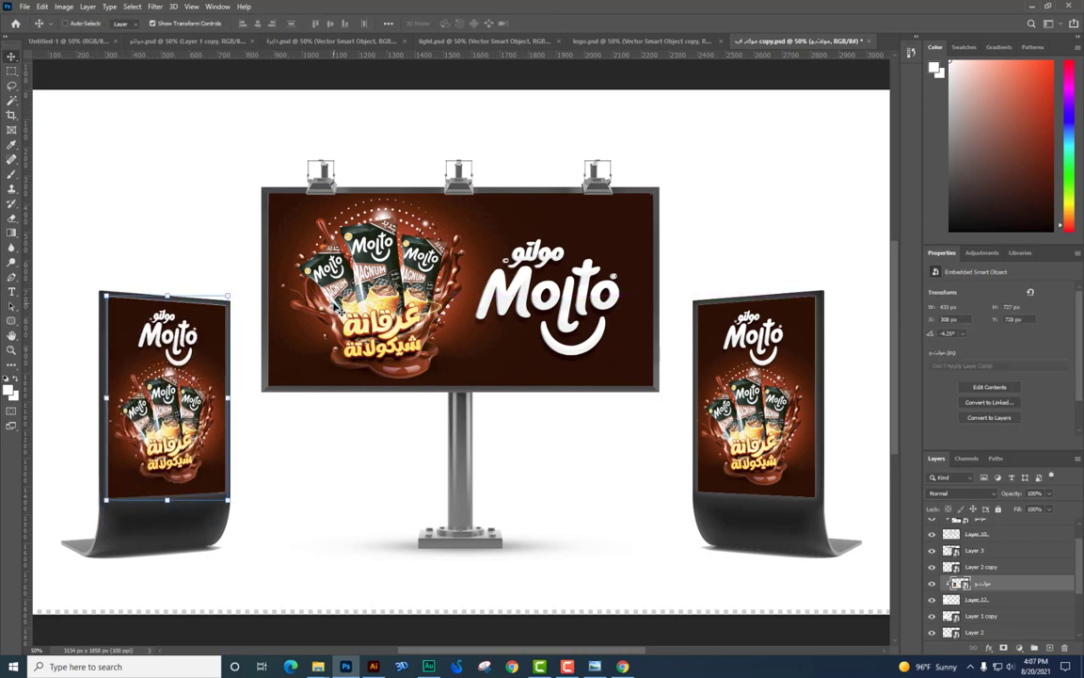
{"action": "key", "text": "ctrl+minus"}
- Add a dark brown Solid Color fill layer above Layer 0, sampled from the billboard
{"action": "right_click", "coordinate": [617, 242]}
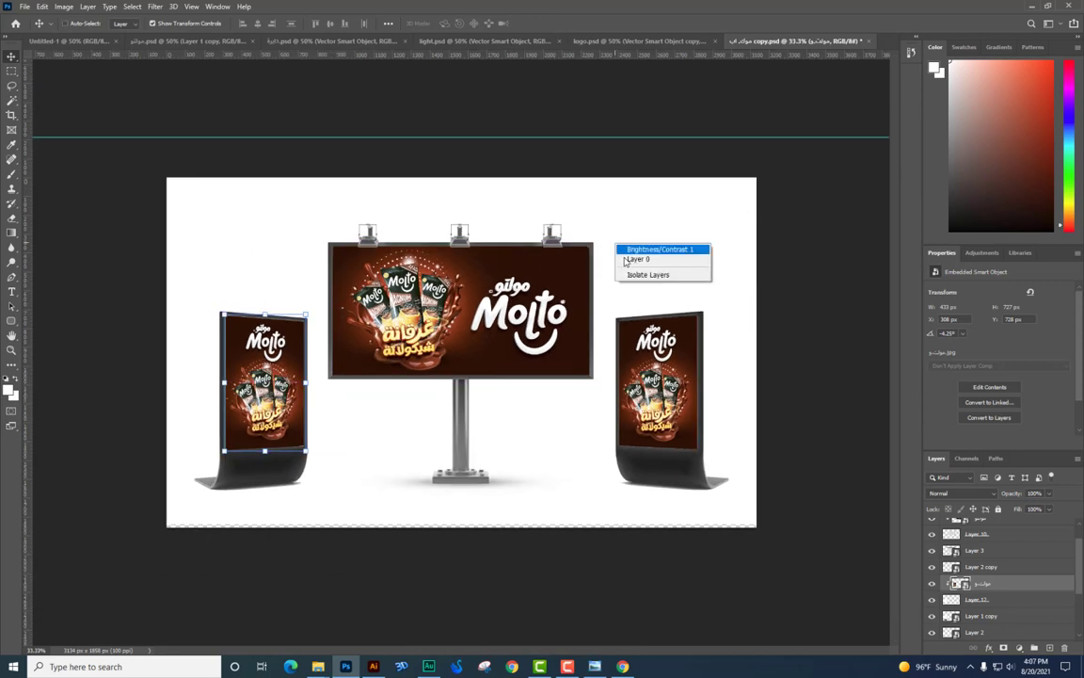
{"action": "left_click", "coordinate": [658, 257]}
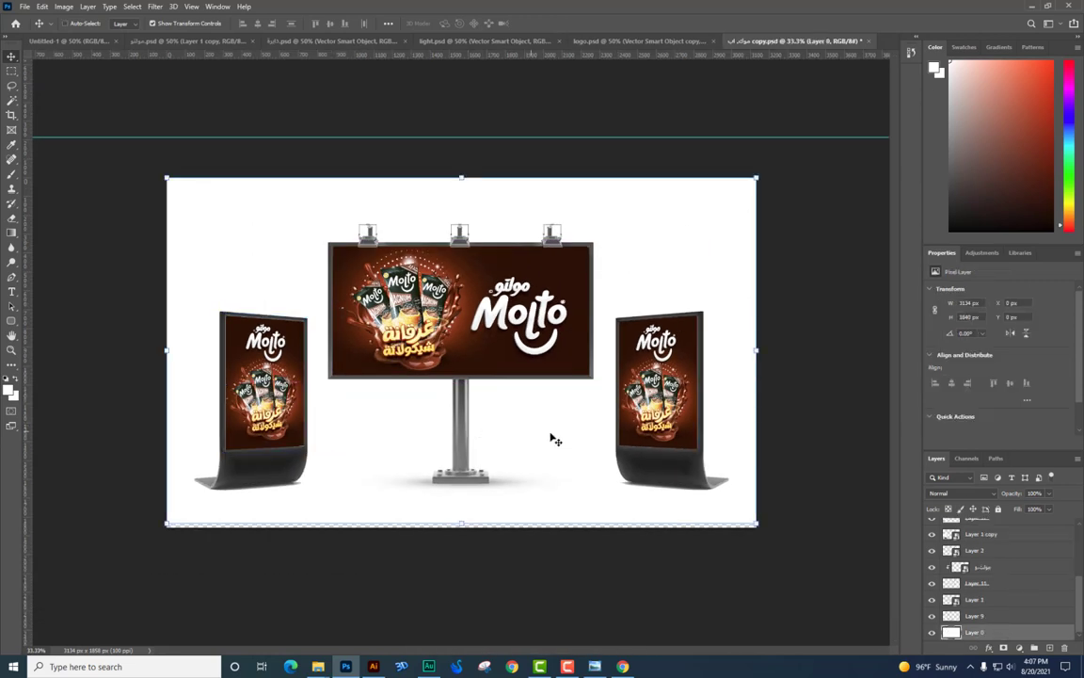
{"action": "left_click", "coordinate": [1020, 647]}
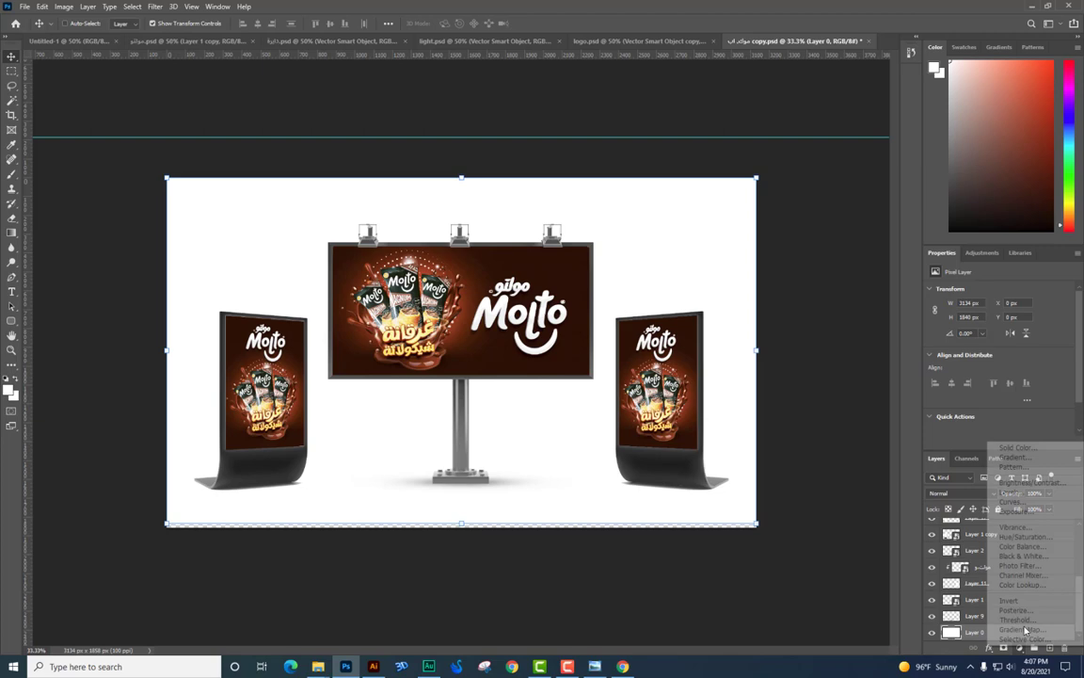
{"action": "left_click", "coordinate": [1024, 448]}
{"action": "left_click", "coordinate": [478, 362]}
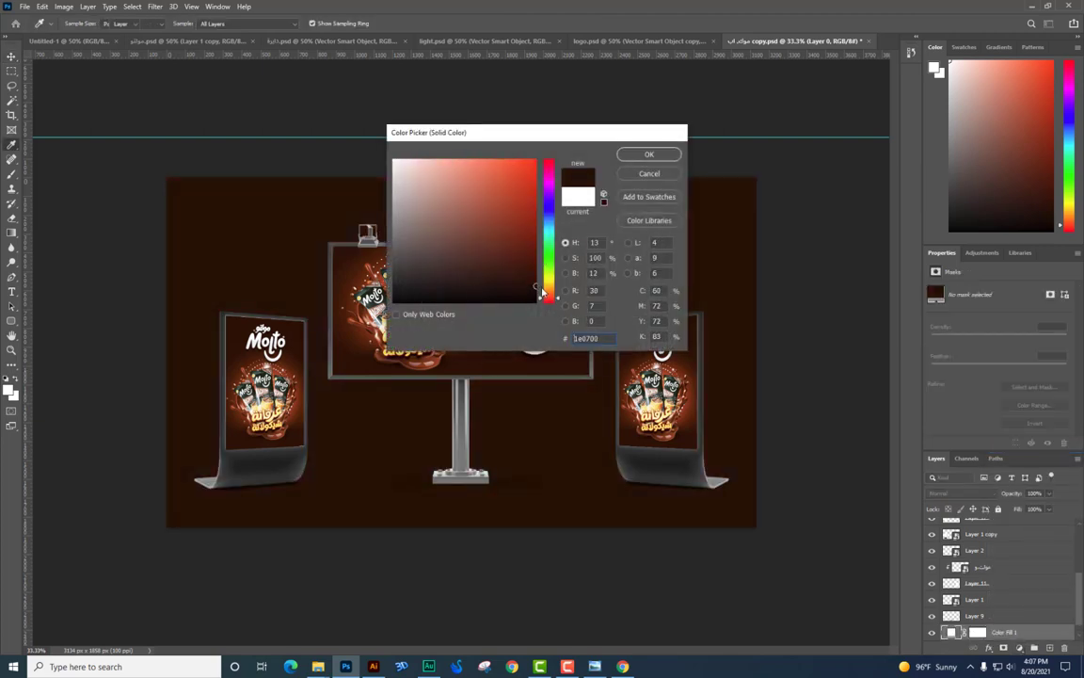
{"action": "key", "text": "Return"}
- Paint a soft red glow on a new layer and enlarge it behind the billboard
{"action": "key", "text": "ctrl+e"}
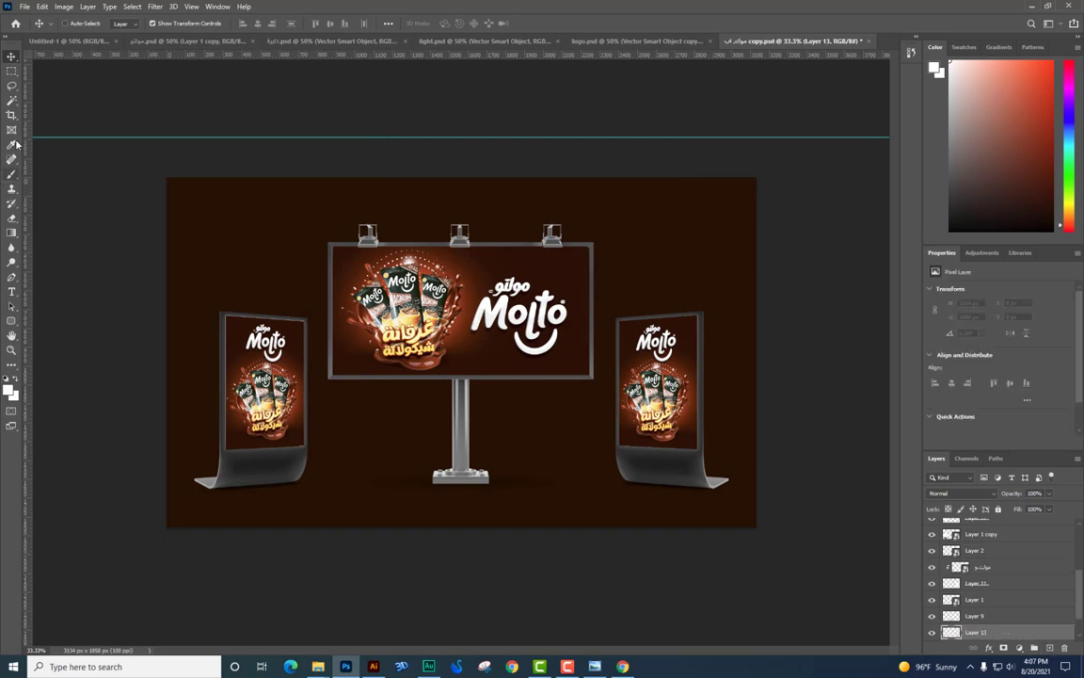
{"action": "key", "text": "b"}
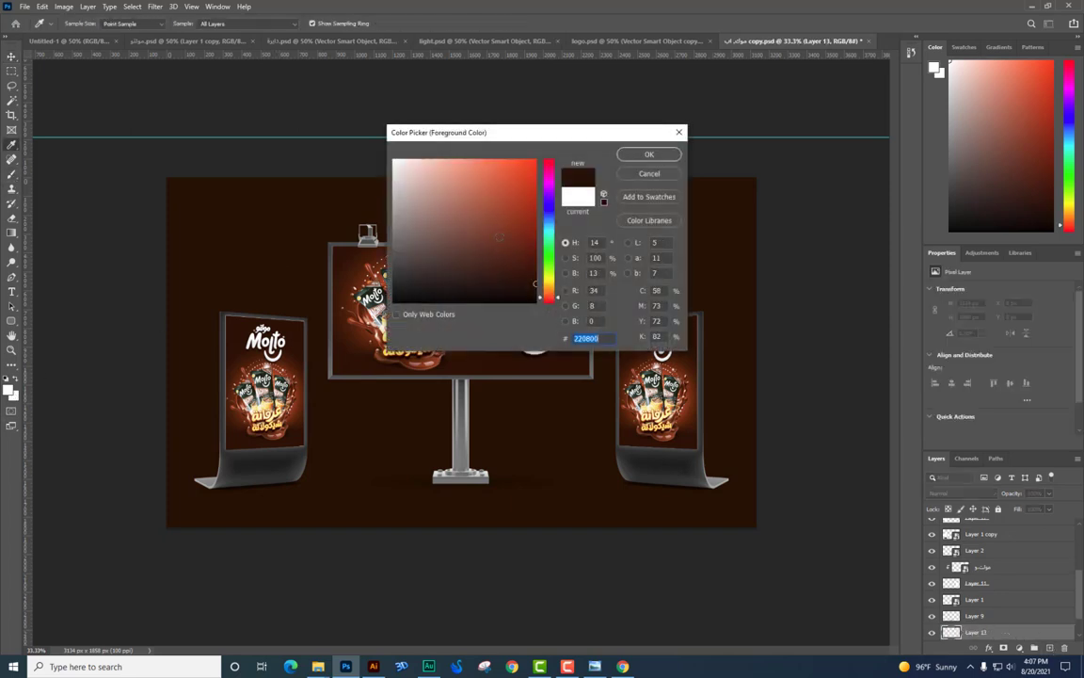
{"action": "key", "text": "Return"}
{"action": "key", "text": "b"}
{"action": "right_click", "coordinate": [523, 322]}
{"action": "left_click", "coordinate": [403, 408]}
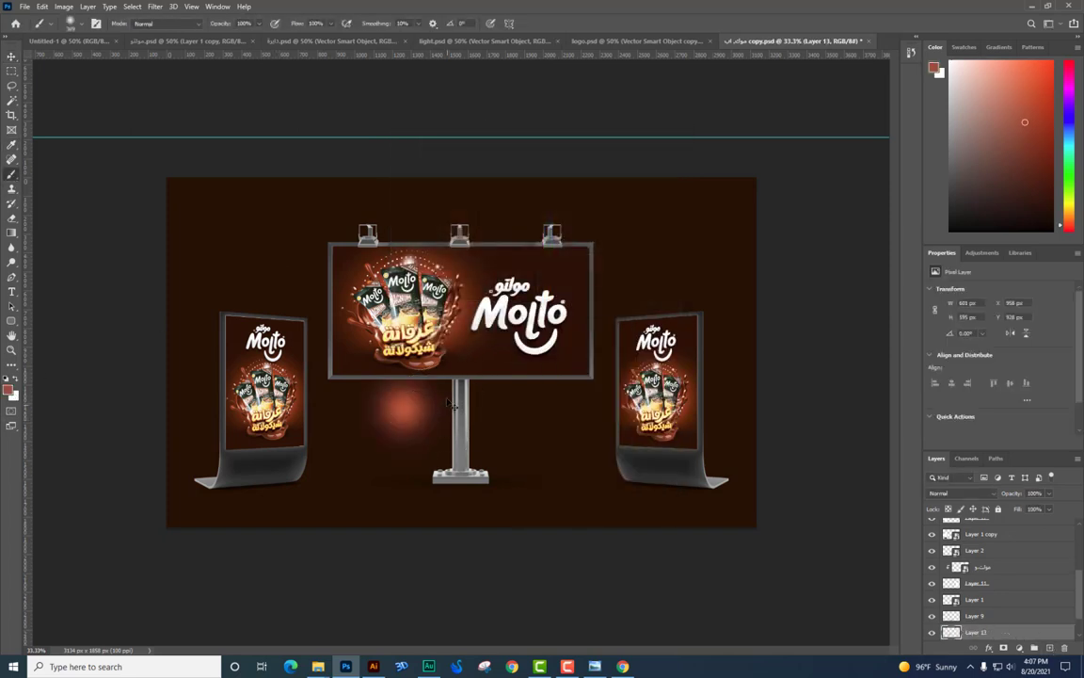
{"action": "key", "text": "ctrl+t"}
{"action": "left_click_drag", "start_coordinate": [458, 463], "coordinate": [808, 551]}
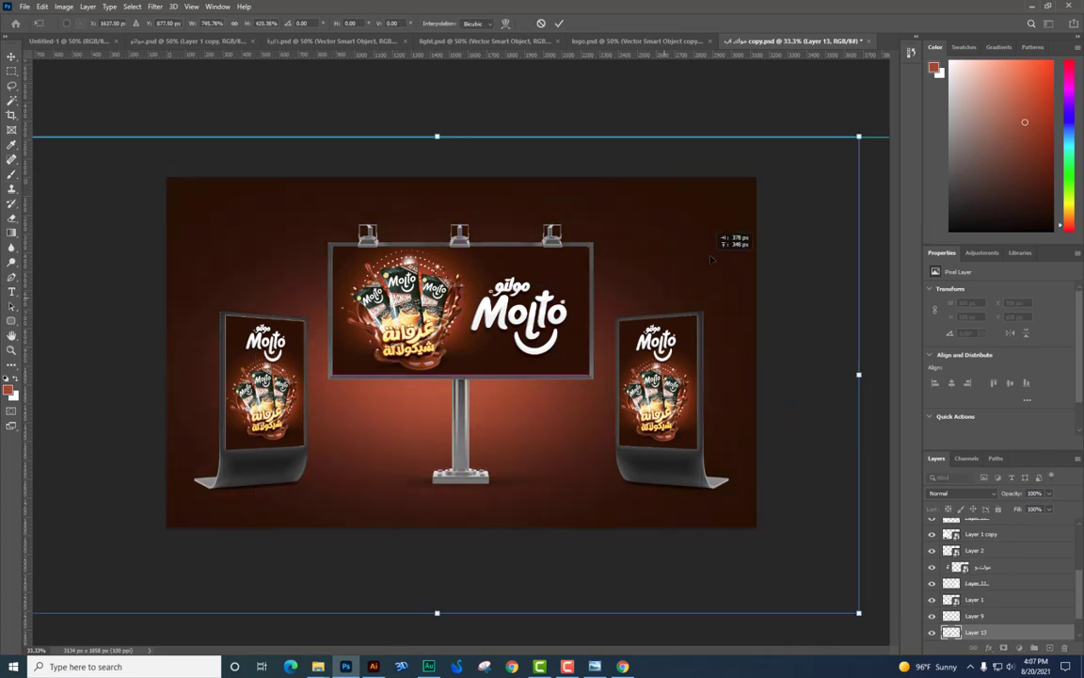
{"action": "key", "text": "ctrl+minus"}
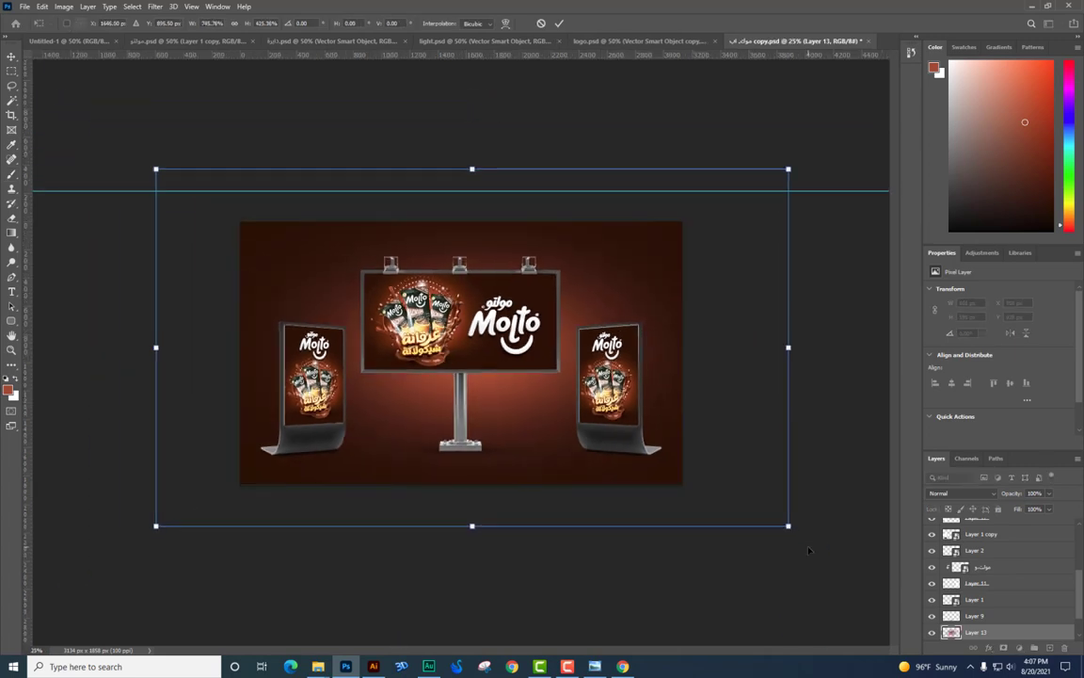
{"action": "mouse_move", "coordinate": [789, 522]}
{"action": "left_mouse_down"}
{"action": "mouse_move", "coordinate": [841, 533]}
{"action": "mouse_move", "coordinate": [786, 444]}
{"action": "left_mouse_up"}
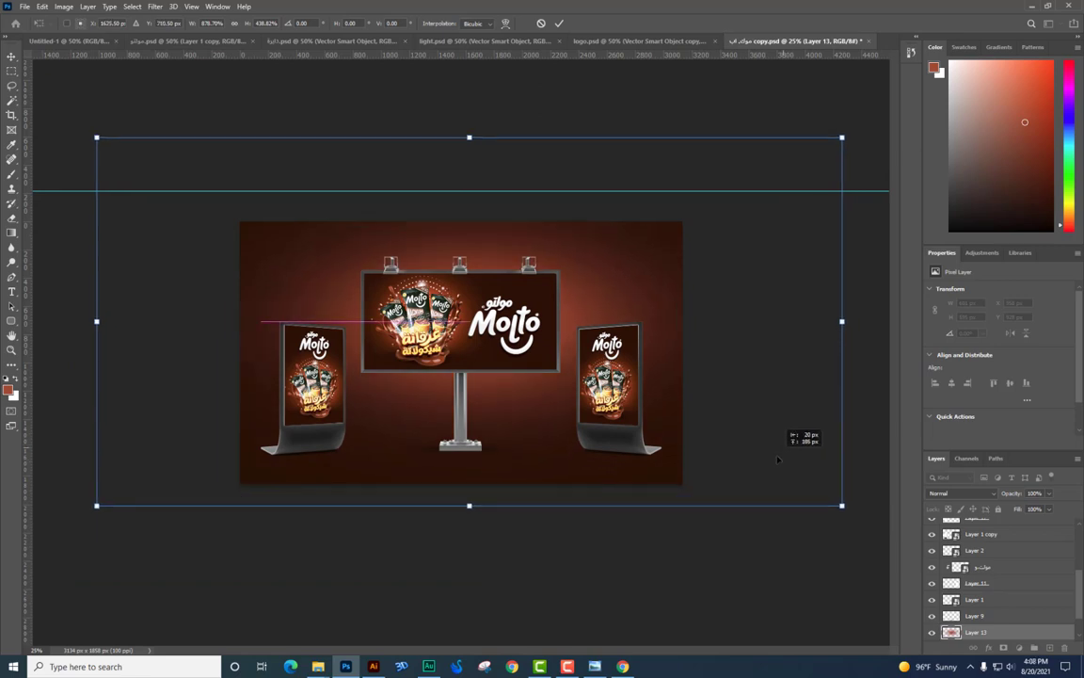
{"action": "key", "text": "Return"}
- Paint a red spot on a new layer and stretch it into a wide floor band
{"action": "left_click", "coordinate": [1051, 647]}
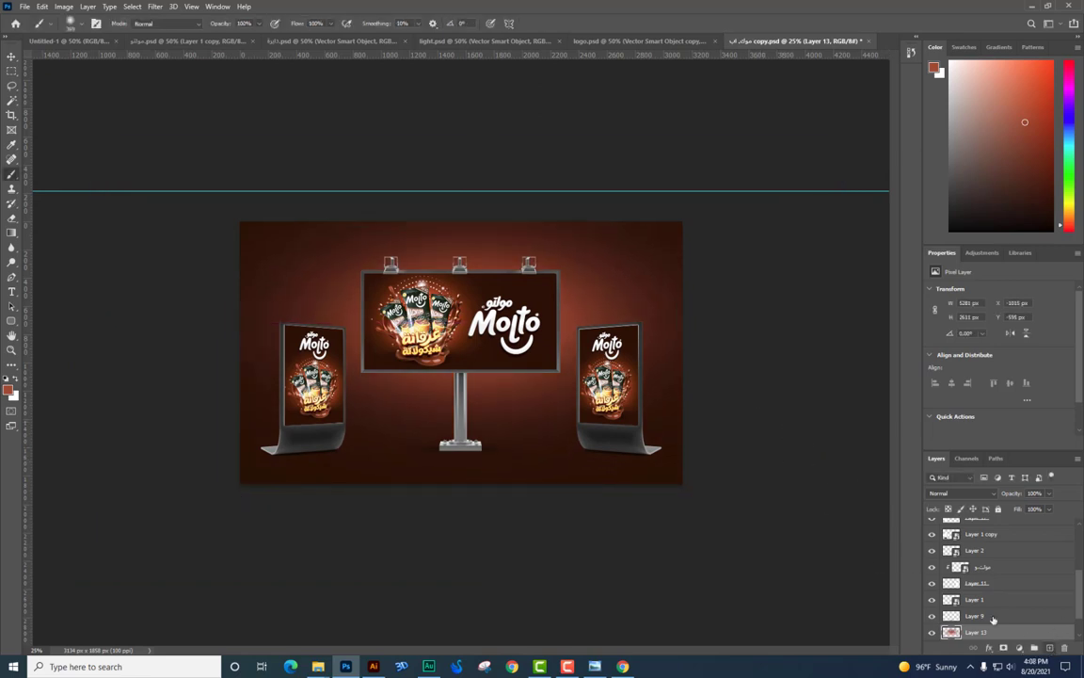
{"action": "left_click", "coordinate": [403, 425]}
{"action": "key", "text": "ctrl+t"}
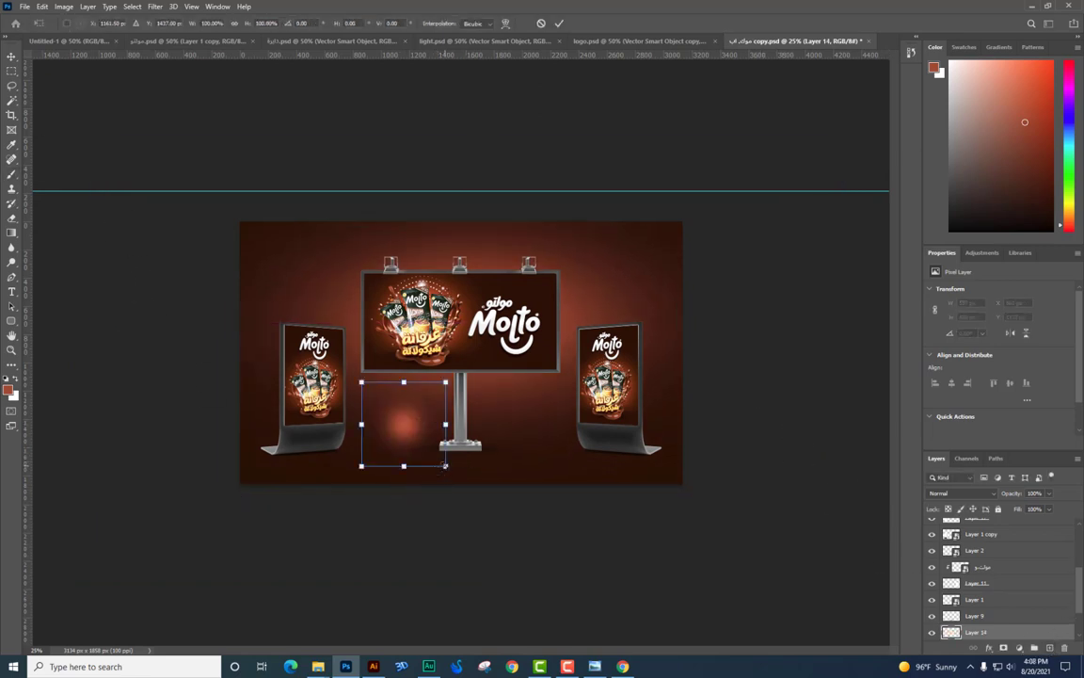
{"action": "left_click_drag", "start_coordinate": [445, 465], "coordinate": [812, 481]}
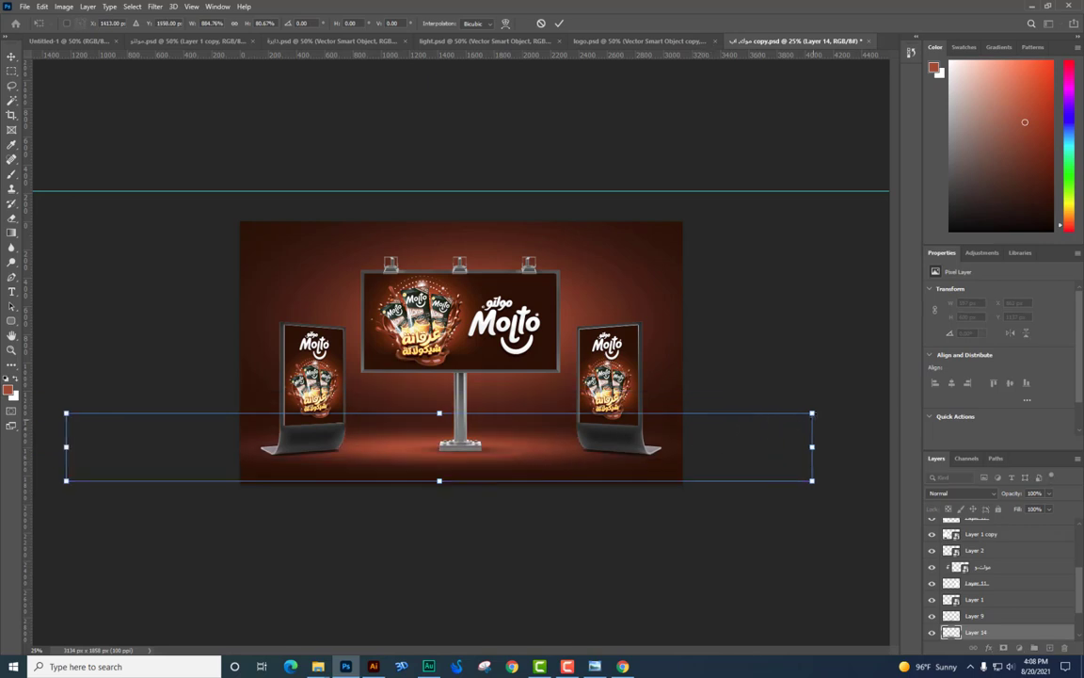
{"action": "left_click_drag", "start_coordinate": [812, 481], "coordinate": [876, 499]}
{"action": "key", "text": "Return"}
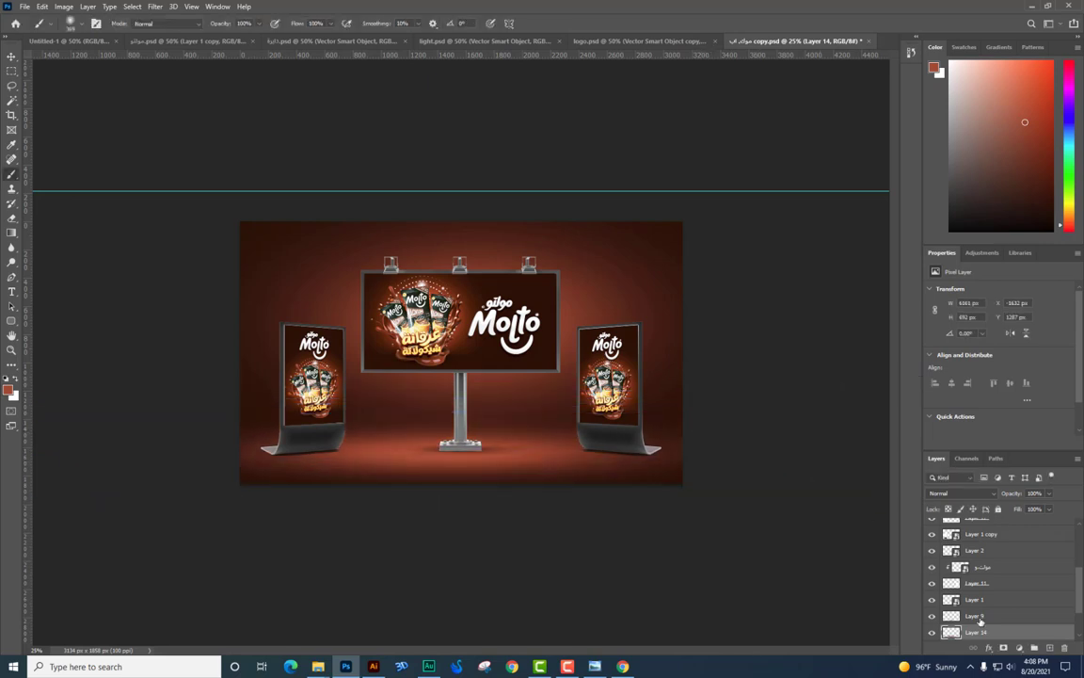
- Add a soft dark shadow under the billboard pole on a new layer with lowered opacity
{"action": "left_click", "coordinate": [1050, 648]}
{"action": "left_click", "coordinate": [9, 391]}
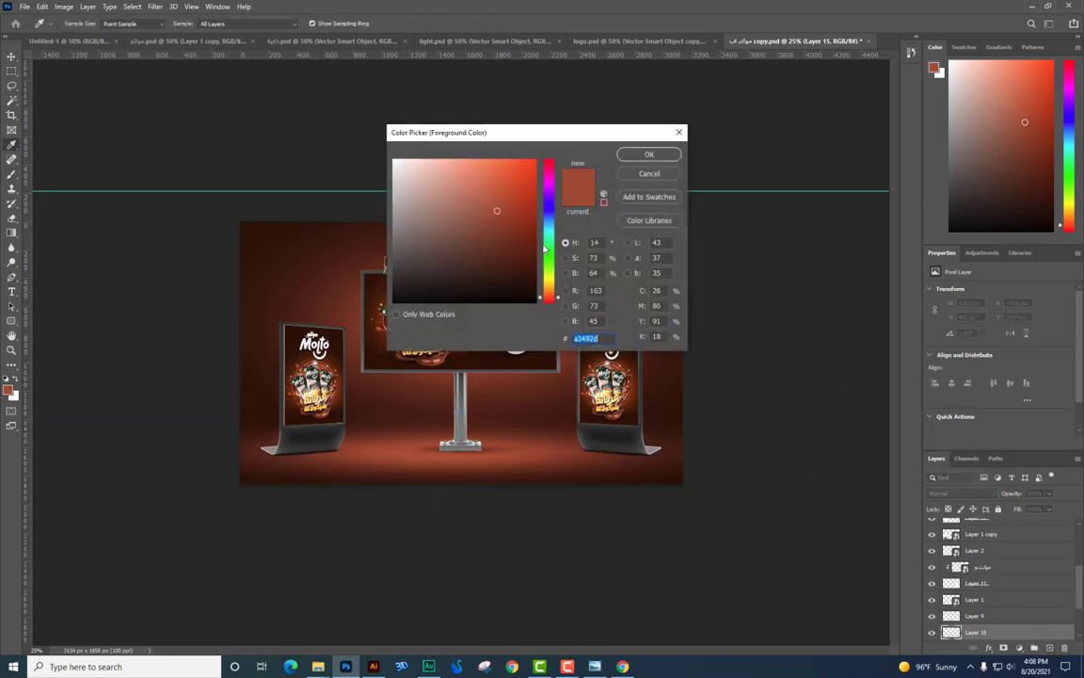
{"action": "left_click", "coordinate": [522, 282]}
{"action": "left_click", "coordinate": [647, 152]}
{"action": "left_click", "coordinate": [499, 426]}
{"action": "key", "text": "ctrl+t"}
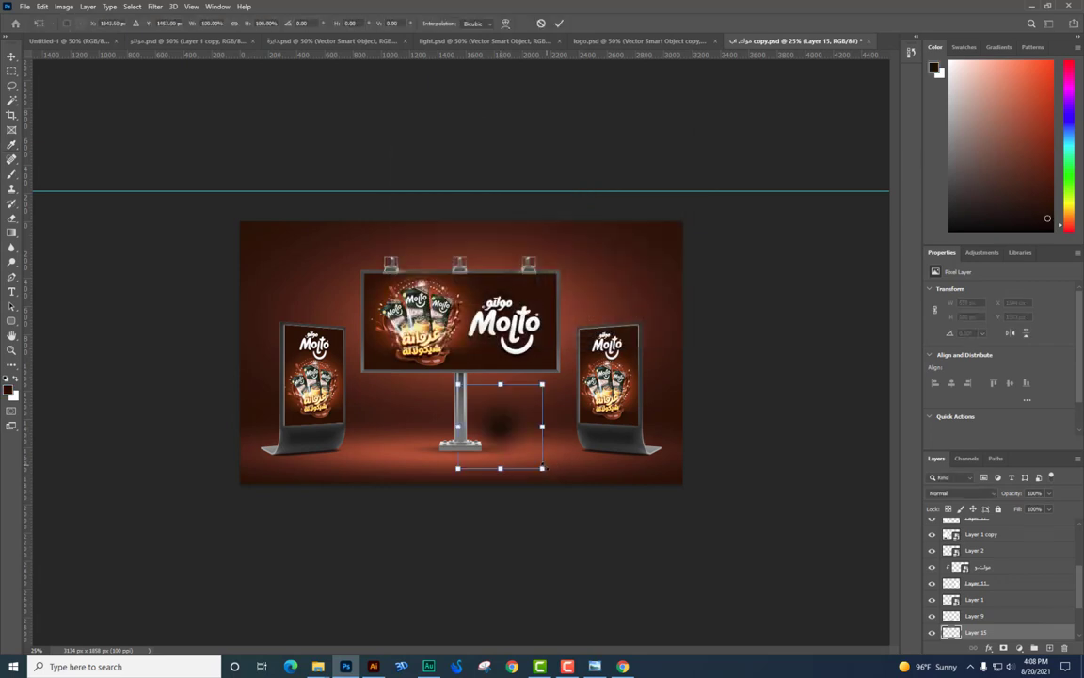
{"action": "mouse_move", "coordinate": [553, 464]}
{"action": "left_mouse_down"}
{"action": "mouse_move", "coordinate": [809, 478]}
{"action": "mouse_move", "coordinate": [810, 426]}
{"action": "left_mouse_up"}
{"action": "key", "text": "Return"}
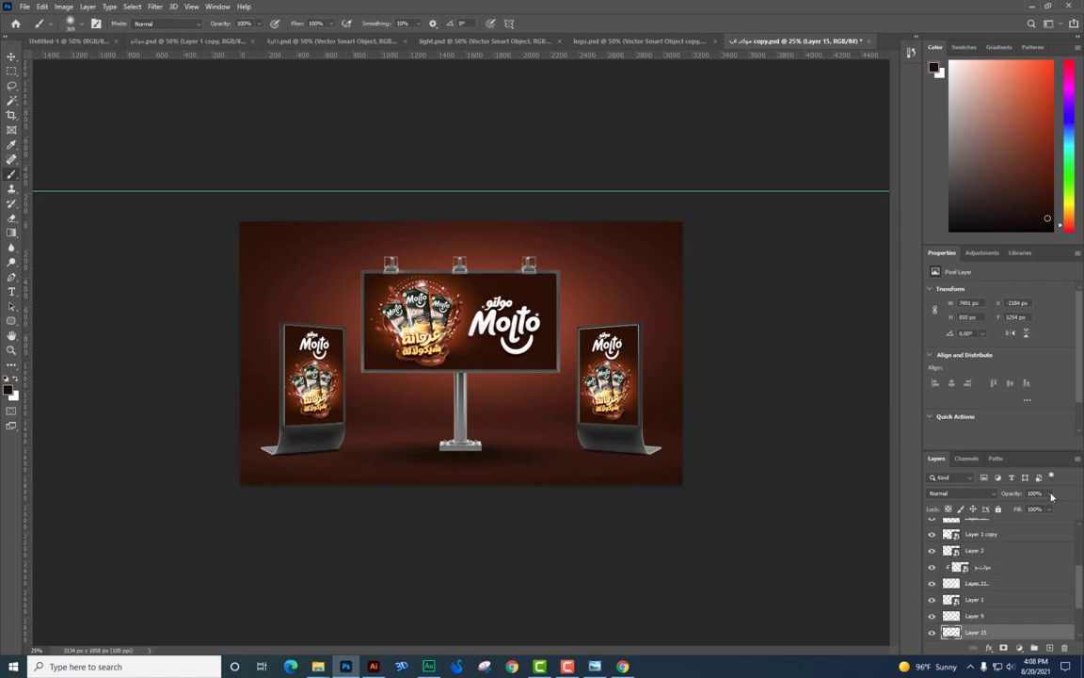
{"action": "mouse_move", "coordinate": [1049, 493]}
{"action": "left_mouse_down"}
{"action": "mouse_move", "coordinate": [1022, 508]}
{"action": "mouse_move", "coordinate": [1032, 506]}
{"action": "left_mouse_up"}
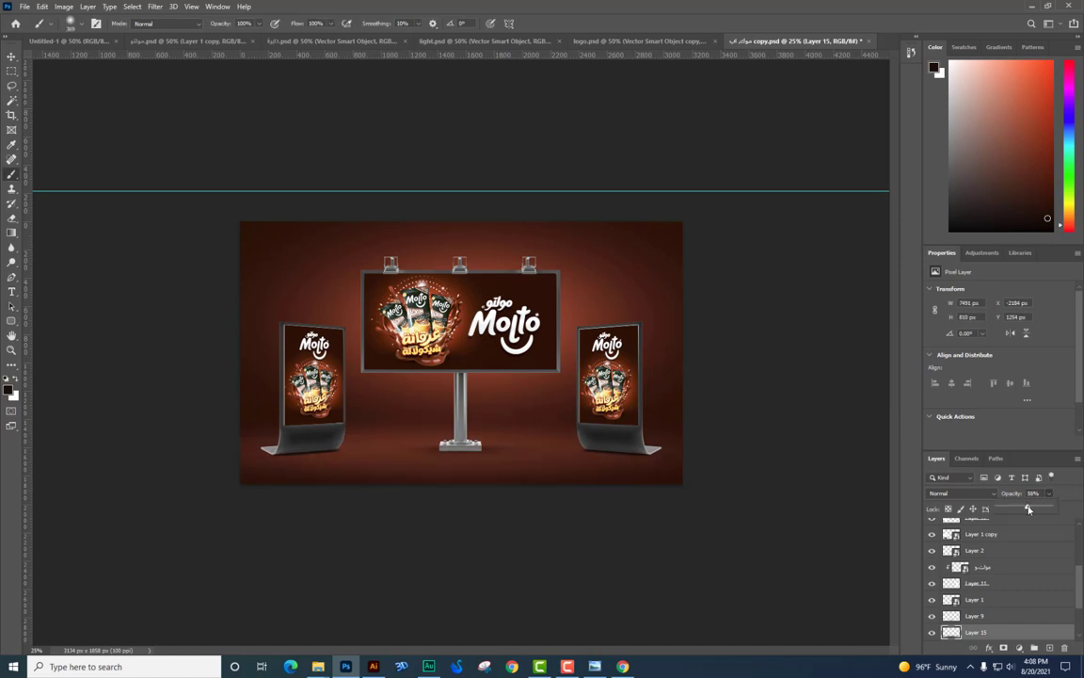
- Flatten the red floor band and nudge it into place
{"action": "left_click", "coordinate": [12, 60]}
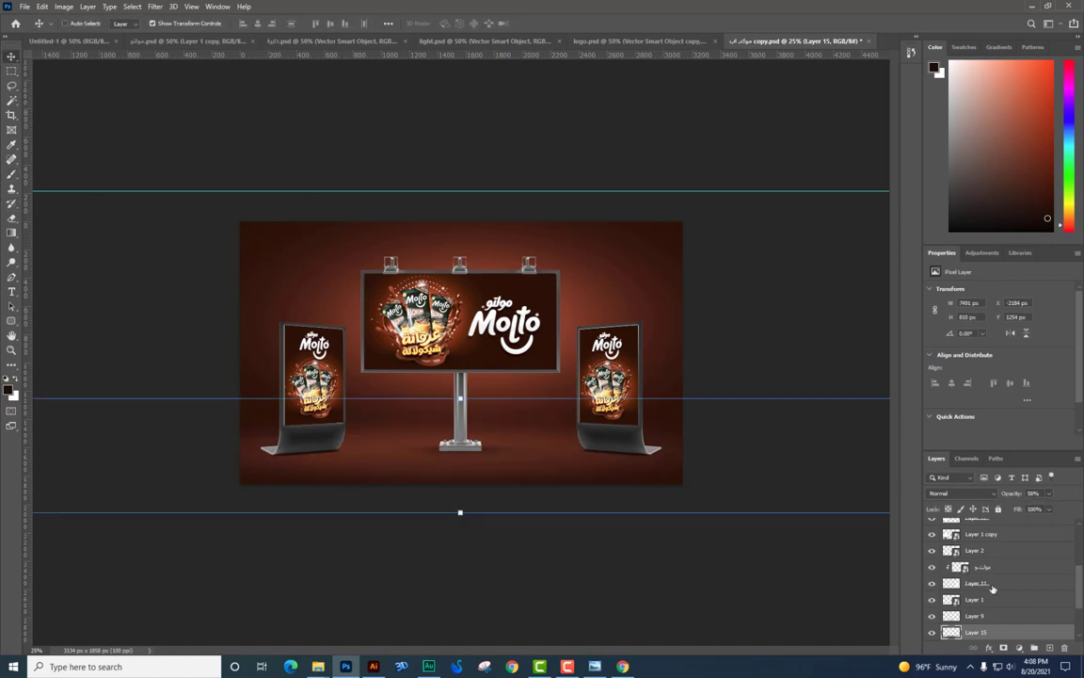
{"action": "key", "text": "alt+bracketleft"}
{"action": "key", "text": "ctrl+t"}
{"action": "left_click_drag", "start_coordinate": [444, 500], "coordinate": [444, 483]}
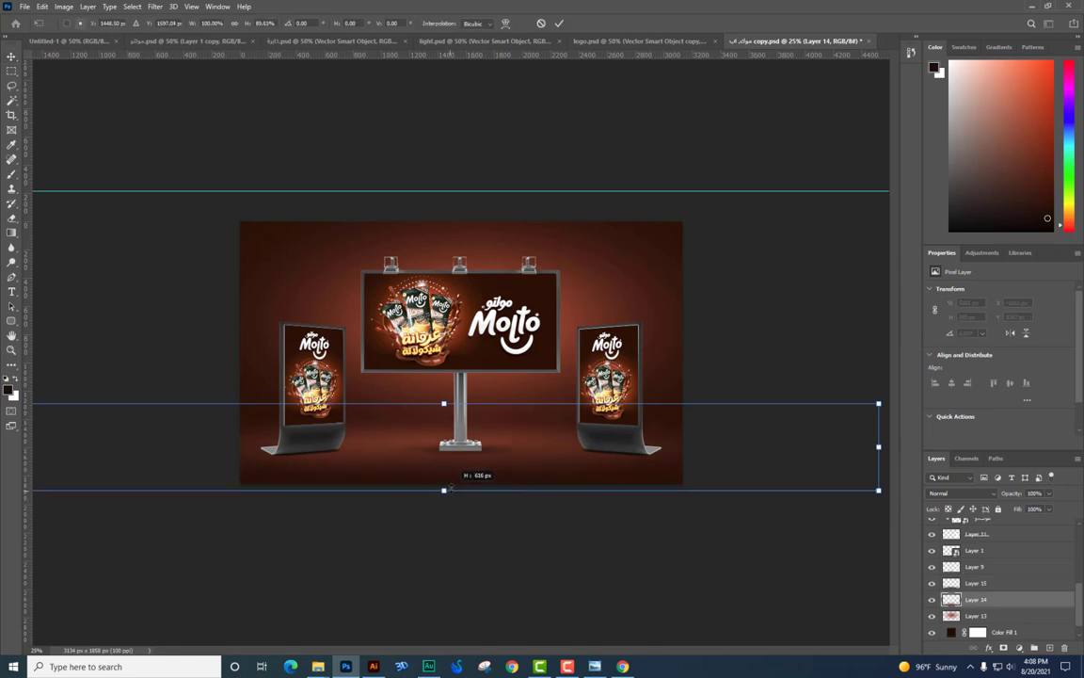
{"action": "key", "text": "Return"}
{"action": "left_click_drag", "start_coordinate": [584, 447], "coordinate": [586, 455]}
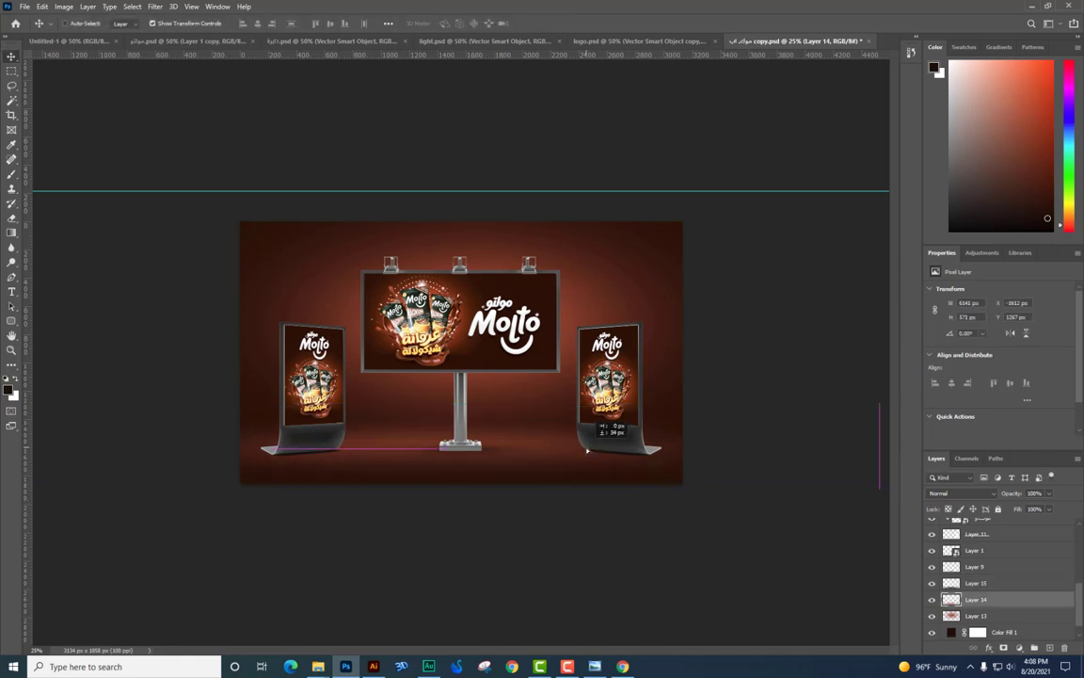
{"action": "key", "text": "ctrl+t"}
{"action": "key", "text": "ctrl+minus"}
{"action": "key", "text": "ctrl+plus"}
{"action": "key", "text": "ctrl+plus"}
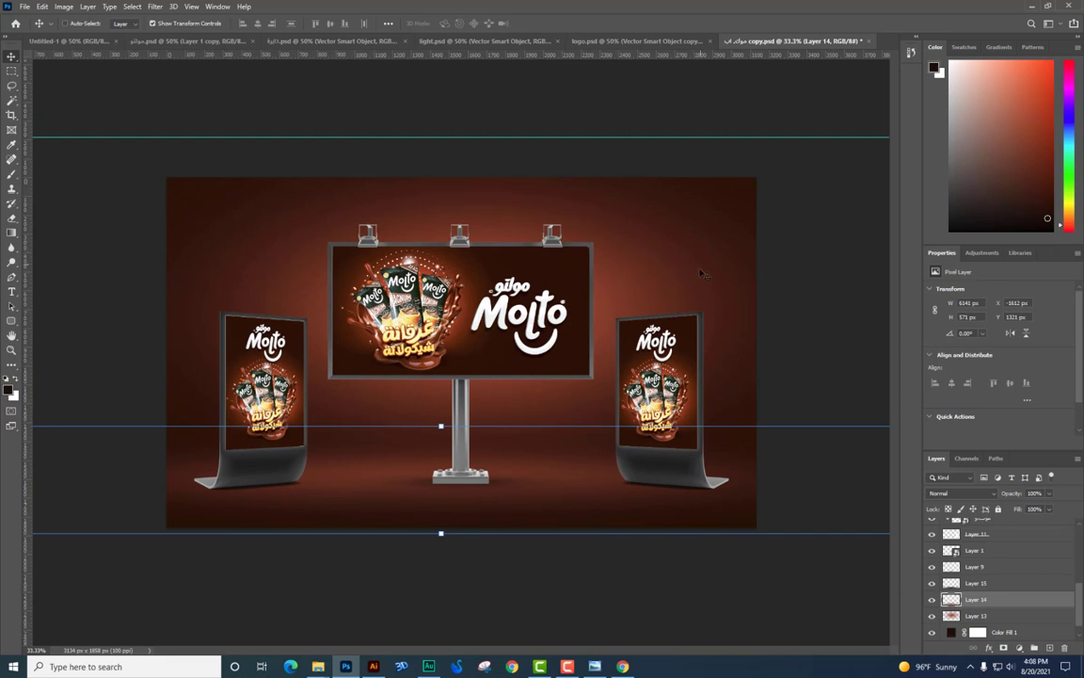
- Extend the canvas downward to 3134 × 3022 px and place the landscape Molto image below
{"action": "scroll", "coordinate": [1028, 569], "scroll_direction": "down", "scroll_amount": 1}
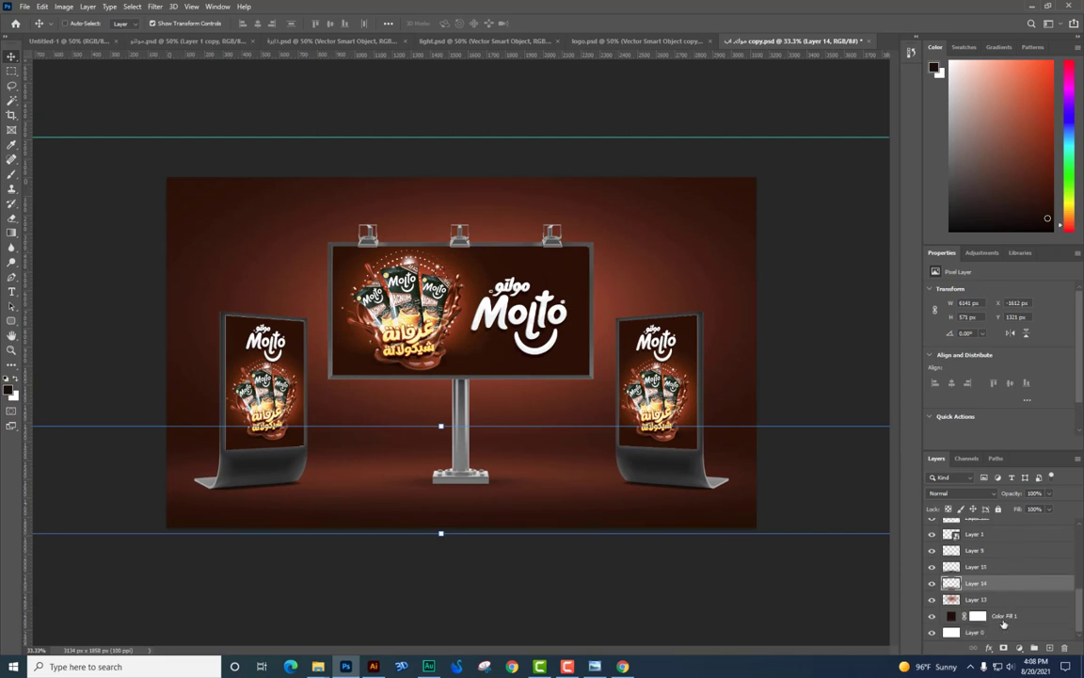
{"action": "left_click", "coordinate": [1003, 617]}
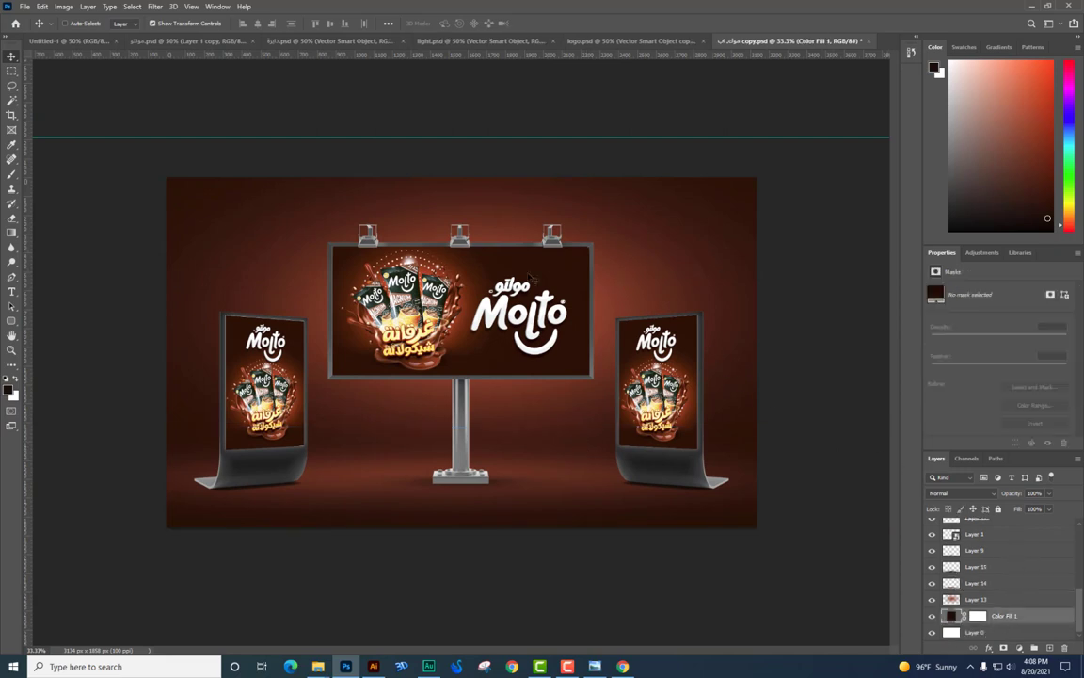
{"action": "left_click", "coordinate": [11, 115]}
{"action": "left_click_drag", "start_coordinate": [460, 528], "coordinate": [462, 621]}
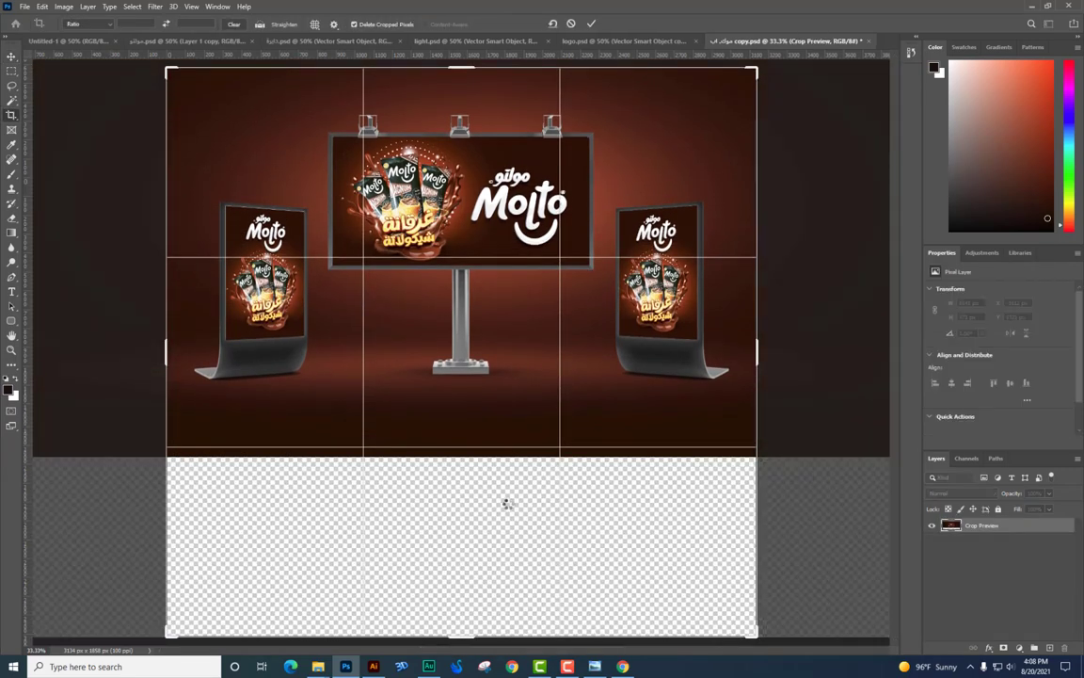
{"action": "key", "text": "alt+Tab"}
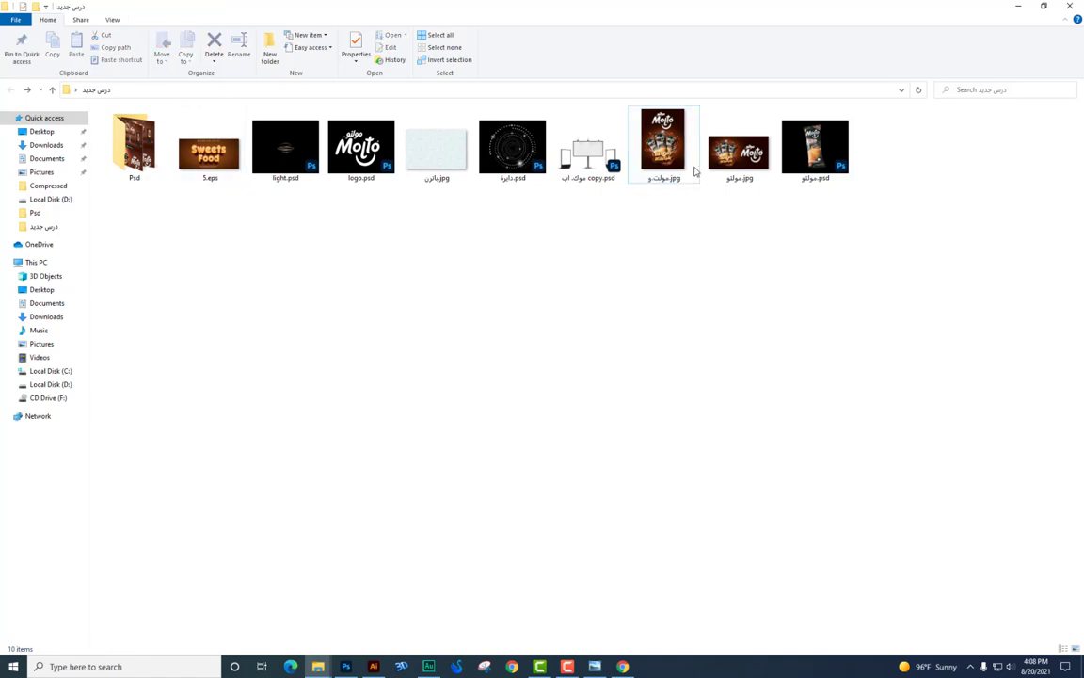
{"action": "mouse_move", "coordinate": [734, 151]}
{"action": "left_mouse_down"}
{"action": "mouse_move", "coordinate": [543, 402]}
{"action": "mouse_move", "coordinate": [562, 618]}
{"action": "left_mouse_up"}
- Stretch the Molto image to the full canvas width and crop the canvas down to 3134 × 3650 px
{"action": "key", "text": "ctrl+minus"}
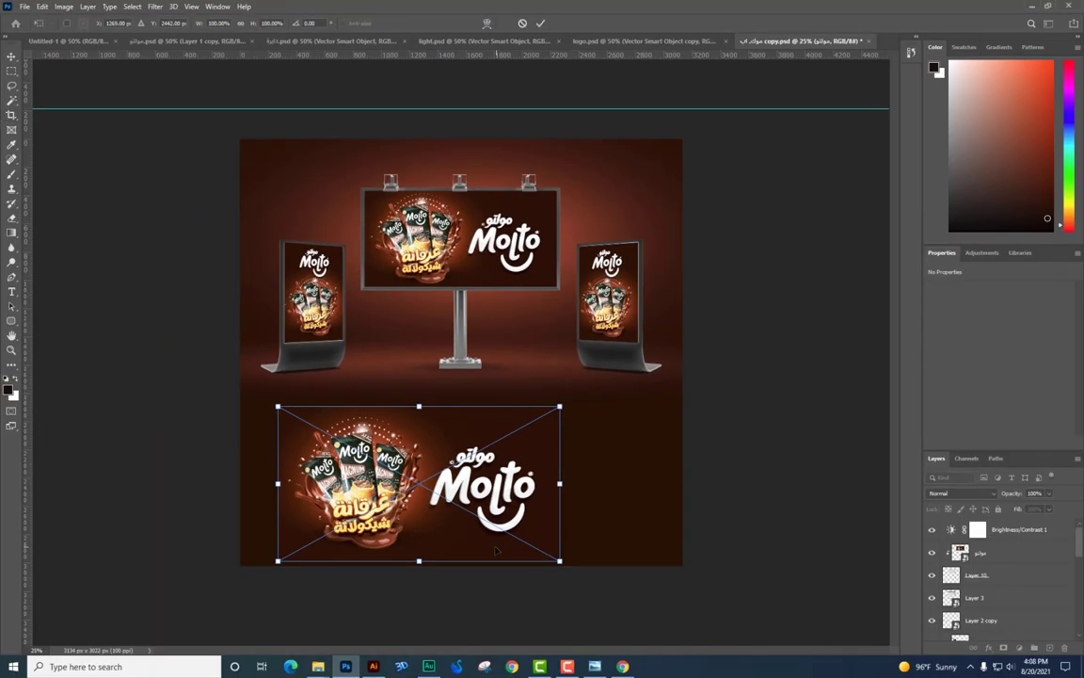
{"action": "left_click_drag", "start_coordinate": [366, 504], "coordinate": [328, 508]}
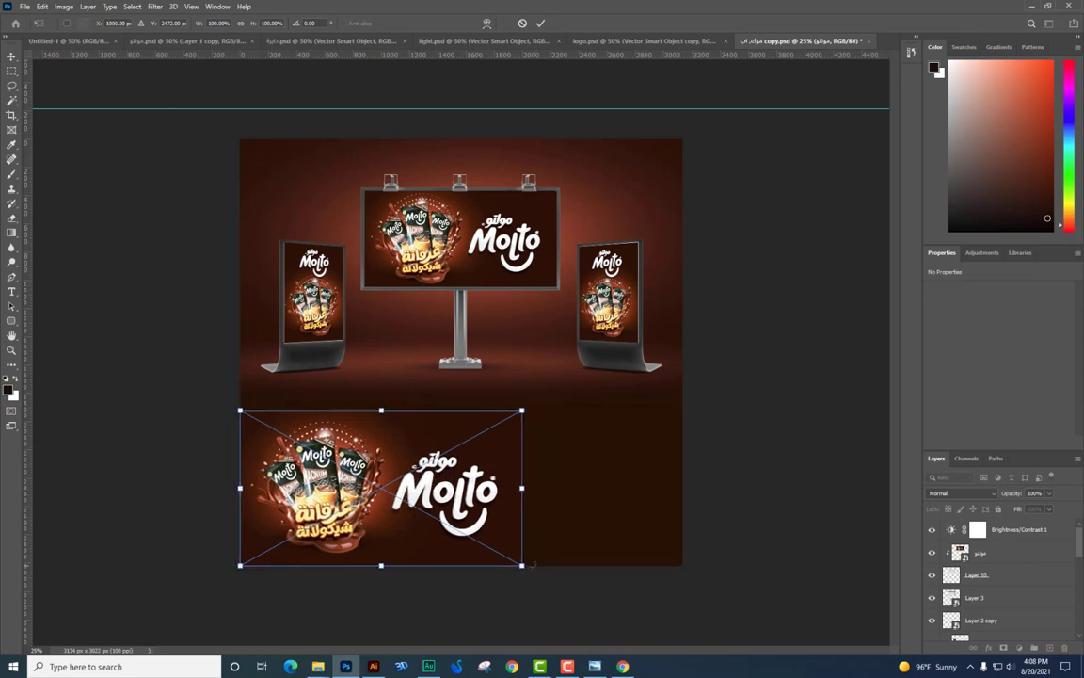
{"action": "left_click_drag", "start_coordinate": [631, 565], "coordinate": [726, 573]}
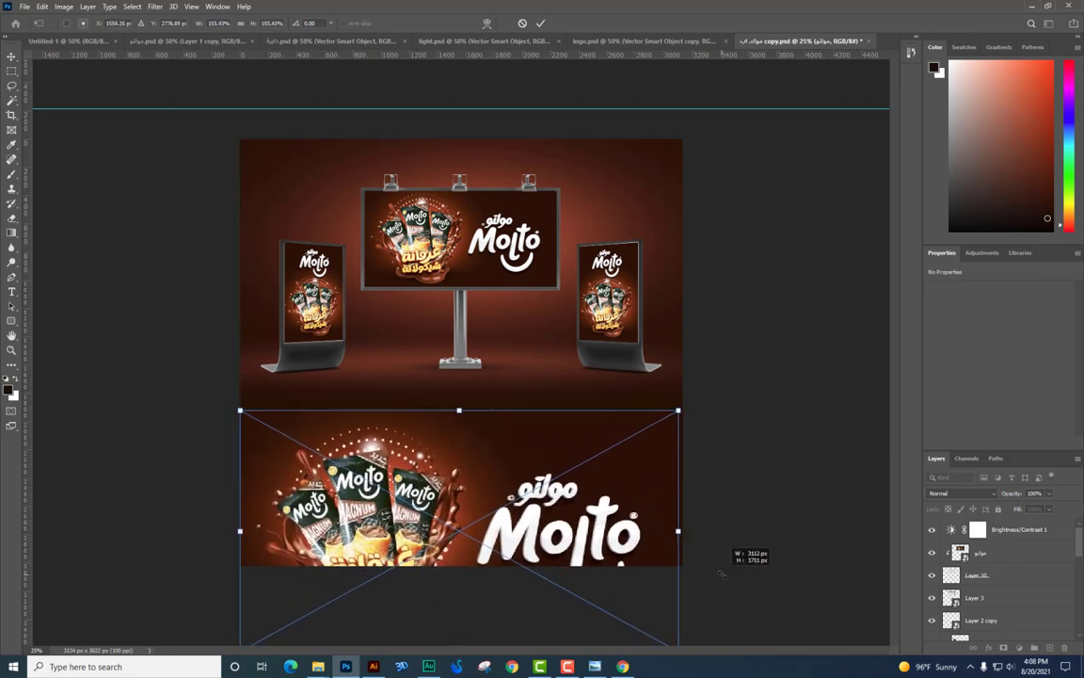
{"action": "key", "text": "Return"}
{"action": "key", "text": "c"}
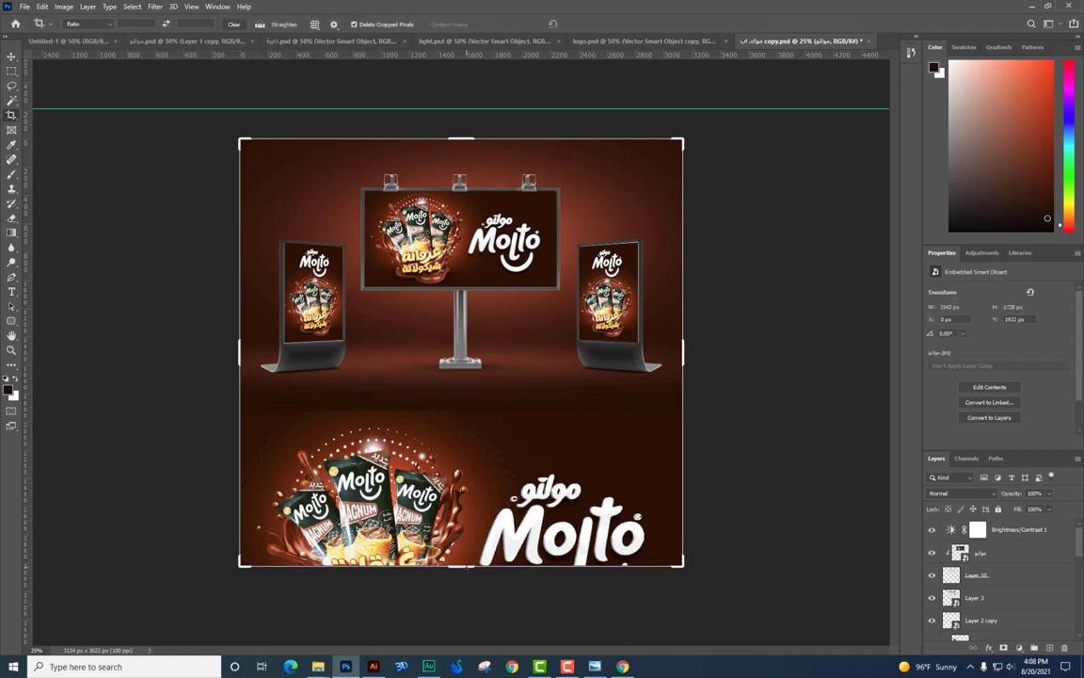
{"action": "left_click_drag", "start_coordinate": [461, 565], "coordinate": [467, 610]}
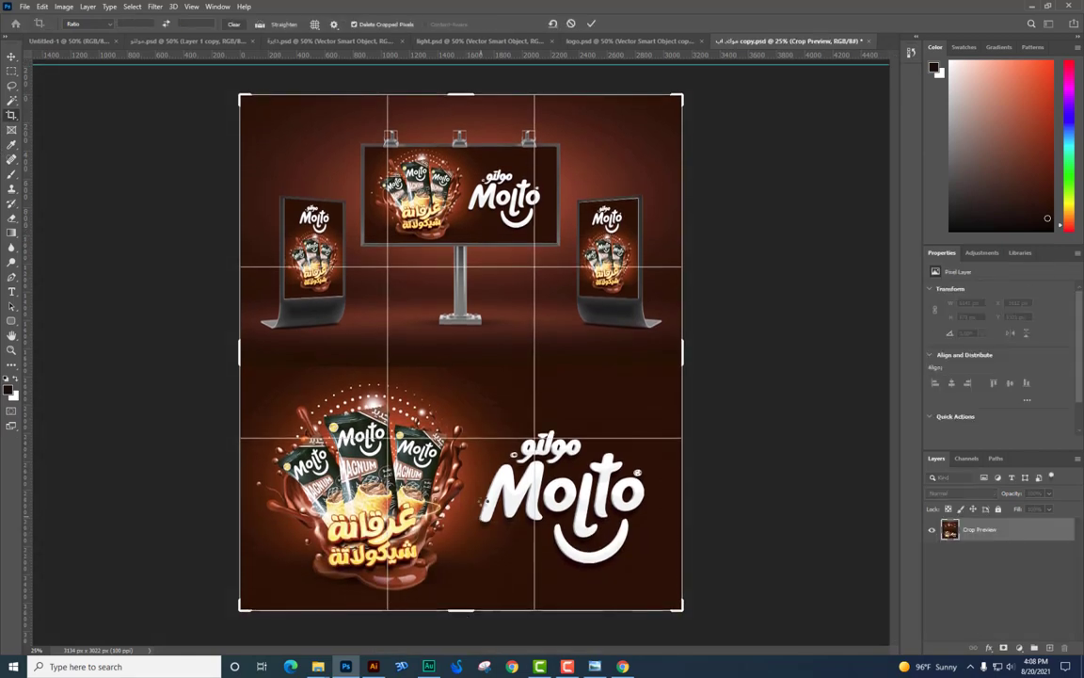
{"action": "key", "text": "Return"}
{"action": "key", "text": "Tab"}
{"action": "key", "text": "ctrl+plus"}
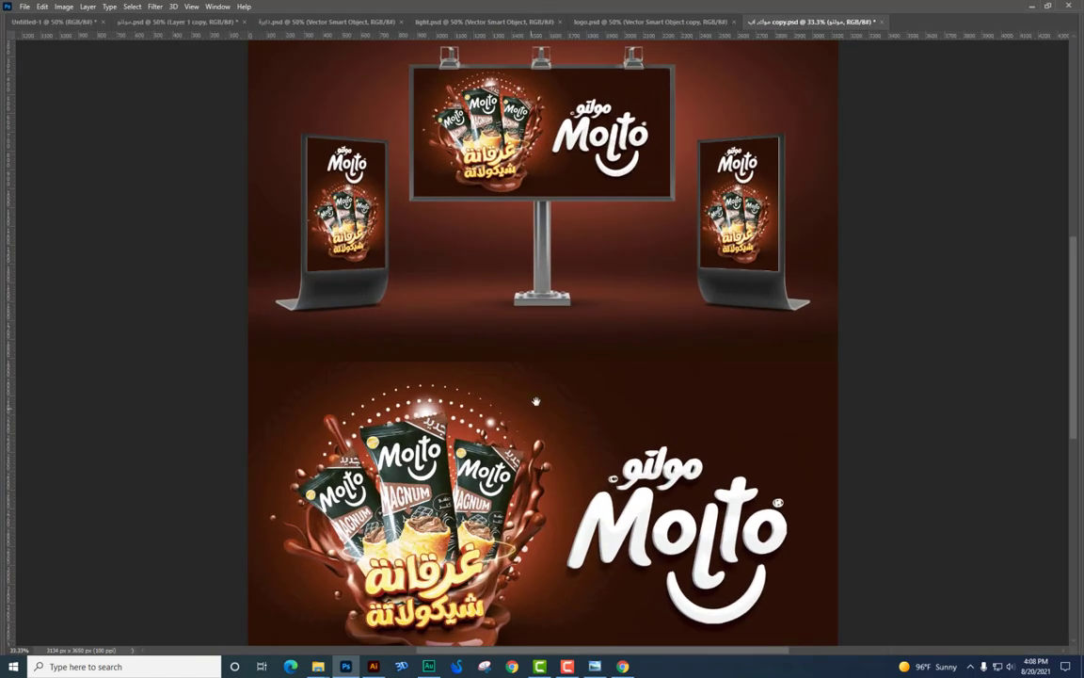
{"action": "mouse_move", "coordinate": [539, 311]}
{"action": "left_mouse_down"}
{"action": "mouse_move", "coordinate": [539, 199]}
{"action": "mouse_move", "coordinate": [507, 302]}
{"action": "left_mouse_up"}
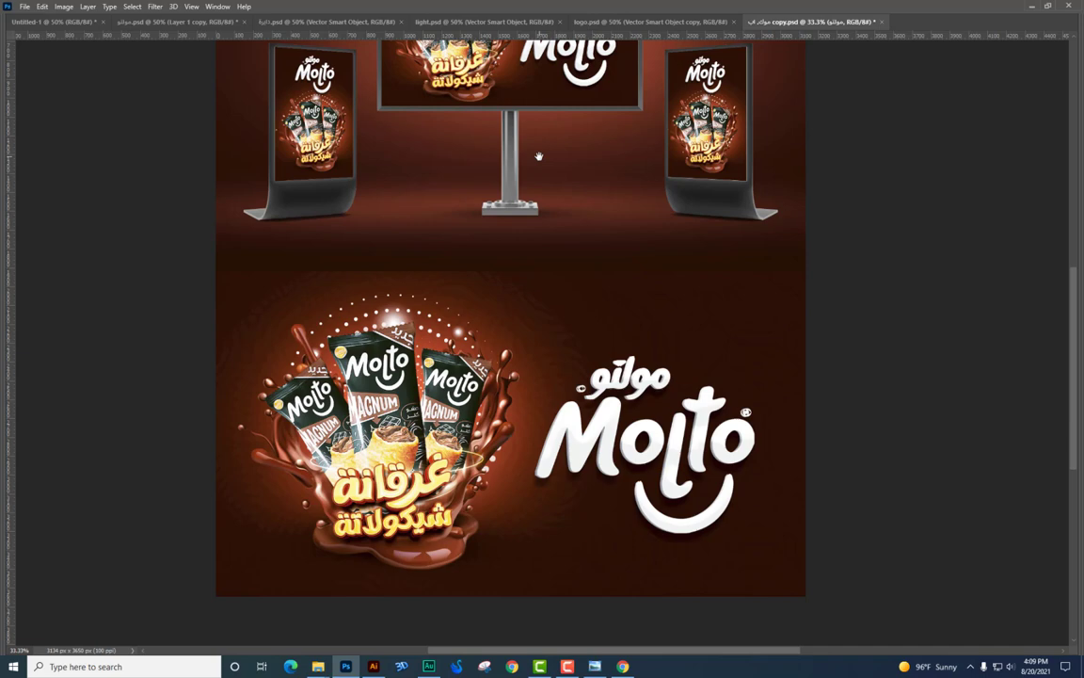
{"action": "left_click_drag", "start_coordinate": [380, 162], "coordinate": [370, 230]}
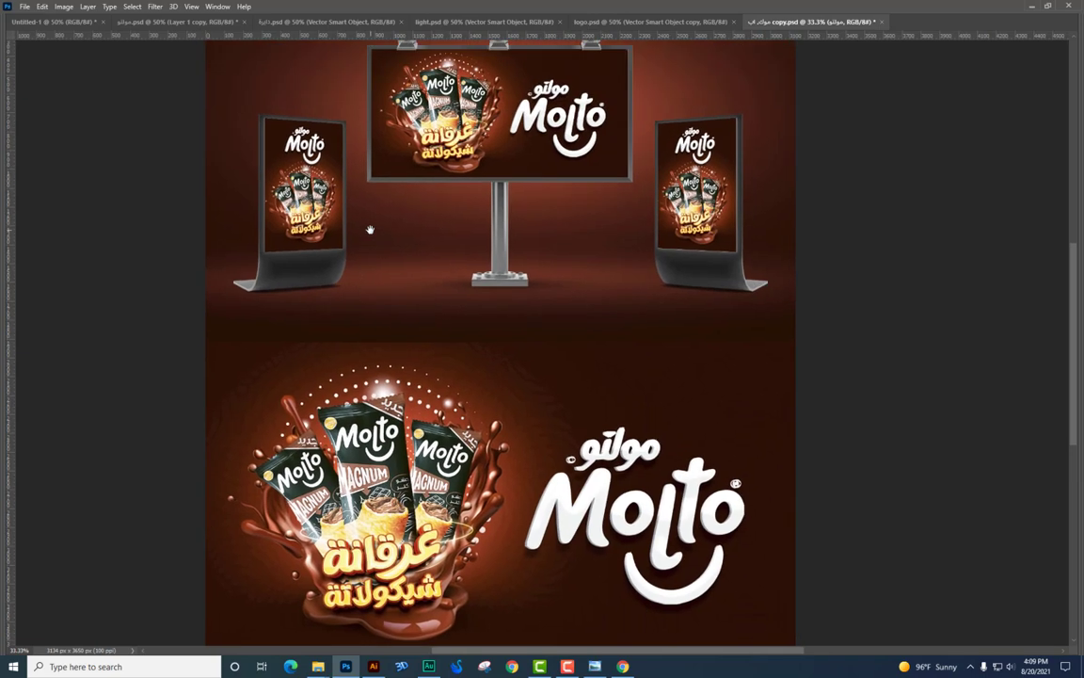